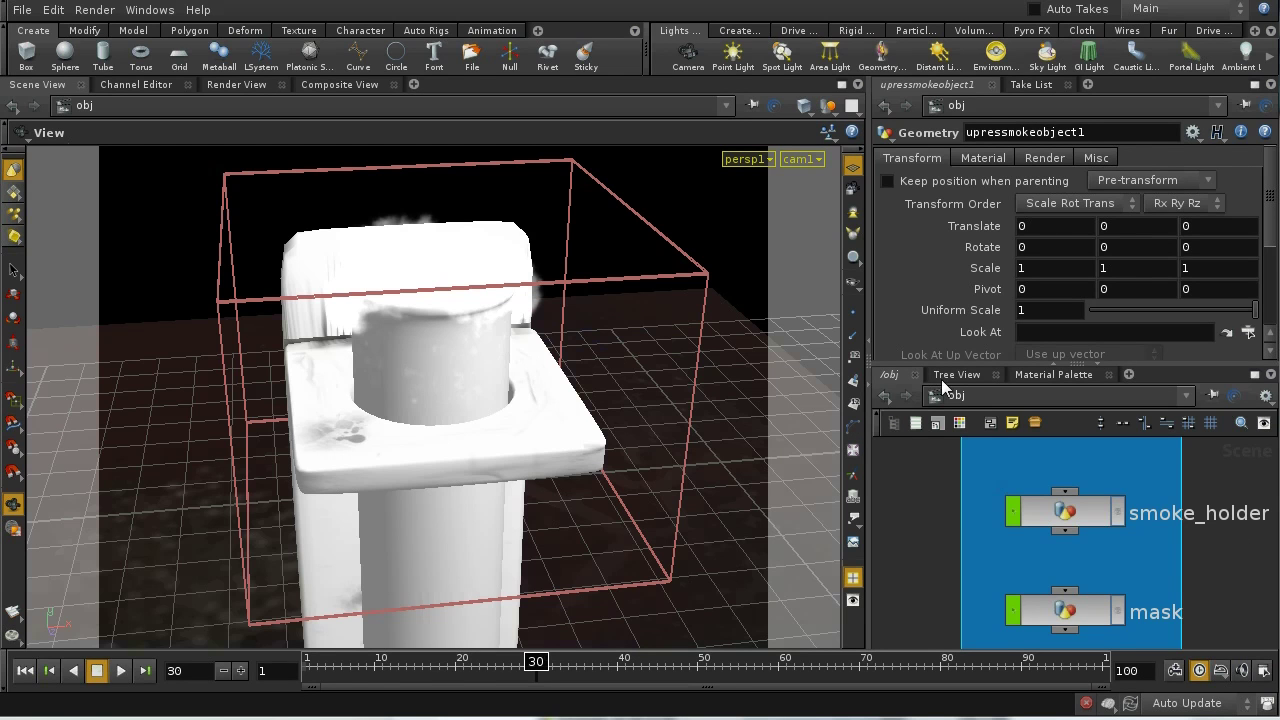
Enlarge the network editor pane and open the bubbles object's network
drag(958, 365, 948, 316)
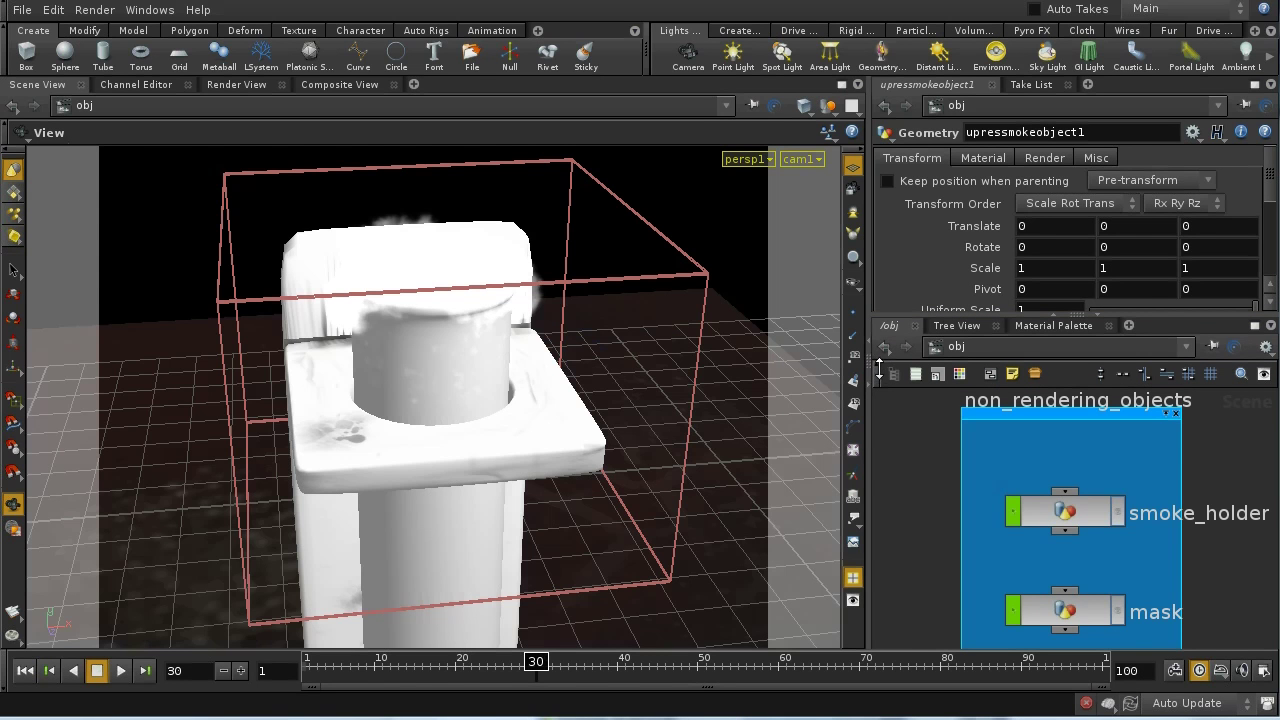
drag(869, 412, 684, 438)
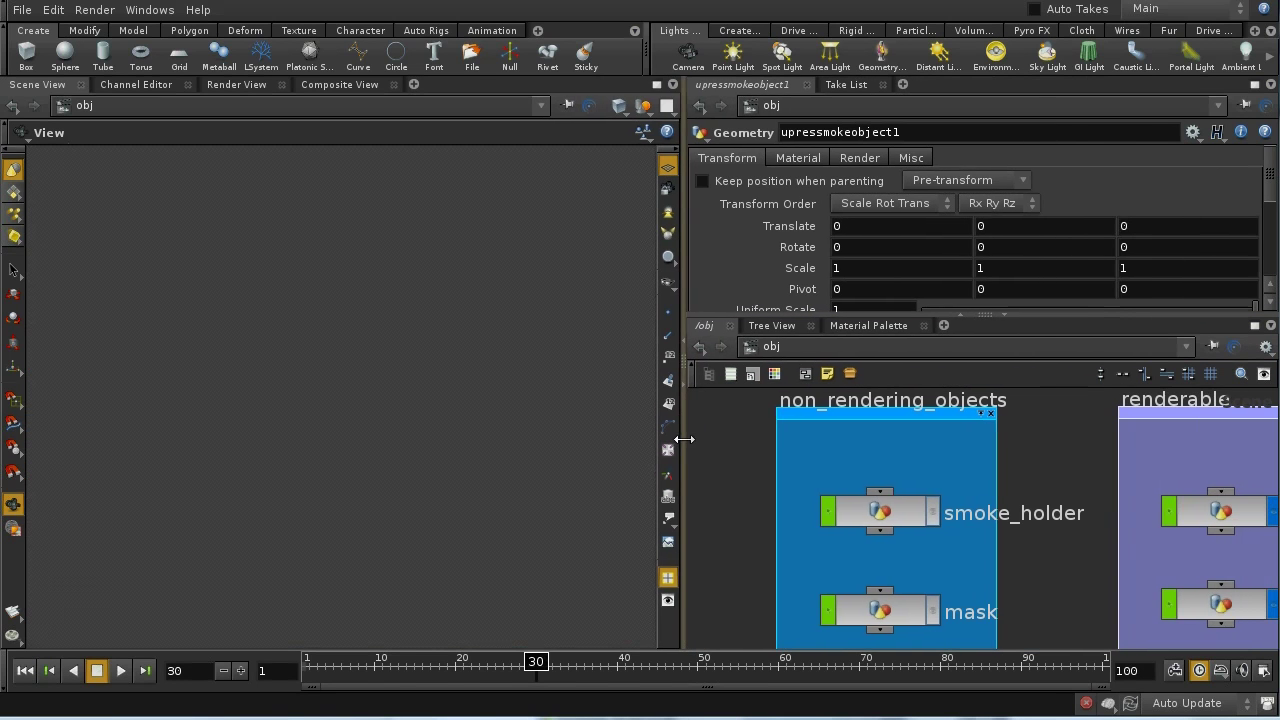
middle_drag(1041, 475, 1057, 526)
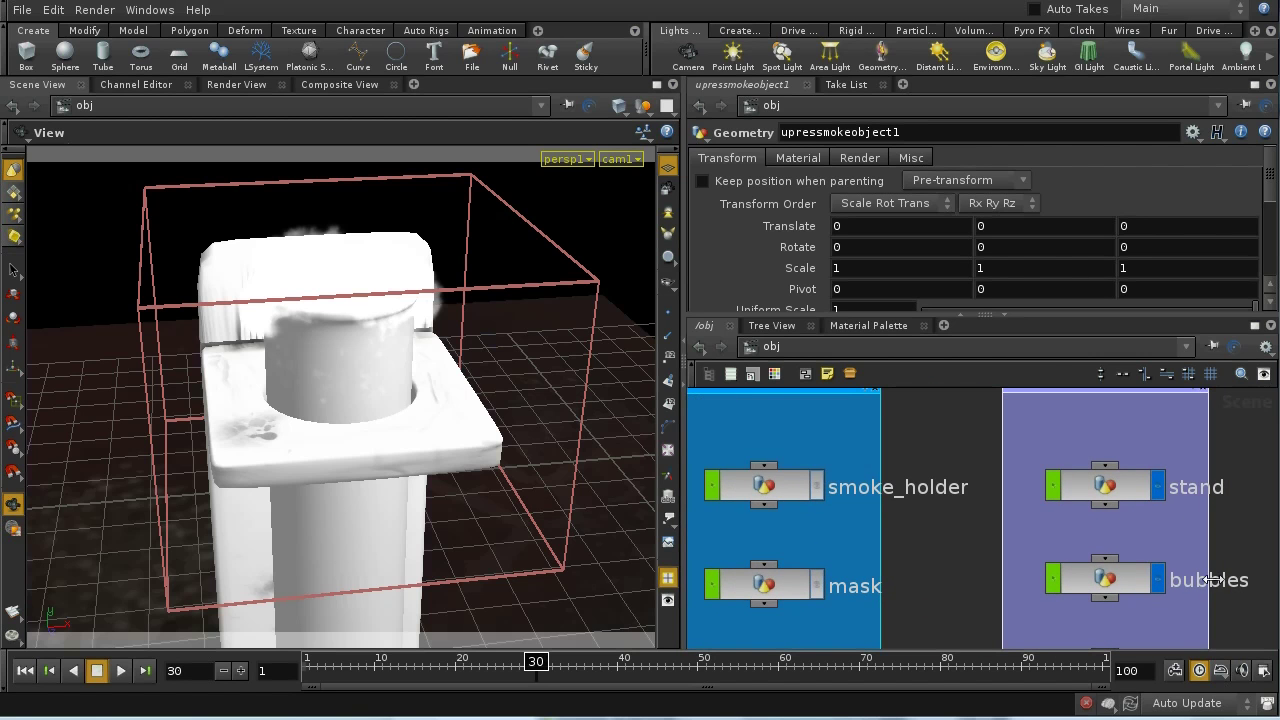
middle_drag(1238, 582, 1104, 541)
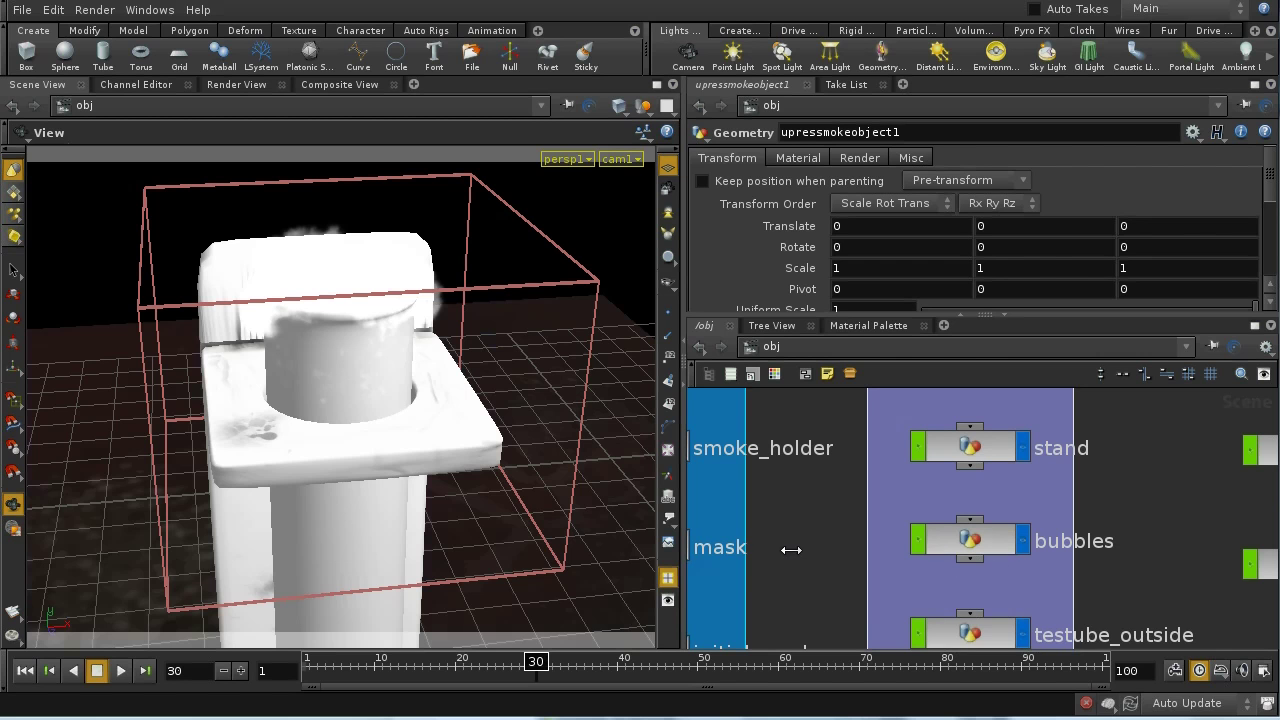
click(960, 548)
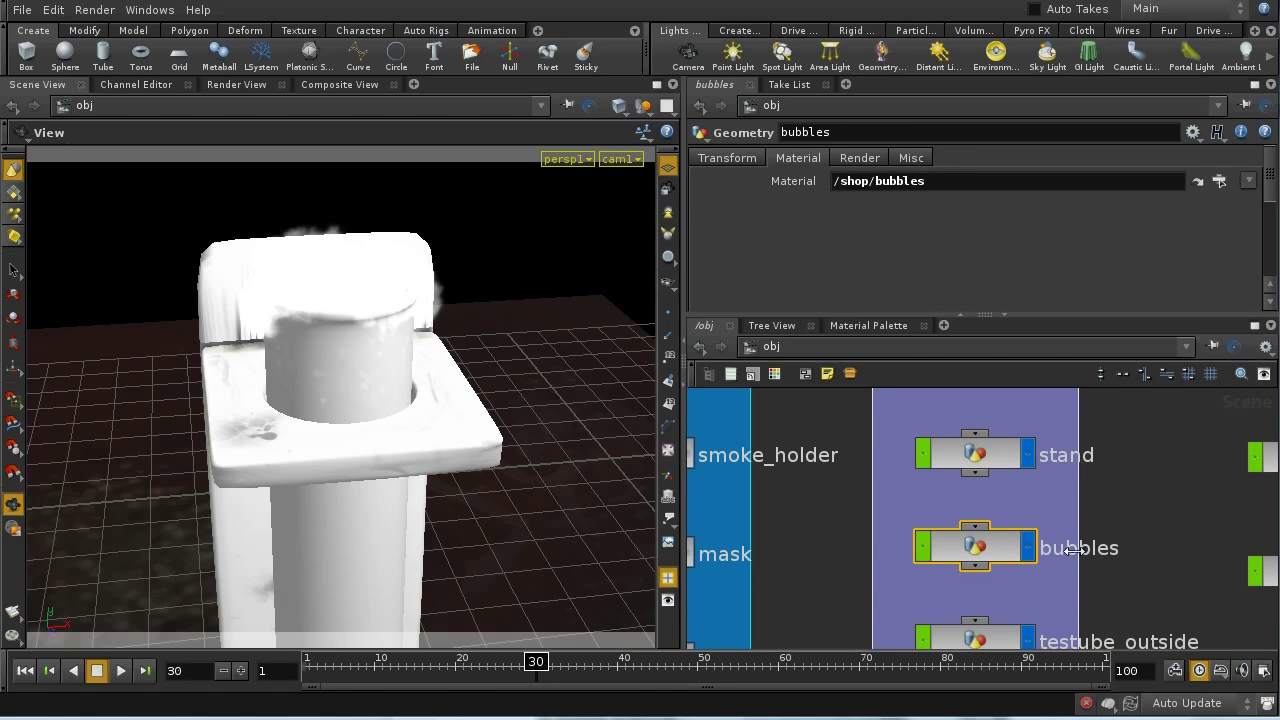
double_click(988, 545)
scroll(1018, 517, up, 8)
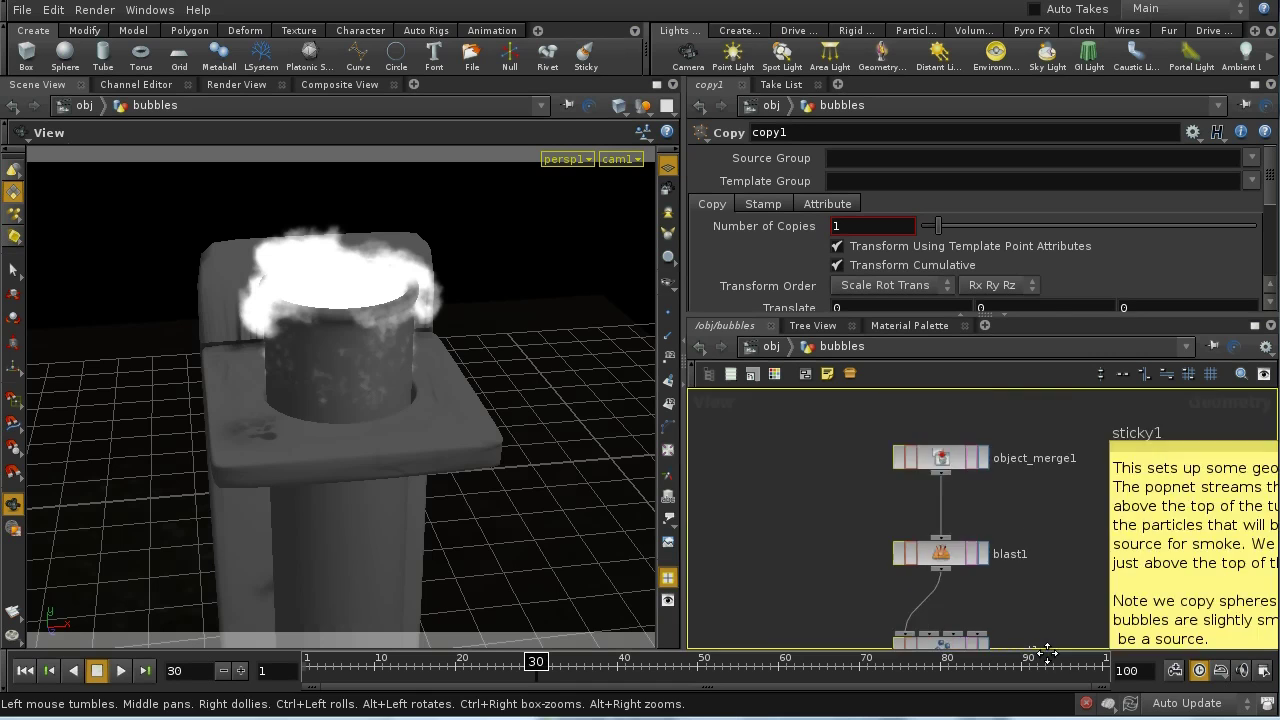
Display the object_merge1 node's geometry and hide all other objects in the viewport
click(1018, 517)
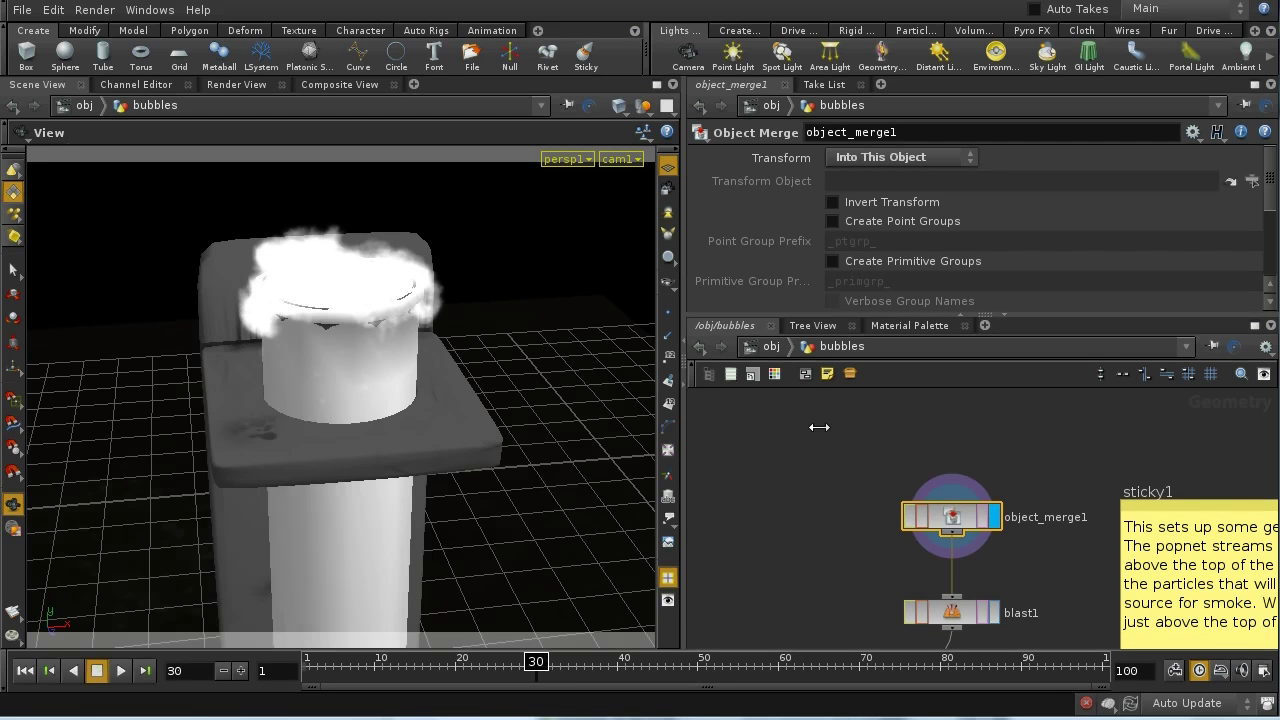
click(643, 105)
click(700, 164)
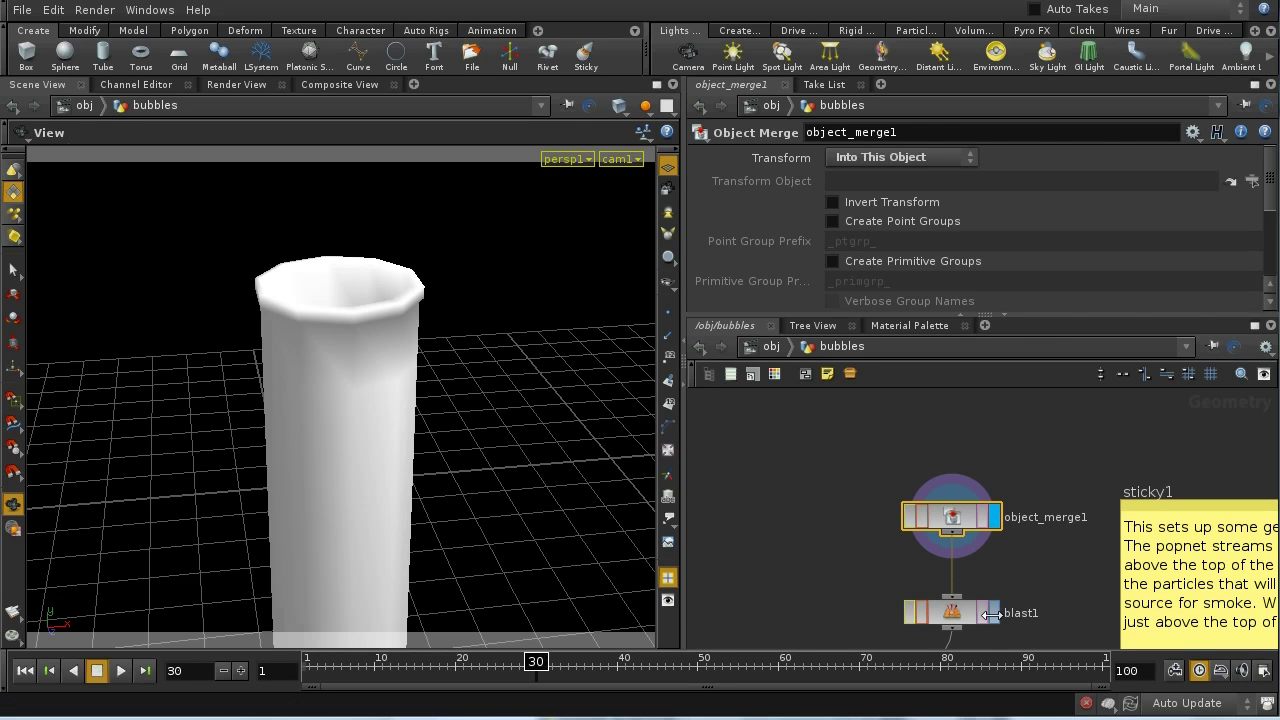
Display the blast1 geometry followed by the popnet1 particles in the viewport
click(993, 620)
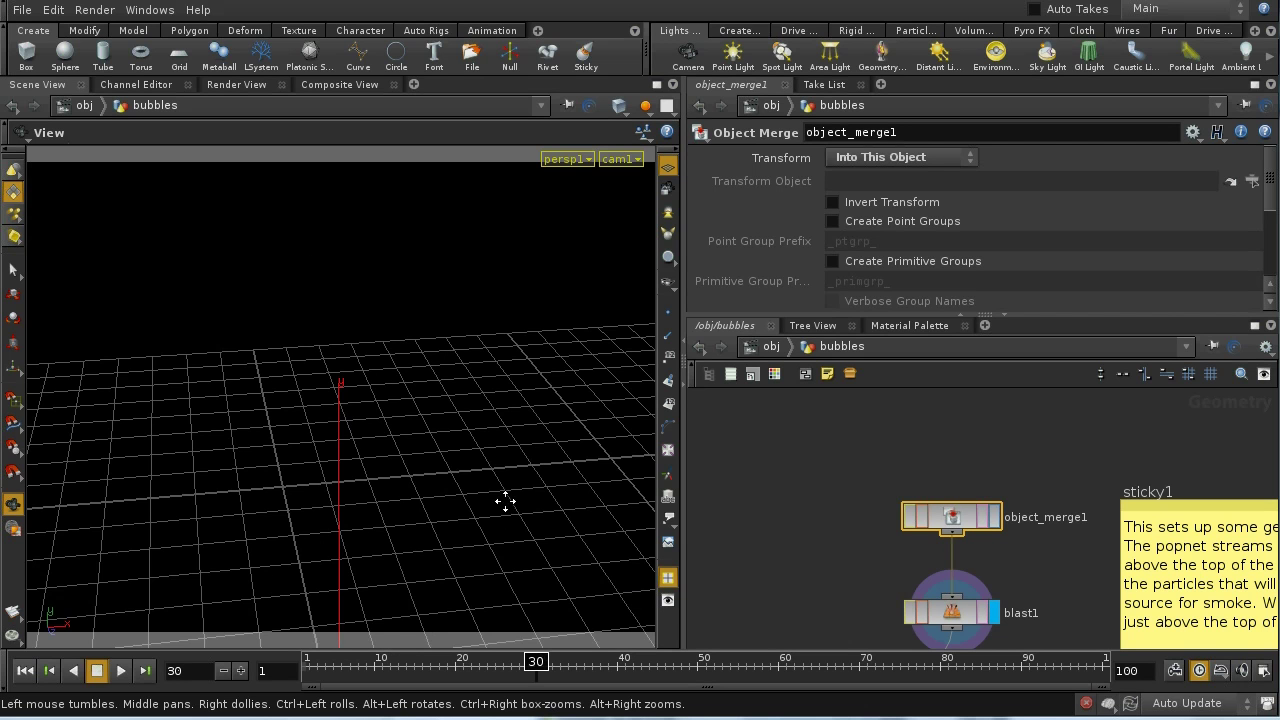
drag(505, 502, 434, 400)
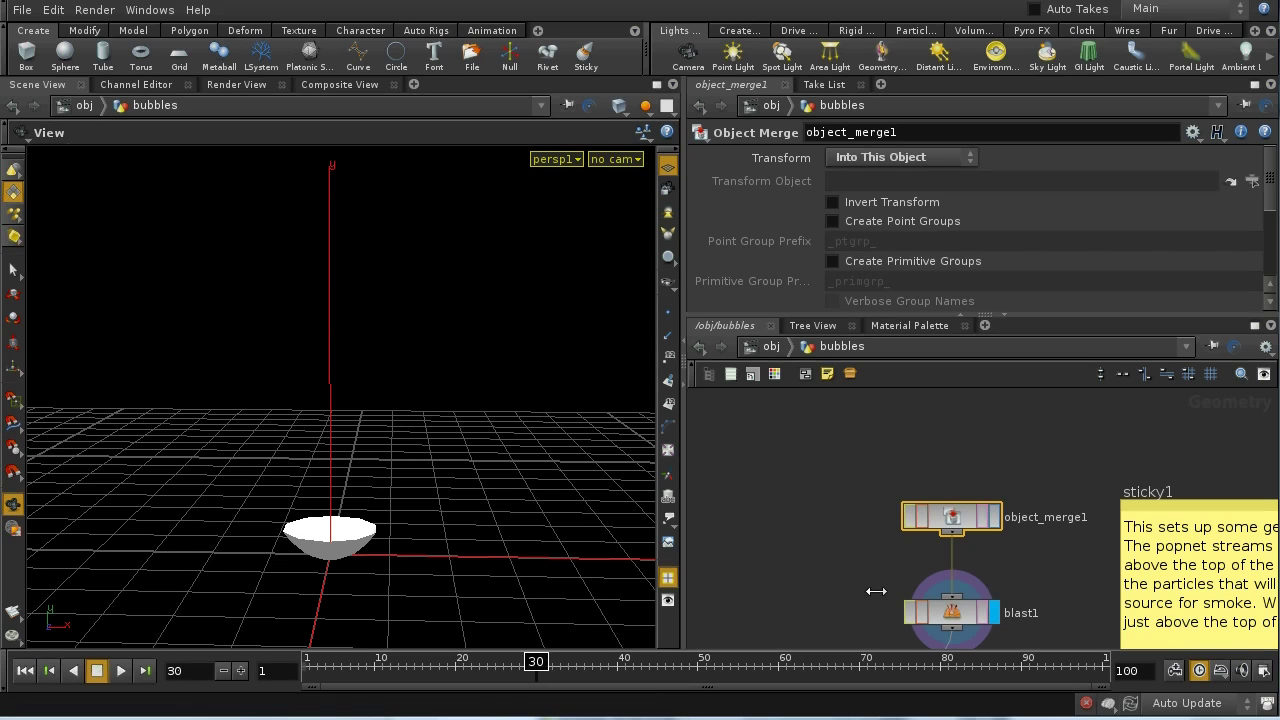
middle_drag(1006, 603, 1038, 471)
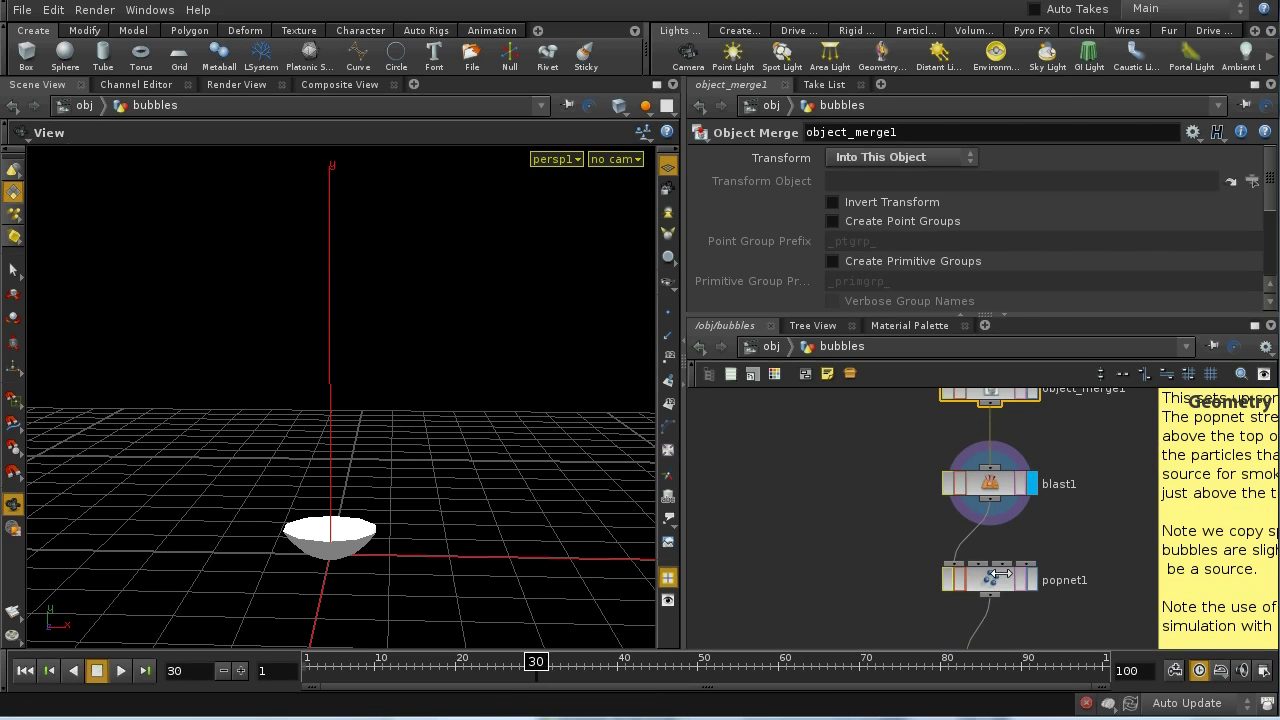
click(1000, 574)
click(1031, 578)
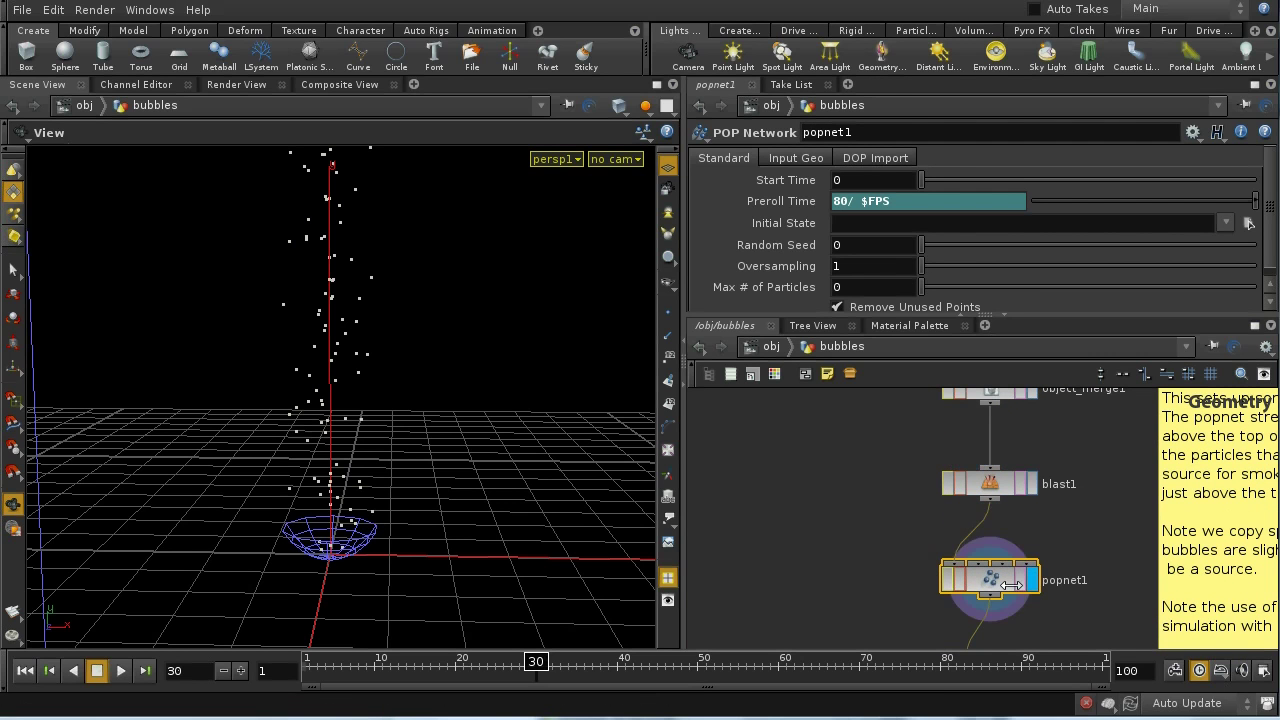
Enter popnet1 and examine the source1 node's emission source, birth rate, initial velocity and variance settings
double_click(1003, 582)
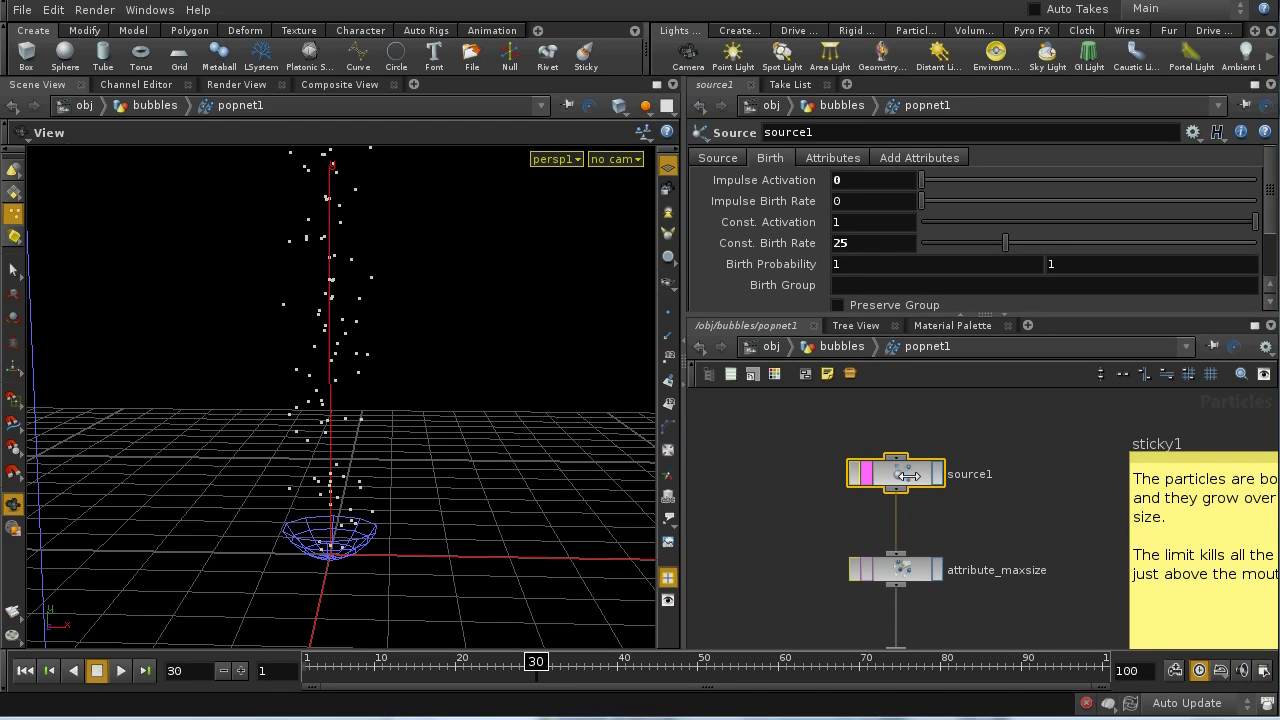
click(718, 158)
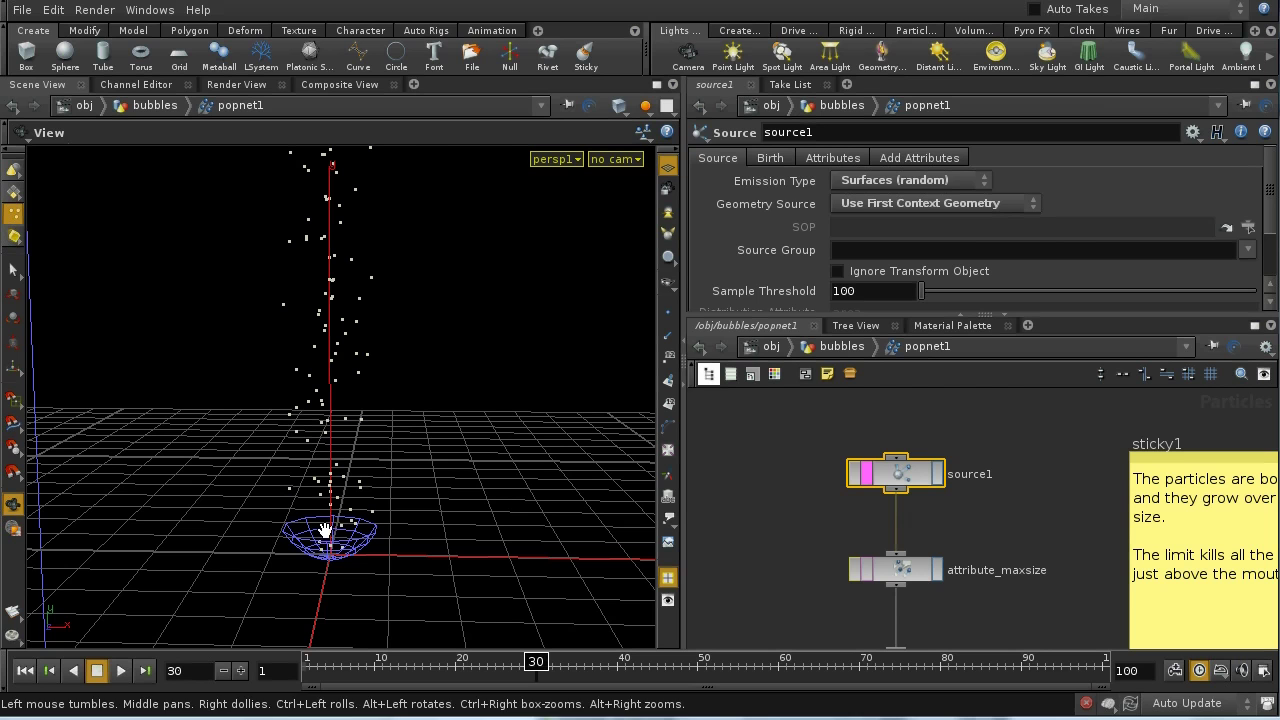
click(770, 158)
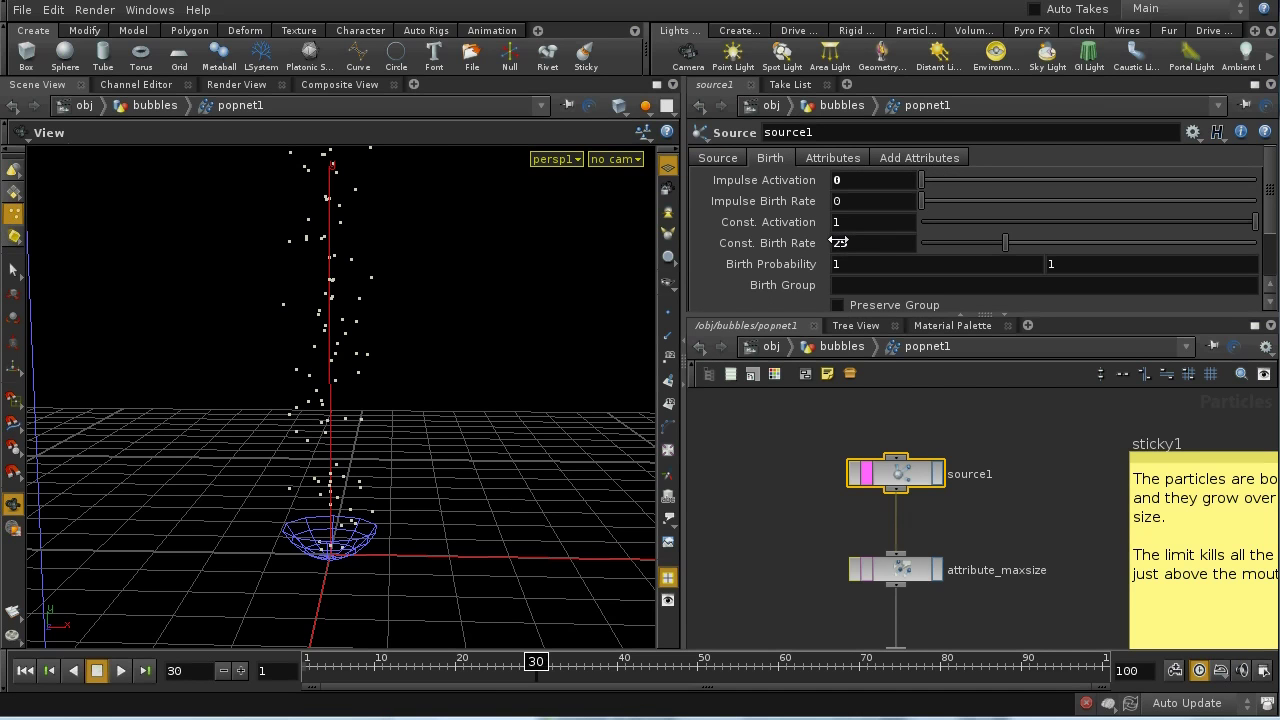
click(830, 158)
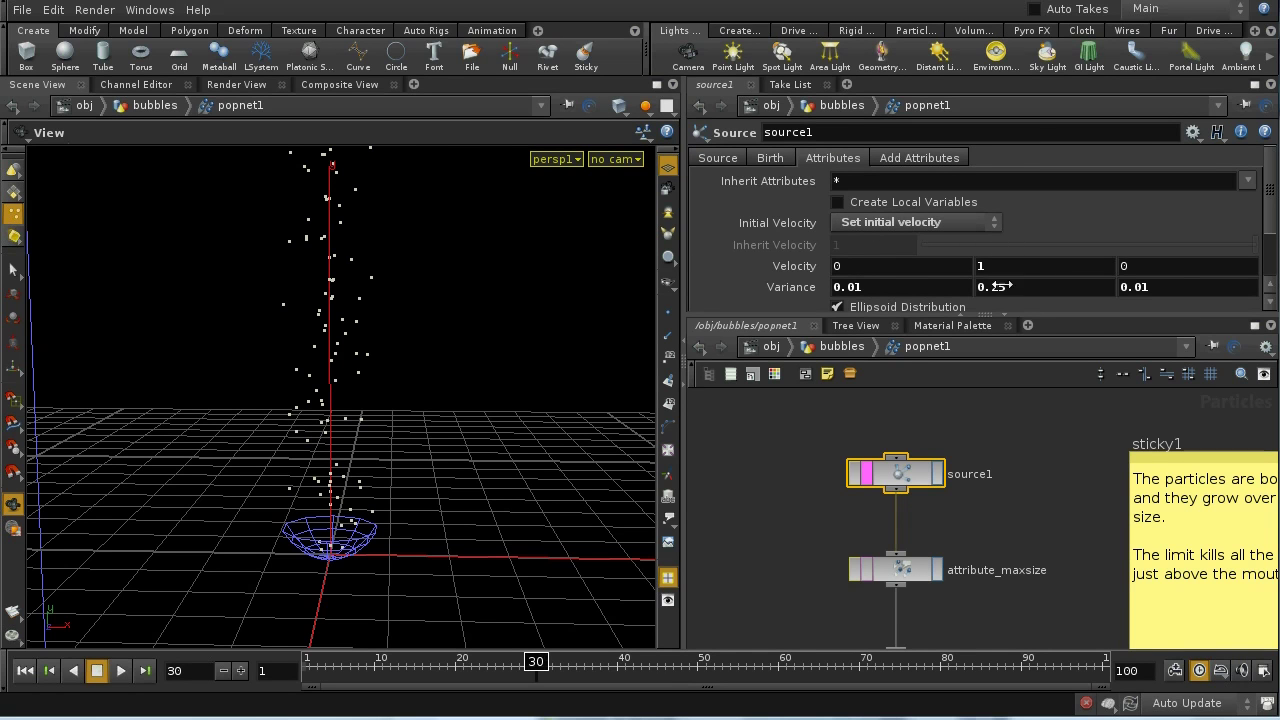
middle_drag(1000, 287, 990, 287)
Examine the attribute_maxsize node's maxsize attribute, showing both the evaluated value and the expression behind it
middle_drag(1034, 549, 1030, 490)
click(896, 515)
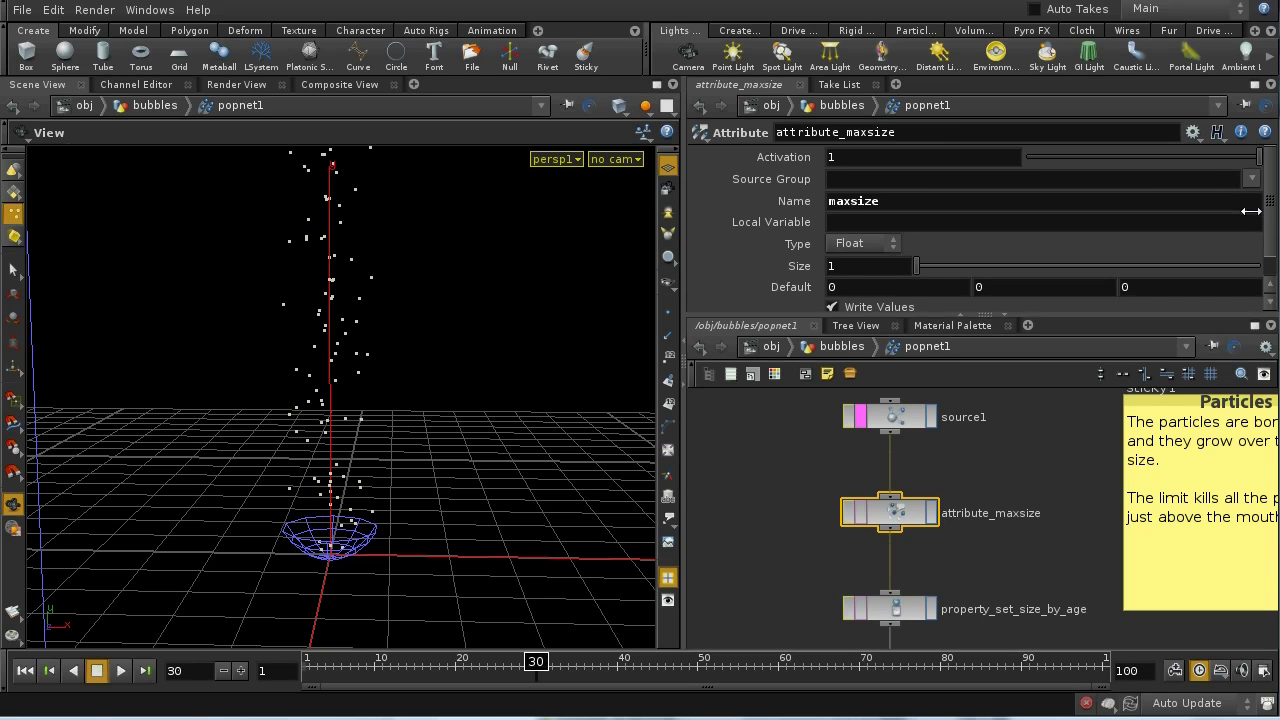
scroll(1250, 211, down, 1)
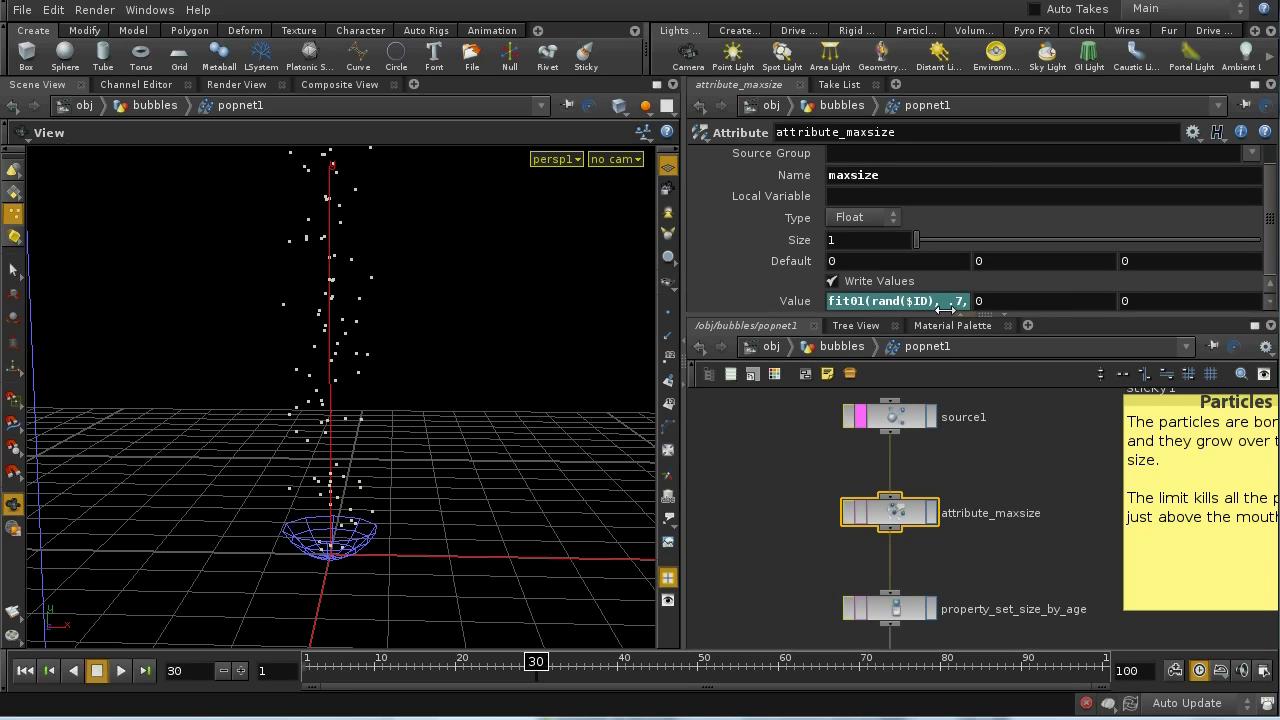
click(796, 301)
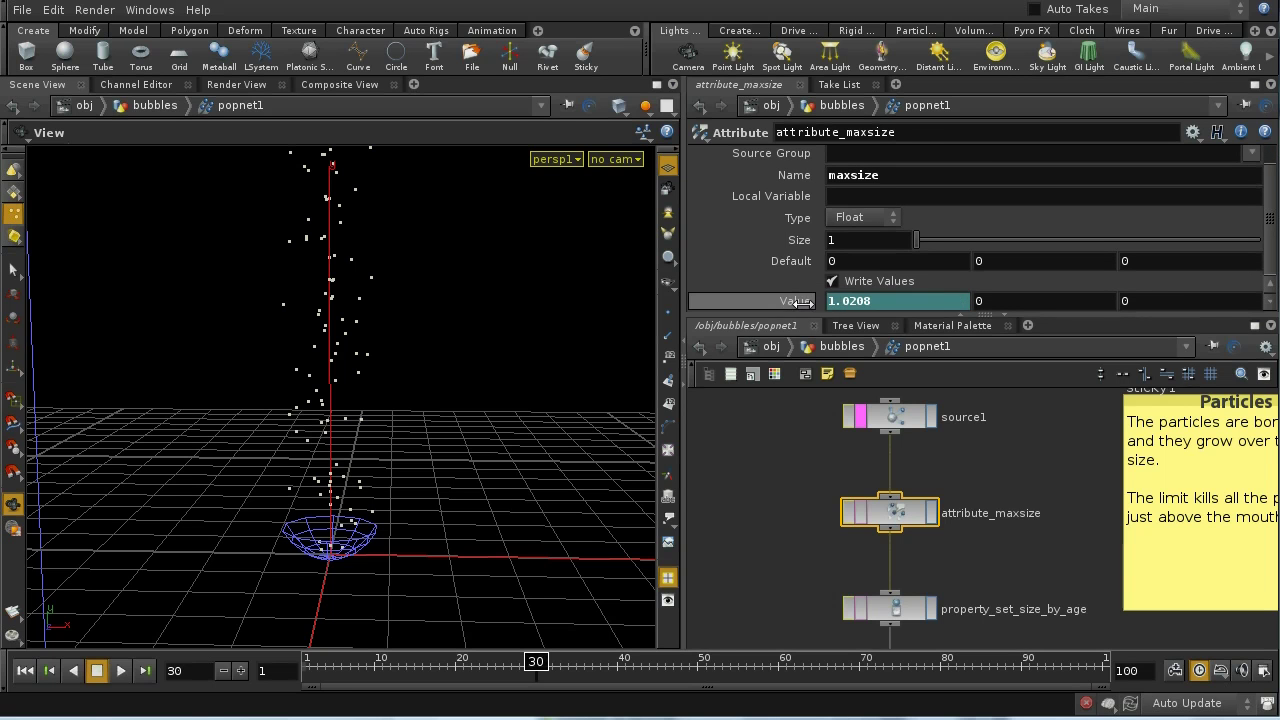
click(871, 301)
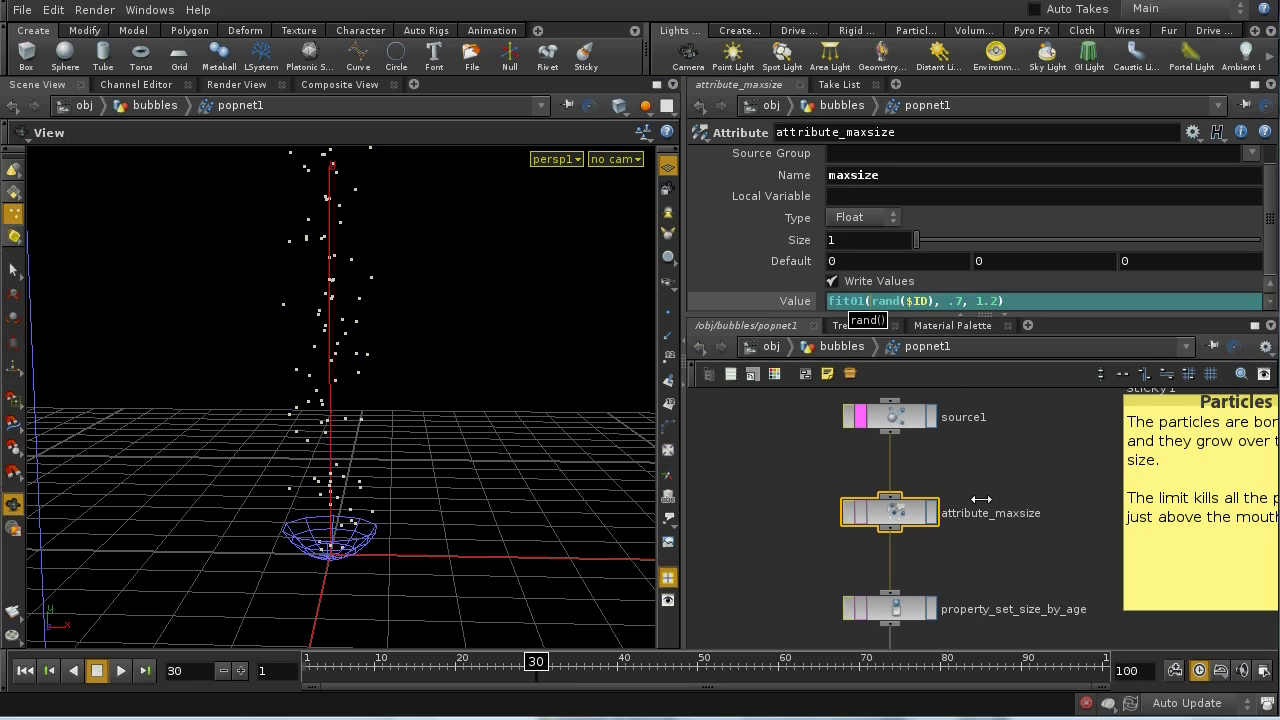
Inspect the Uniform Scale expression of property_set_size_by_age in the expression editor, and accept it as it is
middle_drag(1003, 537, 997, 459)
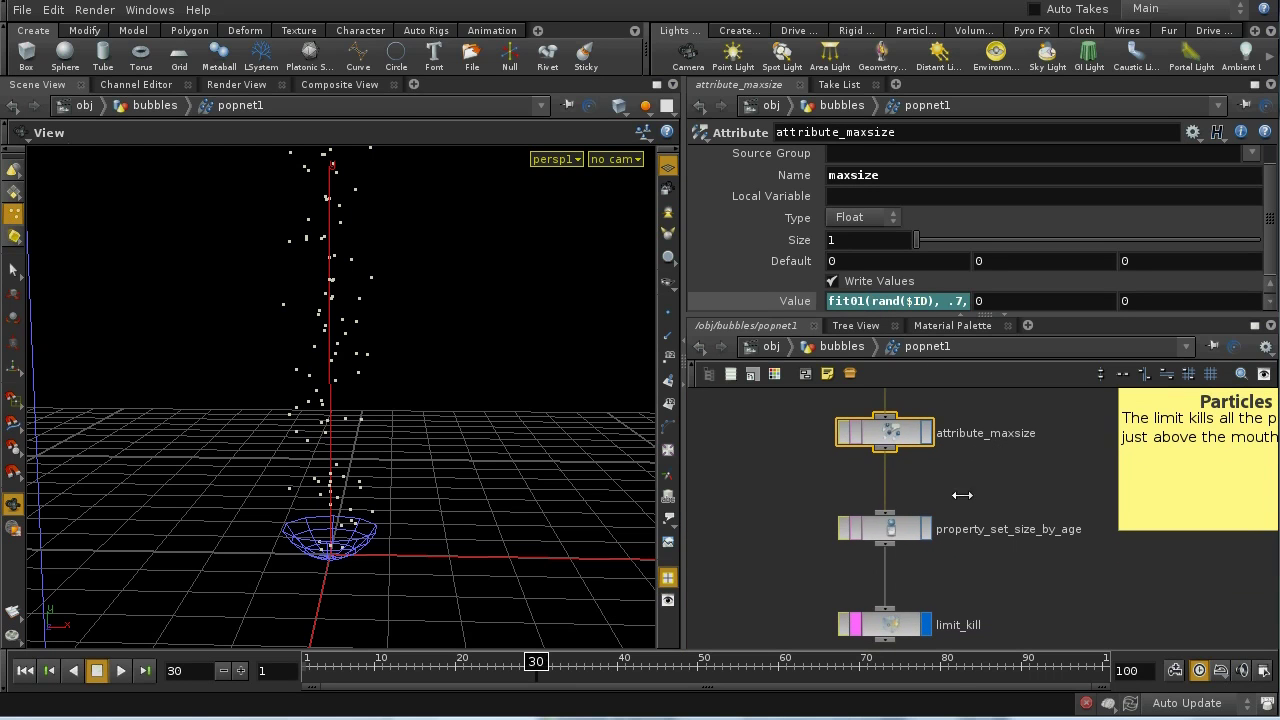
click(898, 528)
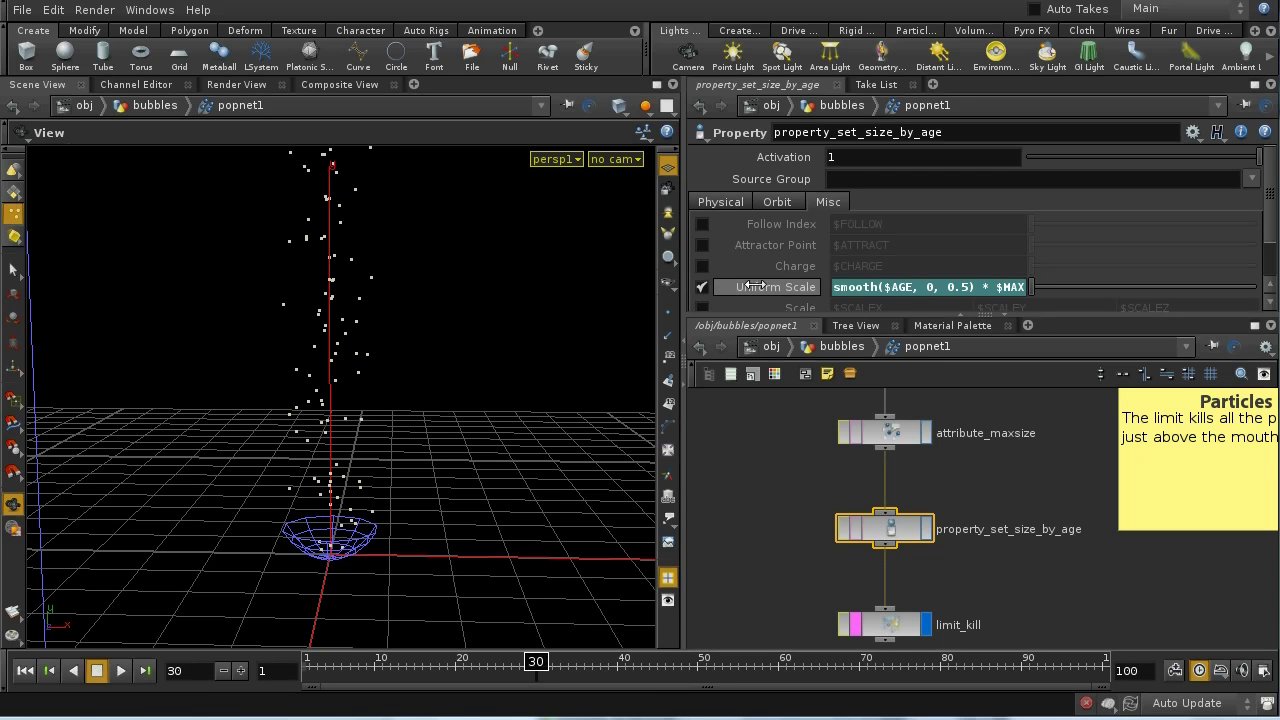
click(876, 287)
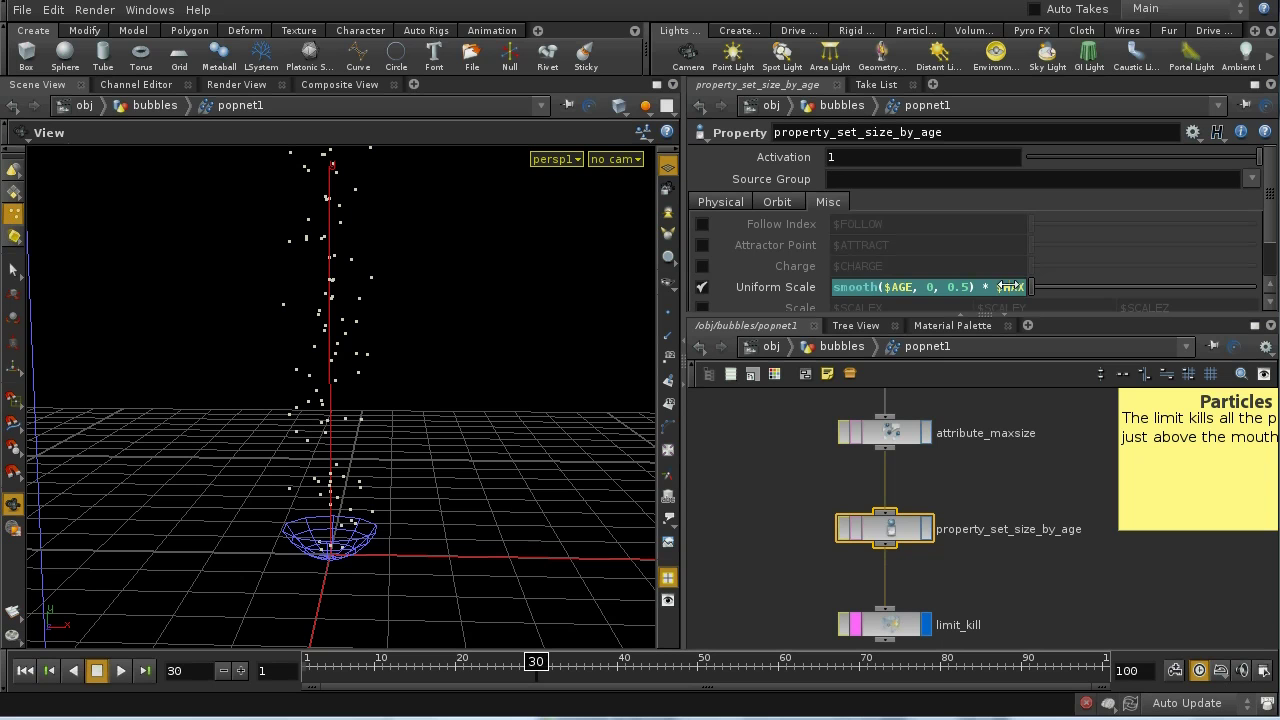
right_click(944, 287)
mouse_move(978, 336)
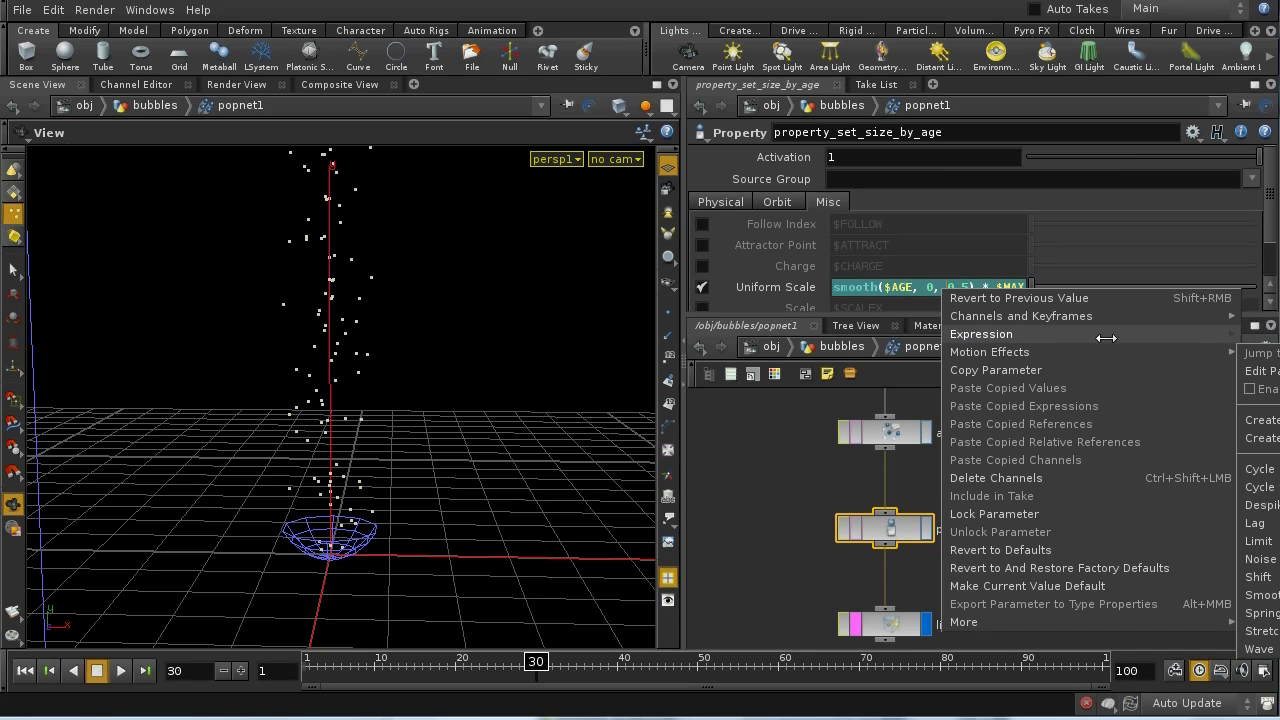
click(1258, 370)
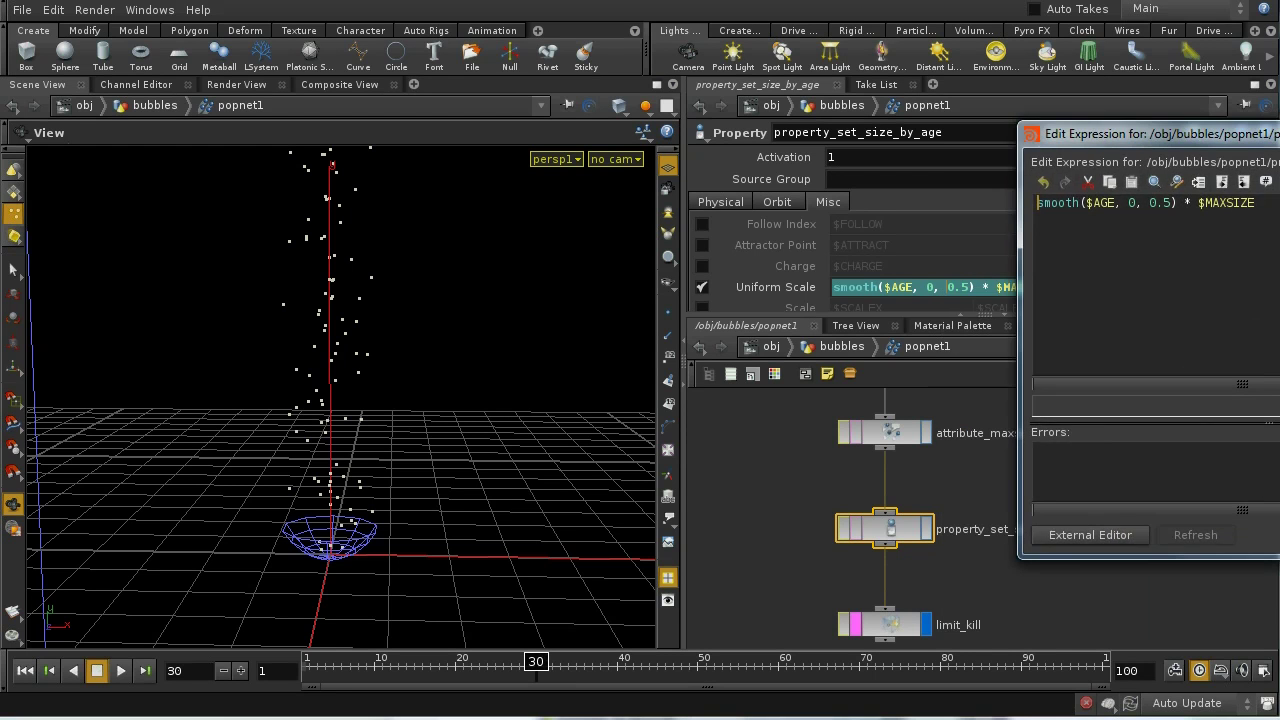
drag(1278, 133, 652, 166)
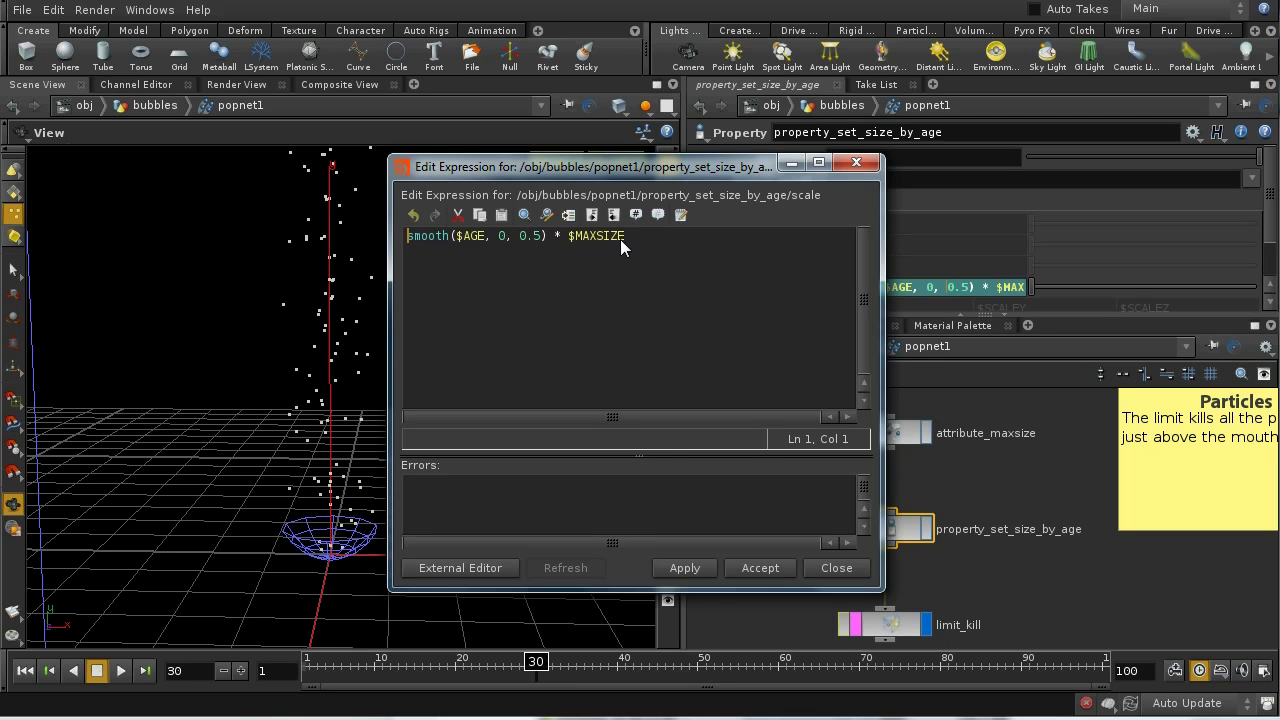
click(701, 567)
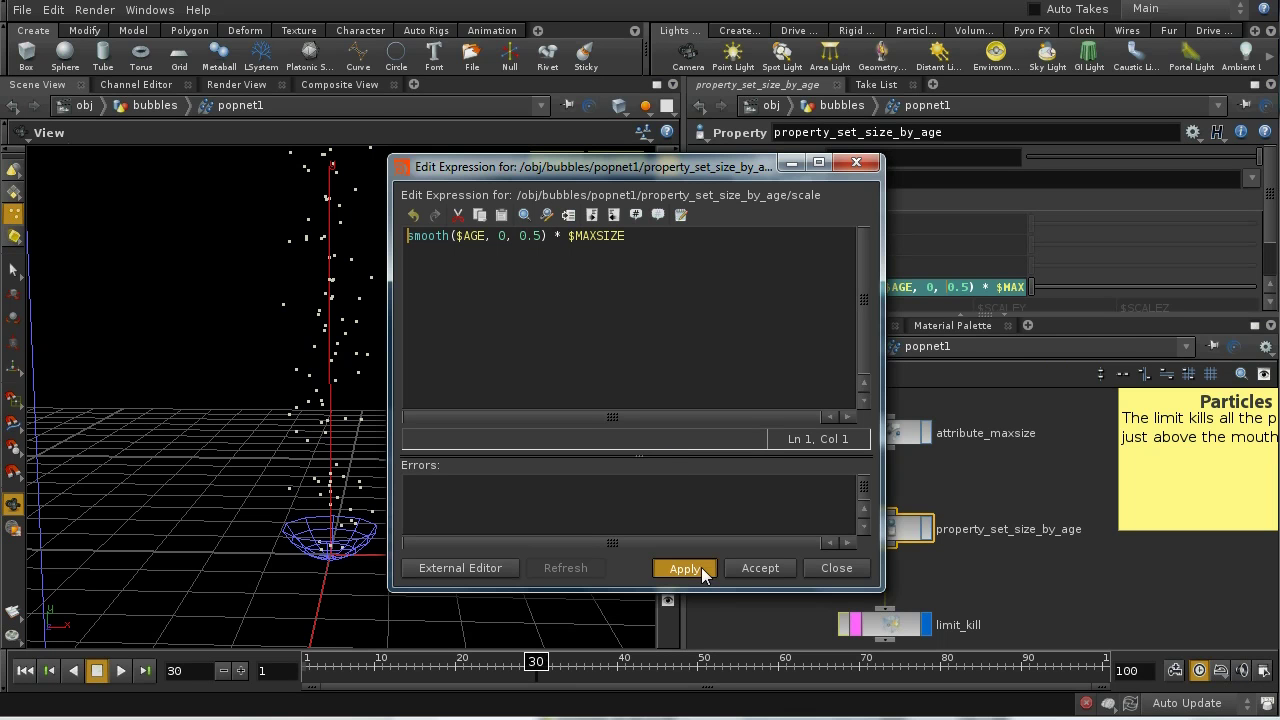
click(757, 568)
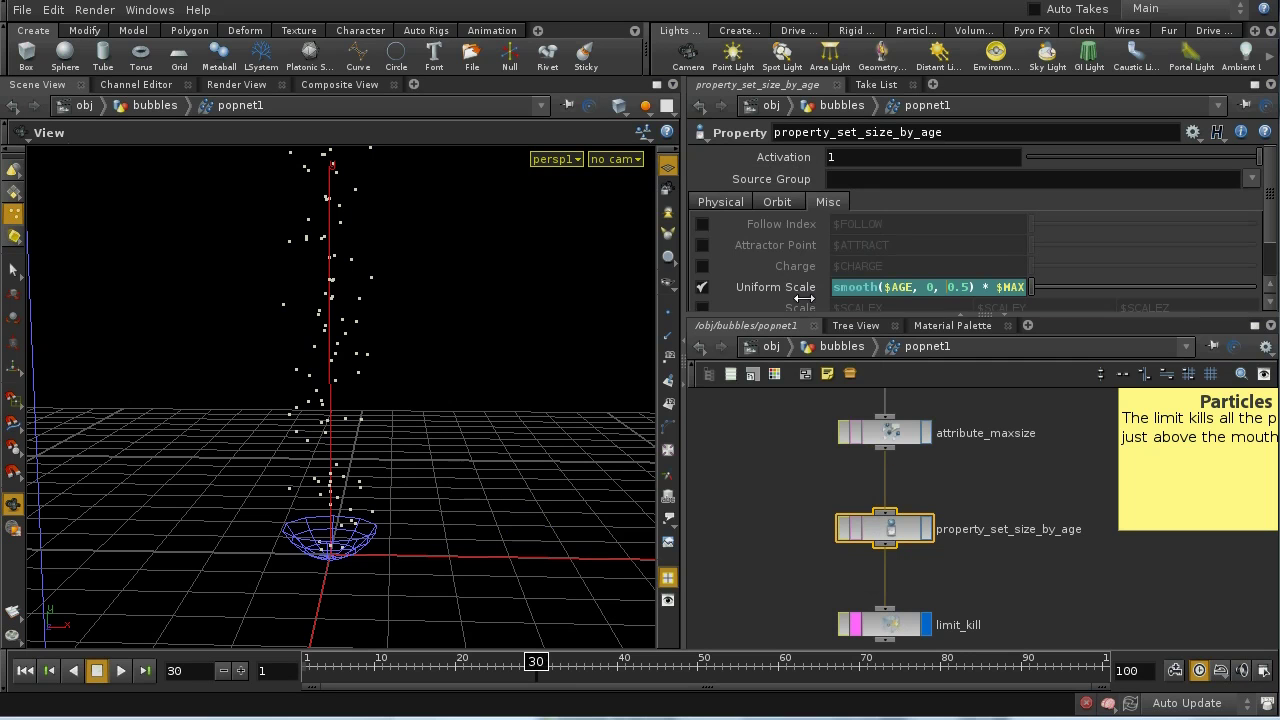
mouse_move(797, 288)
Select the limit_kill node and inspect its limit box around the particles in the perspective view
middle_drag(776, 563, 771, 497)
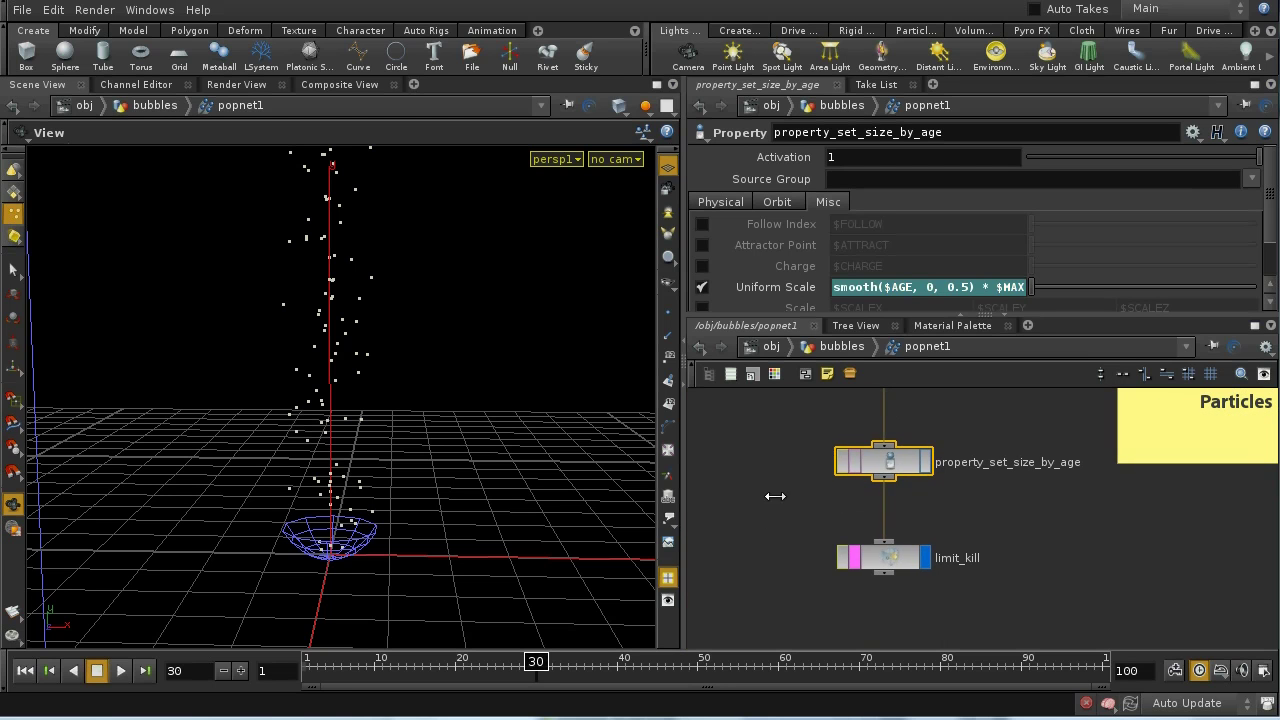
click(886, 558)
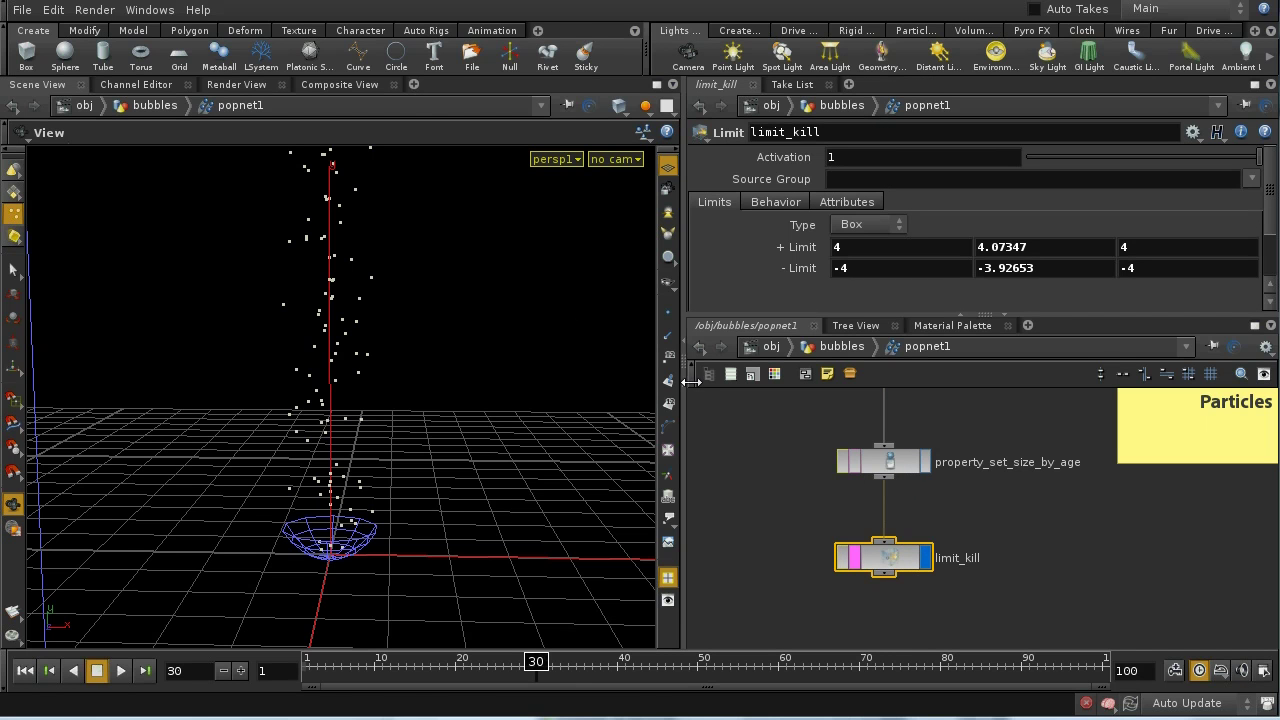
right_drag(490, 249, 452, 318)
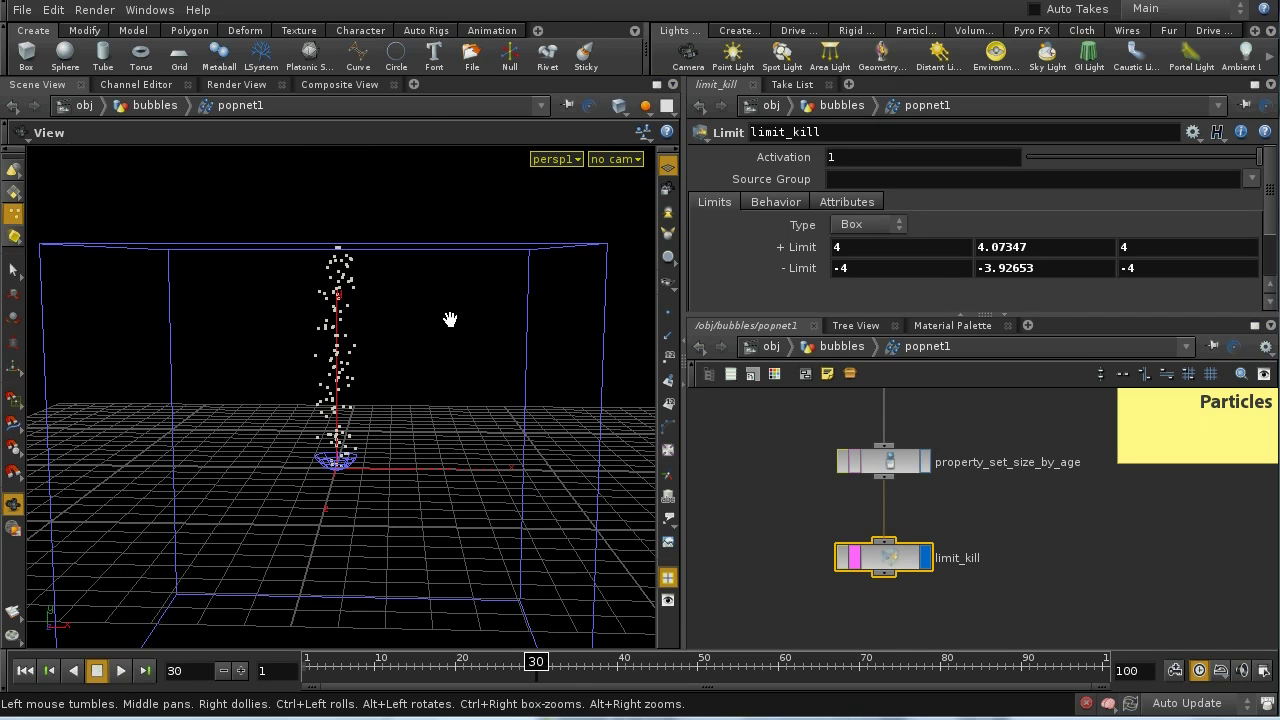
drag(449, 320, 443, 331)
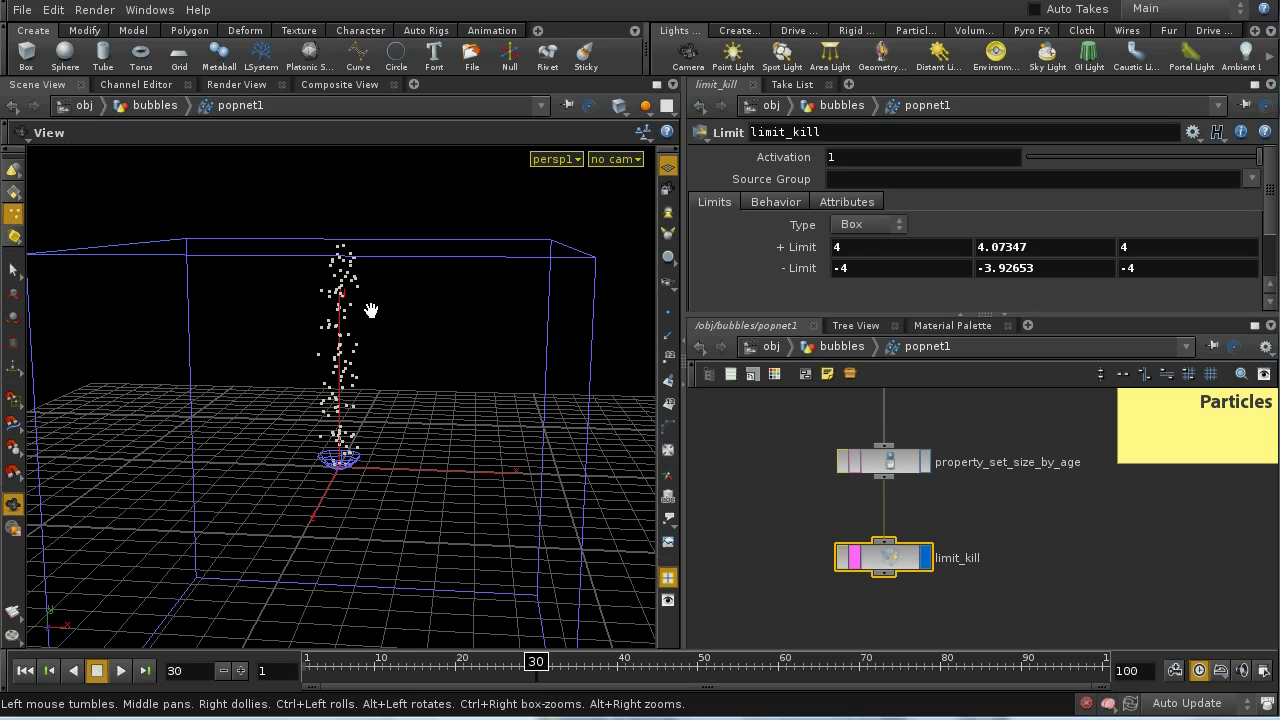
Ghost the other objects and view the limit box against the test tube in the right orthographic view
click(644, 105)
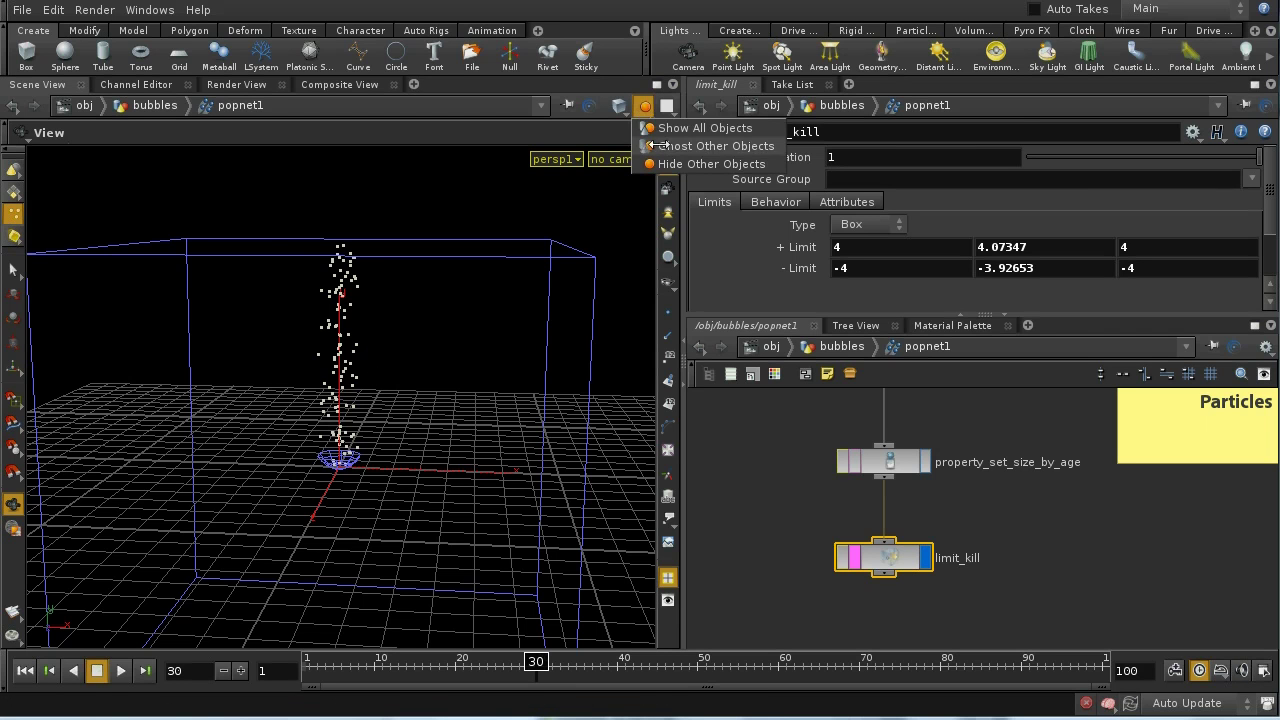
click(715, 146)
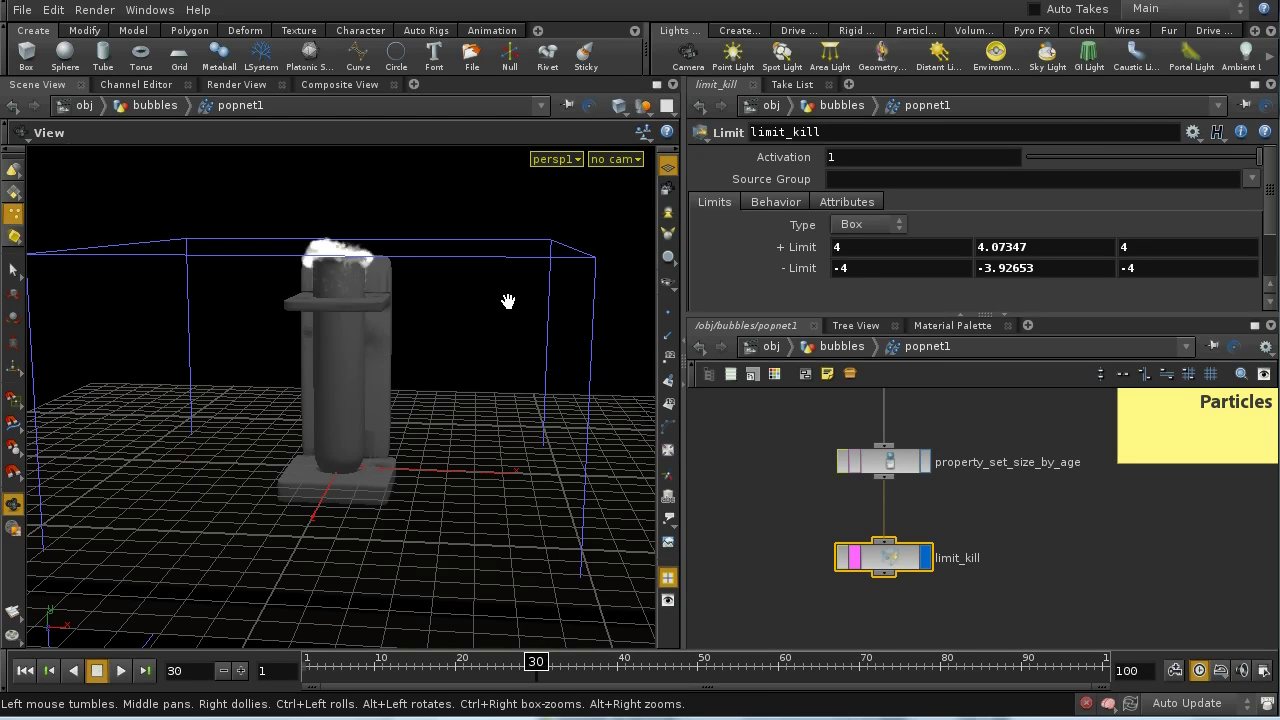
key(space+3)
key(space+4)
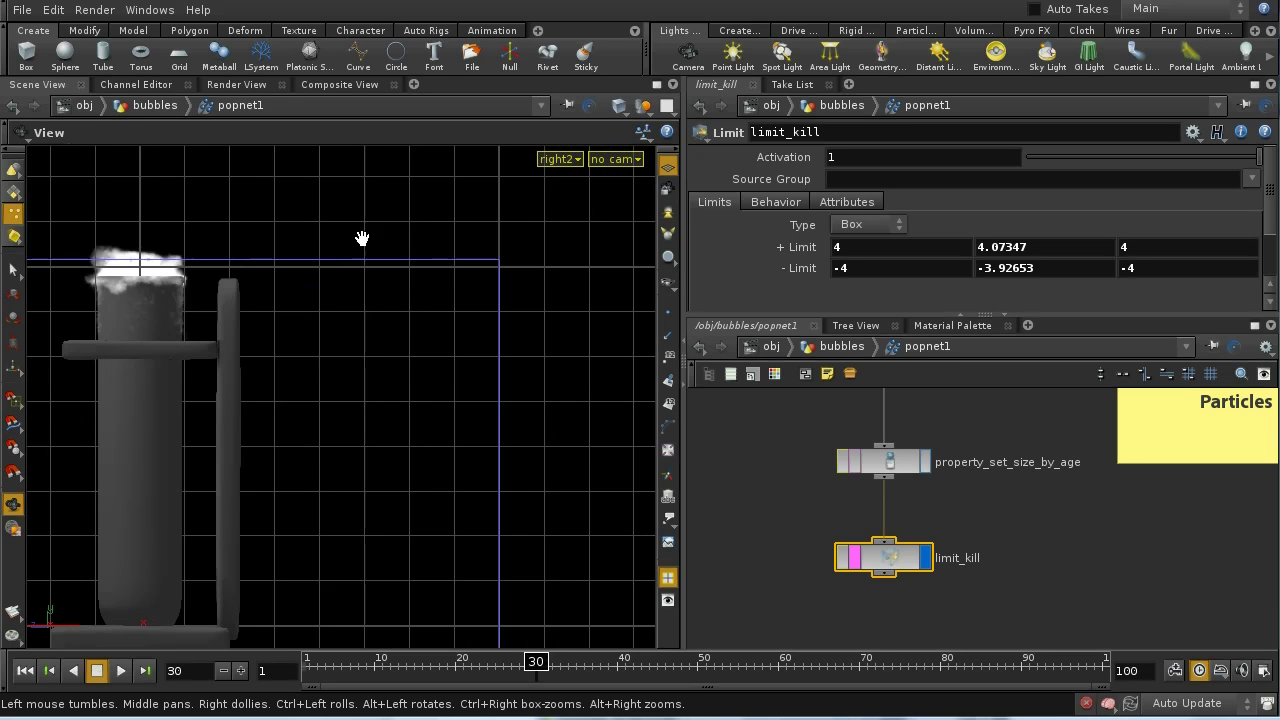
Compare the limit box's upper edge with the test tube's rim at frame 1, and inspect limit_kill's collision behavior setting
middle_drag(362, 238, 531, 323)
scroll(377, 349, up, 5)
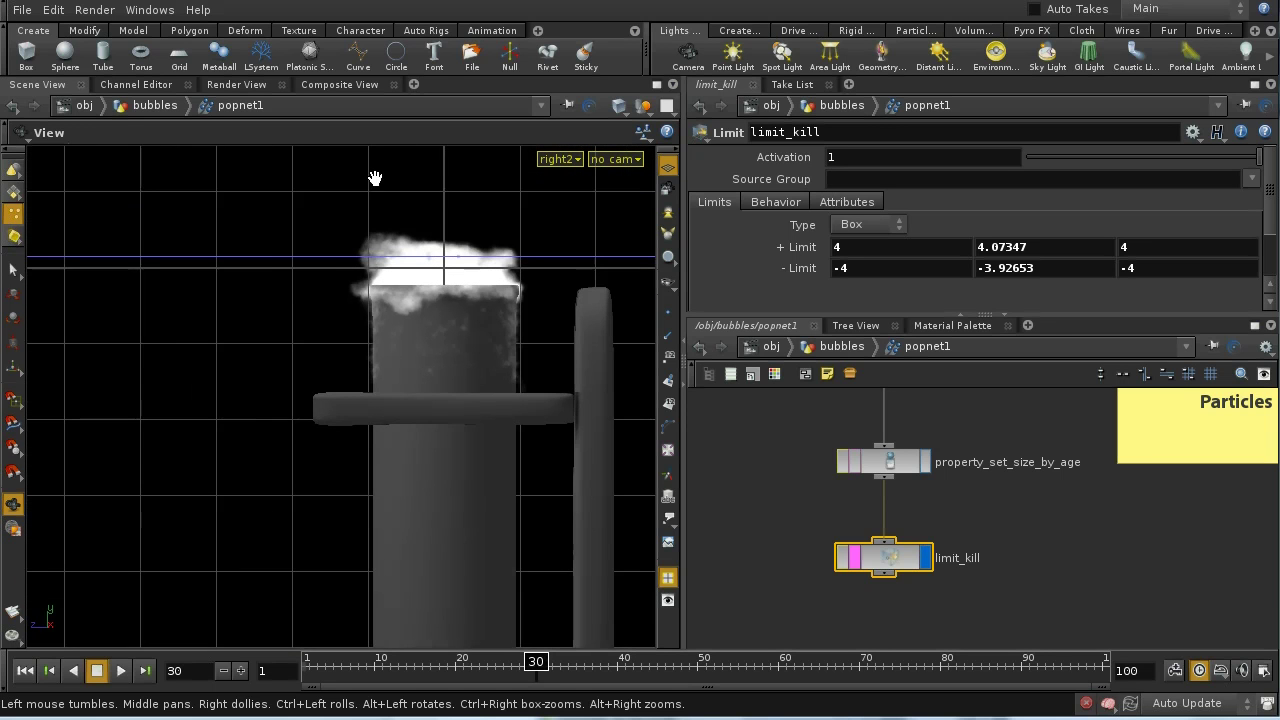
middle_drag(416, 278, 249, 334)
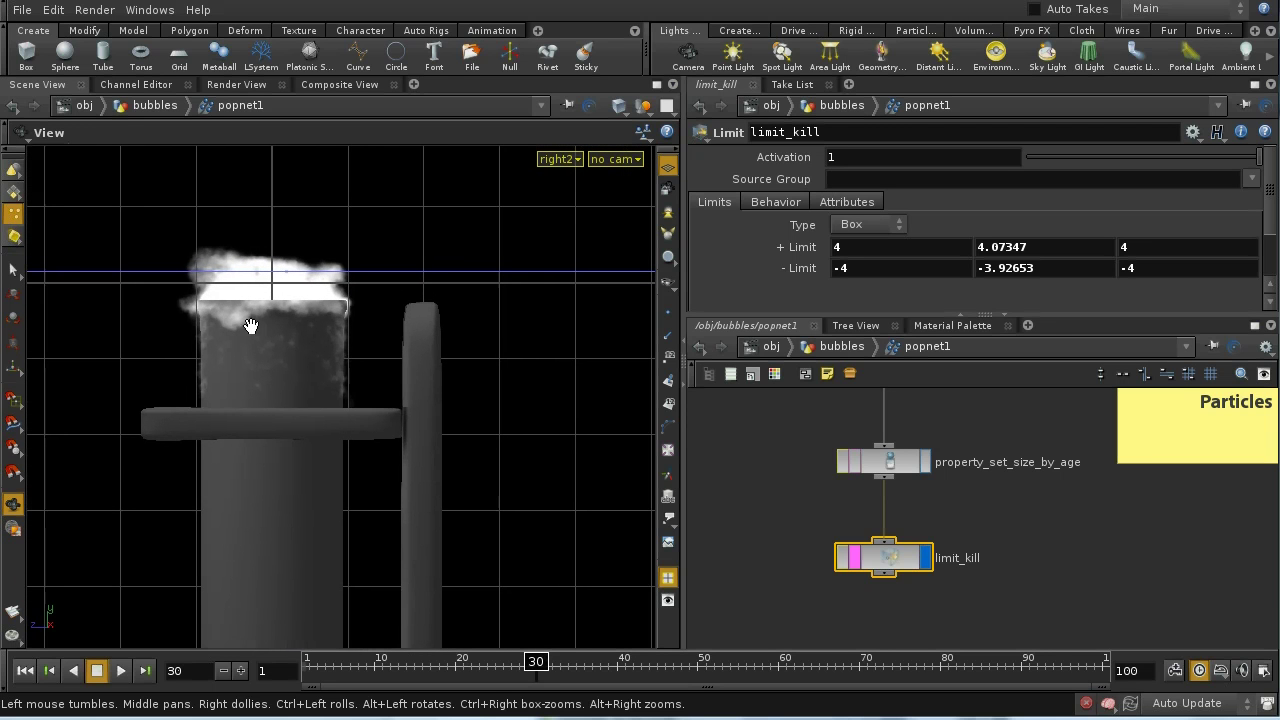
click(25, 671)
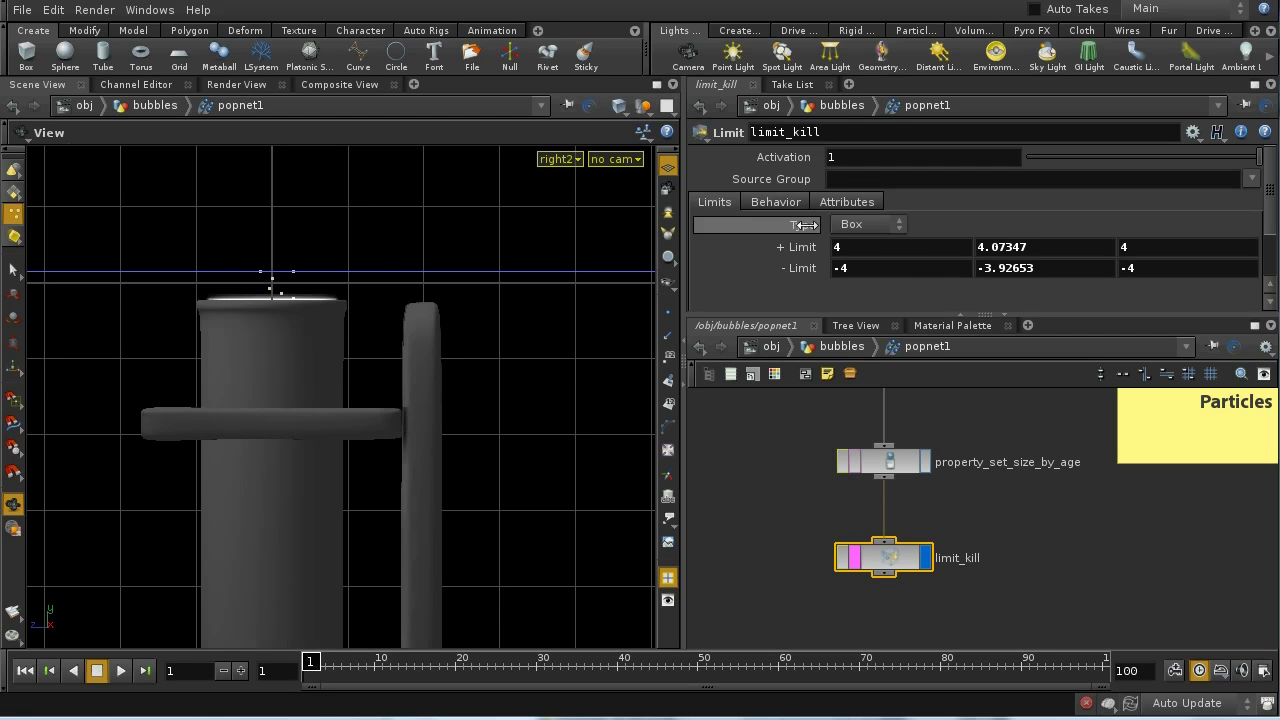
click(786, 202)
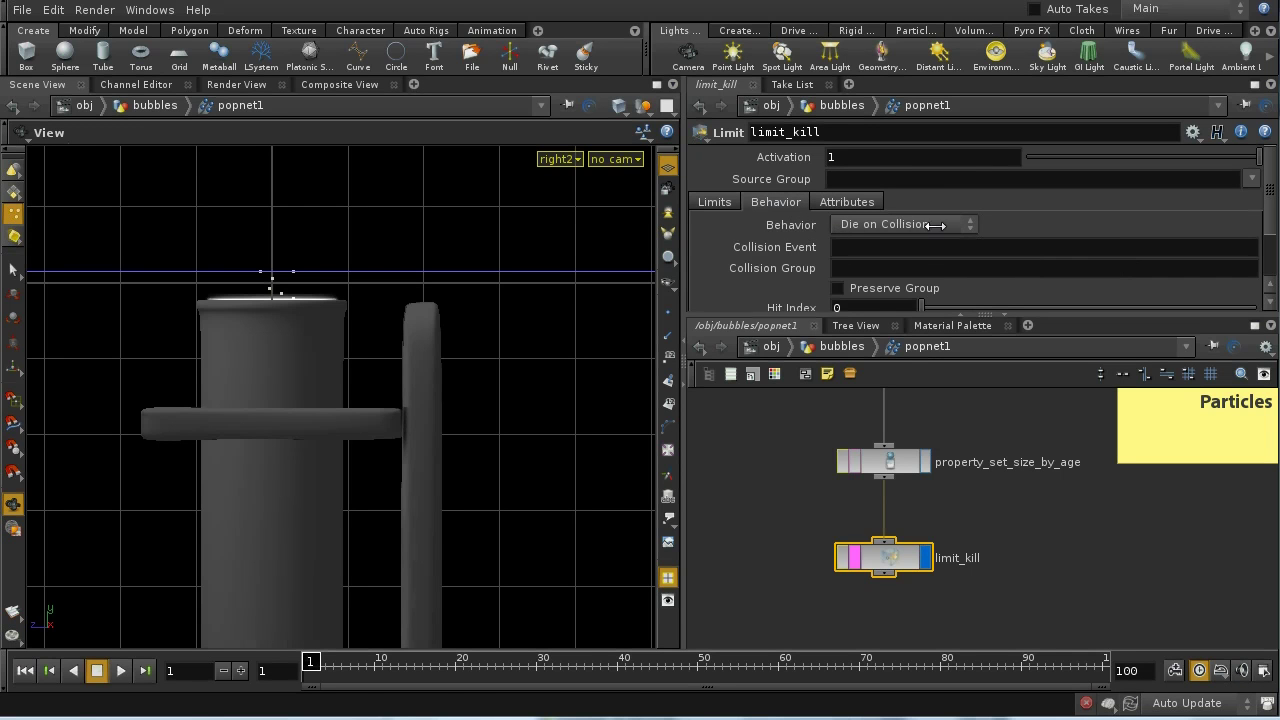
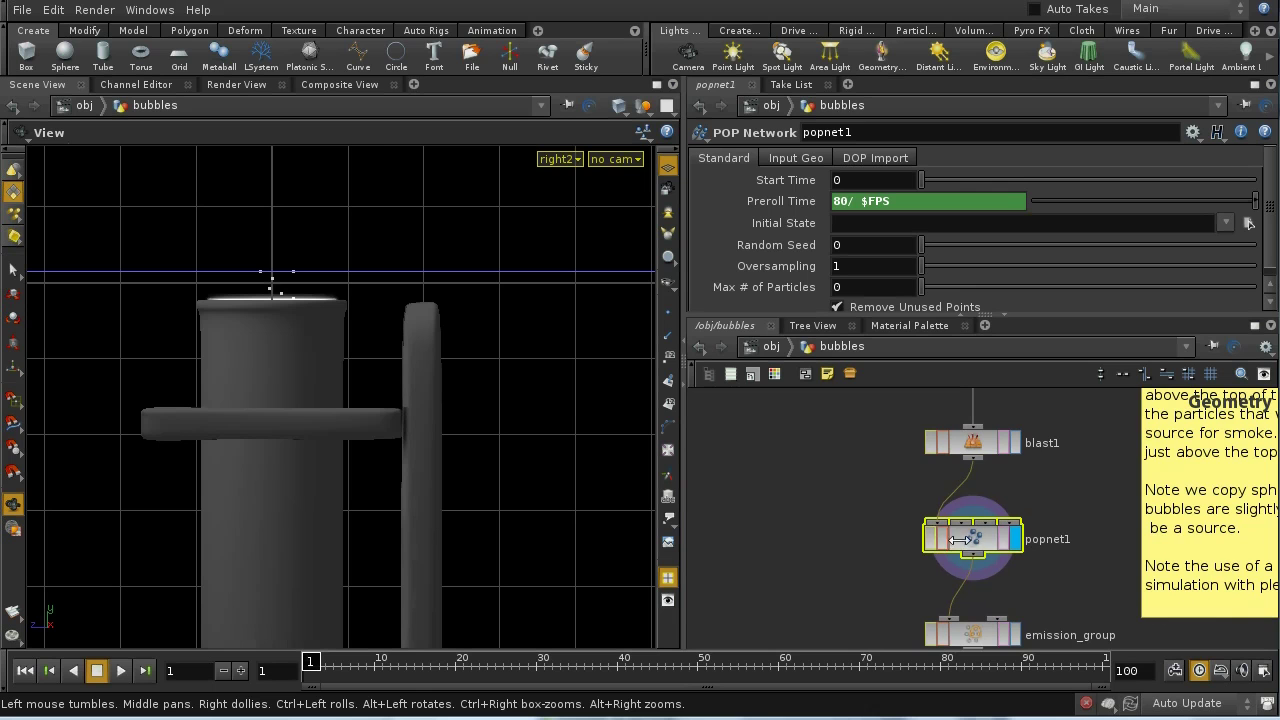
In the bubbles network, select and display the emission_group node to inspect its bounding box around the tube's rim
middle_drag(1046, 587, 1023, 486)
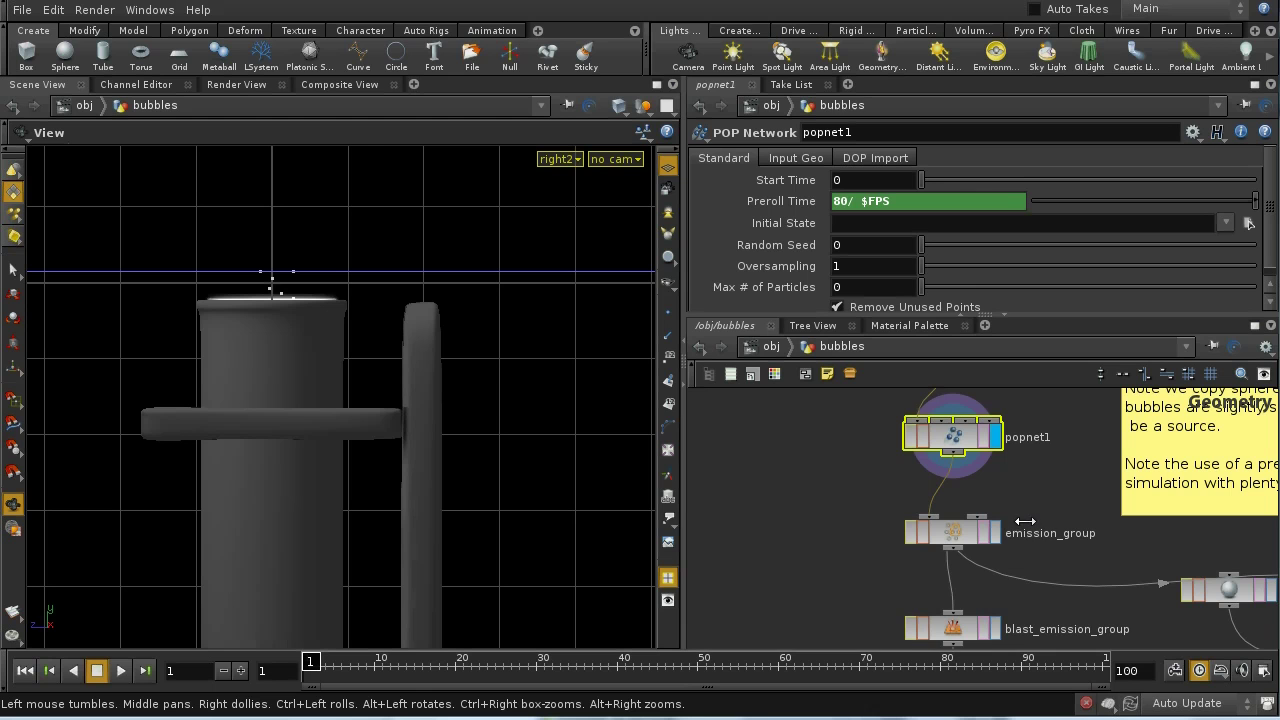
middle_drag(1043, 551, 1022, 530)
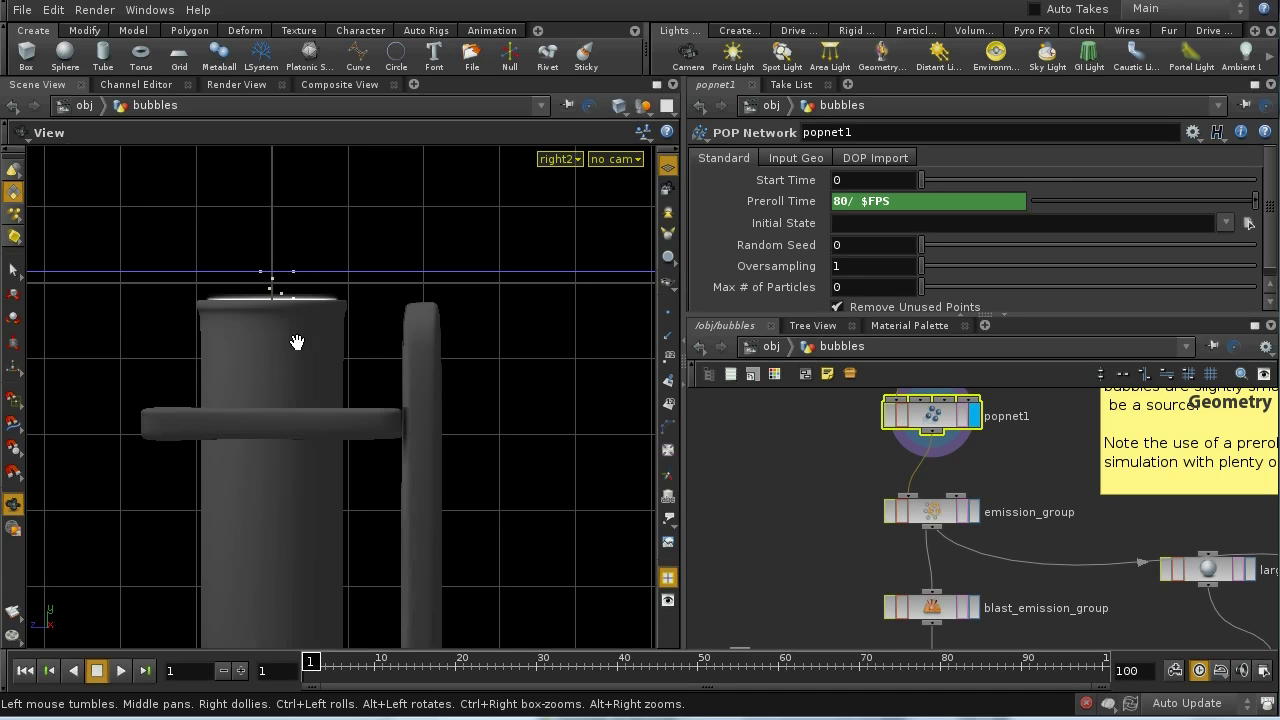
middle_drag(1060, 608, 952, 548)
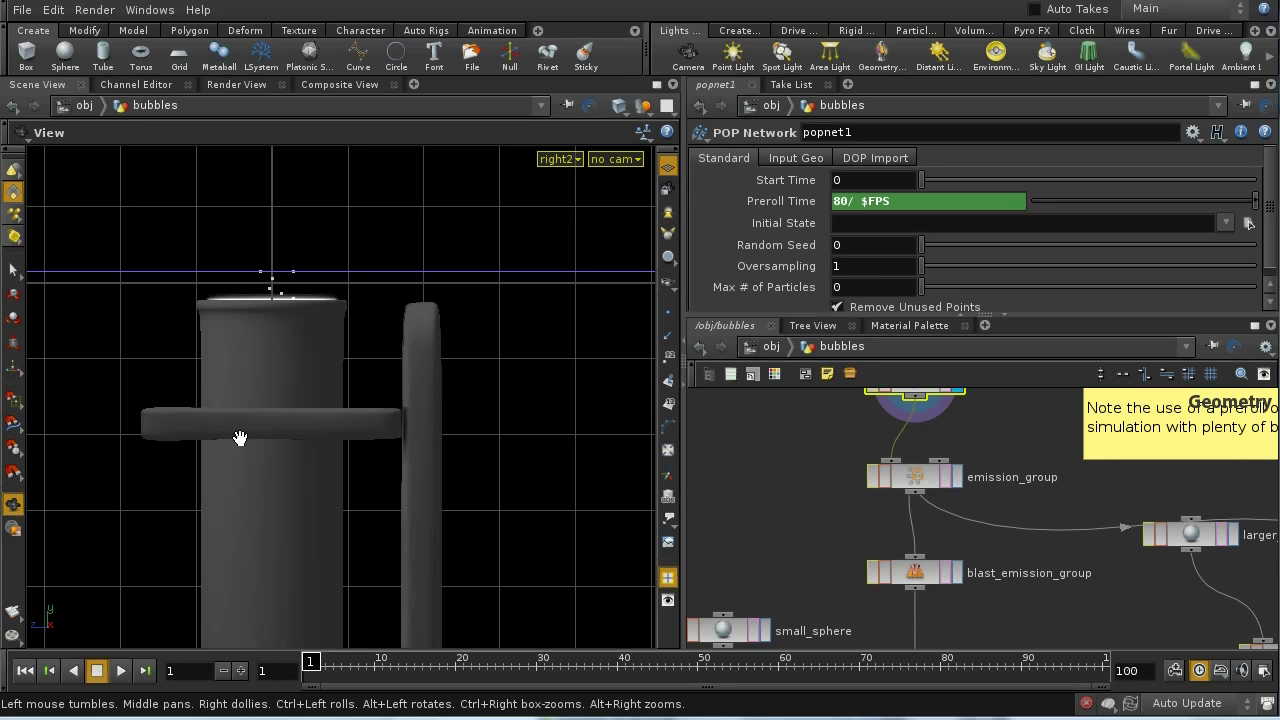
click(951, 483)
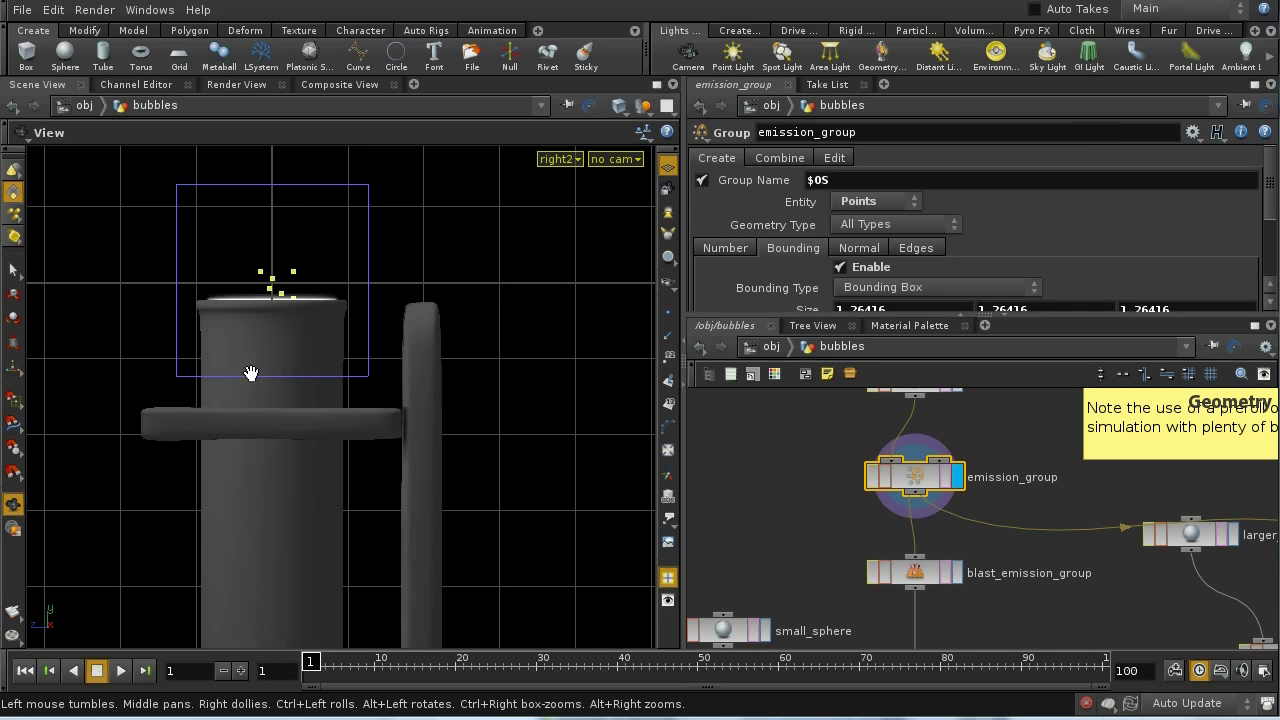
Display the result of the blast_emission_group node and hide the other objects to see its remaining particles
middle_drag(789, 527, 779, 479)
click(910, 525)
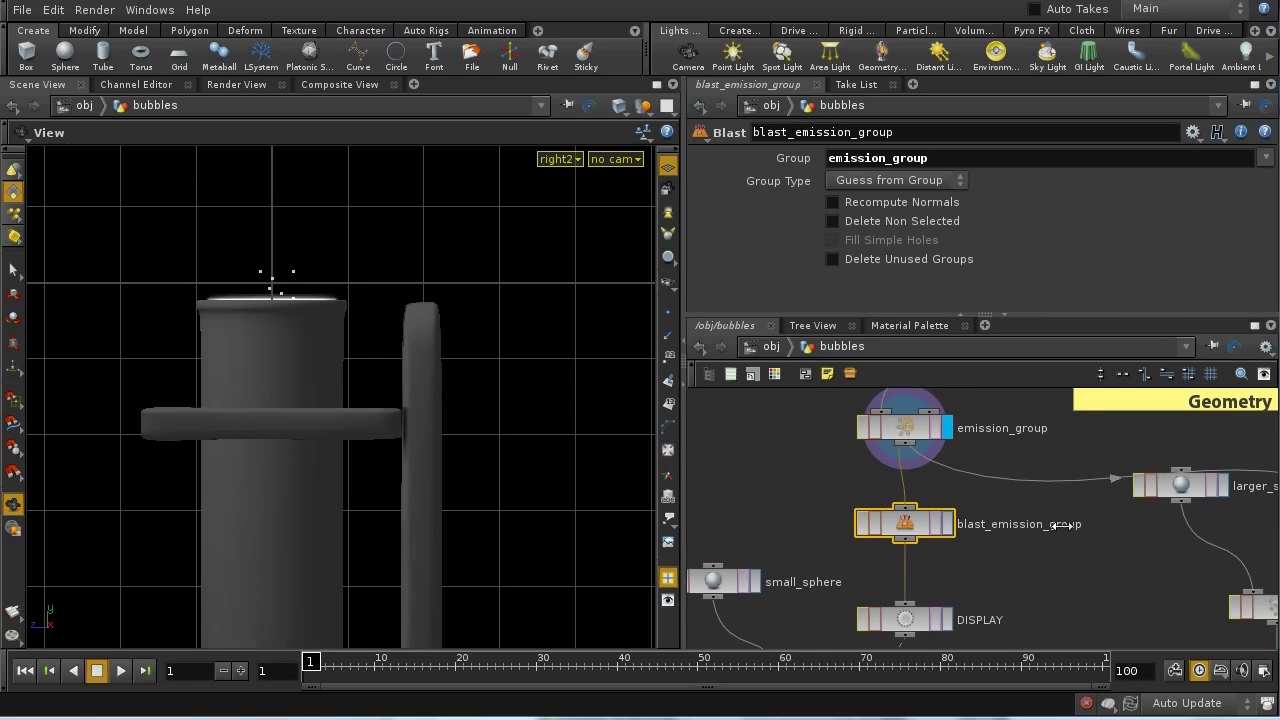
middle_drag(1150, 564, 1056, 555)
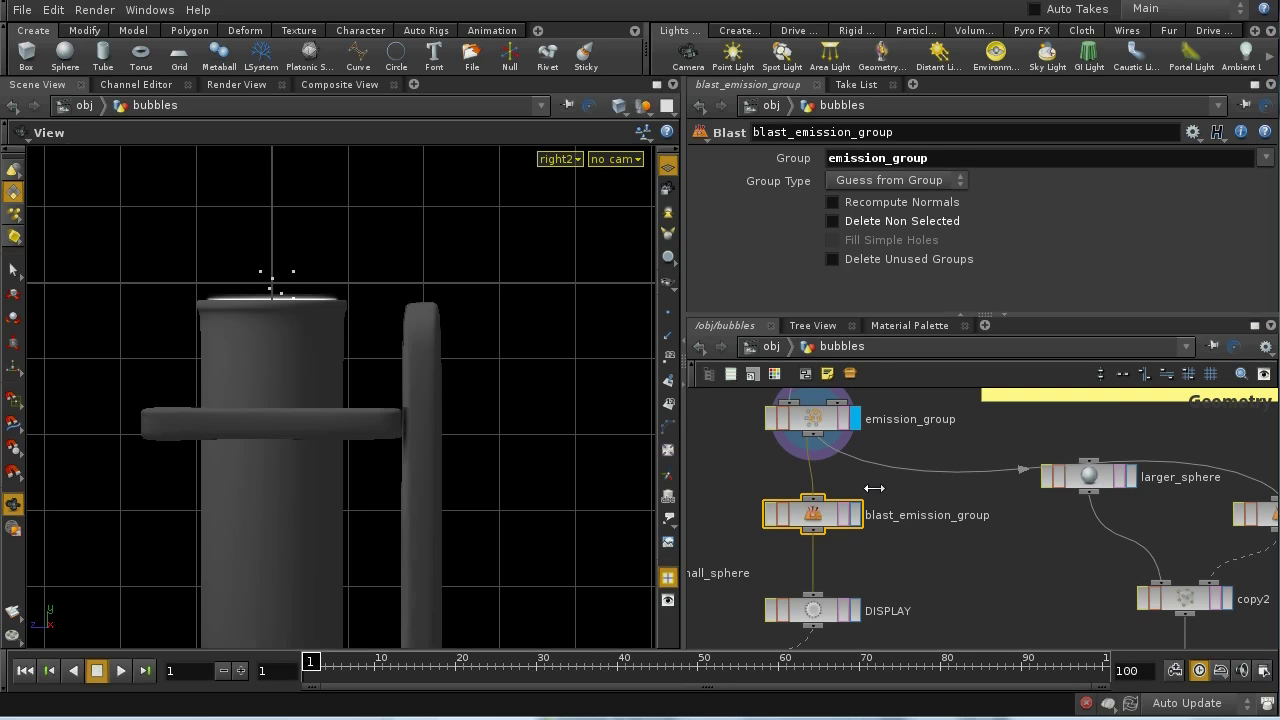
key(r)
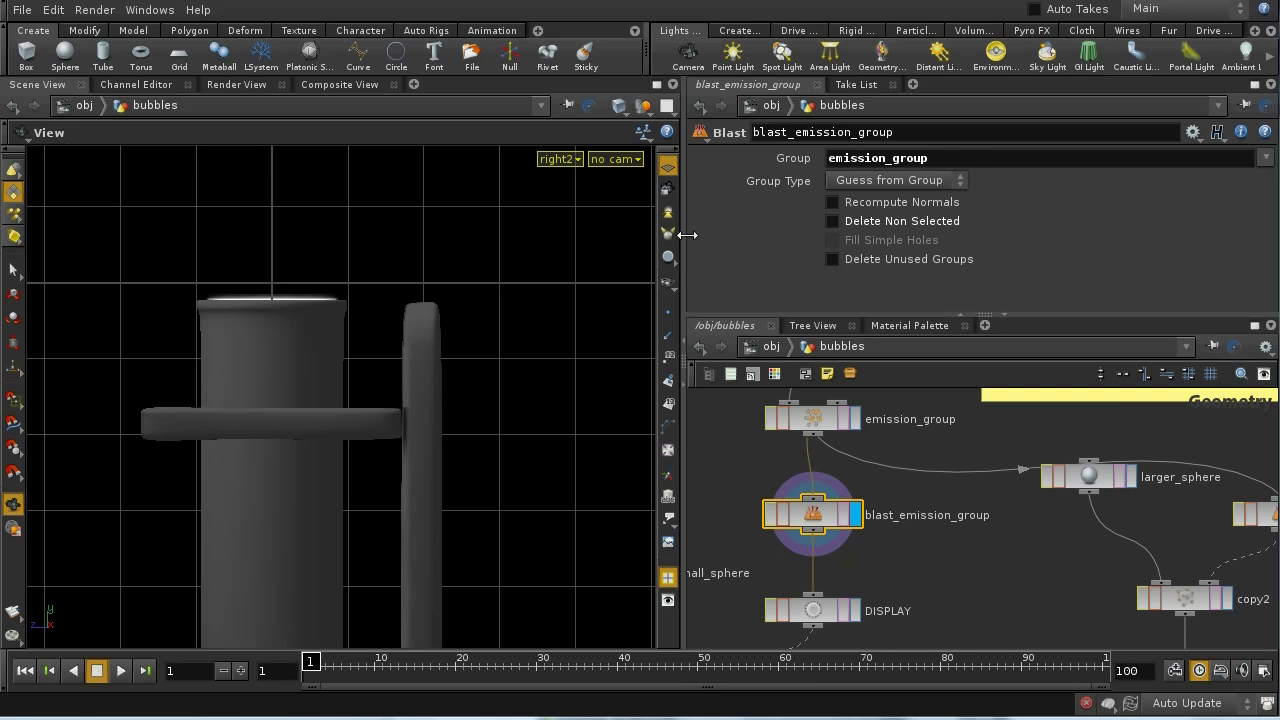
click(643, 105)
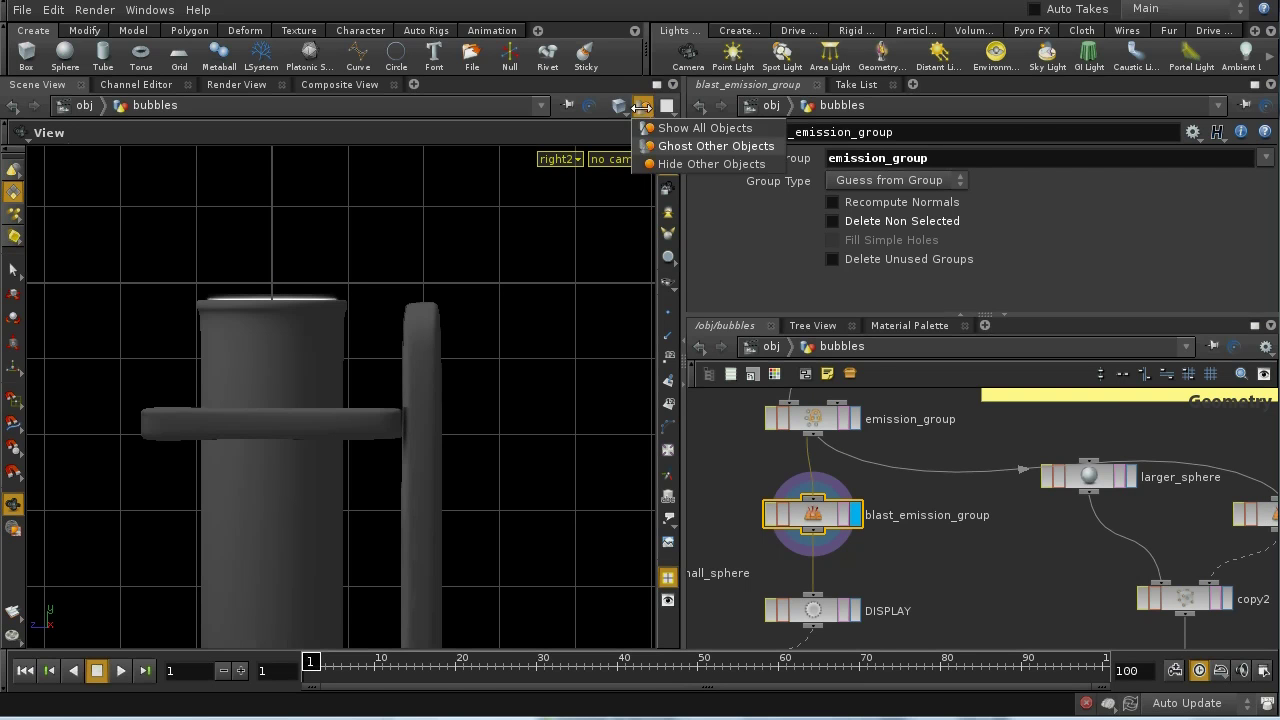
click(645, 164)
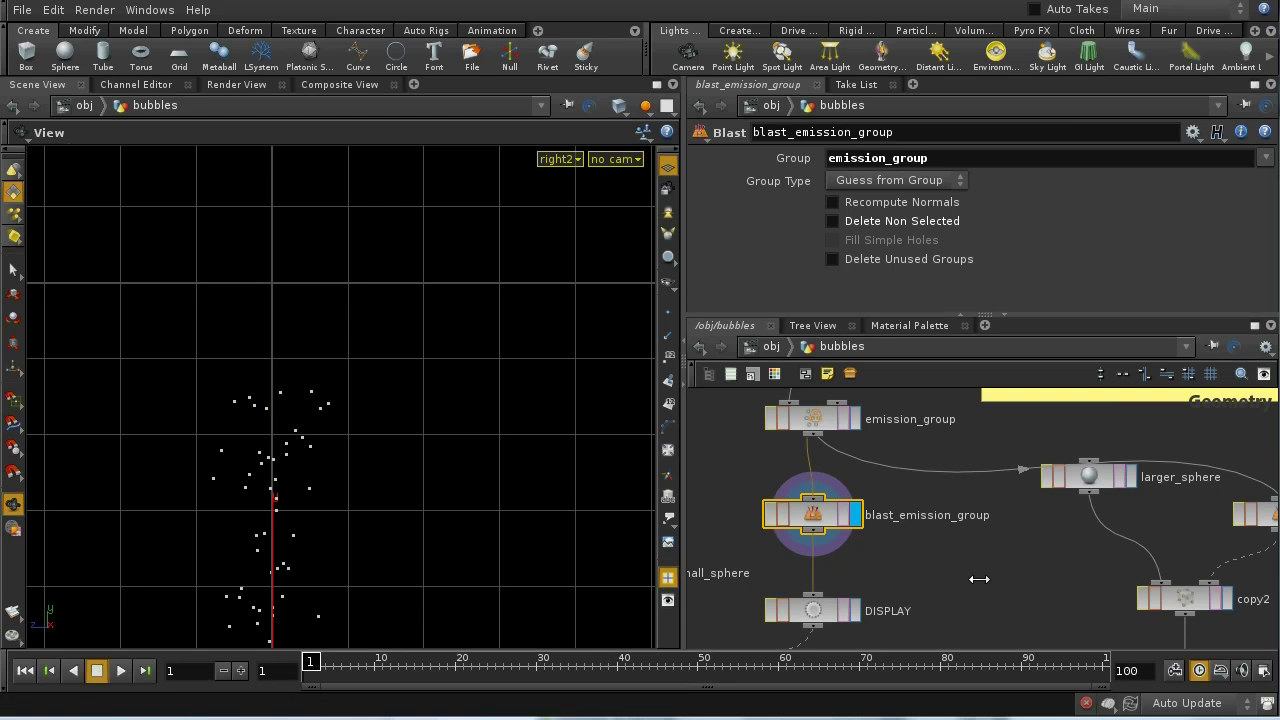
Display the blast_all_except_emission_group node and inspect its Delete Non Selected setting and remaining particles
middle_drag(979, 579, 858, 562)
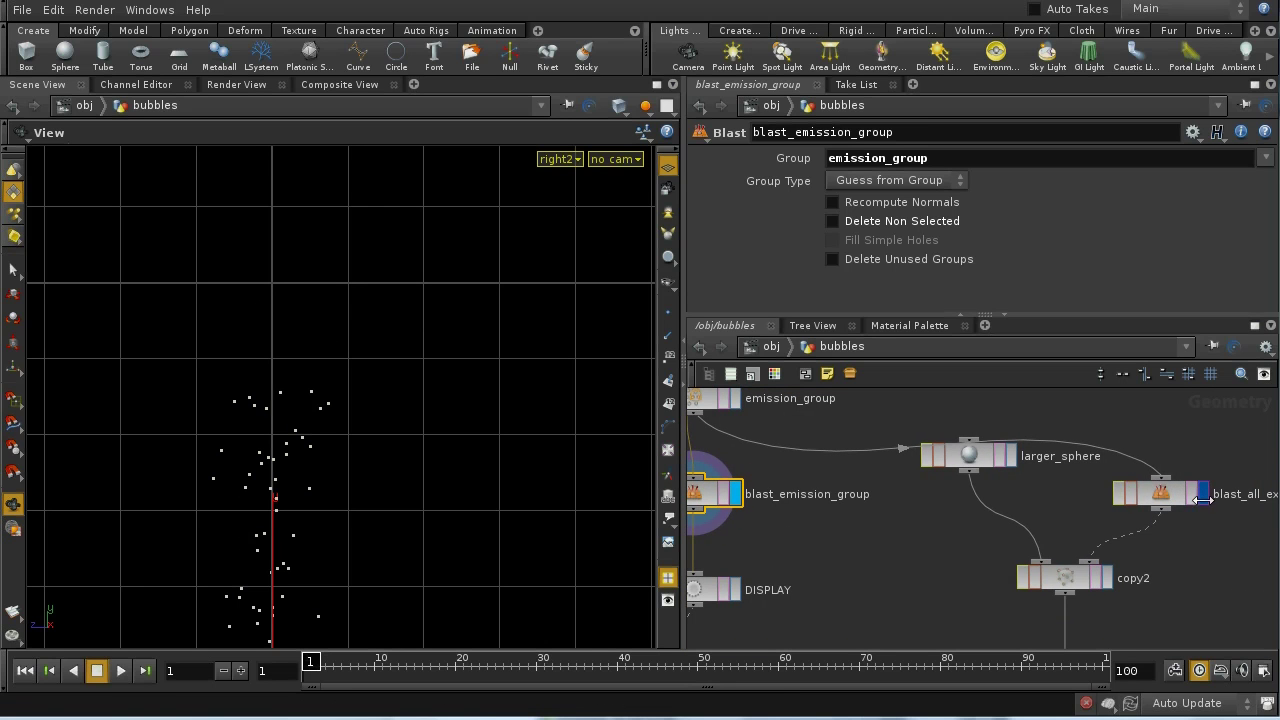
click(1201, 494)
click(1175, 486)
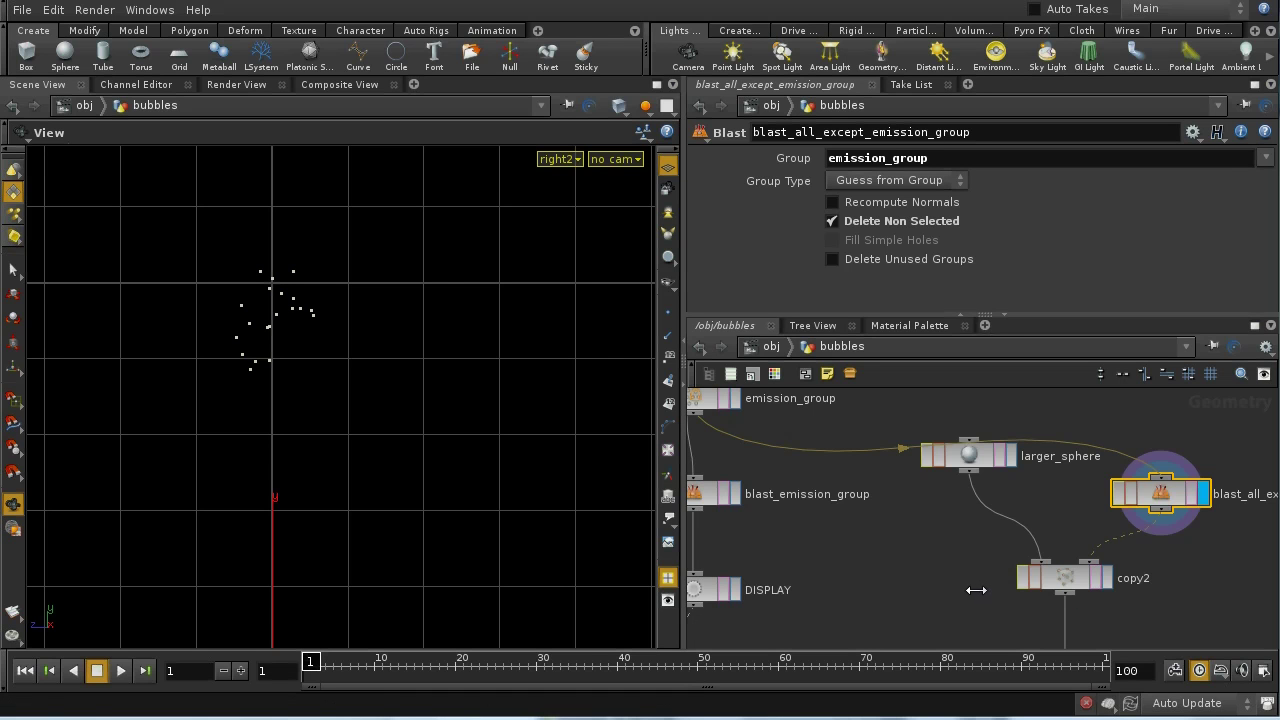
Display blast_emission_group again, followed by the small_sphere node with its radius settings
middle_drag(976, 590, 1111, 563)
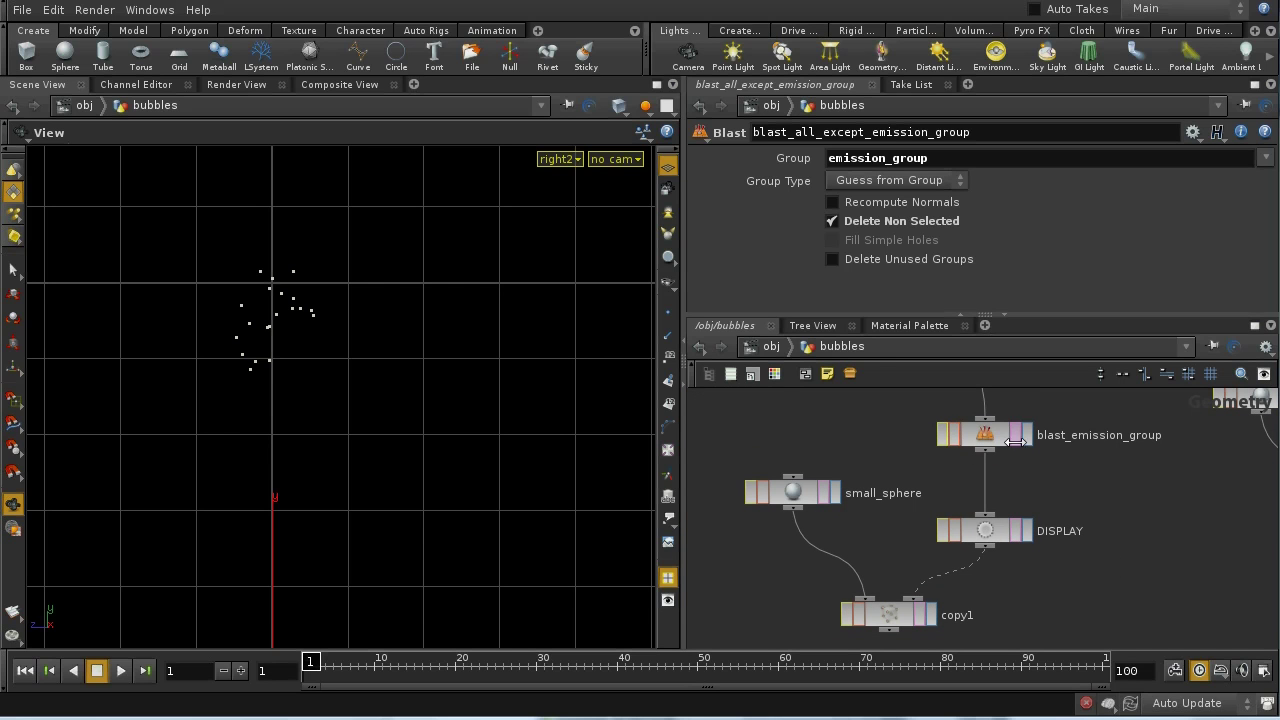
click(1005, 443)
click(1025, 437)
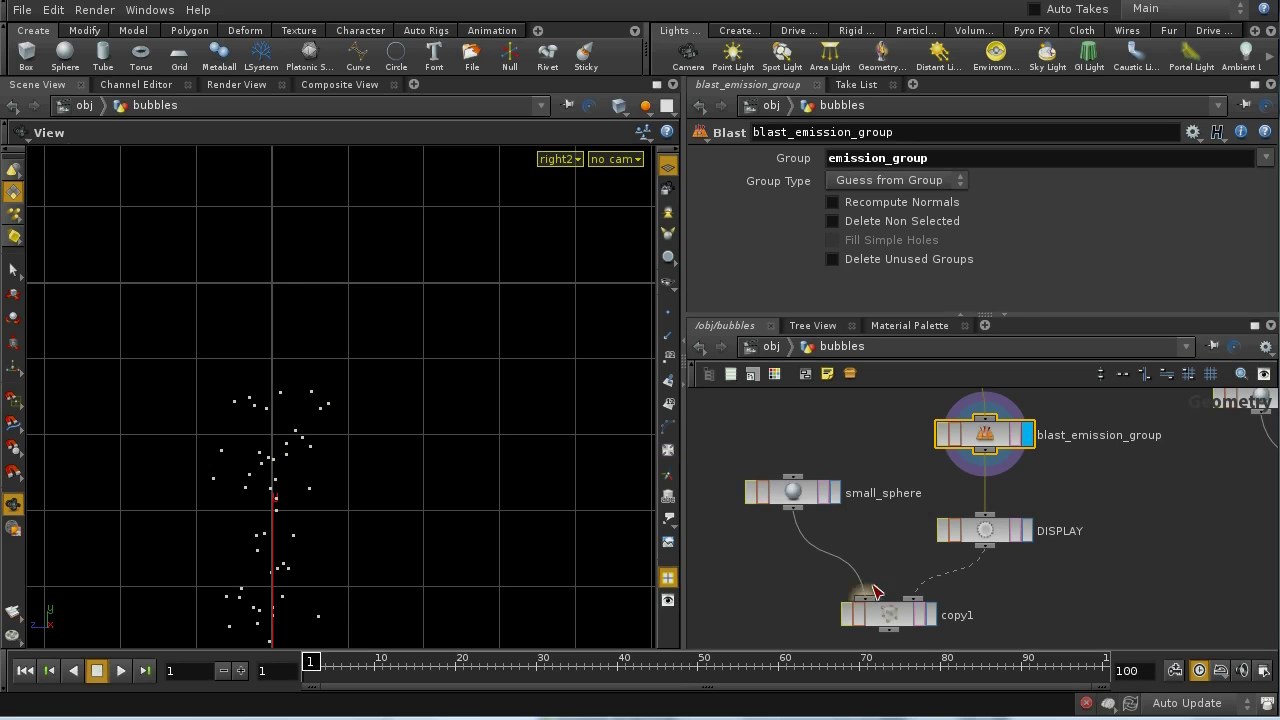
click(835, 492)
click(795, 492)
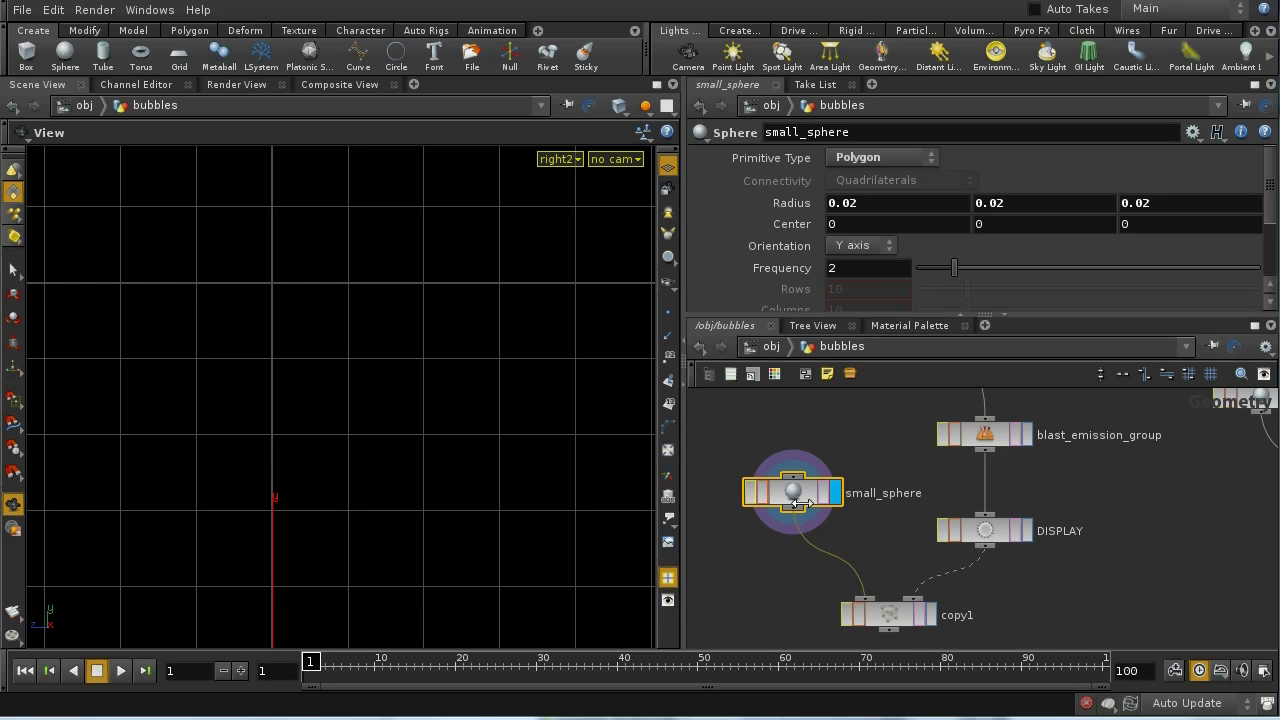
Select and display the copy1 node, and examine the small spheres copied onto the particles along the tube's height
click(930, 614)
click(884, 618)
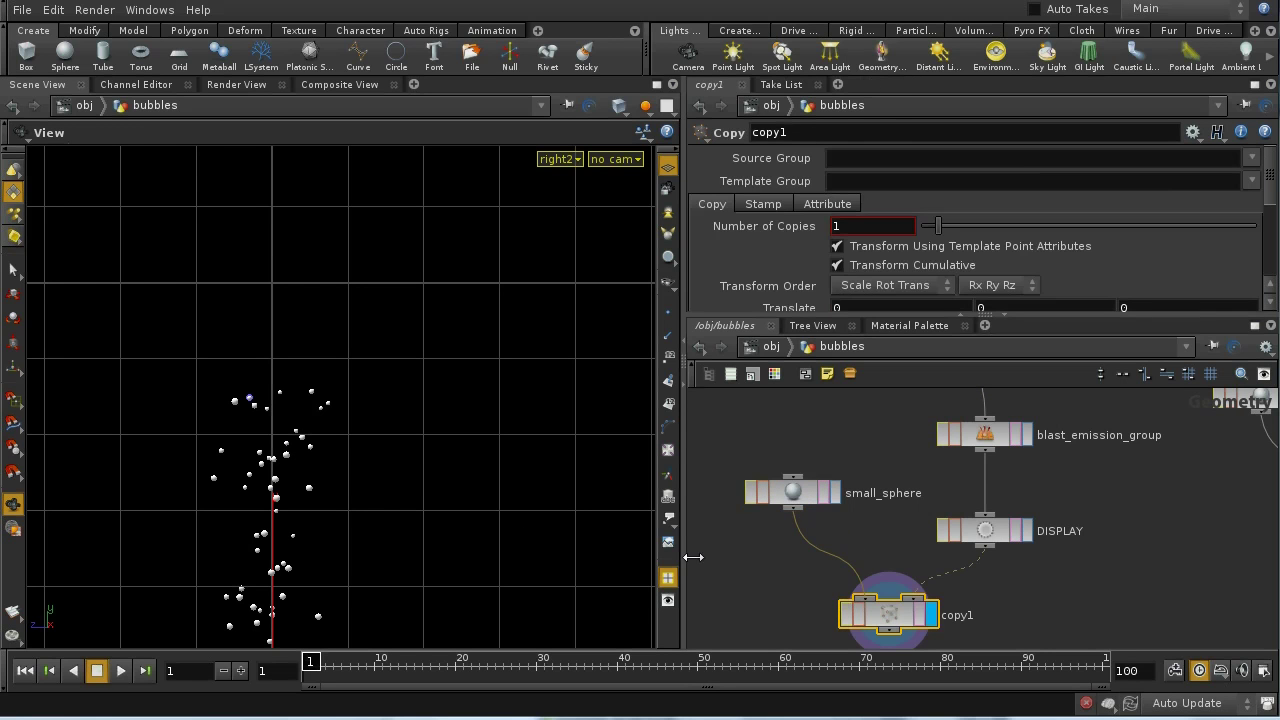
middle_drag(471, 531, 448, 327)
mouse_move(409, 482)
middle_down()
mouse_move(395, 380)
mouse_move(405, 346)
middle_up()
mouse_move(399, 410)
middle_down()
mouse_move(314, 417)
mouse_move(276, 508)
middle_up()
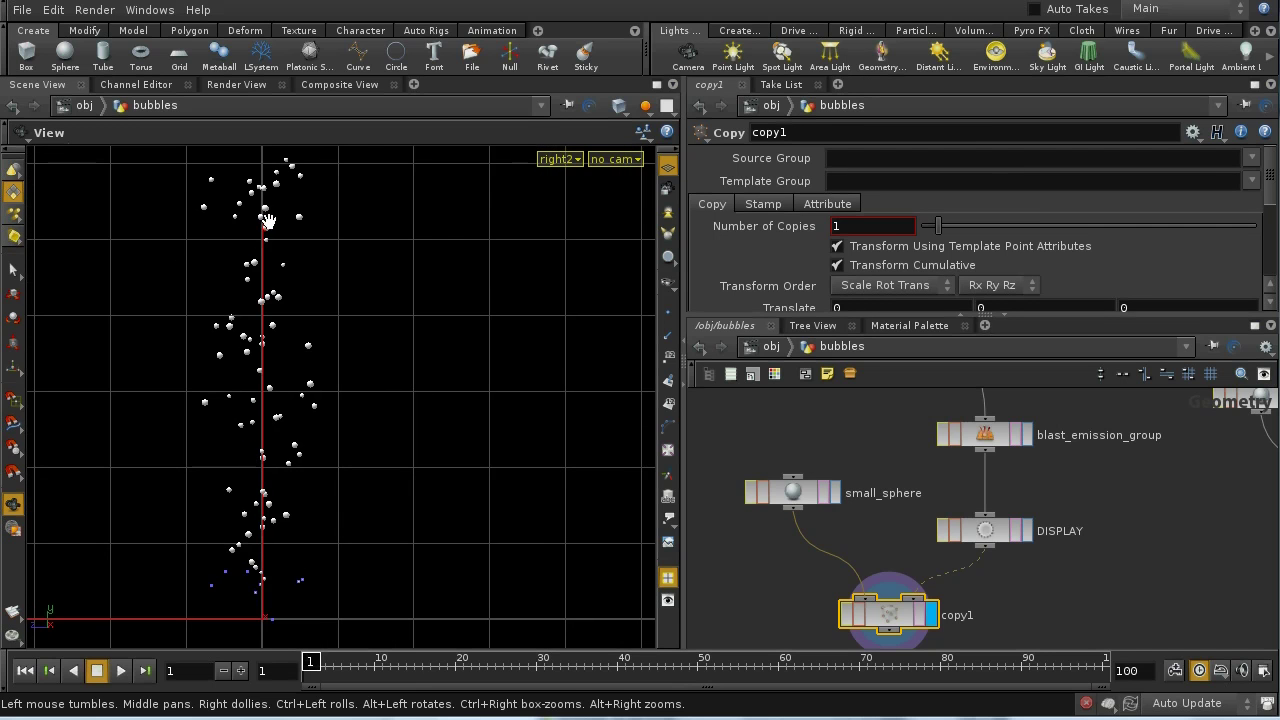
middle_drag(274, 194, 276, 224)
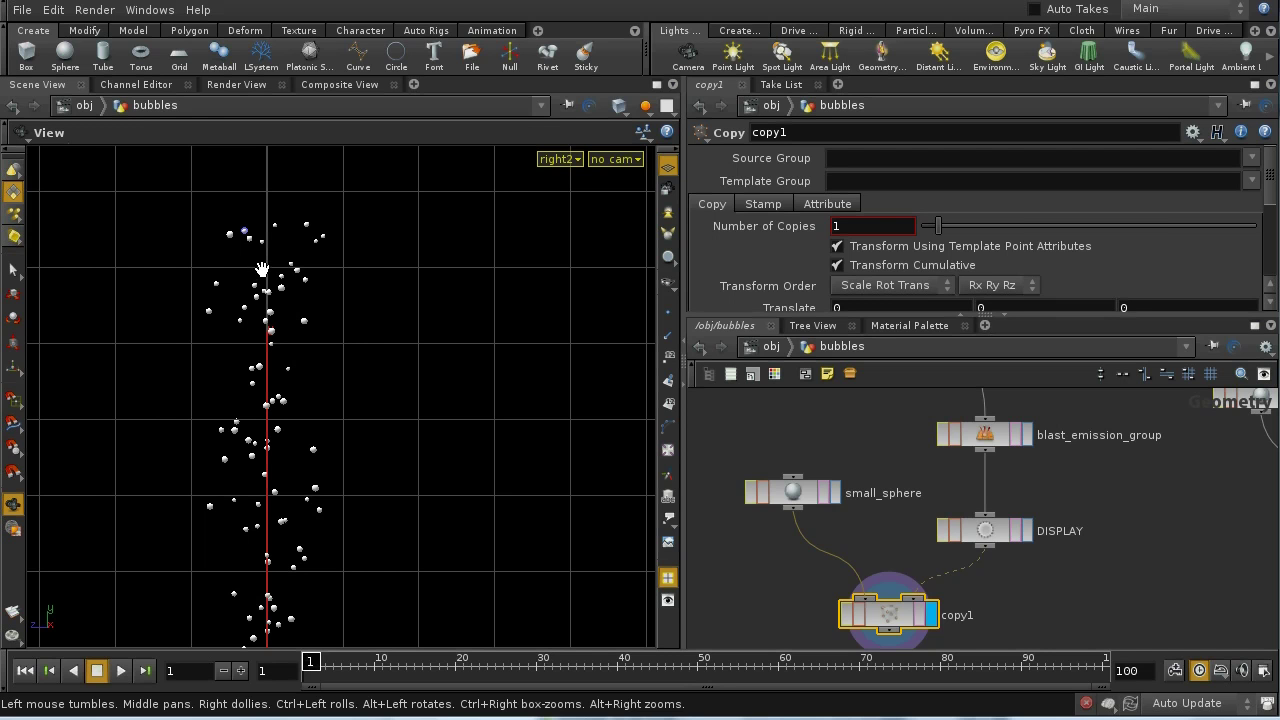
Follow the smoke source branch by displaying blast_all_except_emission_group and the larger spheres copied by copy2
middle_drag(1129, 557, 917, 613)
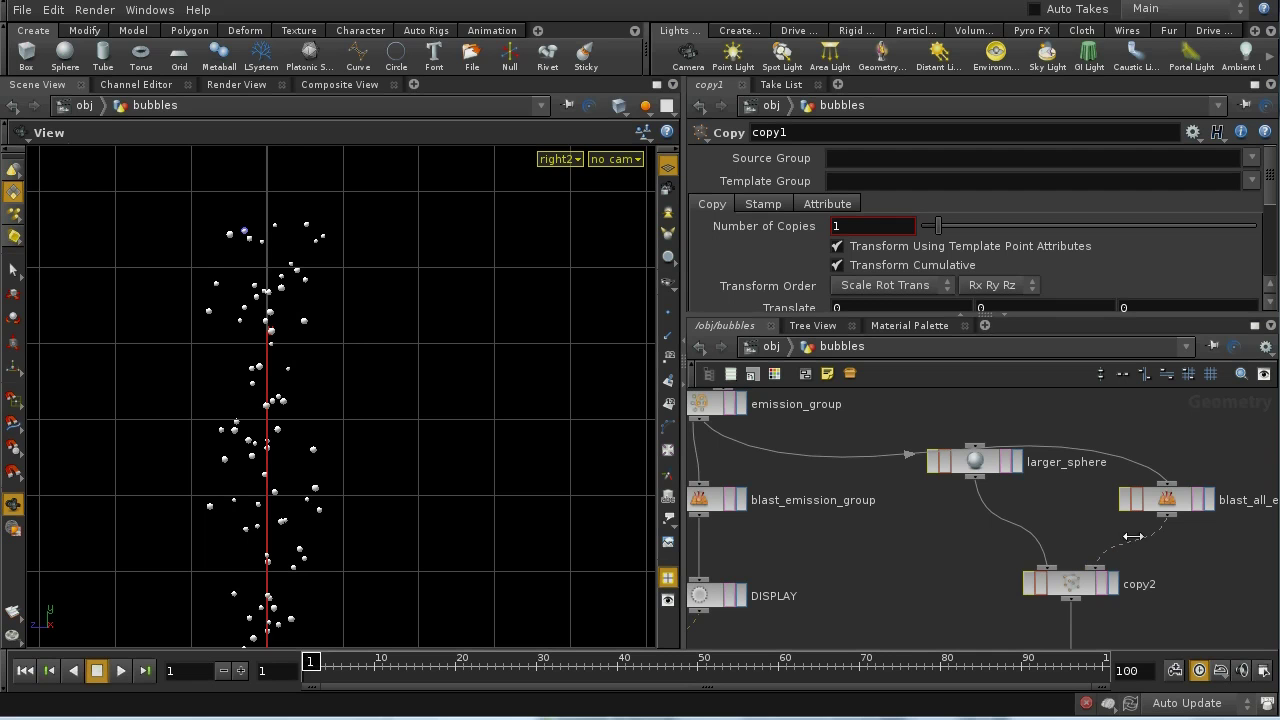
click(1210, 499)
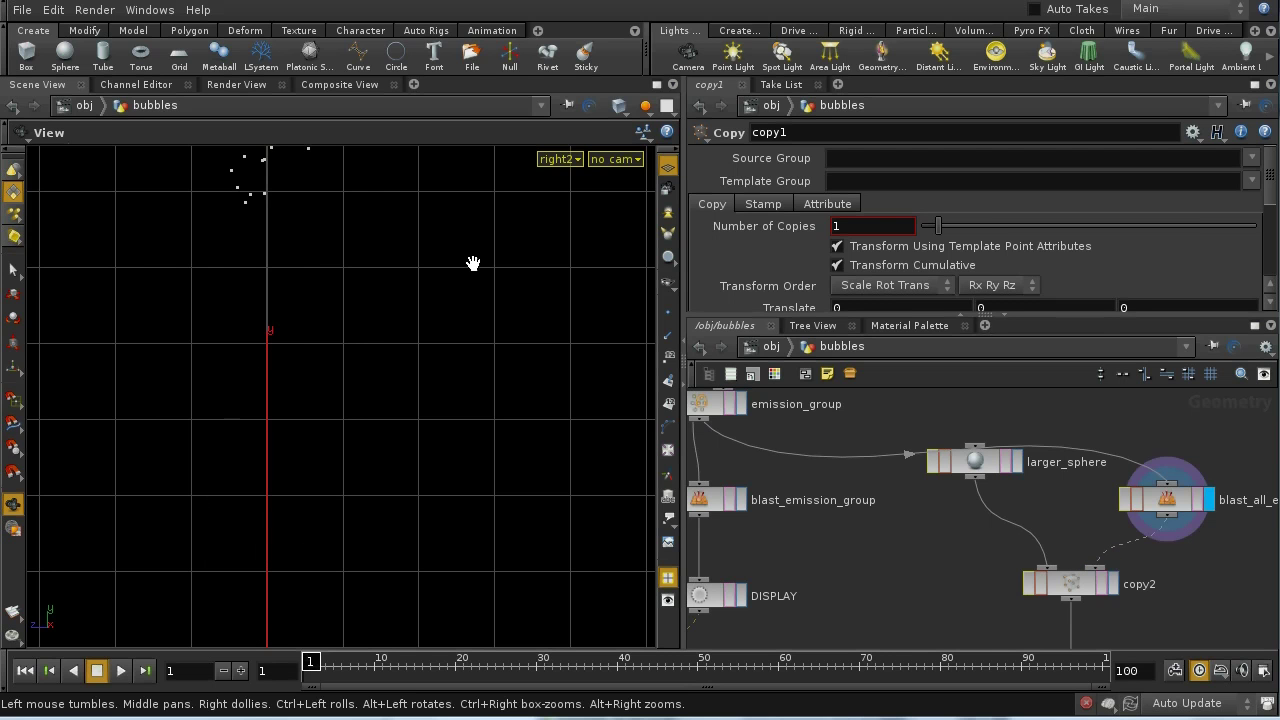
middle_drag(473, 264, 461, 448)
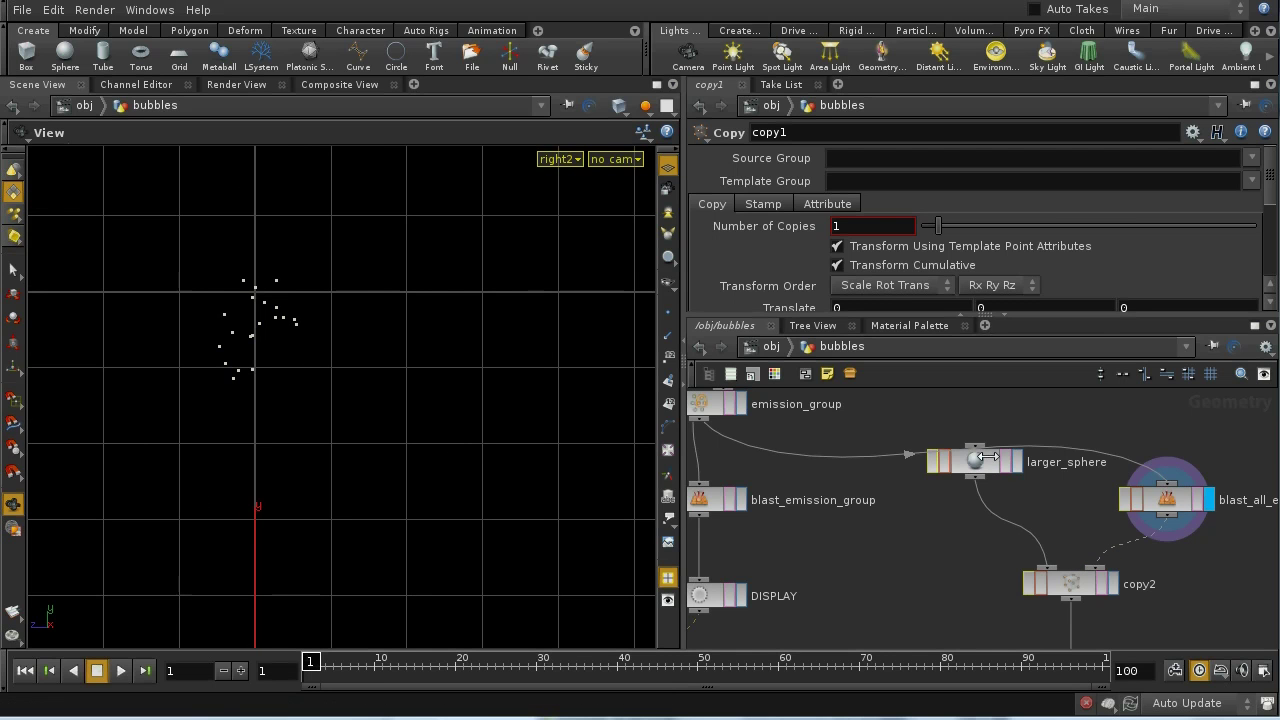
click(1111, 585)
click(1085, 589)
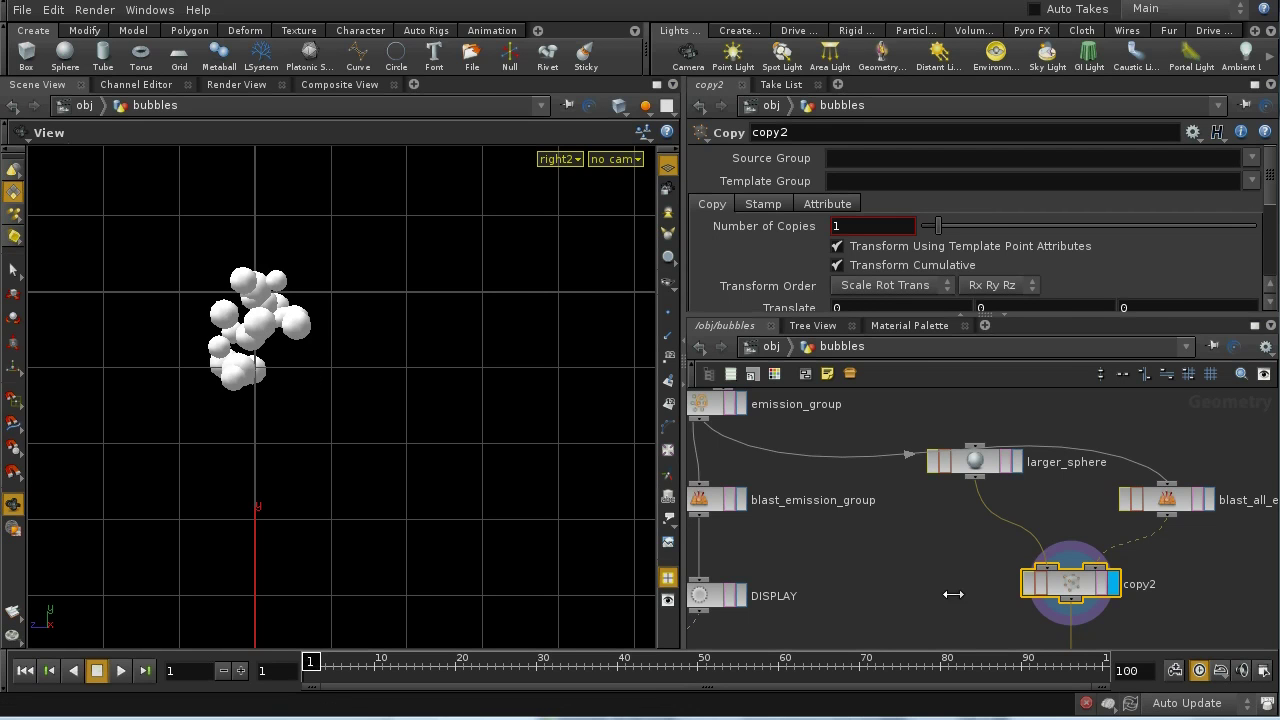
Preview the SMOKE node below copy2, and return the display flag to copy1
middle_drag(951, 591, 957, 460)
click(1118, 547)
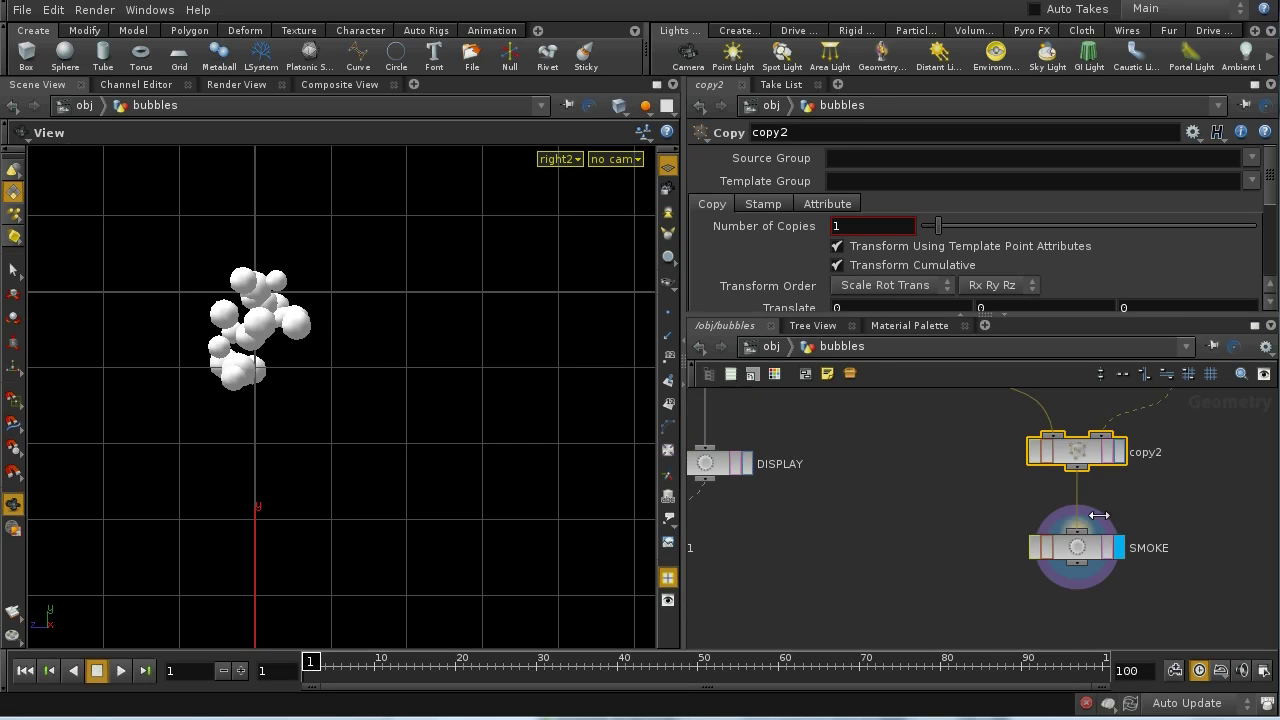
middle_drag(942, 557, 1086, 557)
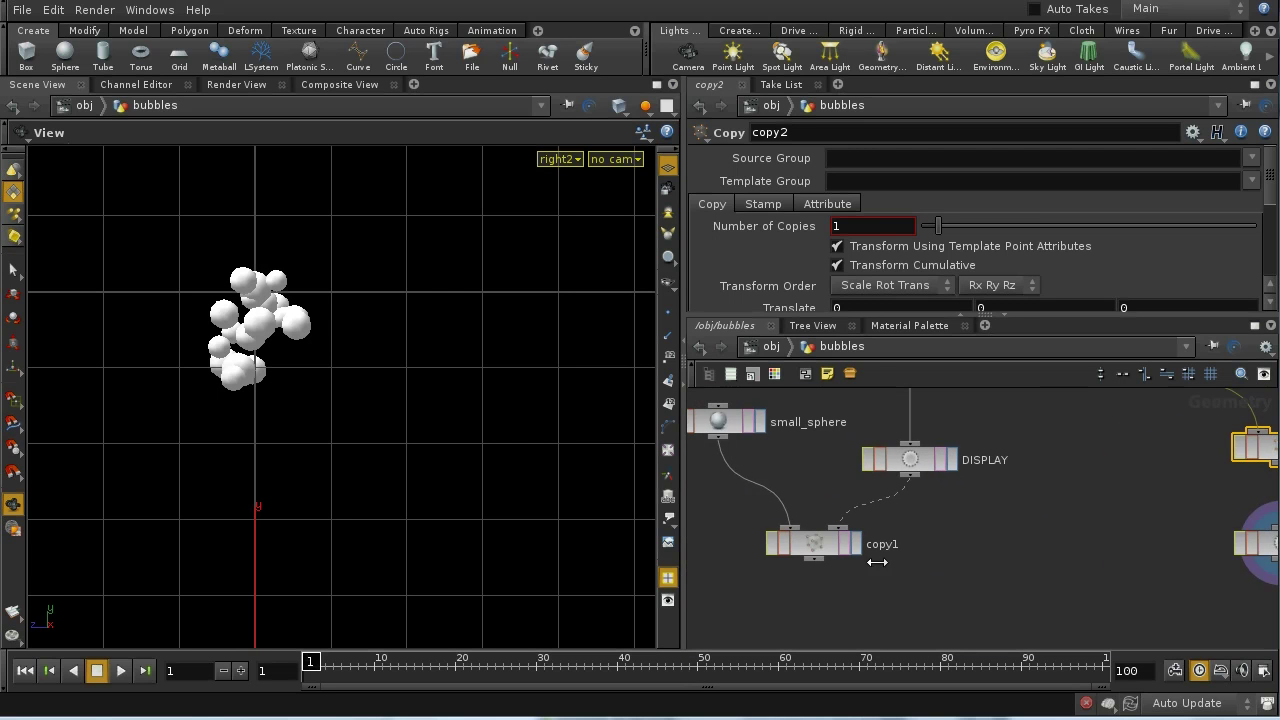
click(855, 547)
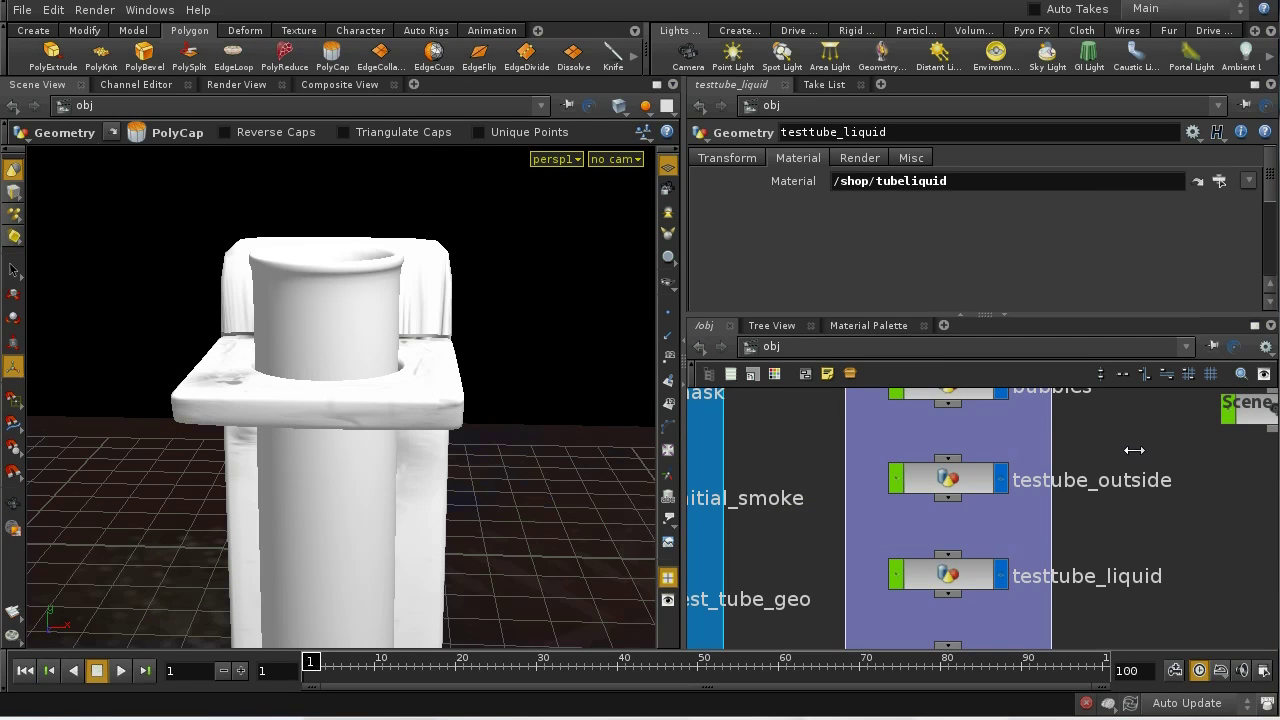
Show the mantra_ipr render of the test tube and clear its render region so the full image renders
mouse_move(1131, 448)
middle_down()
mouse_move(1128, 568)
mouse_move(1117, 466)
middle_up()
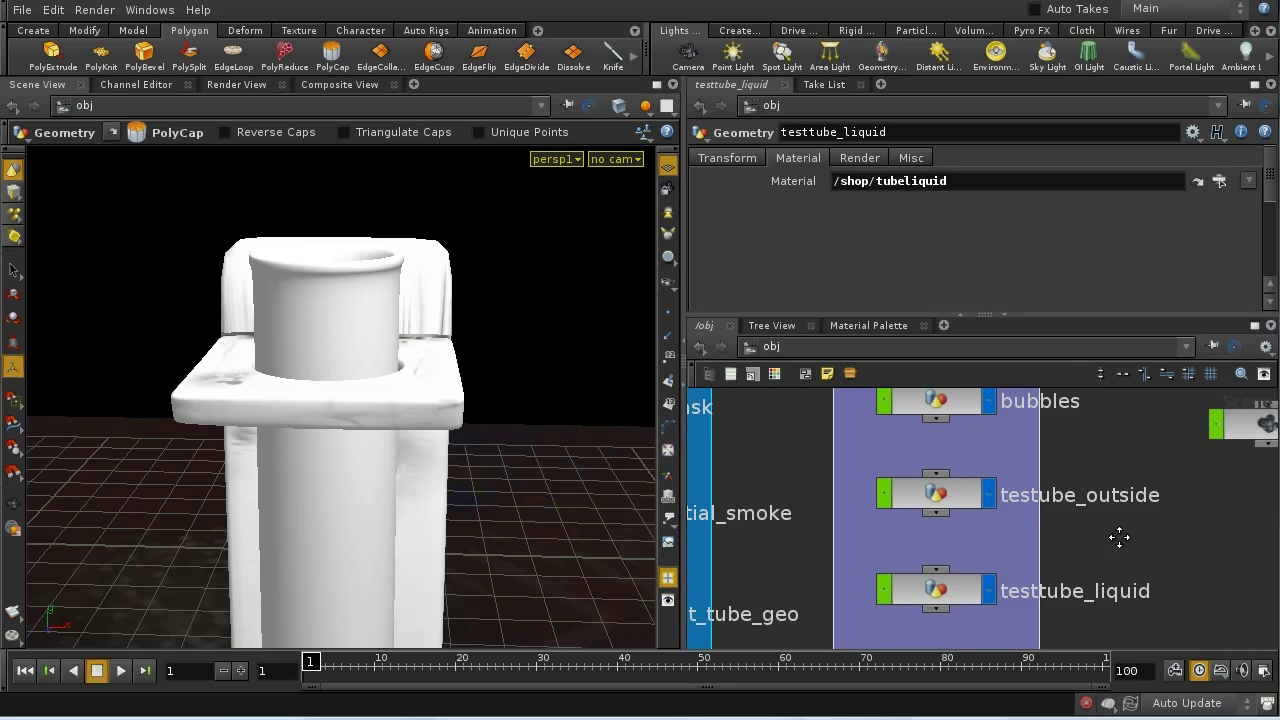
middle_drag(1120, 534, 1117, 468)
scroll(1110, 548, down, 2)
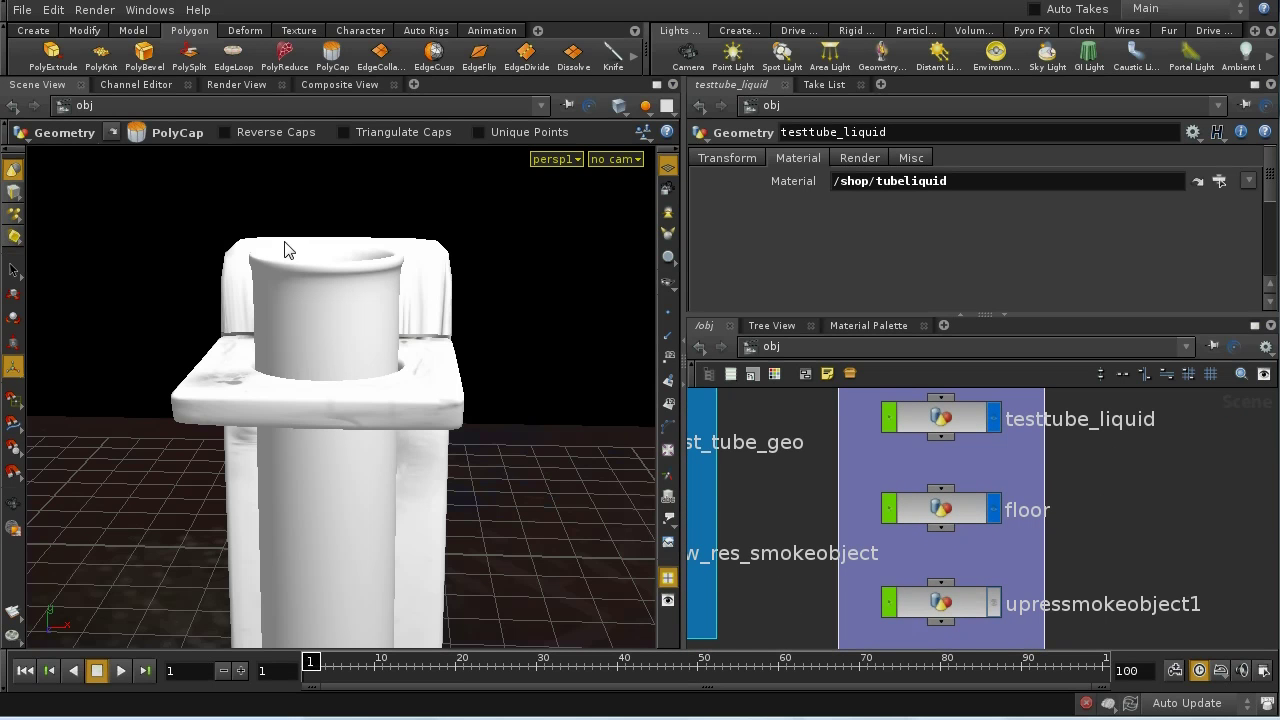
click(238, 84)
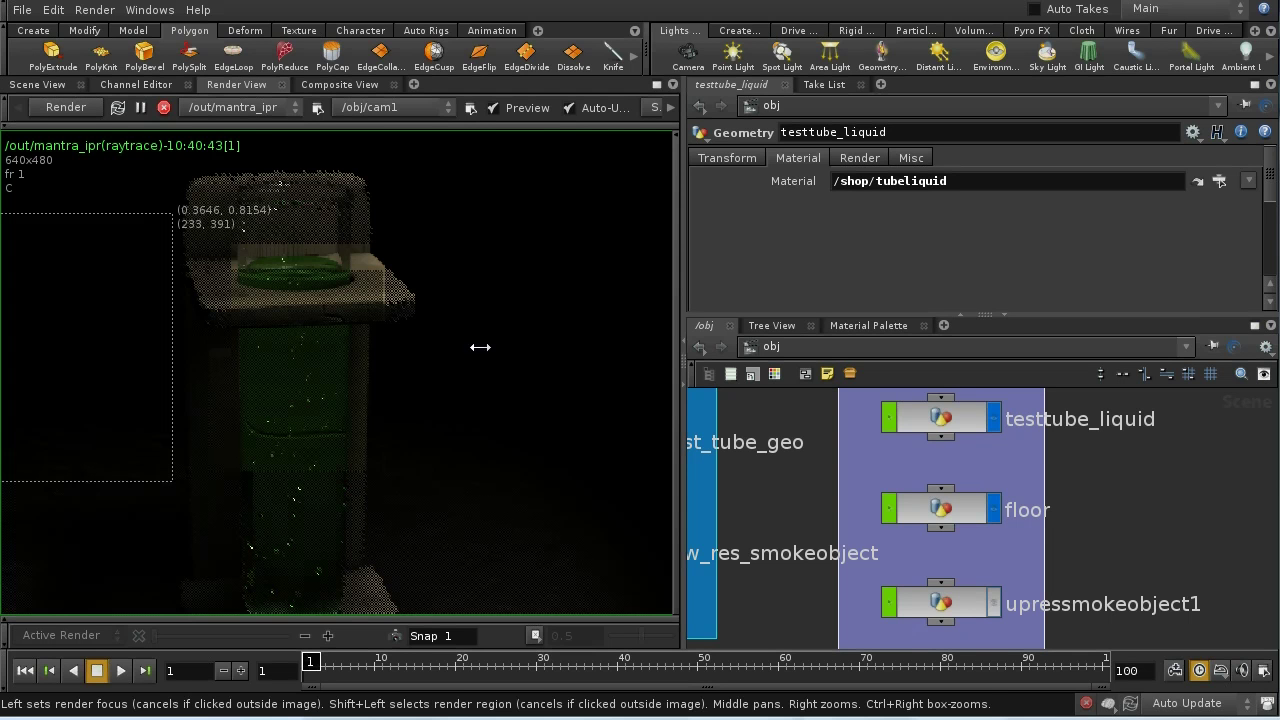
middle_drag(363, 374, 537, 346)
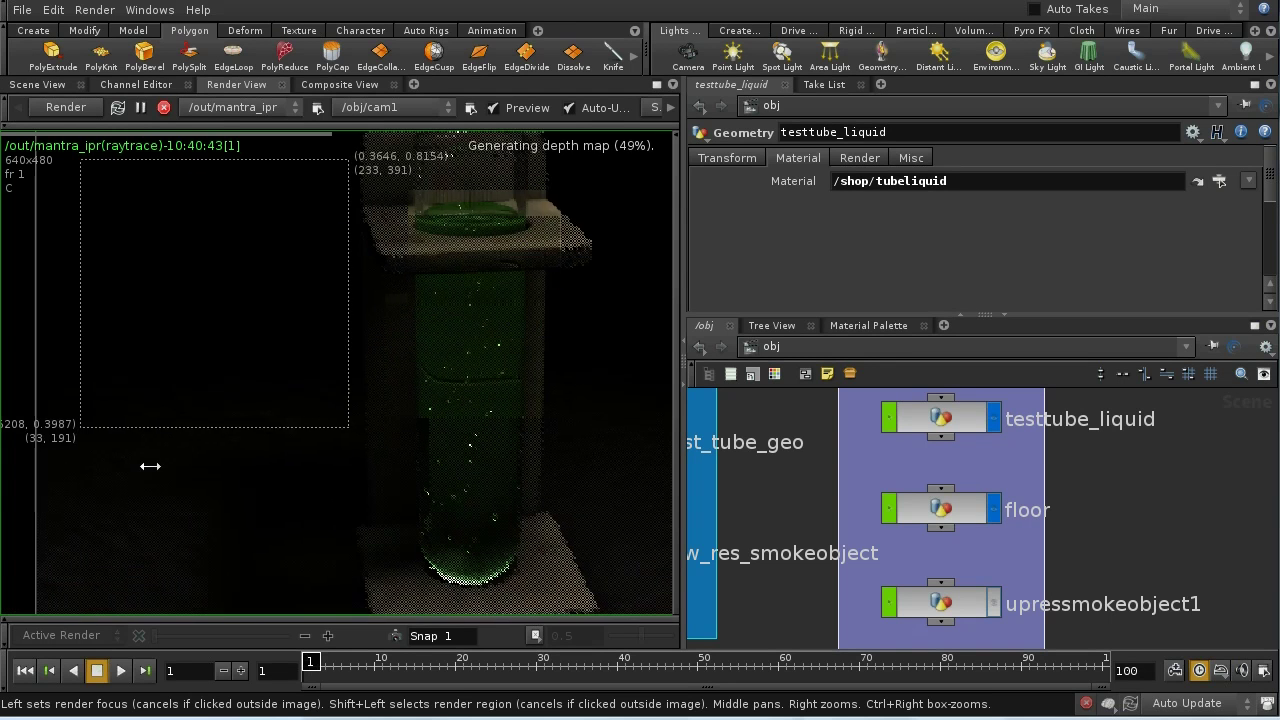
shift+click(14, 510)
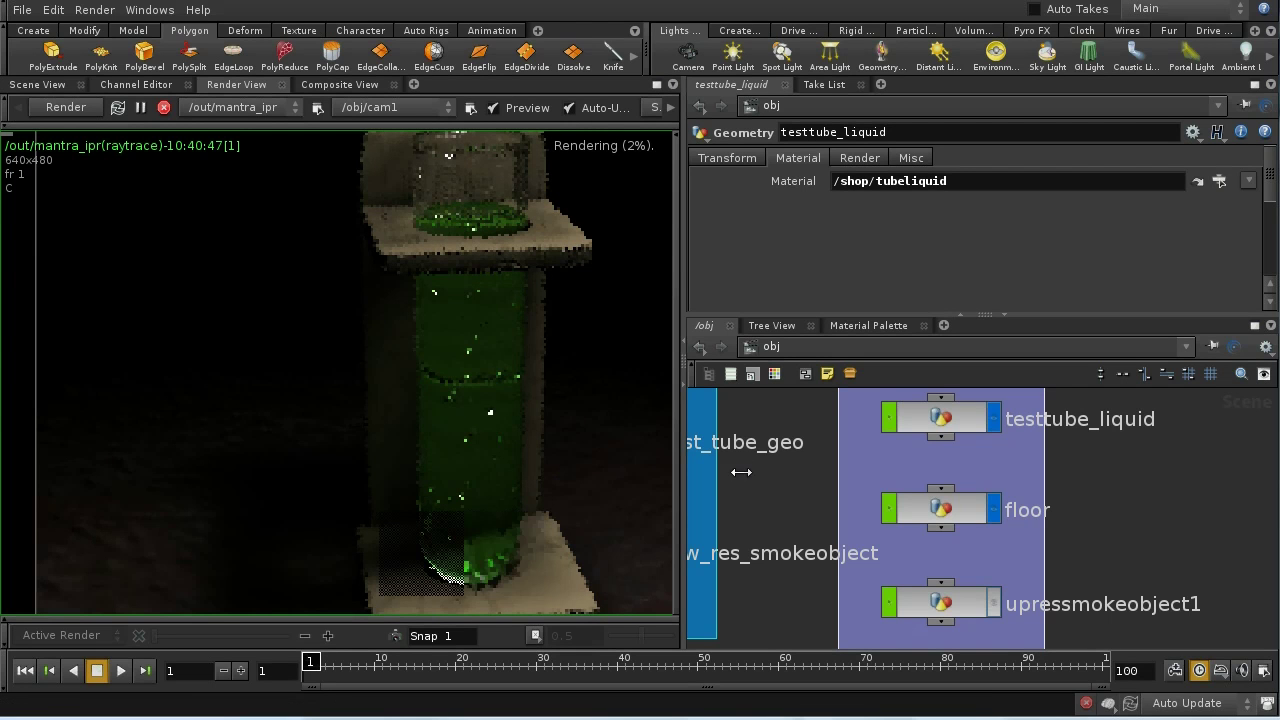
middle_drag(1115, 451, 1109, 557)
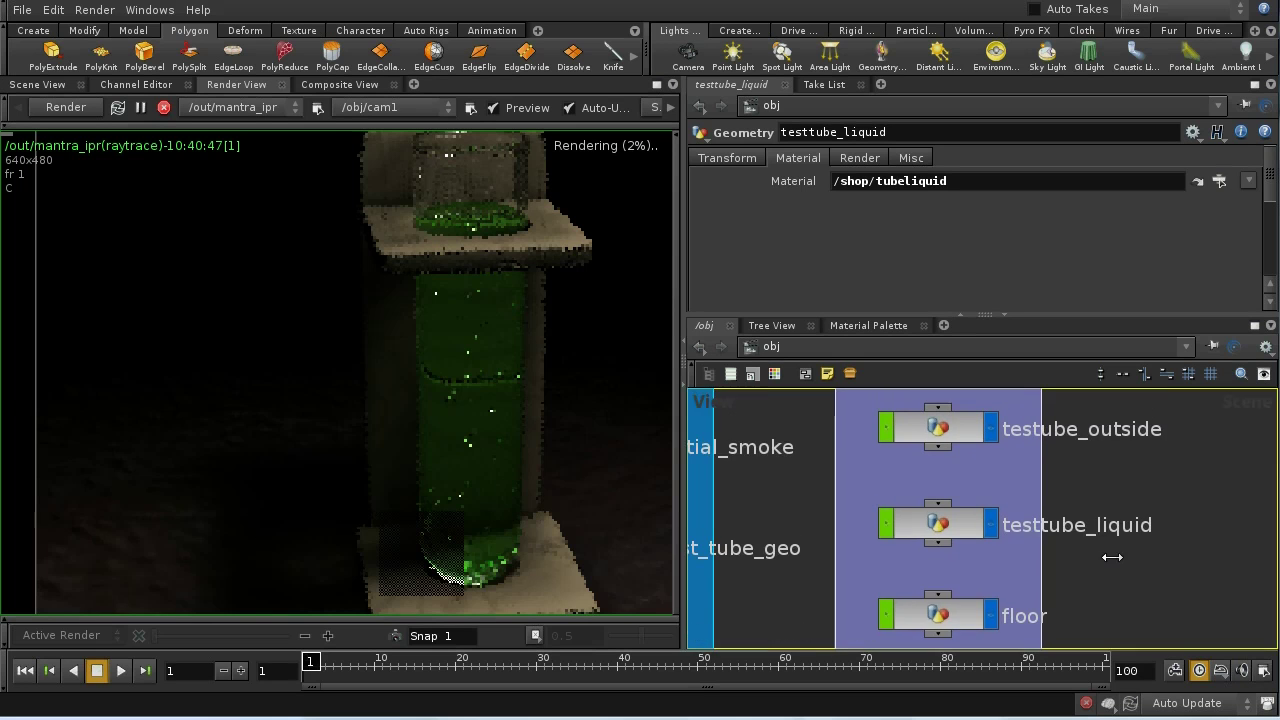
Open the testube_outside network in the scene view and display object_merge1 and subdivide1 in turn to compare the tube's smoothness
middle_drag(1023, 483, 1029, 506)
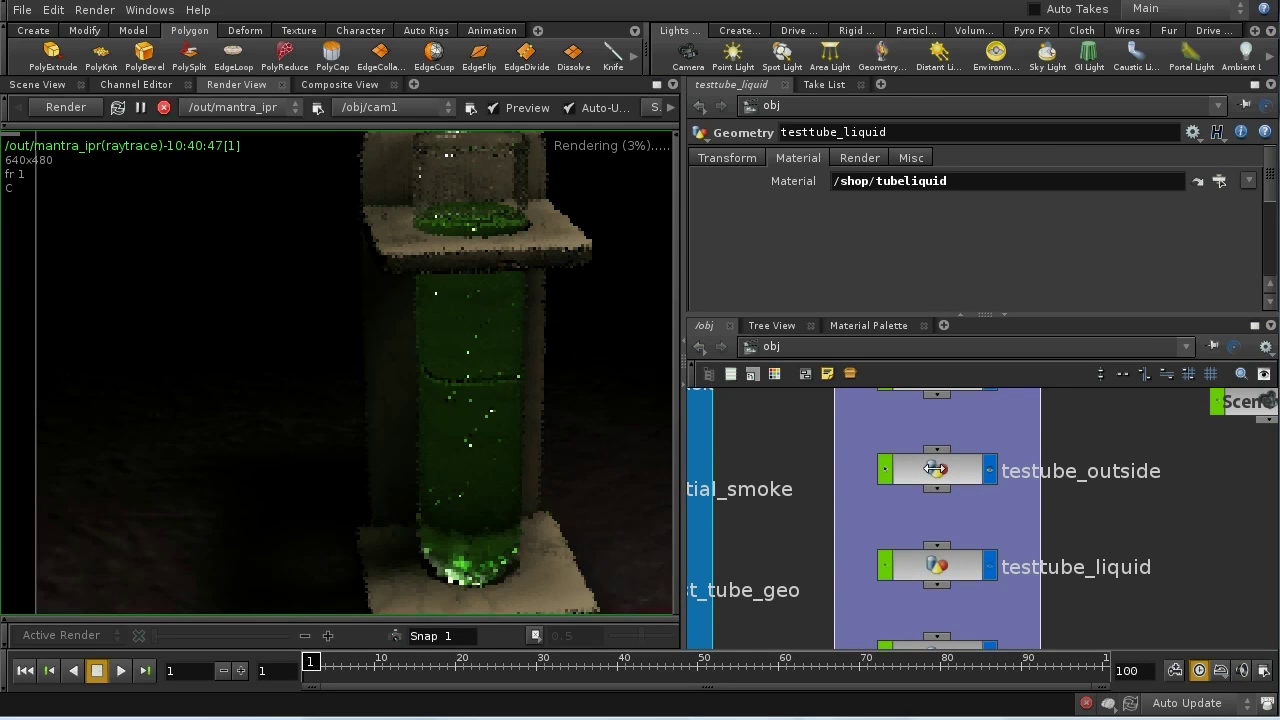
double_click(934, 468)
middle_drag(974, 471, 970, 691)
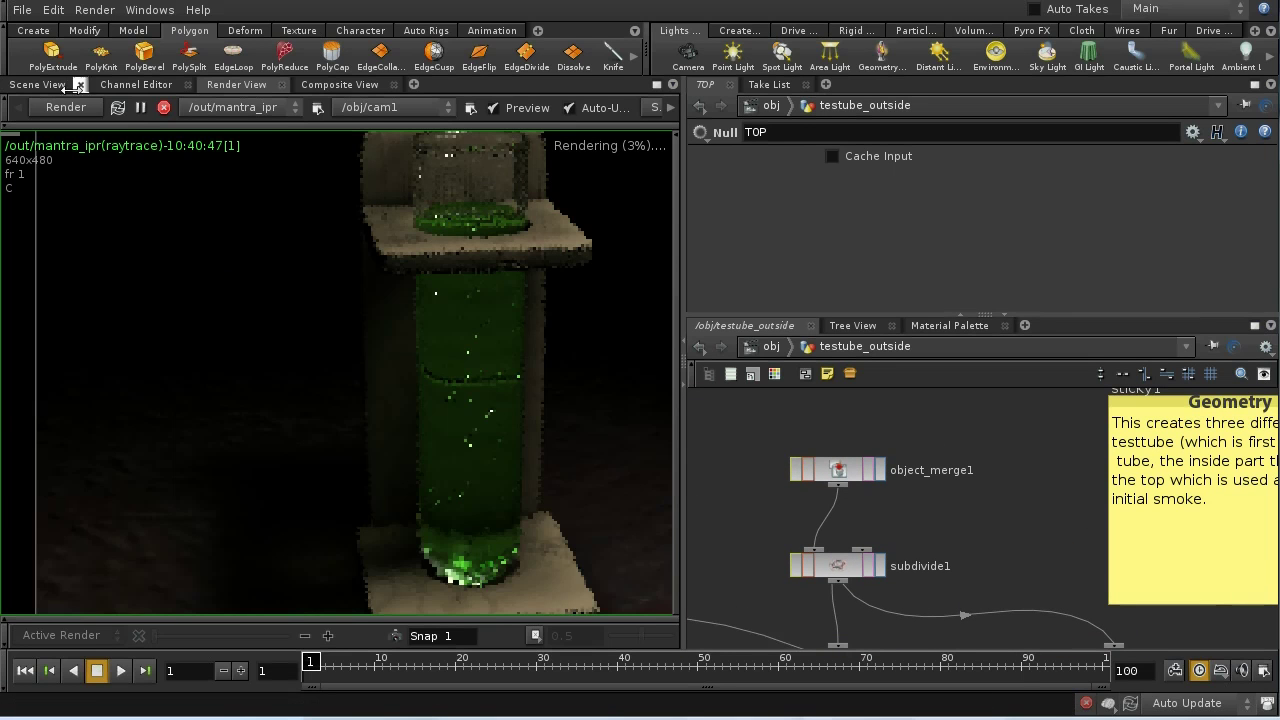
click(38, 84)
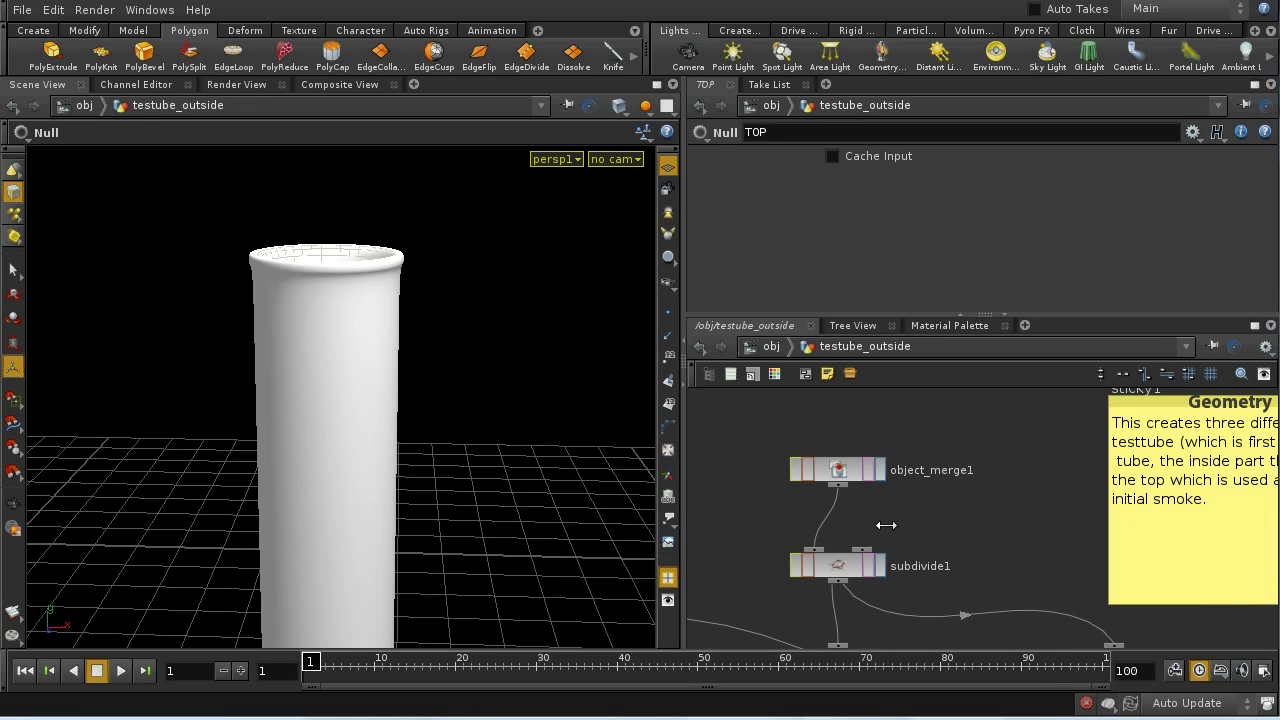
click(879, 470)
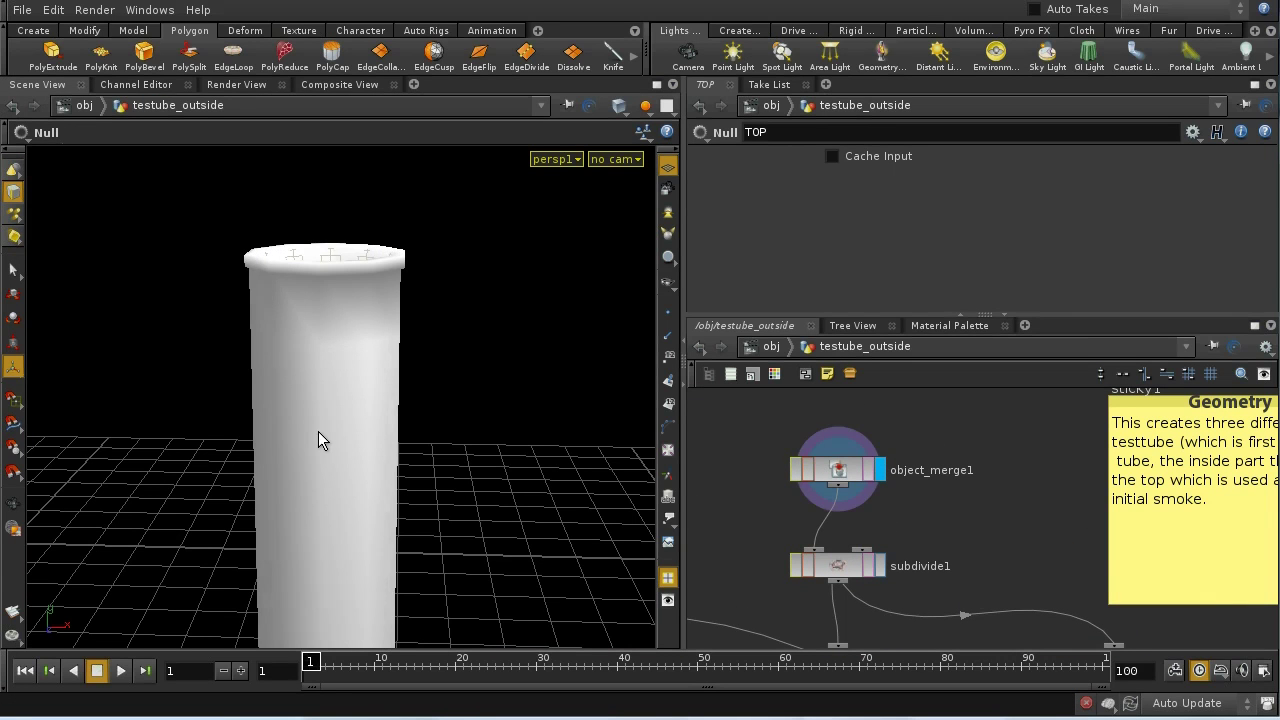
middle_drag(967, 543, 928, 459)
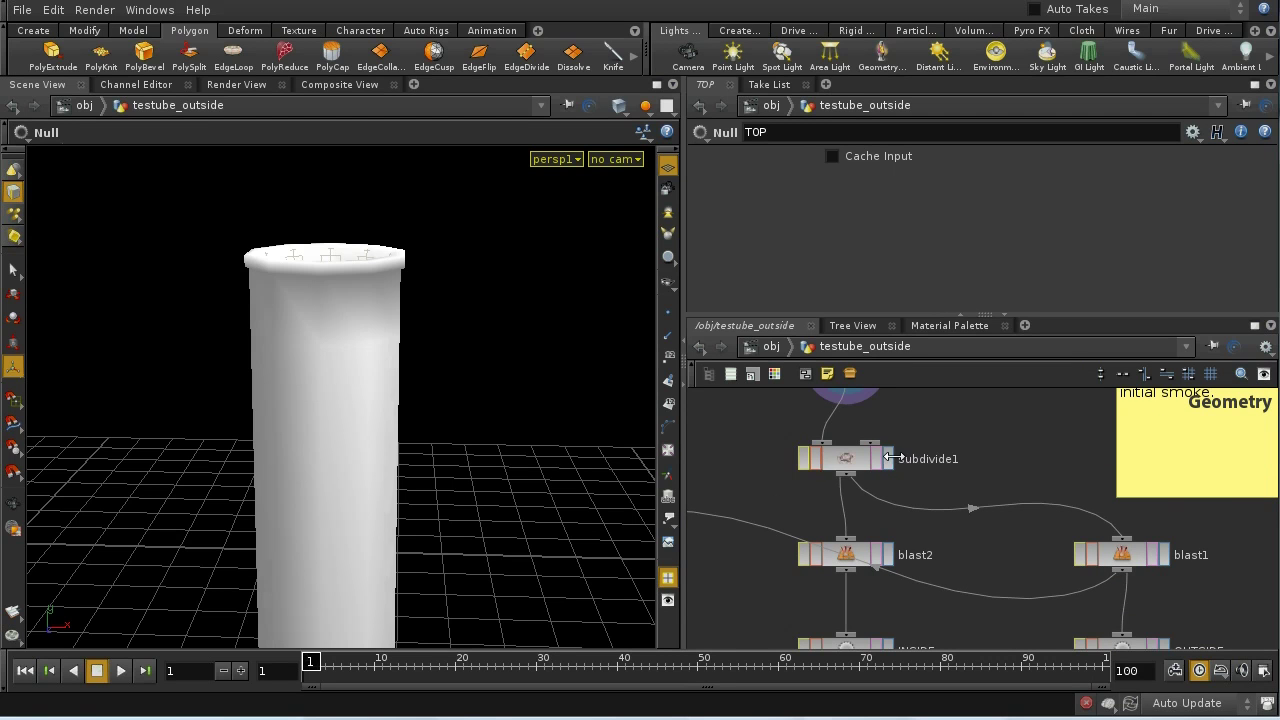
click(887, 458)
middle_drag(922, 565, 933, 507)
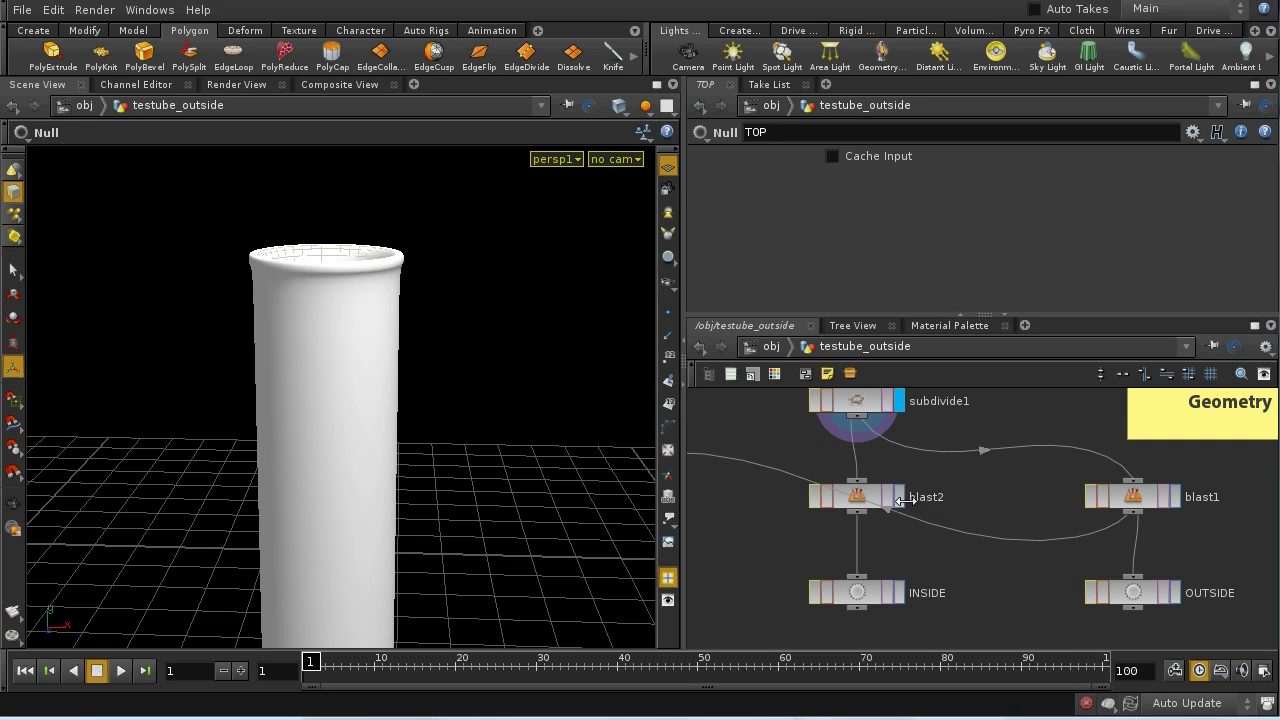
Compare the separated tube parts by displaying blast2 for the inside and blast1 for the outer glass
click(899, 497)
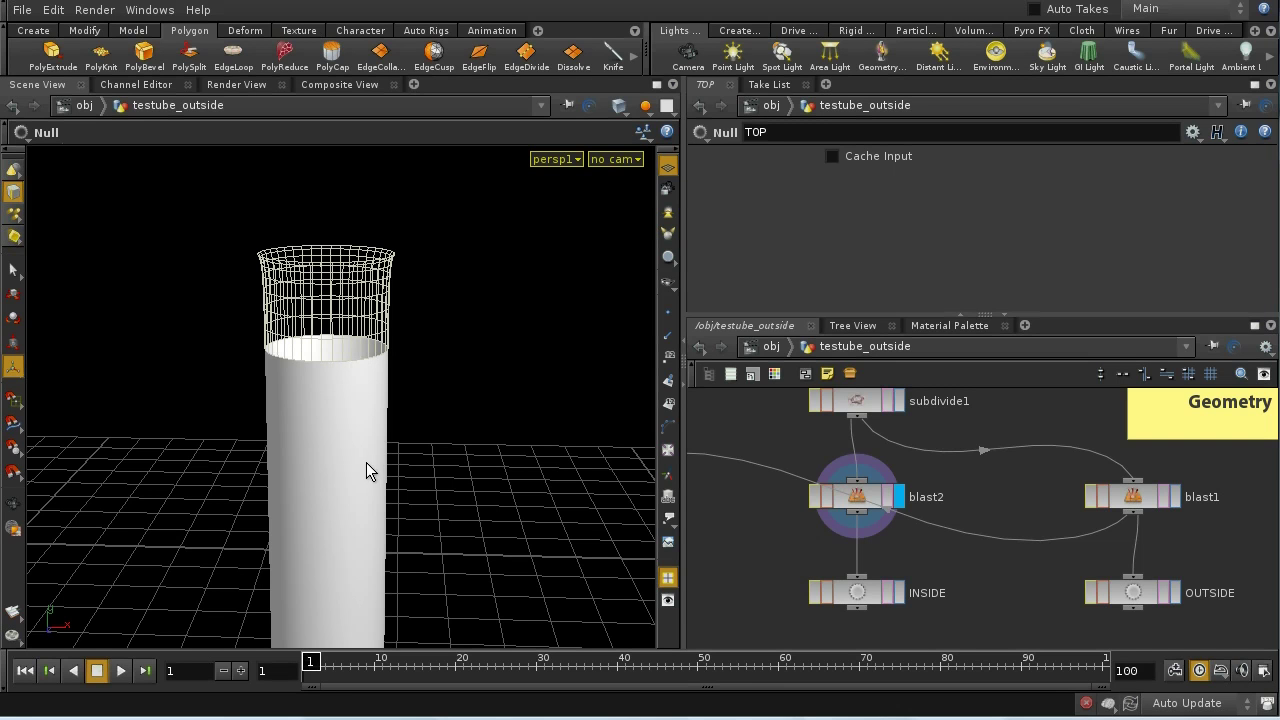
click(1166, 503)
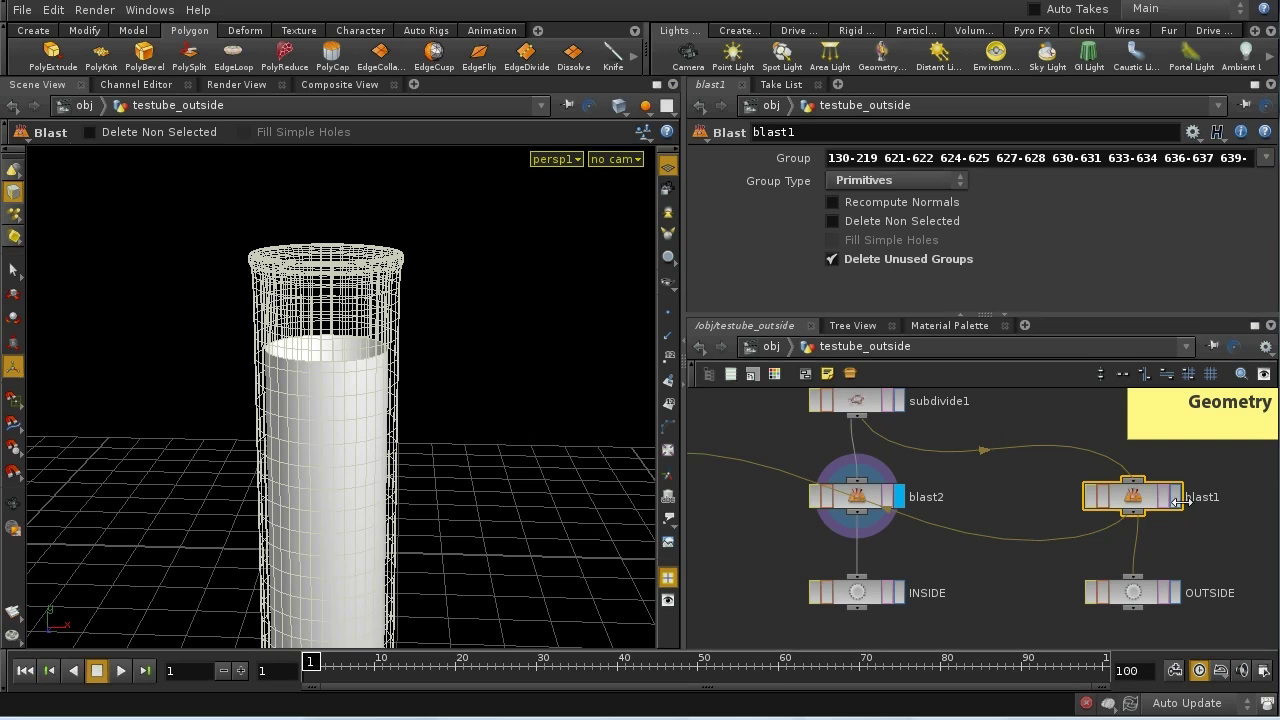
click(1176, 497)
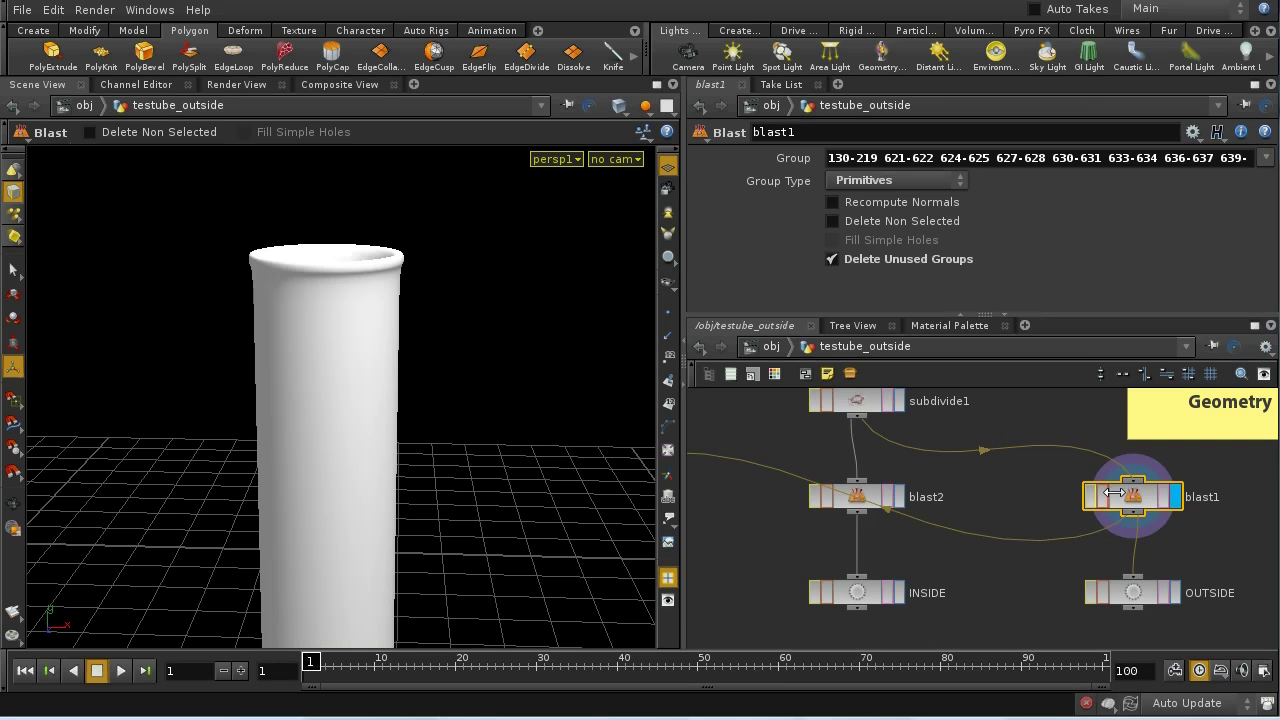
Inspect the blast1 tube in wireframe from a lower angle, and return the viewport to shaded display
key(w)
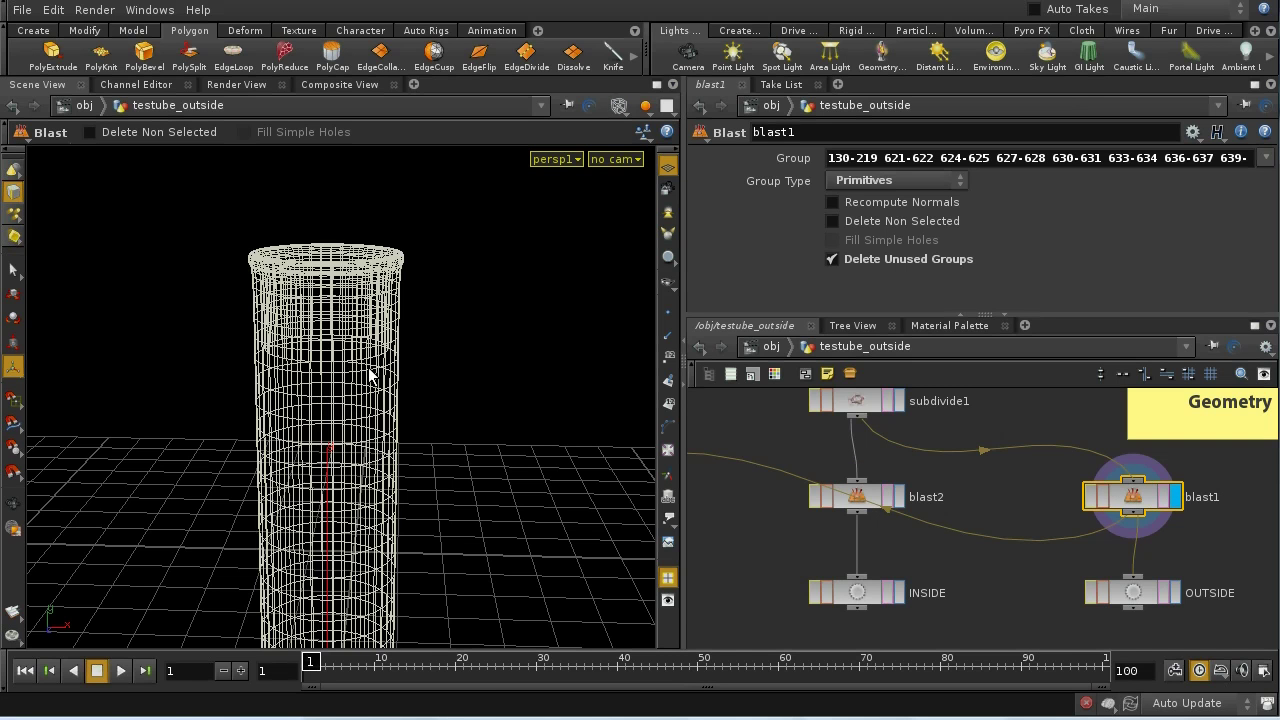
key(Escape)
drag(357, 380, 334, 365)
key(Return)
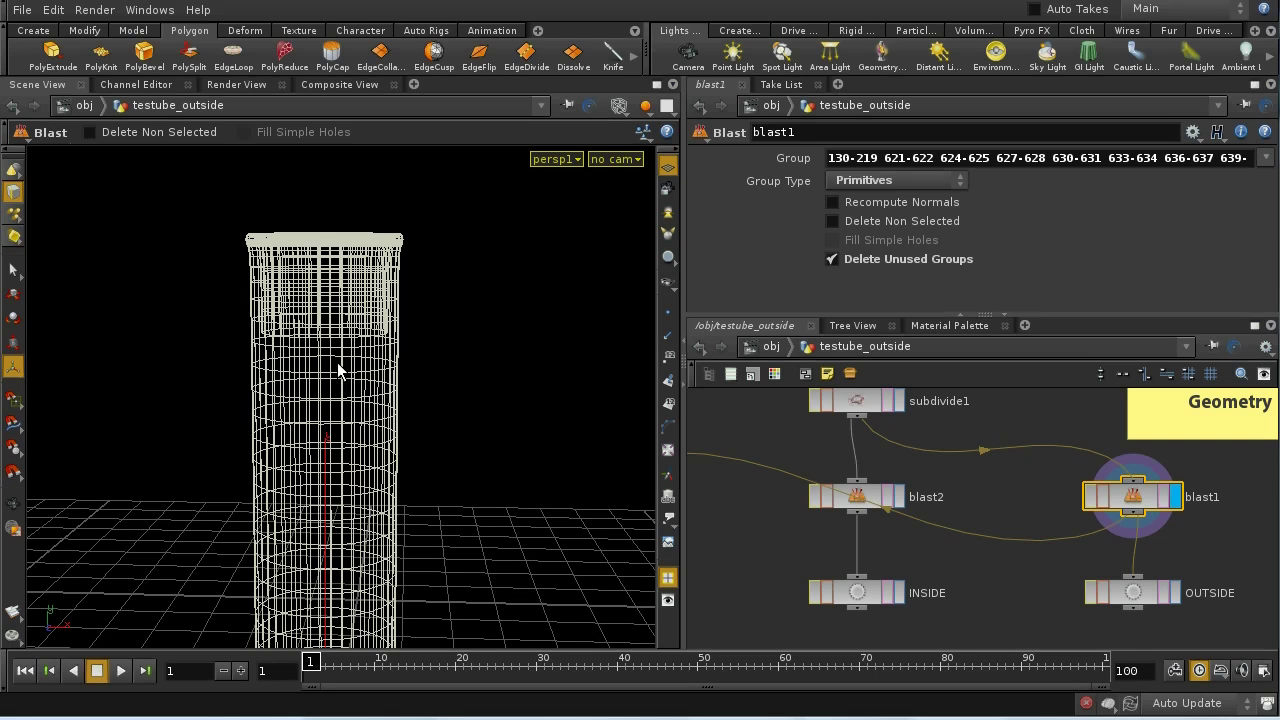
key(w)
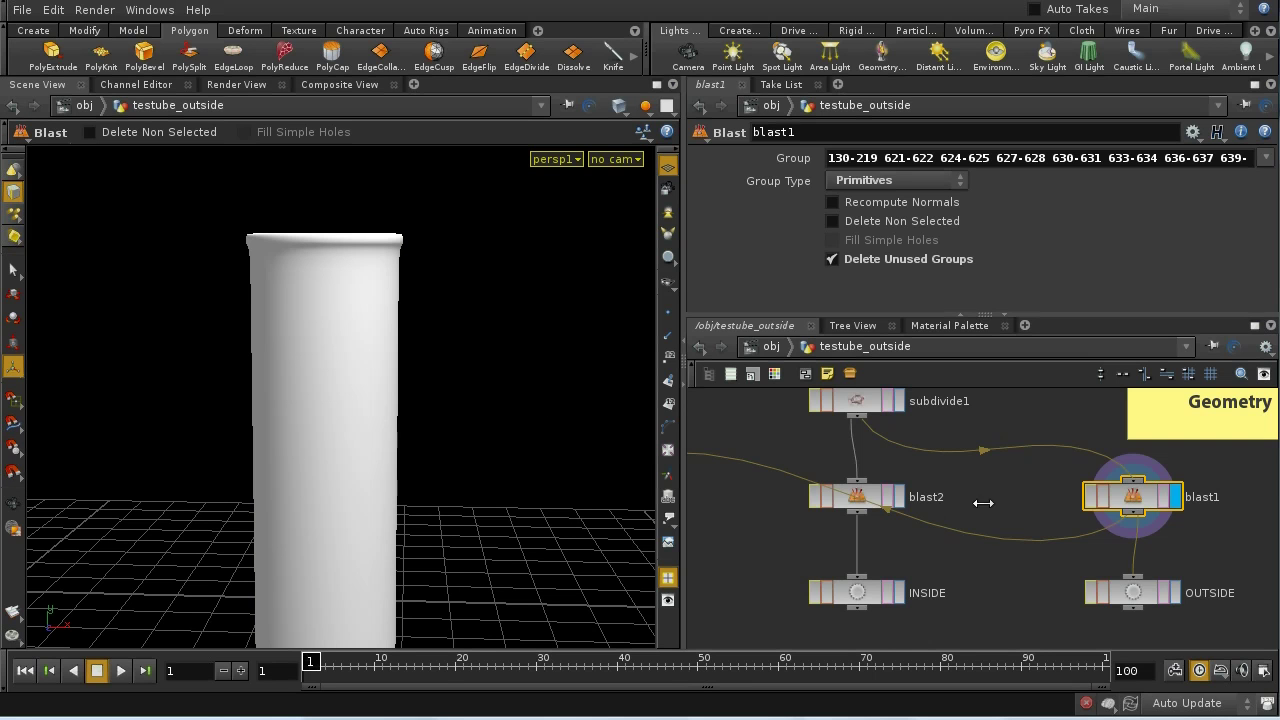
Display the OUTSIDE null below blast1 as the tube network's output
click(1175, 593)
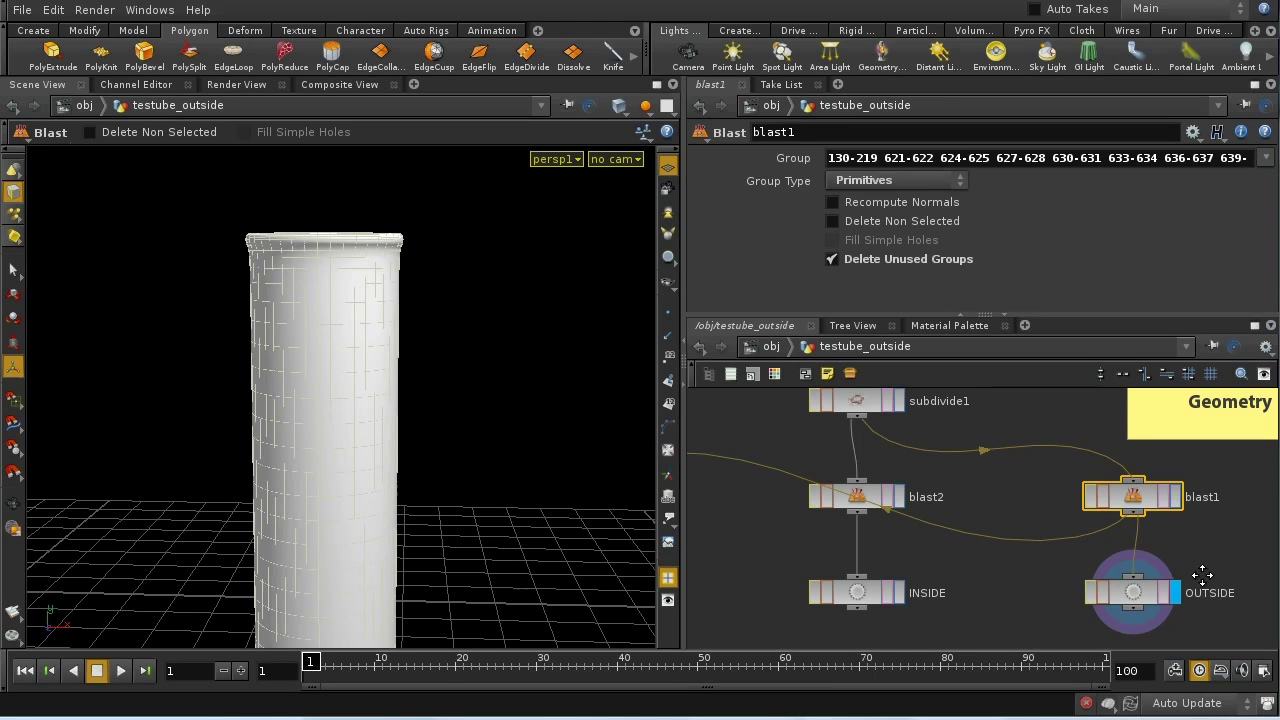
scroll(1202, 574, down, 1)
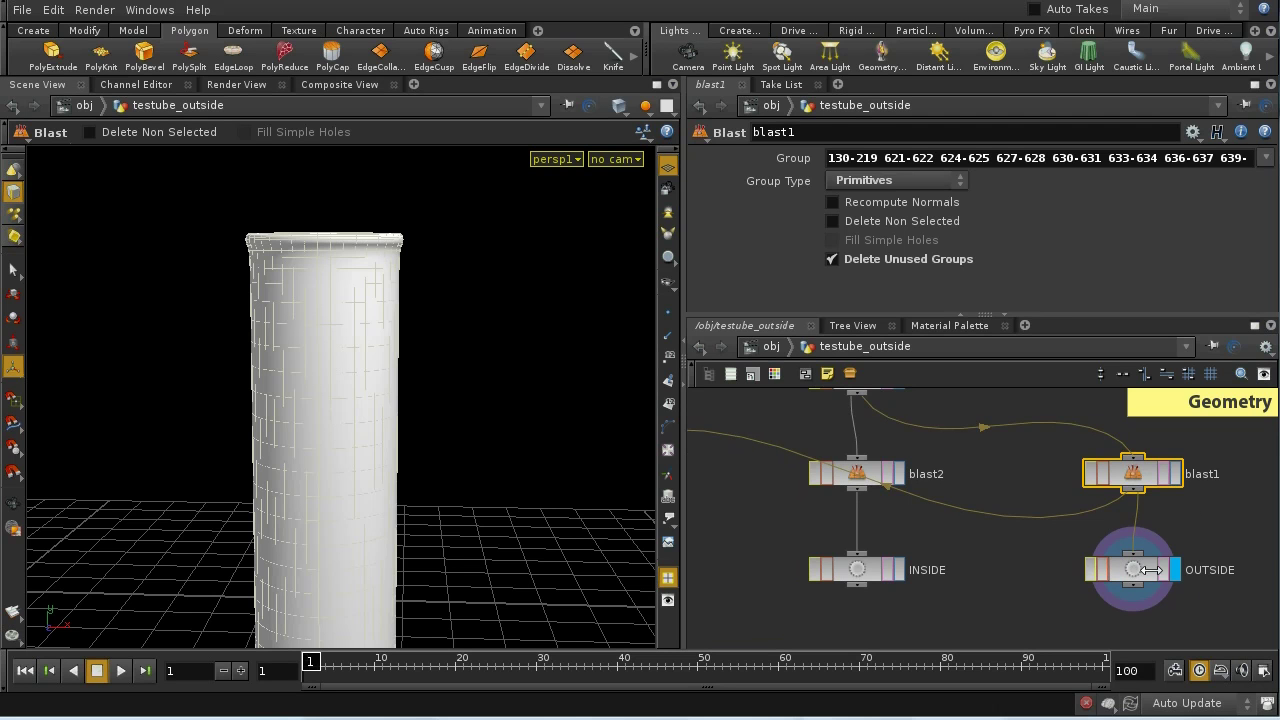
drag(1128, 575, 1128, 578)
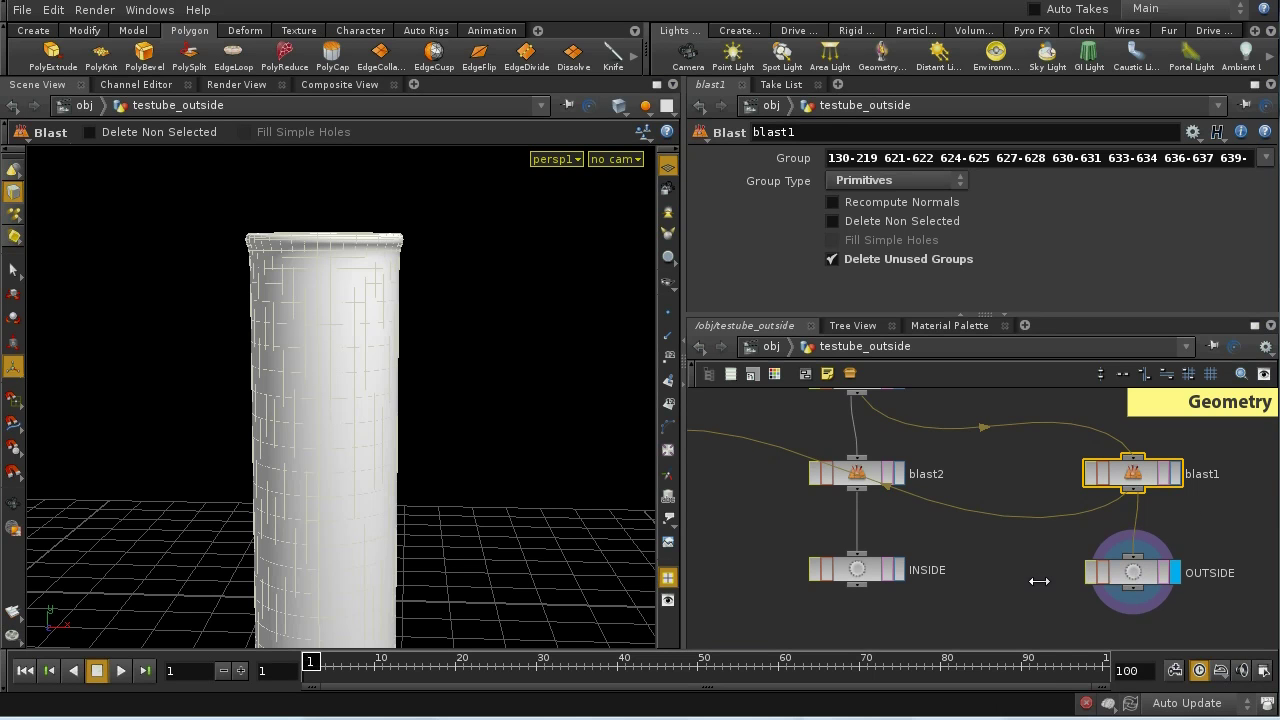
Preview the tube's top section by displaying blast3, and return the display flag to OUTSIDE
middle_drag(1040, 581, 1123, 571)
middle_drag(886, 543, 929, 491)
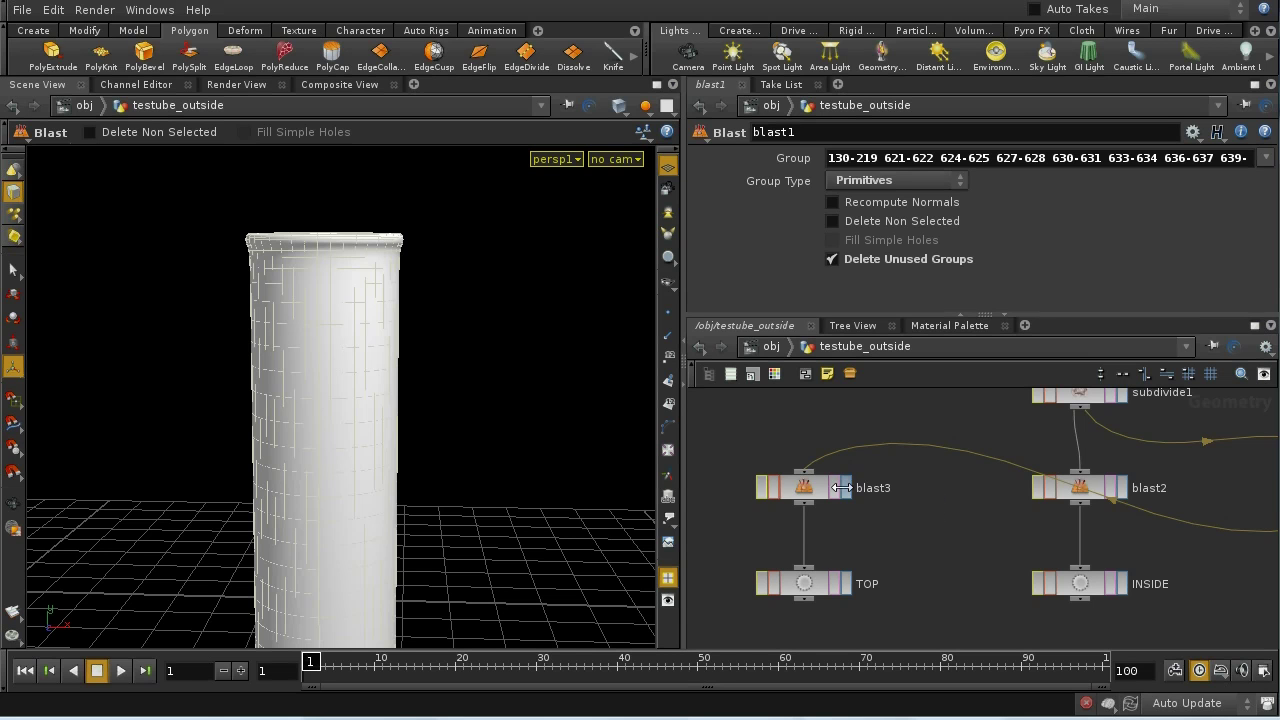
click(843, 487)
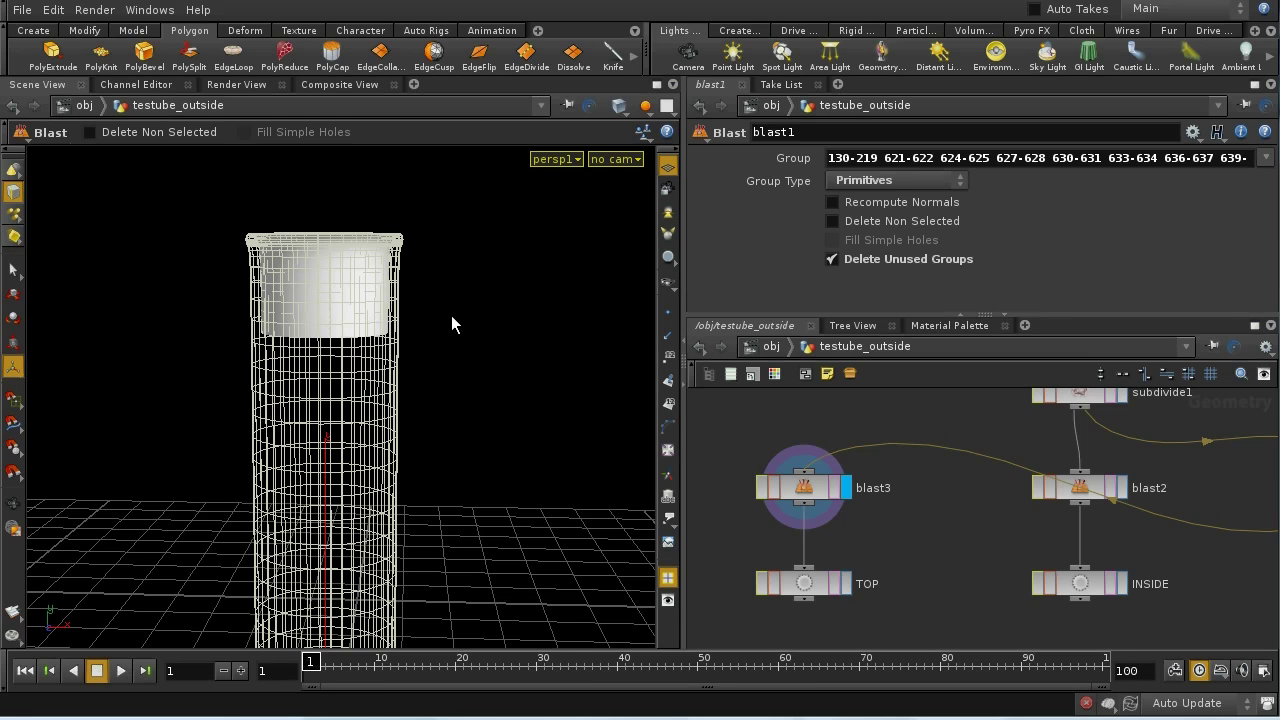
click(1148, 568)
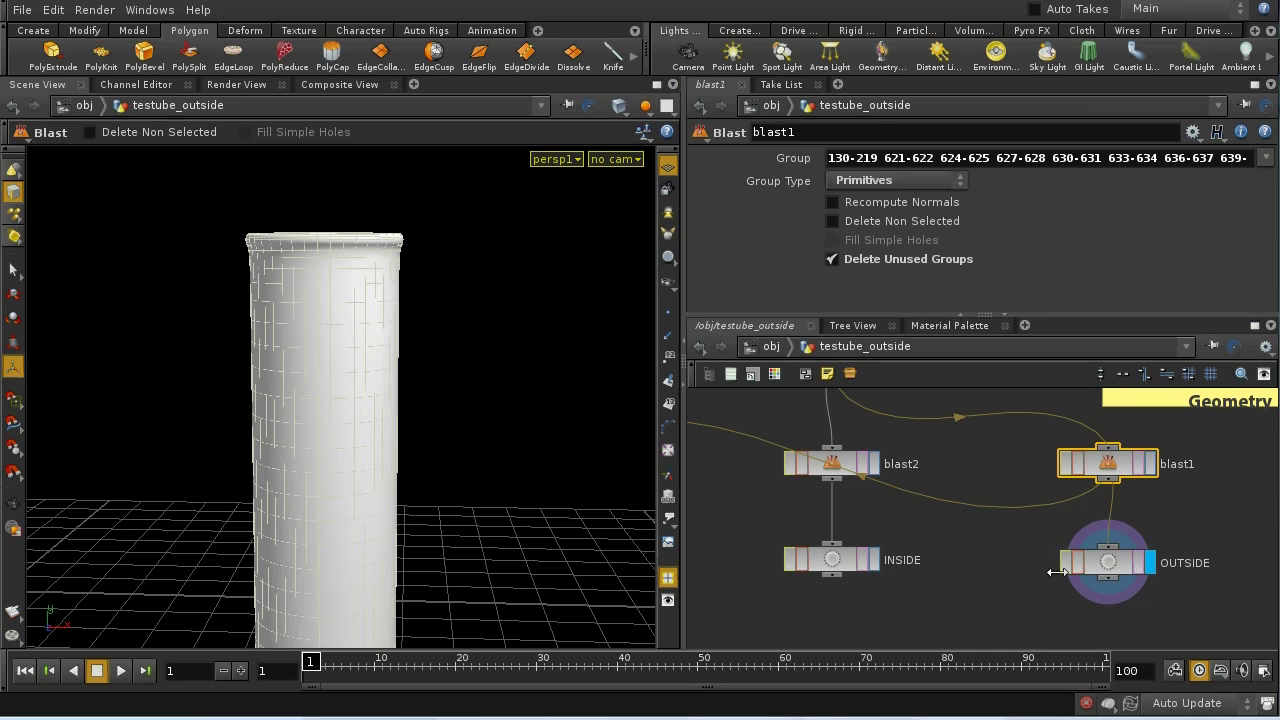
Open the testtube_liquid network, display object_merge1, and check which object path it merges in
click(772, 346)
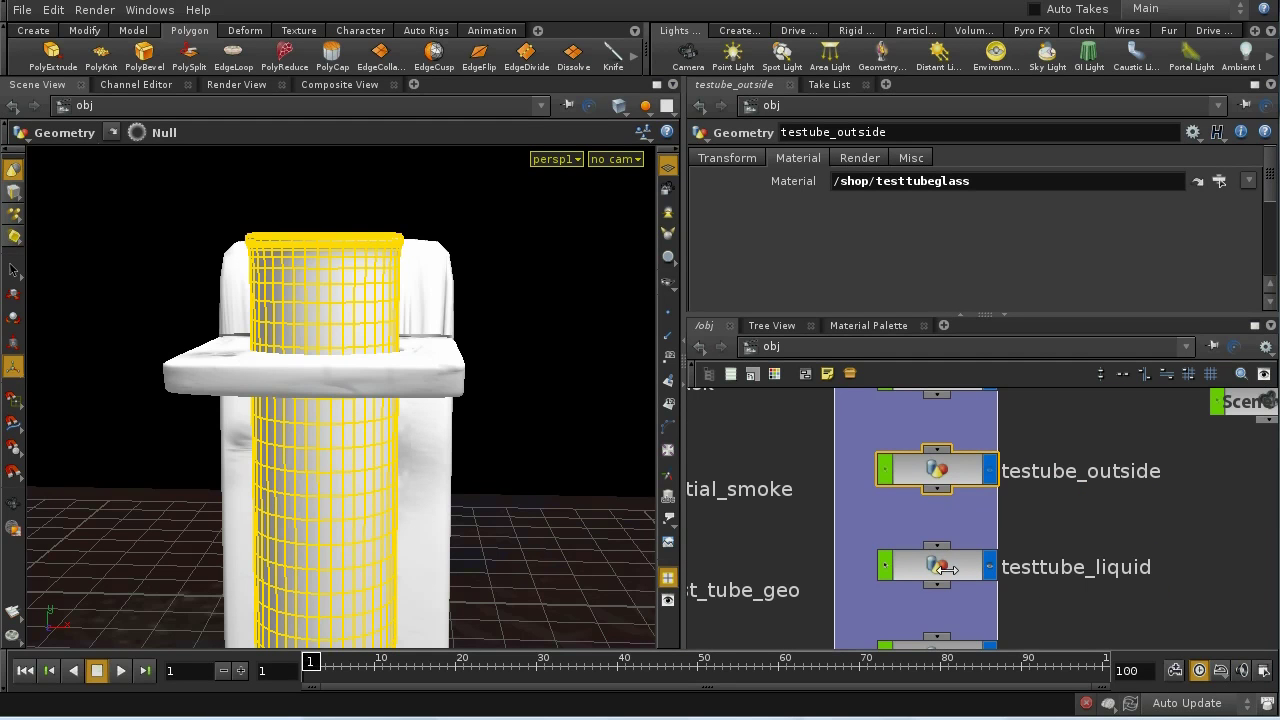
double_click(946, 568)
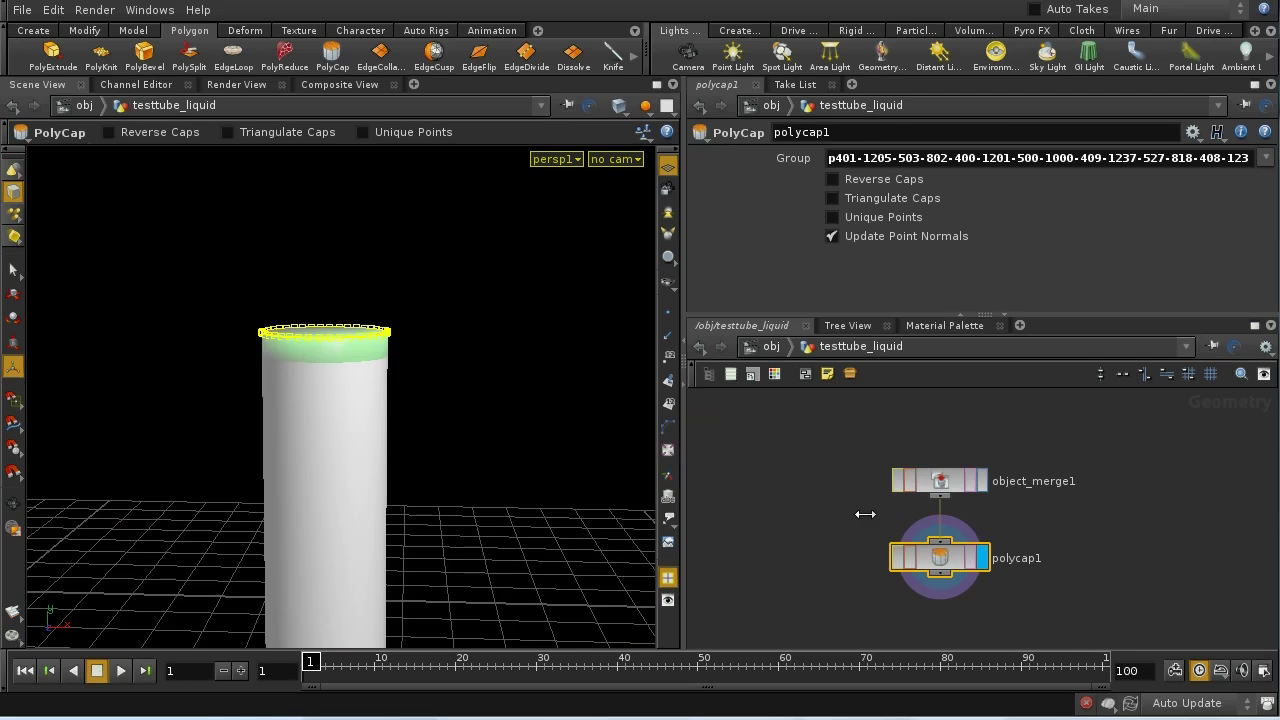
click(940, 481)
click(983, 481)
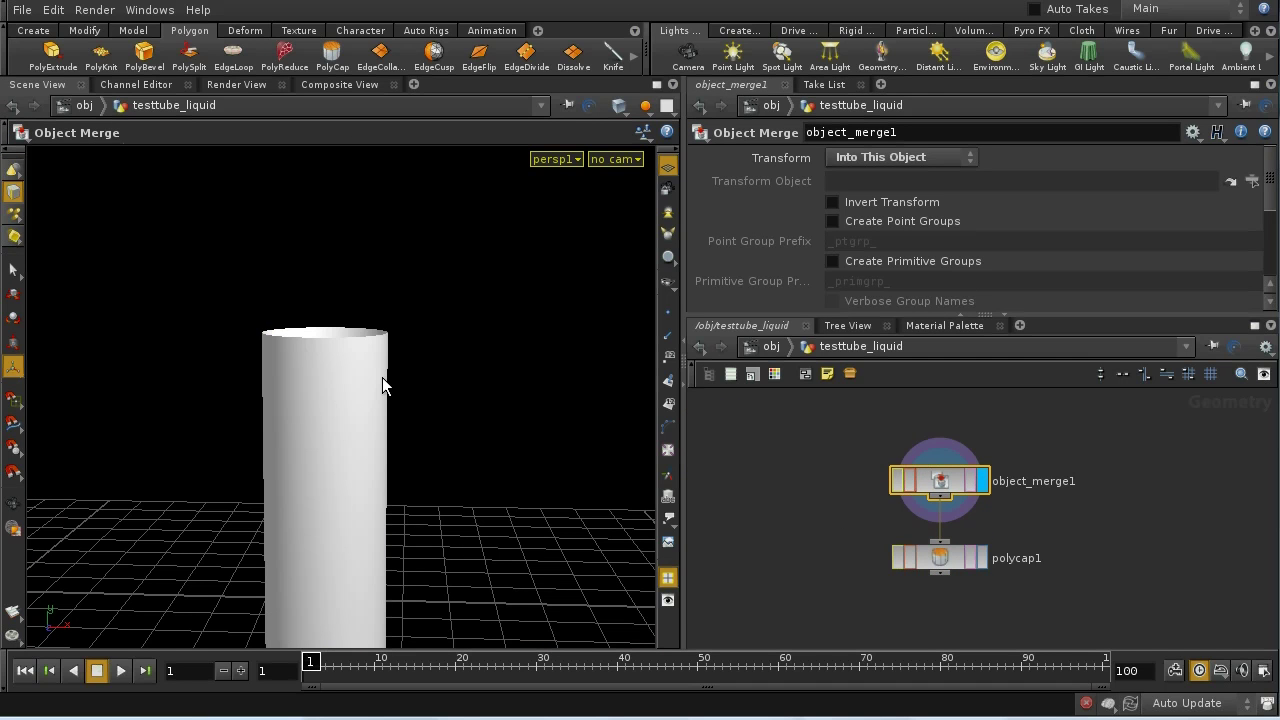
scroll(1264, 255, down, 5)
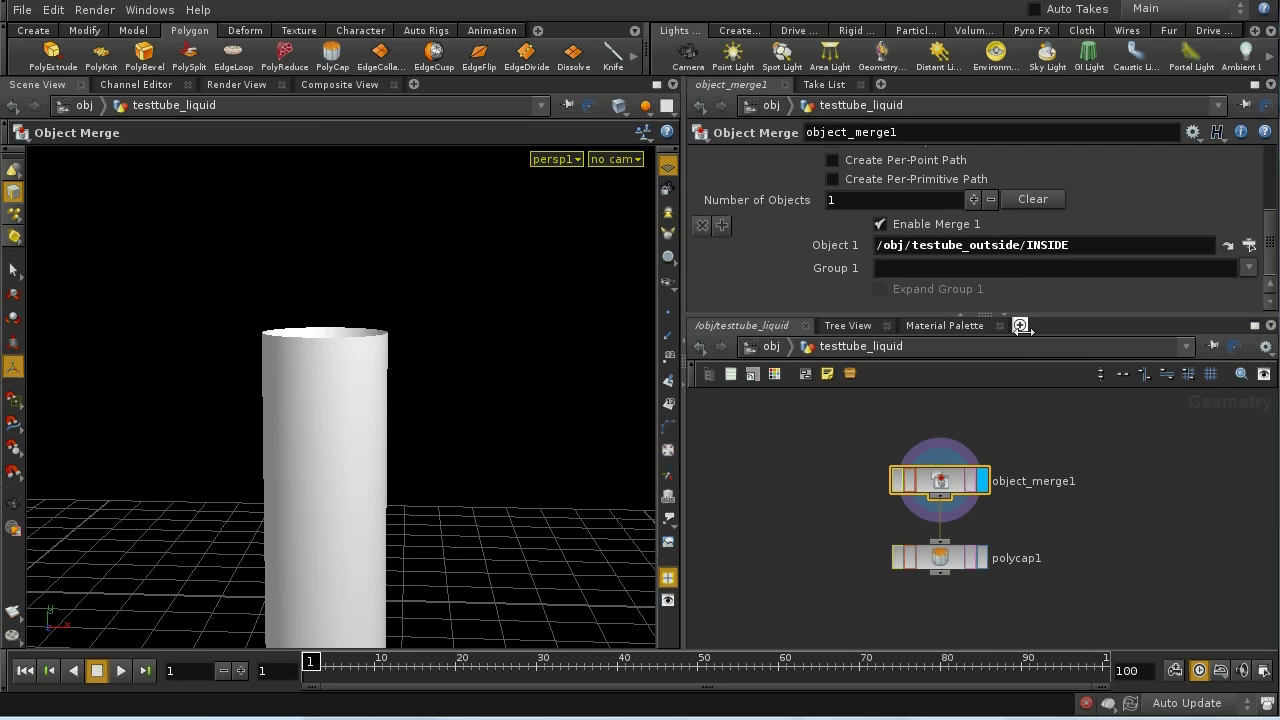
Display and select polycap1, and examine the capped liquid surface from above with the whole tube in view
click(983, 558)
click(945, 568)
key(Escape)
drag(510, 398, 470, 405)
key(Return)
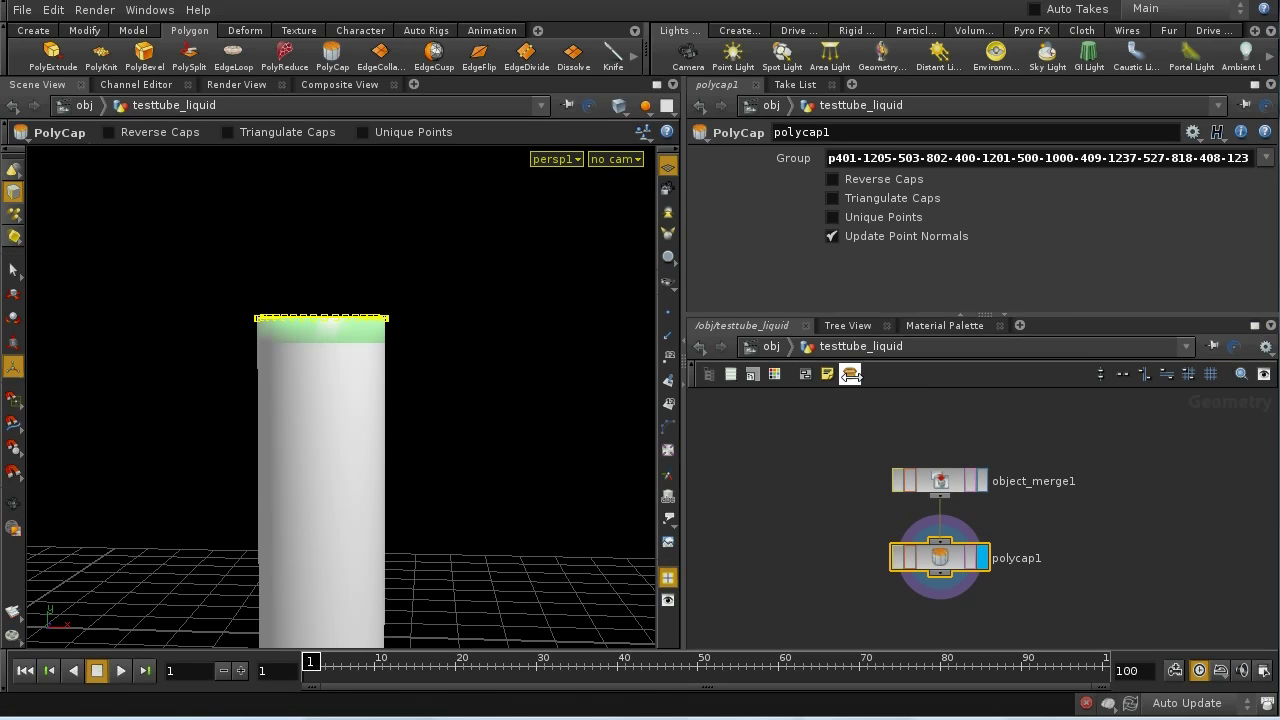
key(Escape)
right_drag(517, 292, 514, 423)
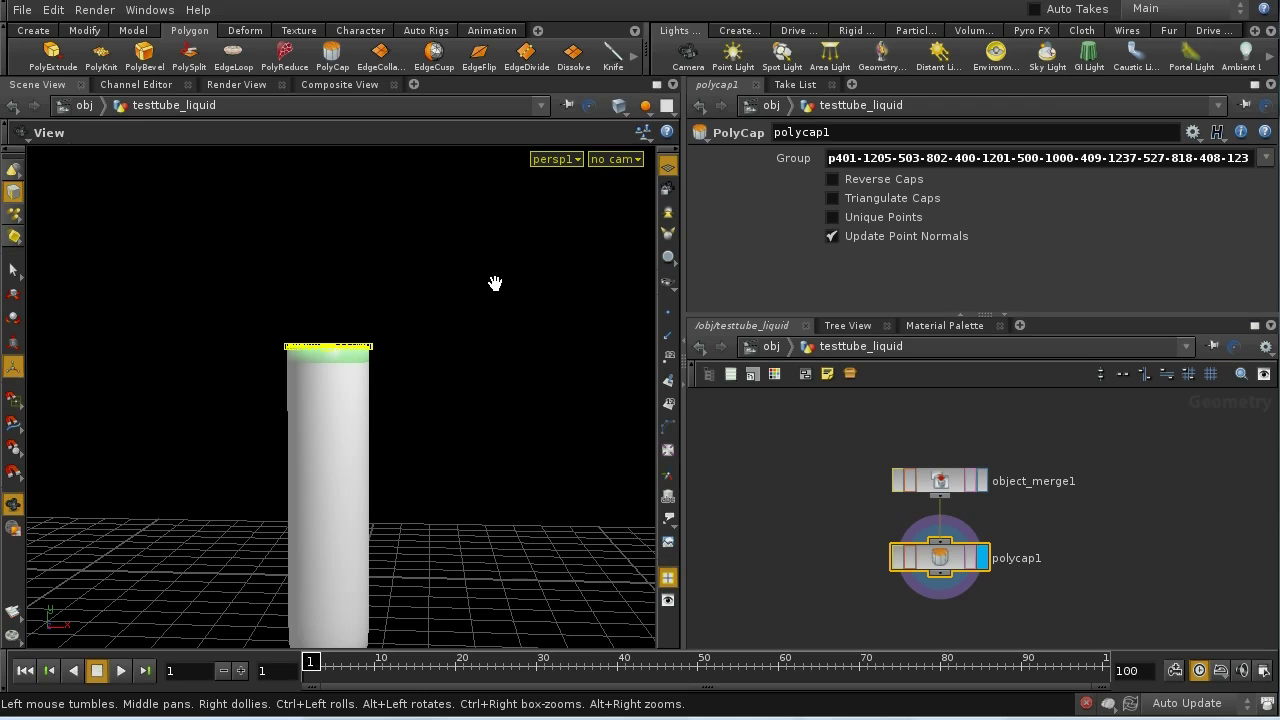
drag(494, 283, 497, 414)
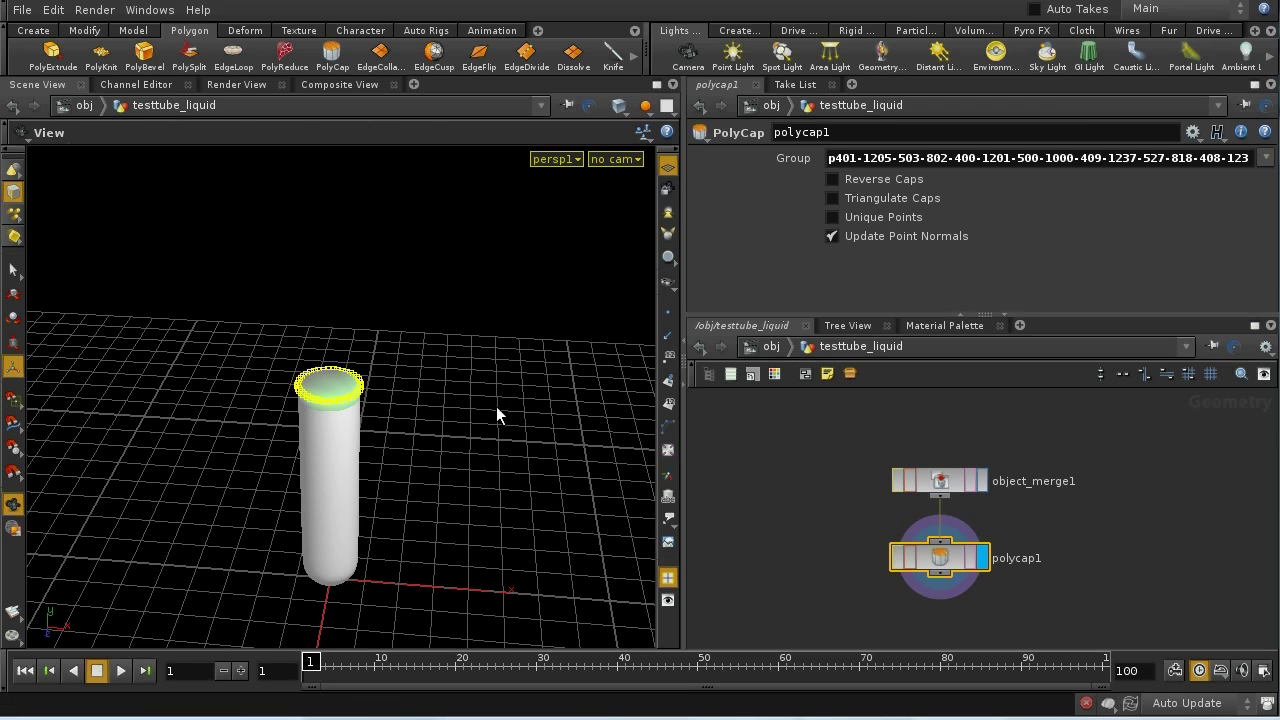
key(Return)
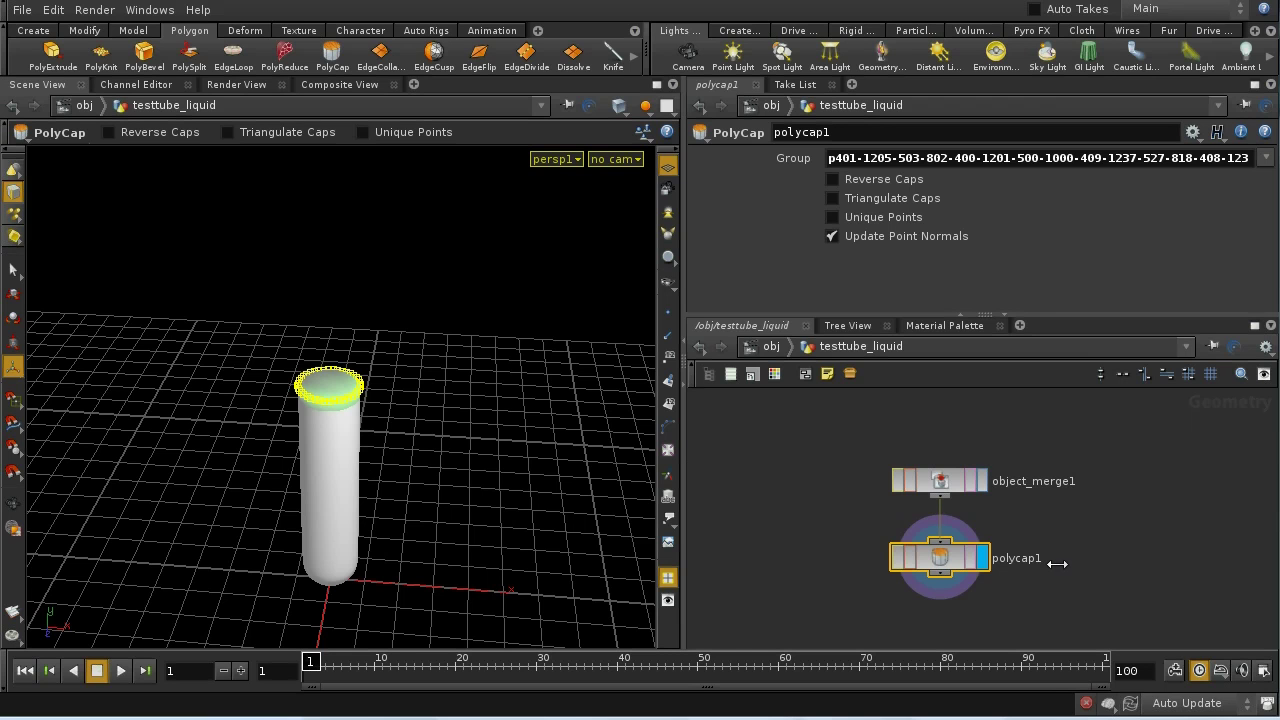
Go from the object level to the shop network and examine the testtubeglass shader's inside and outside IOR
click(772, 347)
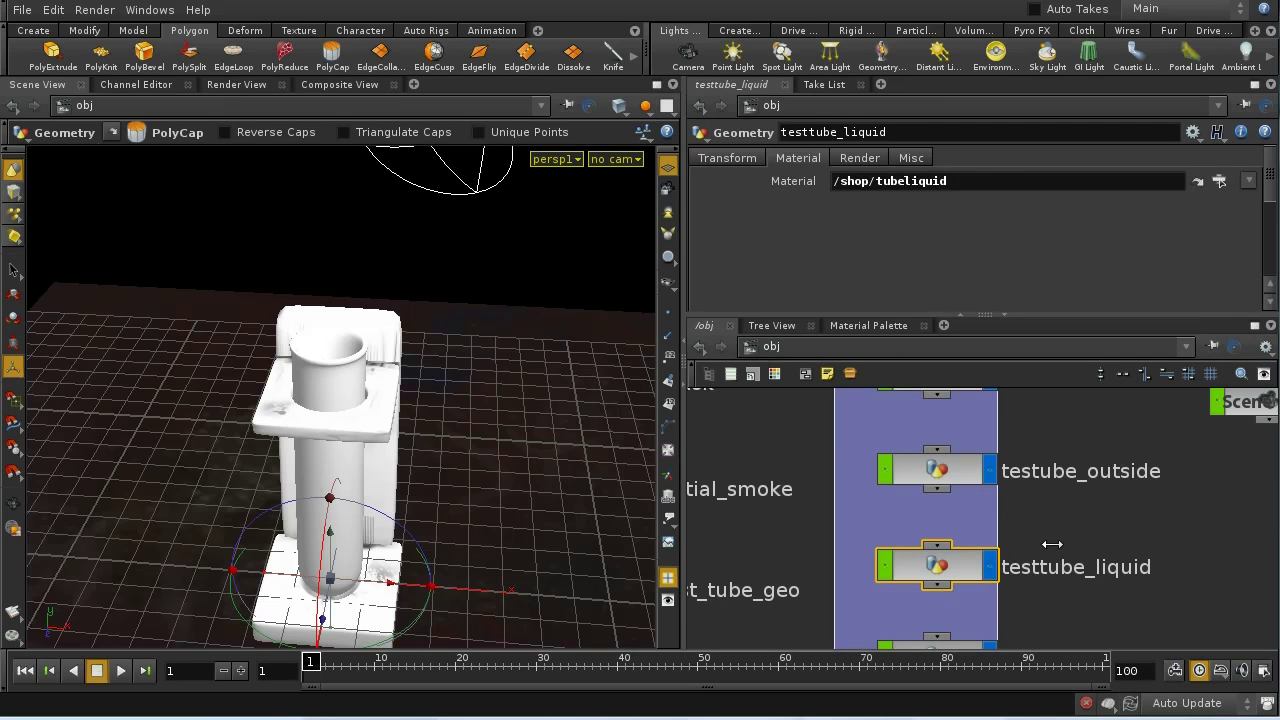
middle_drag(1051, 544, 1036, 493)
middle_drag(1051, 540, 1060, 517)
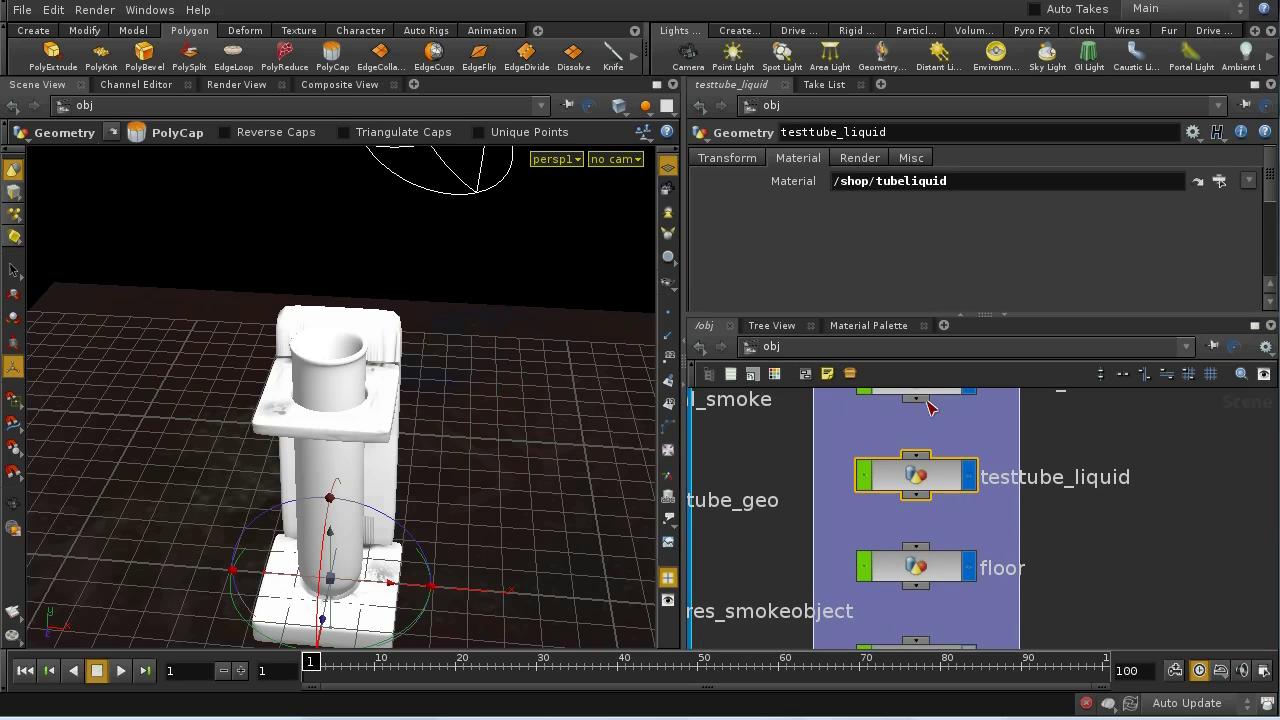
click(846, 347)
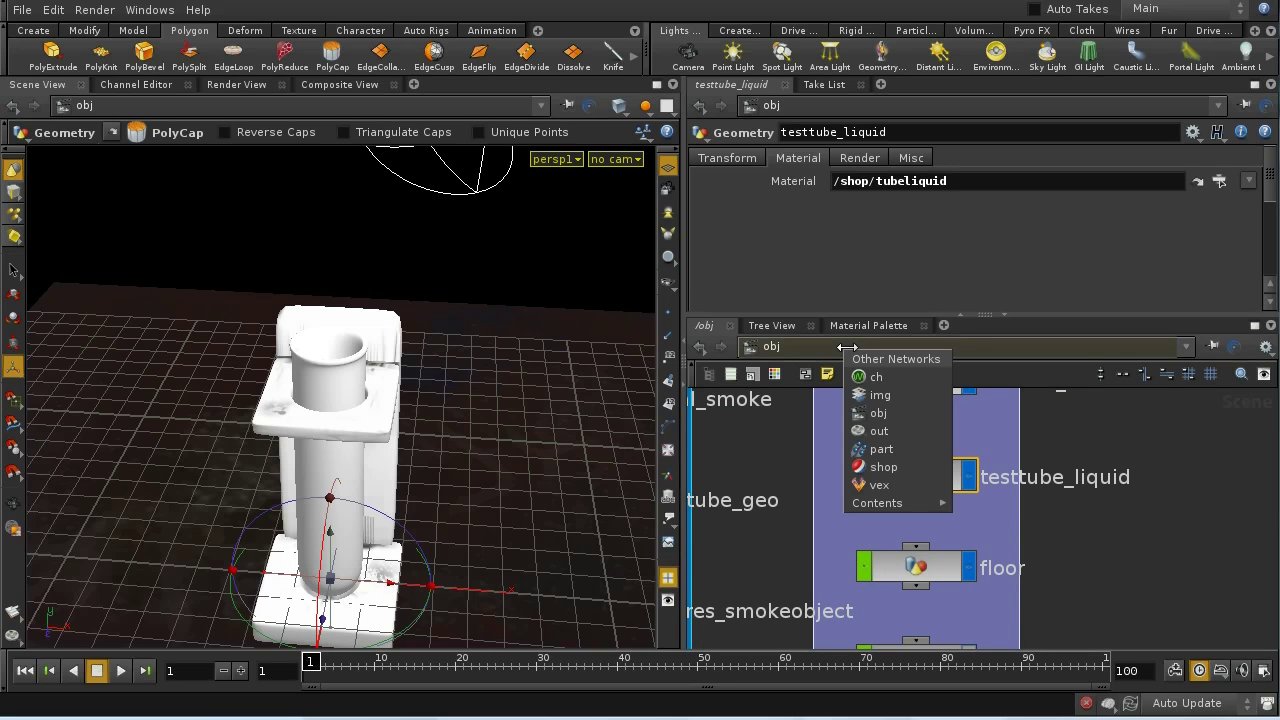
click(884, 466)
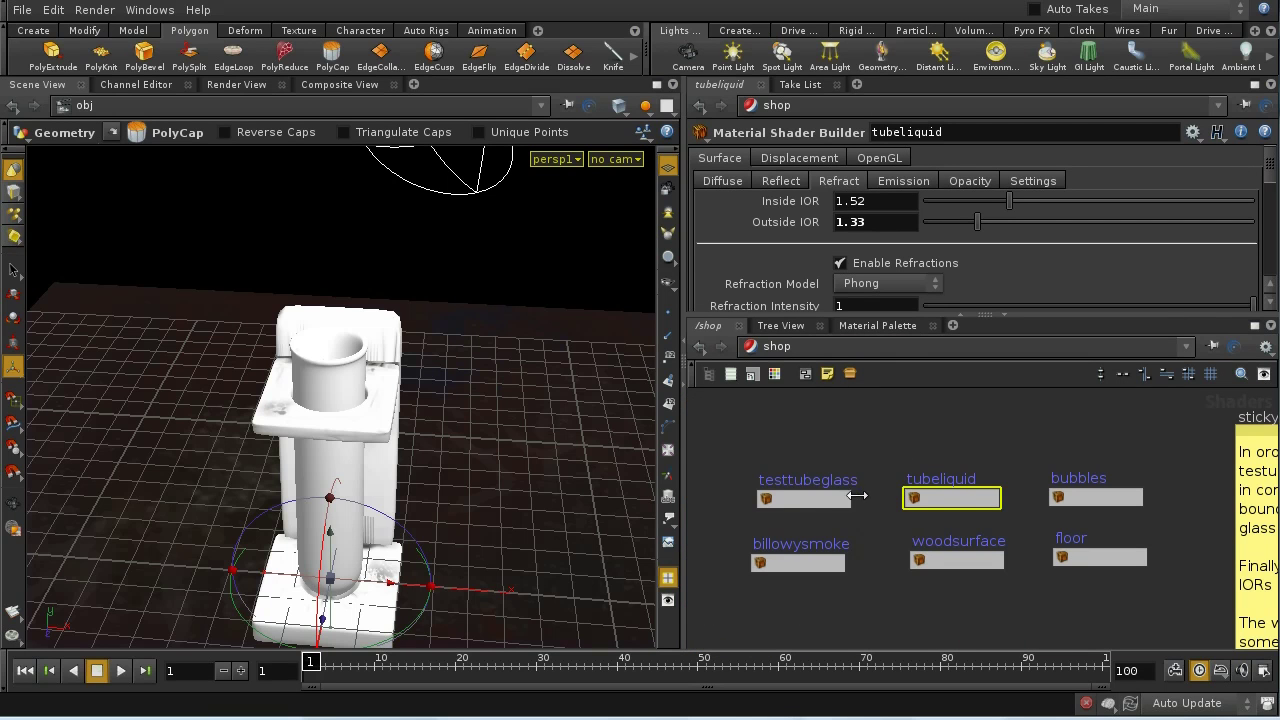
click(822, 498)
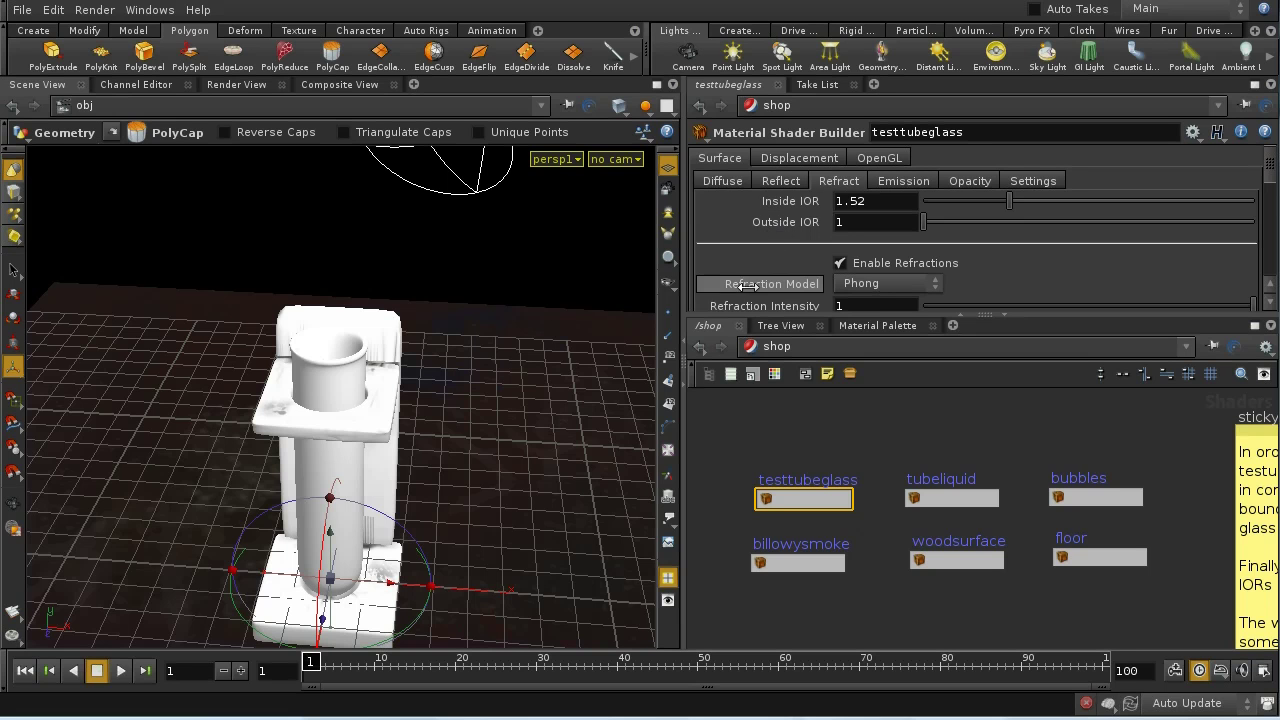
Return to the testube_outside network in obj and show the normals on the outer tube geometry
click(800, 350)
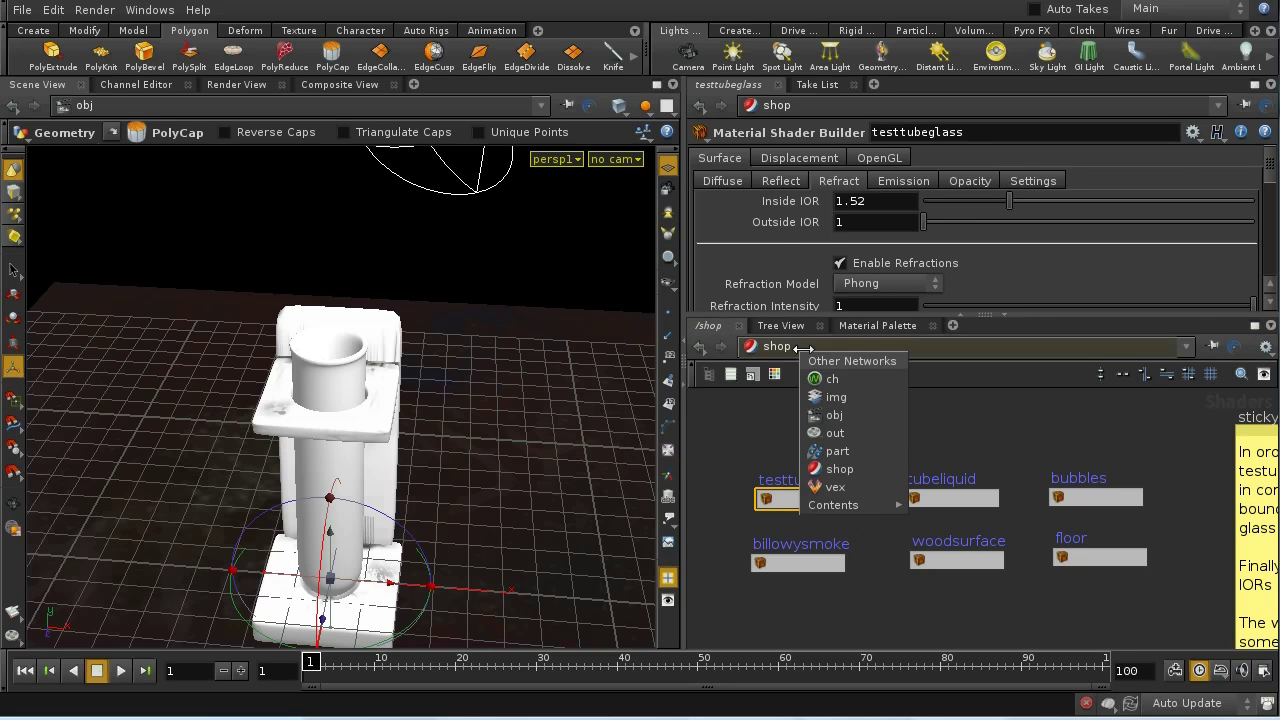
click(836, 415)
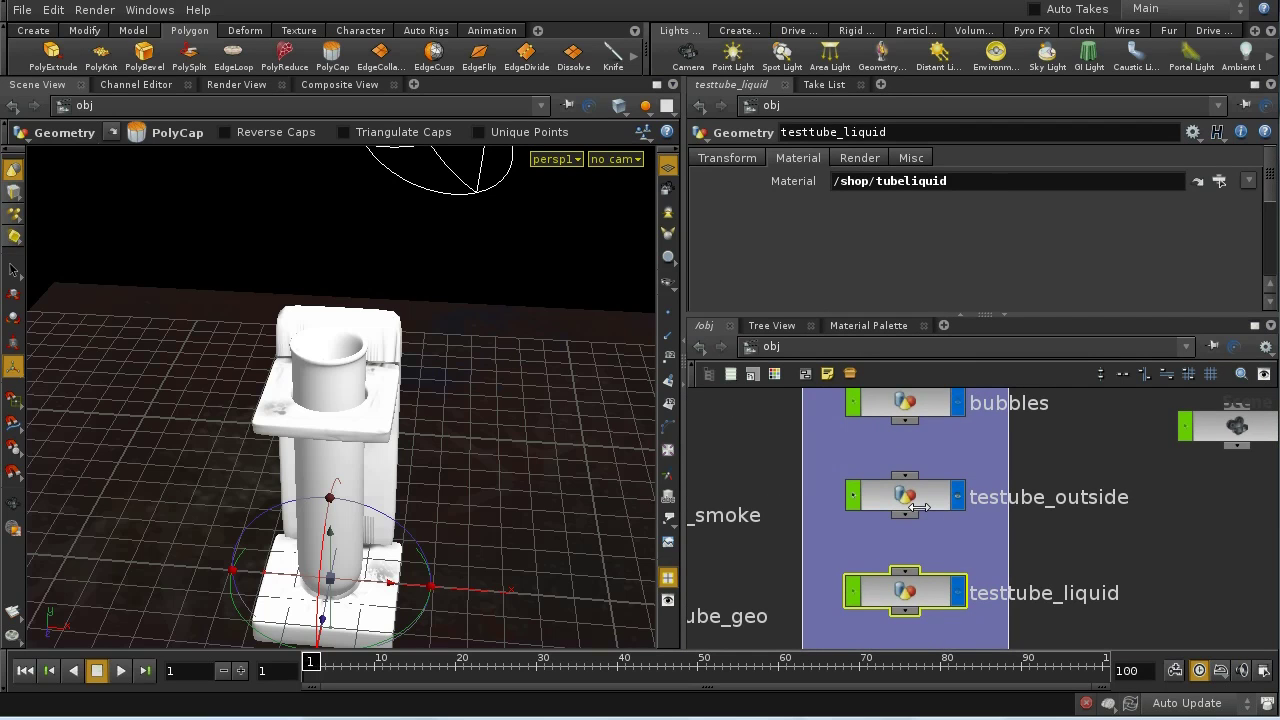
double_click(905, 495)
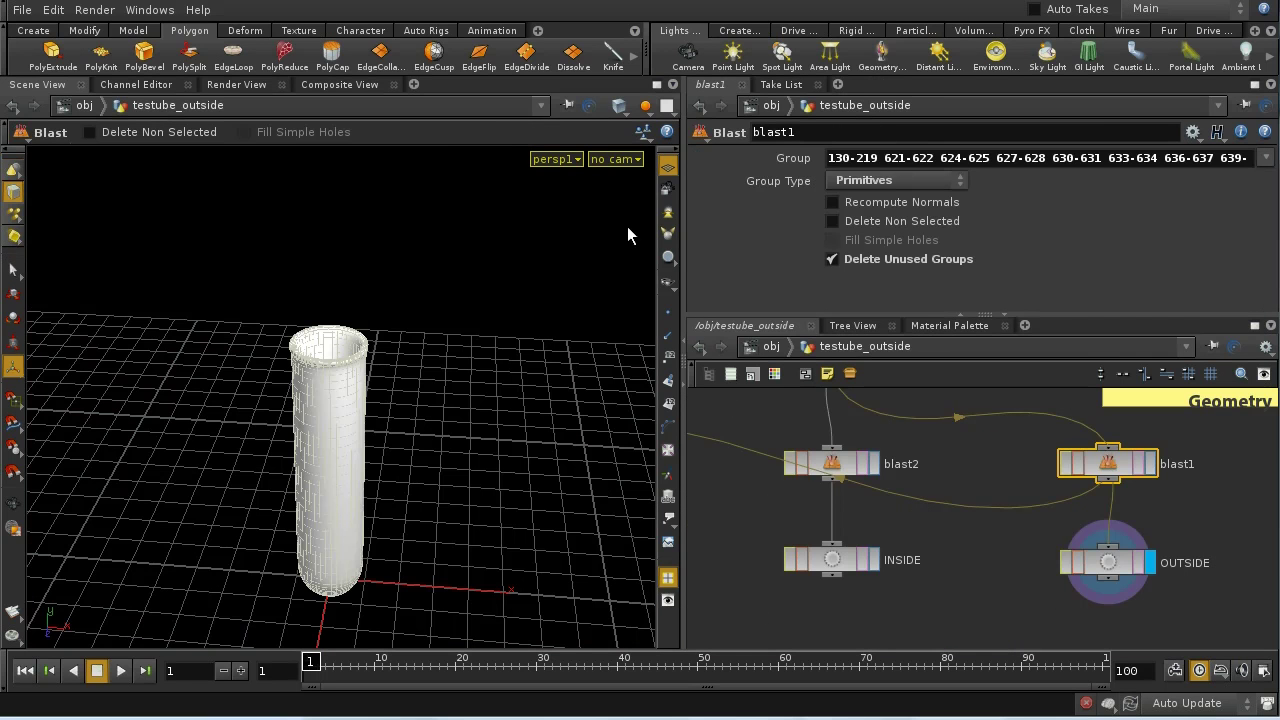
click(668, 381)
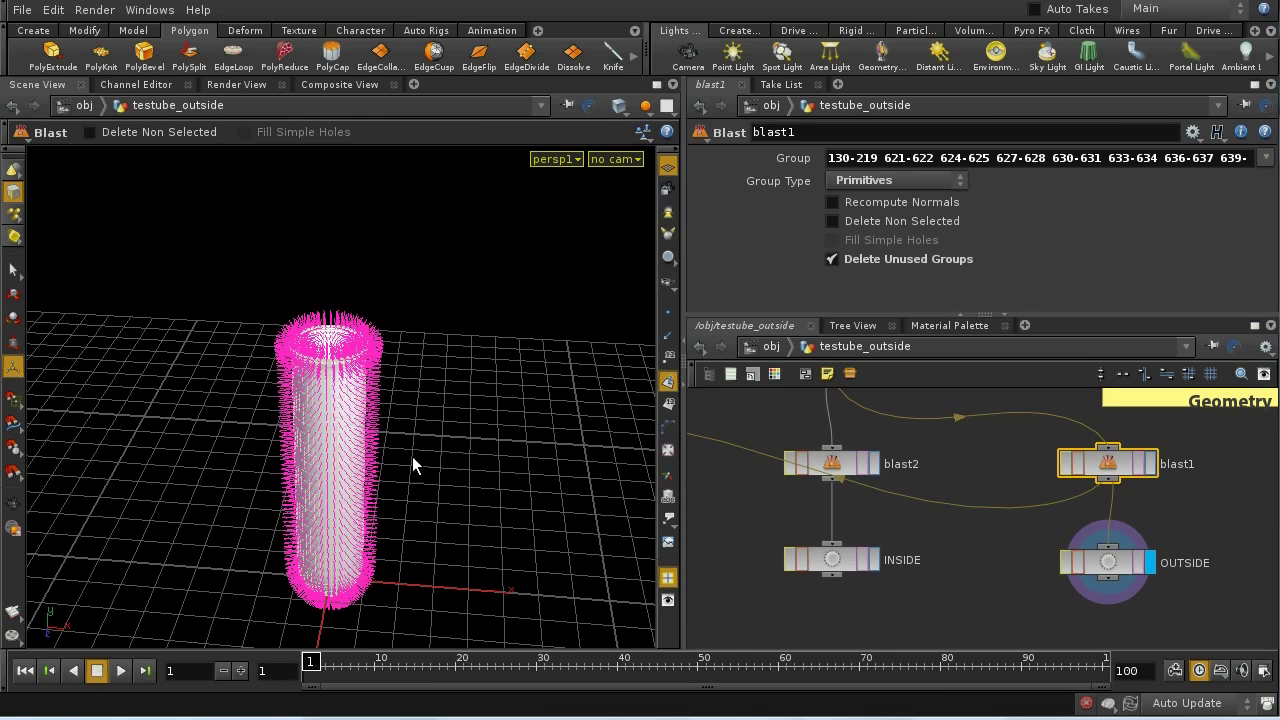
Inspect the outer tube's normals up close, and follow testtube_liquid's material from the object level to the tubeliquid shader's IOR settings
scroll(412, 456, up, 6)
key(s)
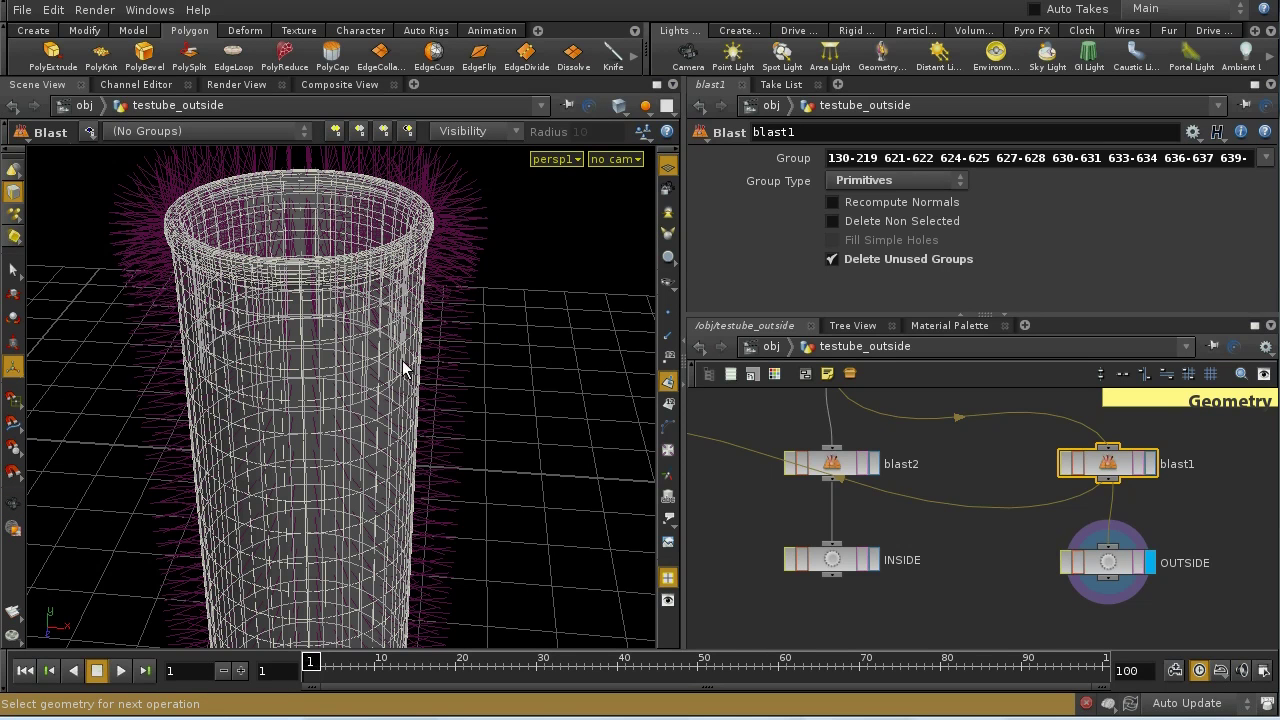
click(771, 346)
click(919, 591)
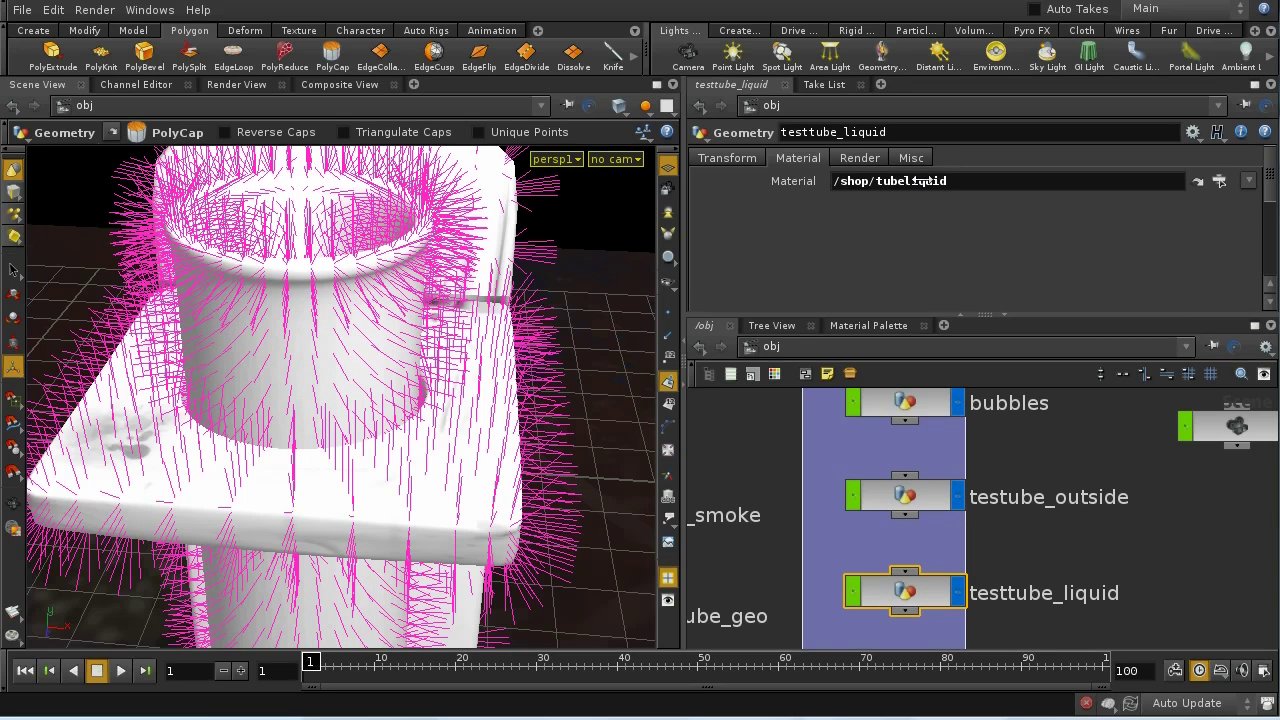
click(1198, 181)
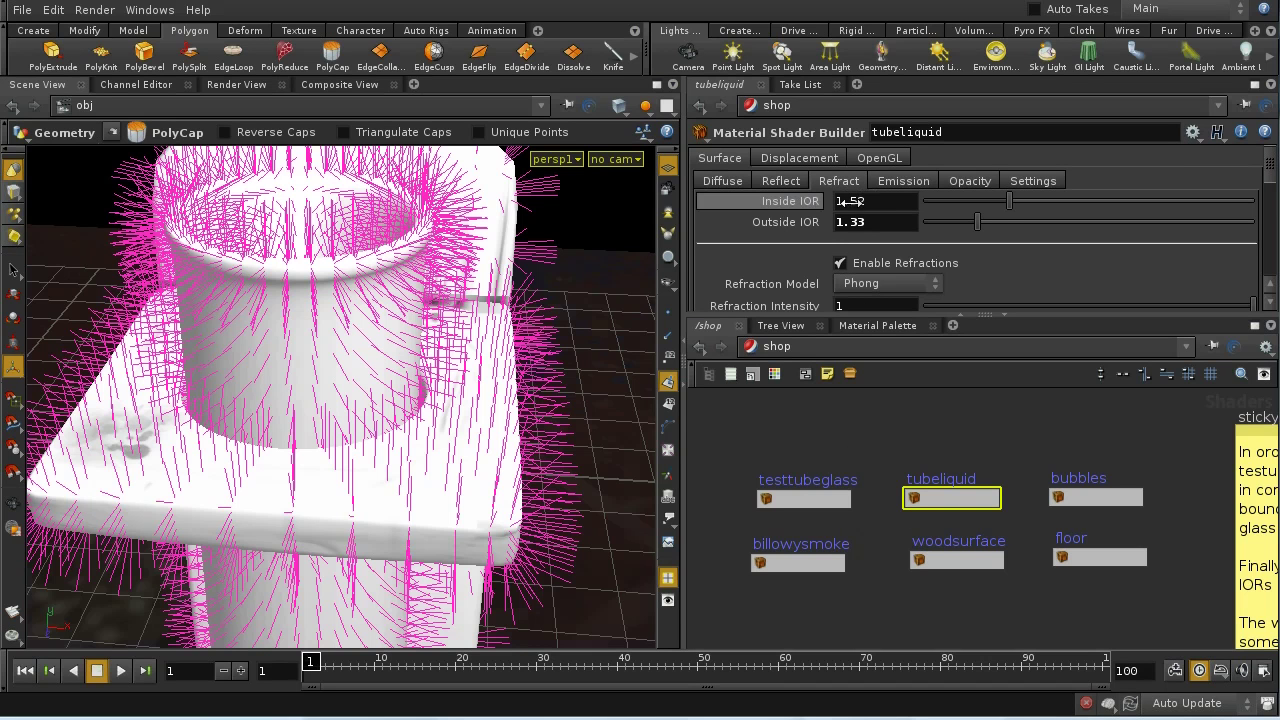
Return to the testtube_liquid network in obj and examine the capped liquid's normals in wireframe from a low side angle
click(780, 346)
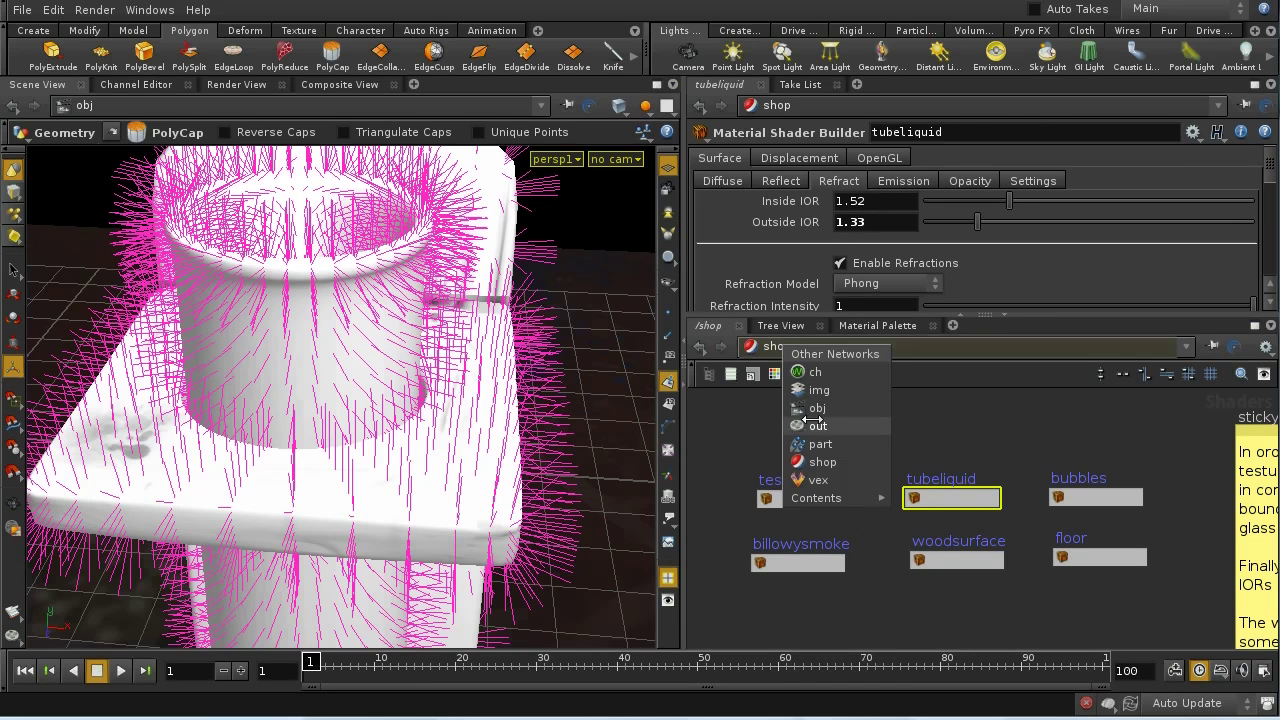
click(815, 408)
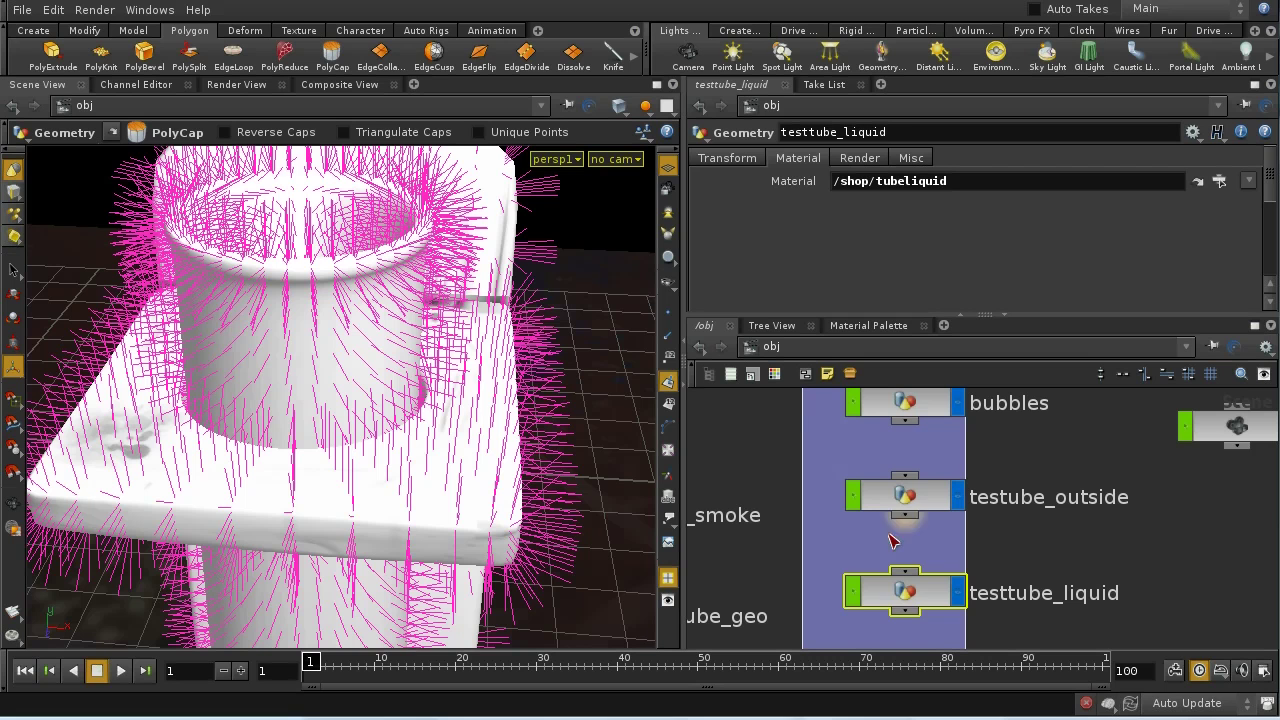
double_click(928, 591)
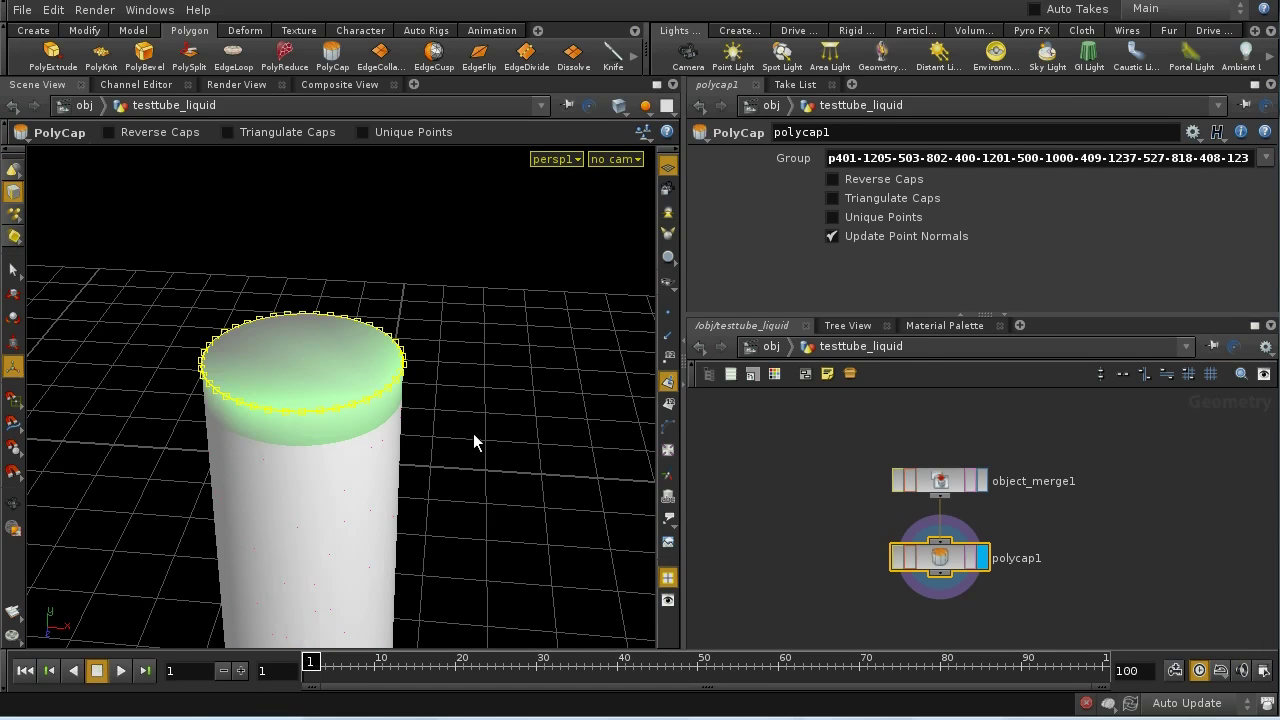
key(w)
key(Escape)
drag(434, 466, 432, 412)
key(Return)
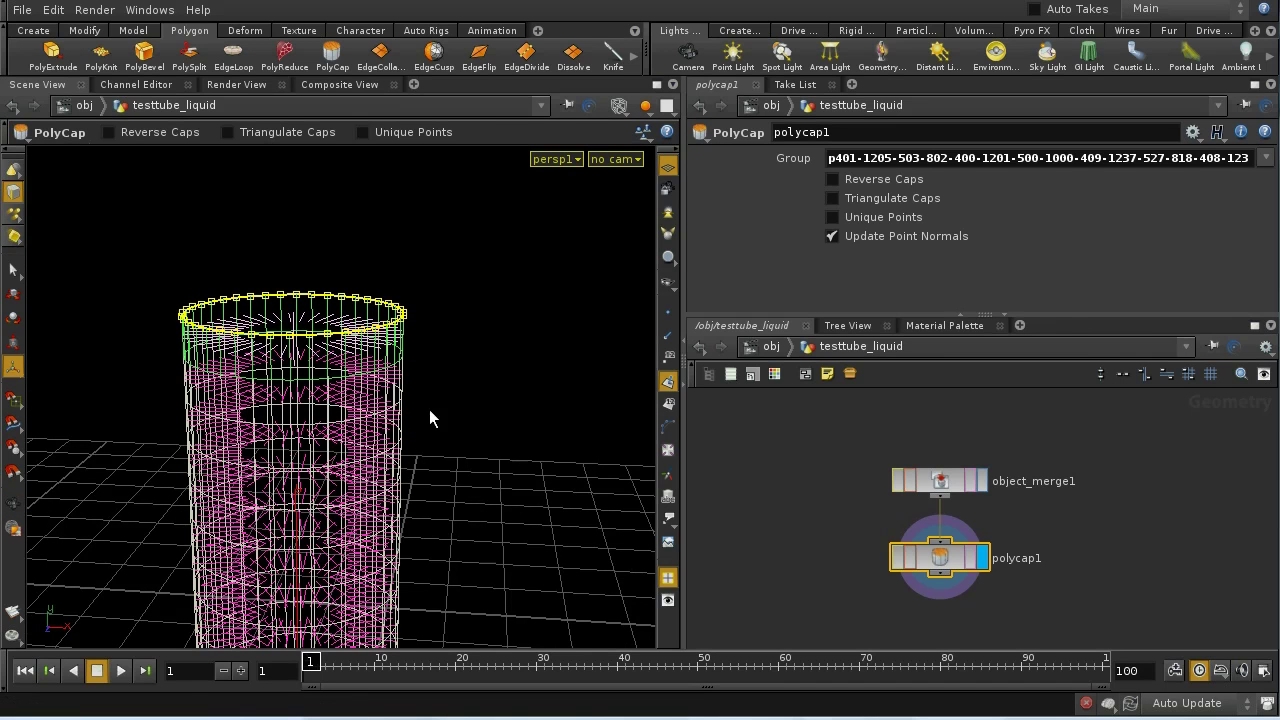
key(Escape)
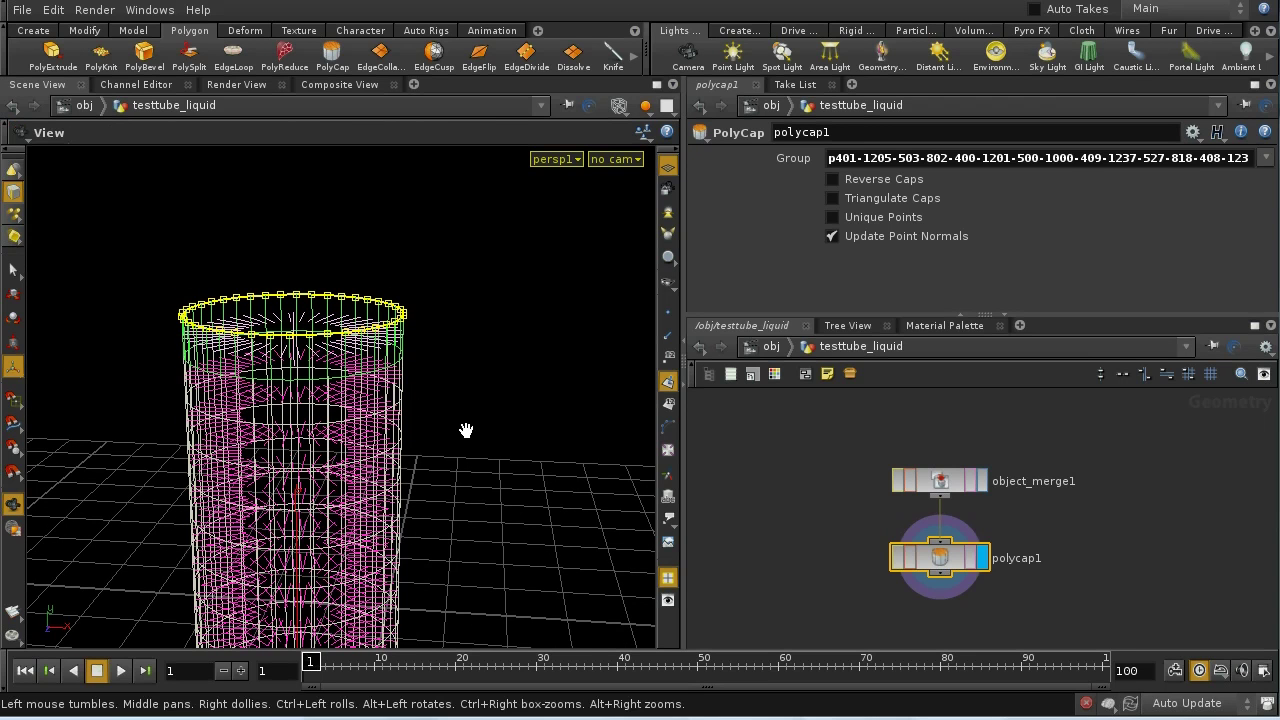
drag(466, 430, 476, 336)
key(Return)
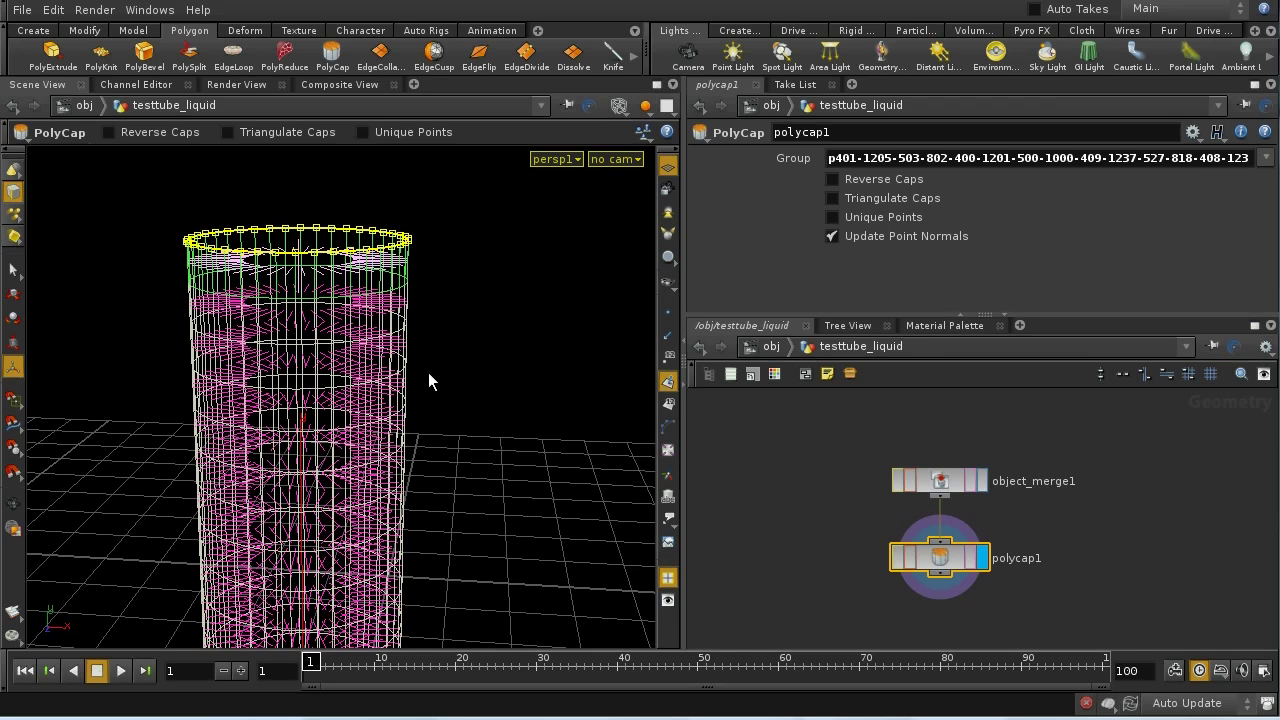
Go back up to the object level, switch to the shop network, and check the tubeliquid shader's inside and outside IOR
click(771, 346)
middle_drag(1049, 531, 1050, 513)
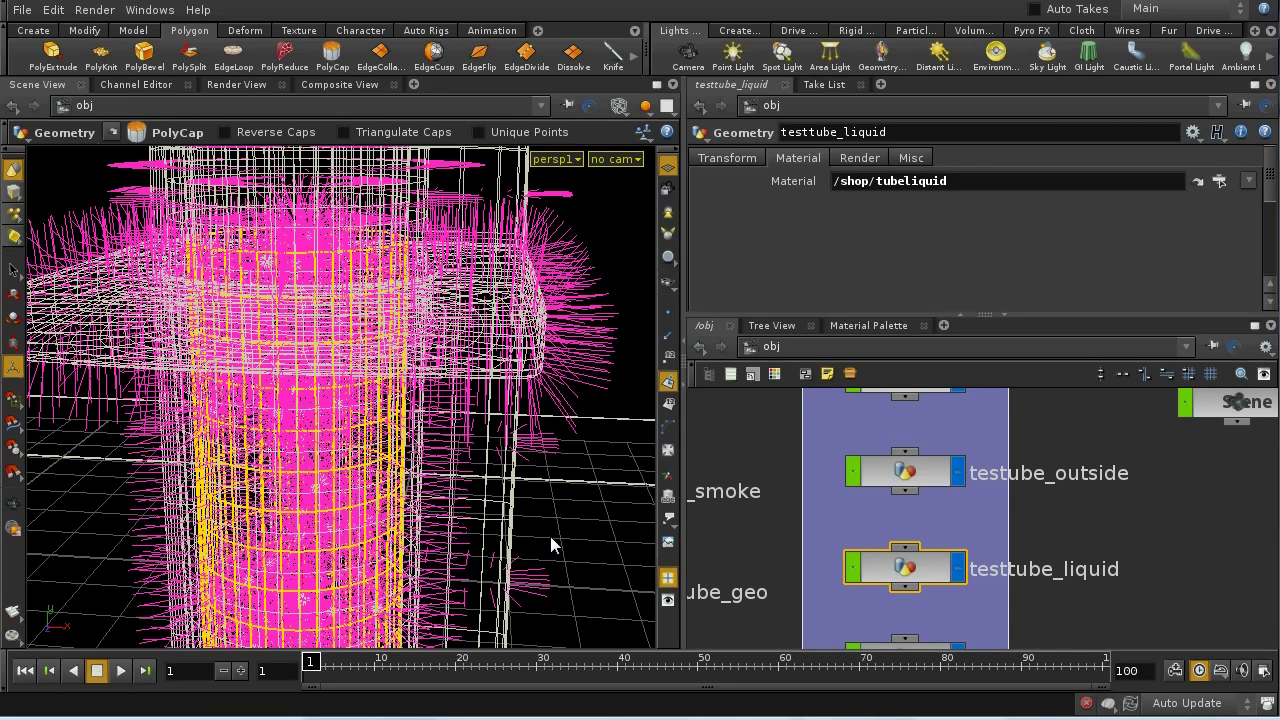
click(858, 352)
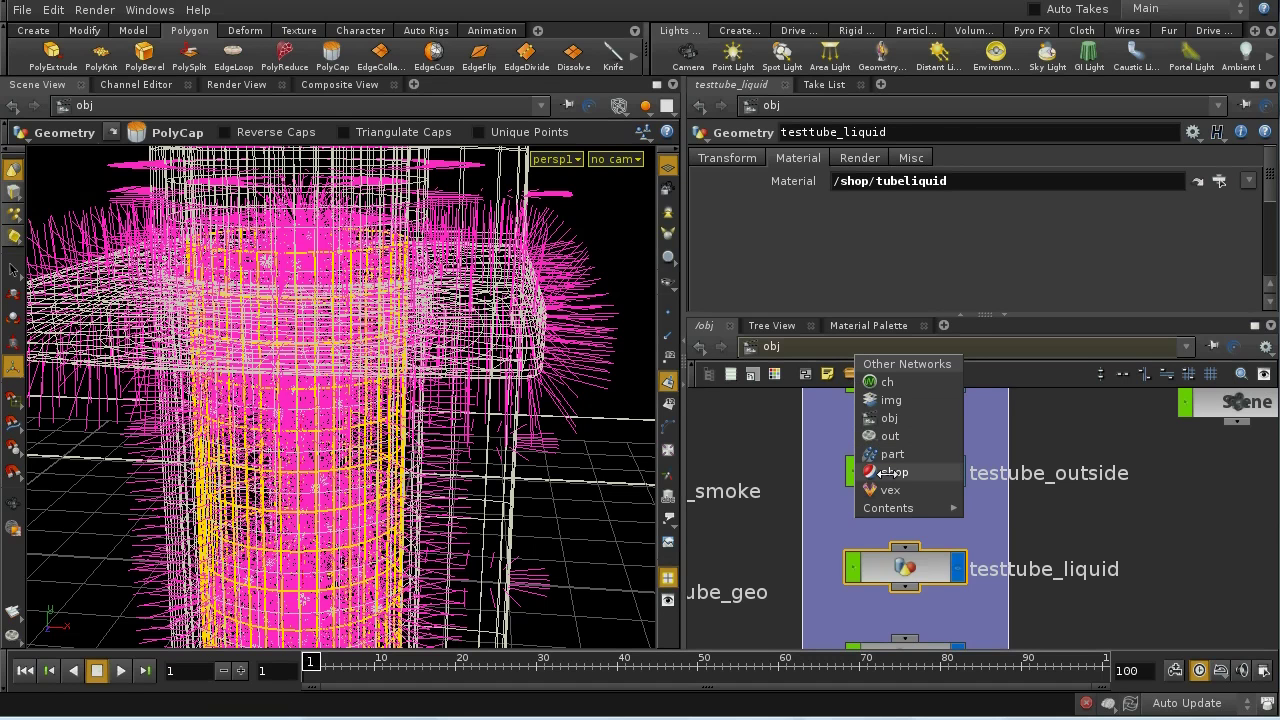
click(893, 472)
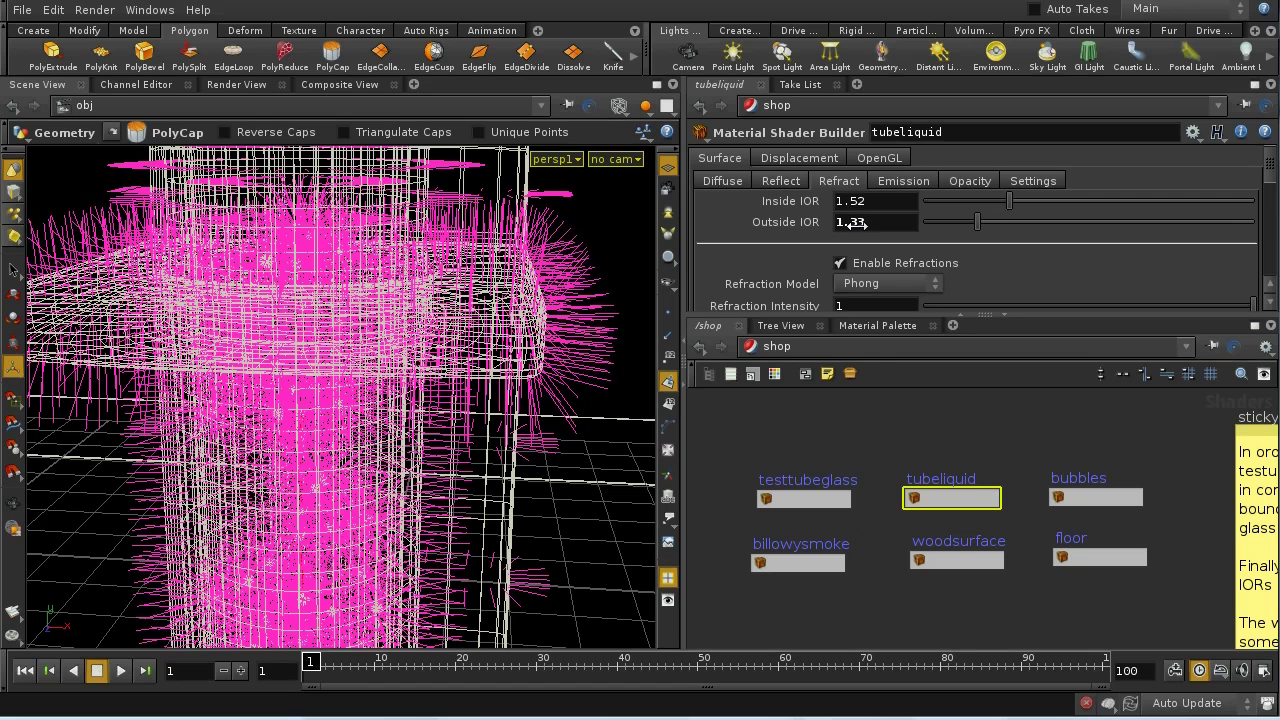
Show the Mantra render and examine the glass rim, the liquid surface, and the lower part of the tube up close
click(245, 84)
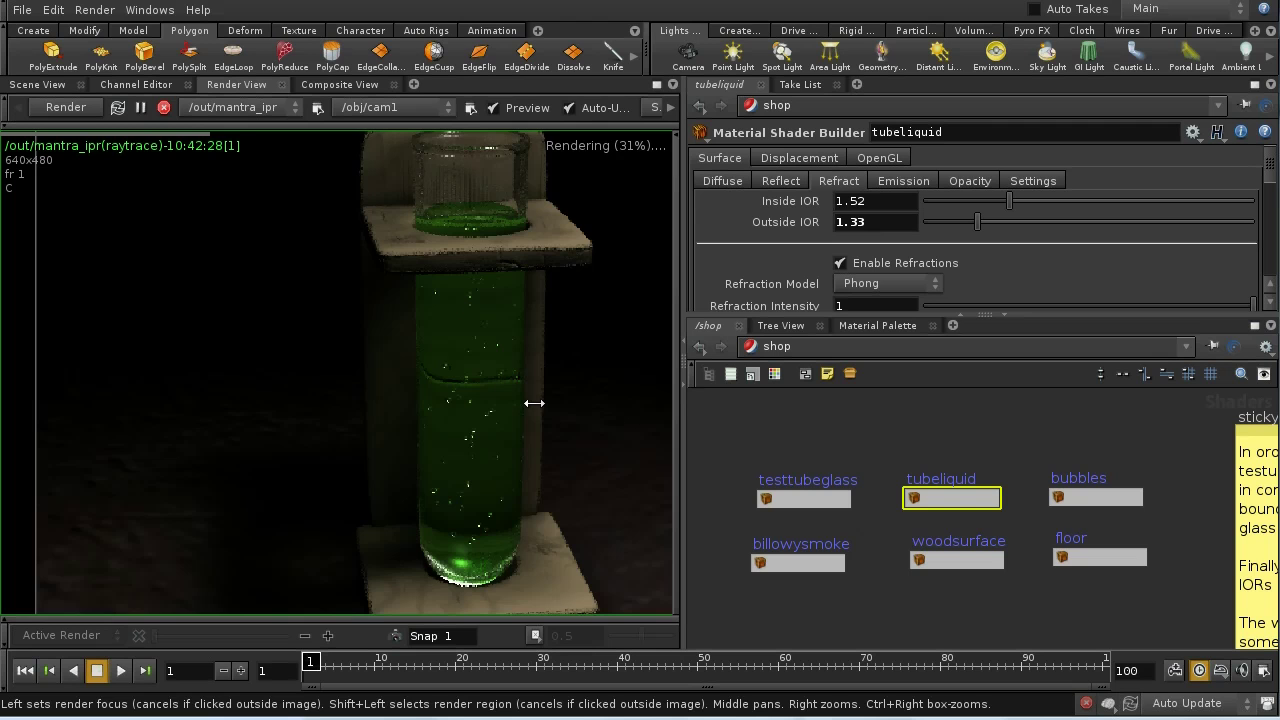
middle_drag(534, 403, 408, 423)
right_drag(408, 423, 409, 383)
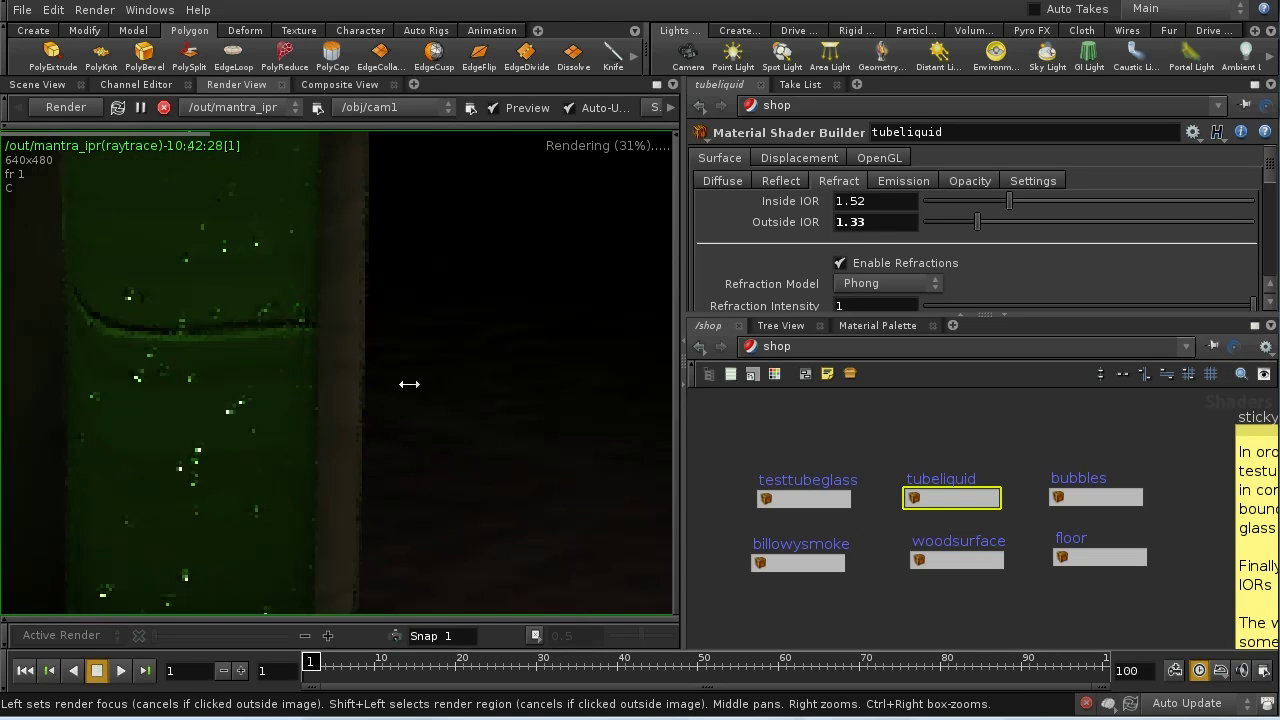
middle_drag(409, 383, 305, 220)
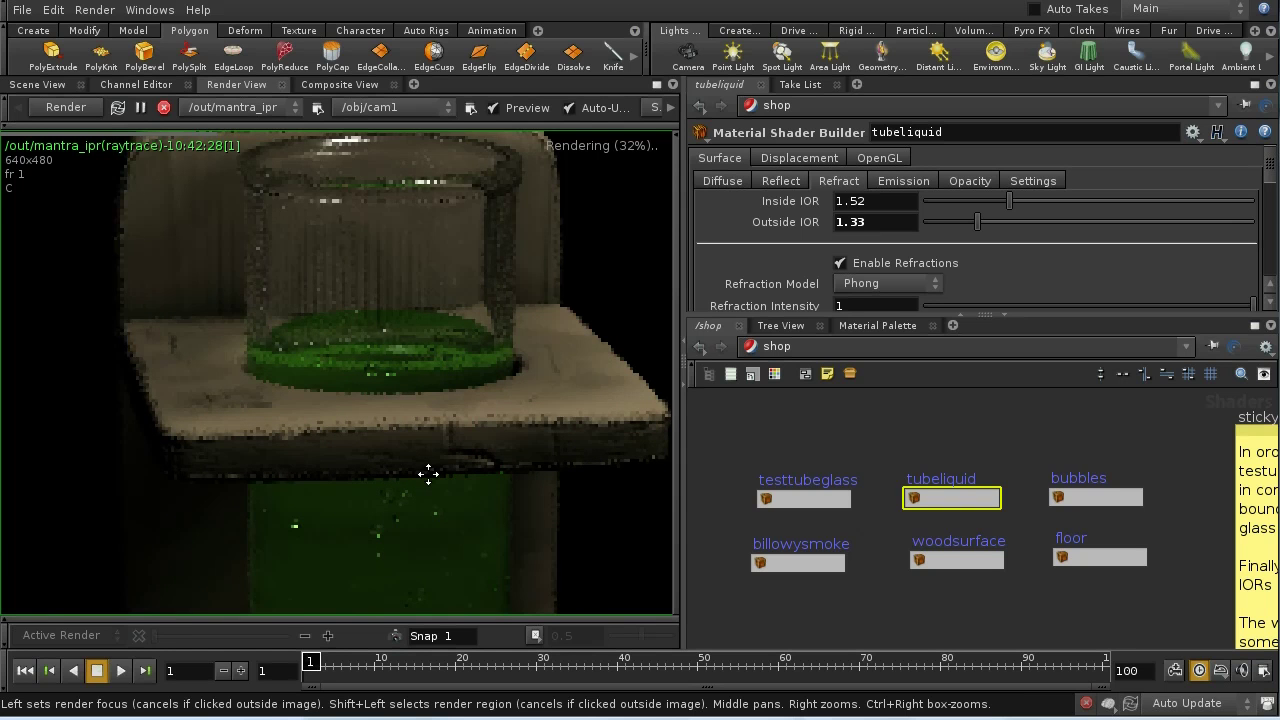
right_drag(428, 474, 244, 385)
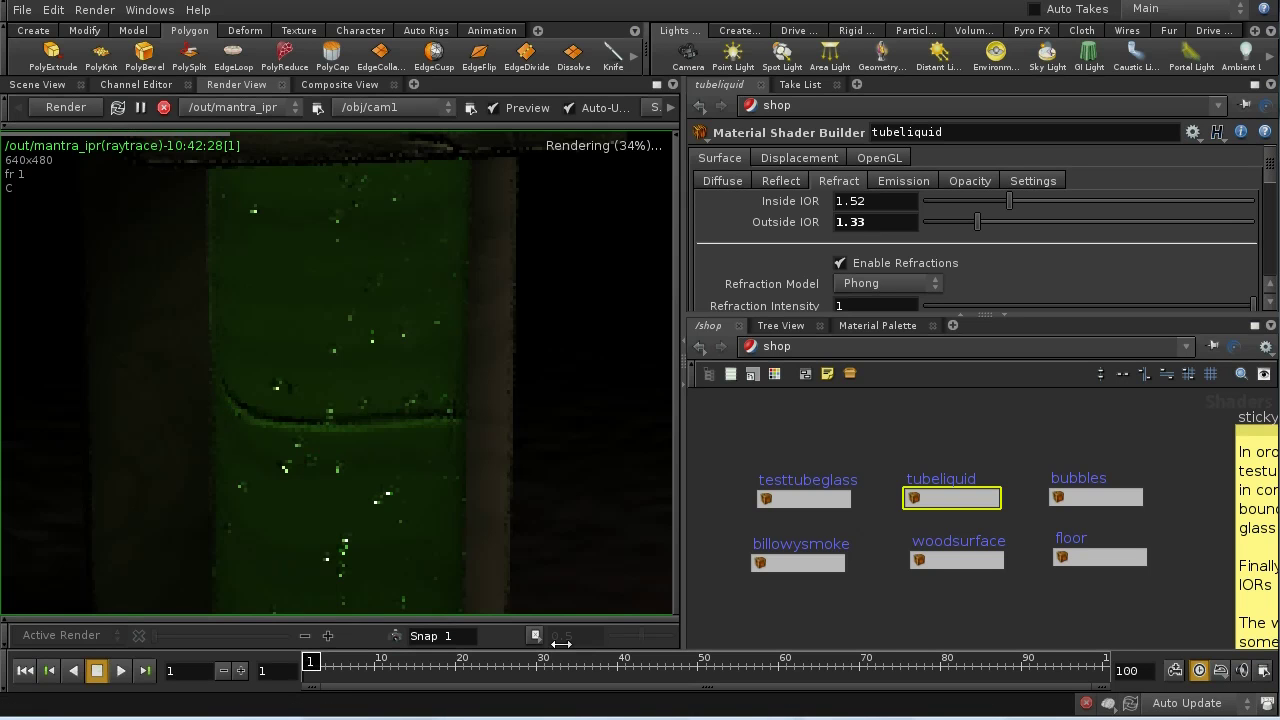
Switch to Windows Photo Viewer, study the reference photo glass of wine.jpg, and close it
click(785, 705)
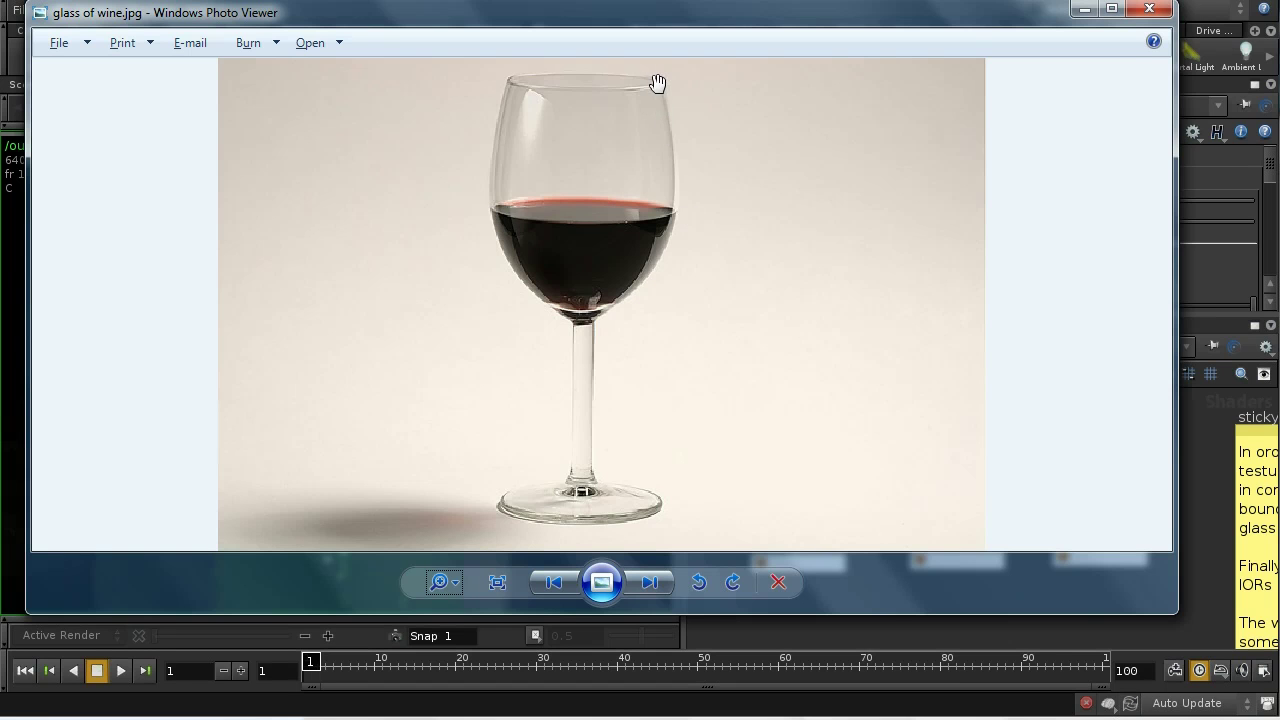
right_click(641, 288)
click(588, 285)
click(1149, 10)
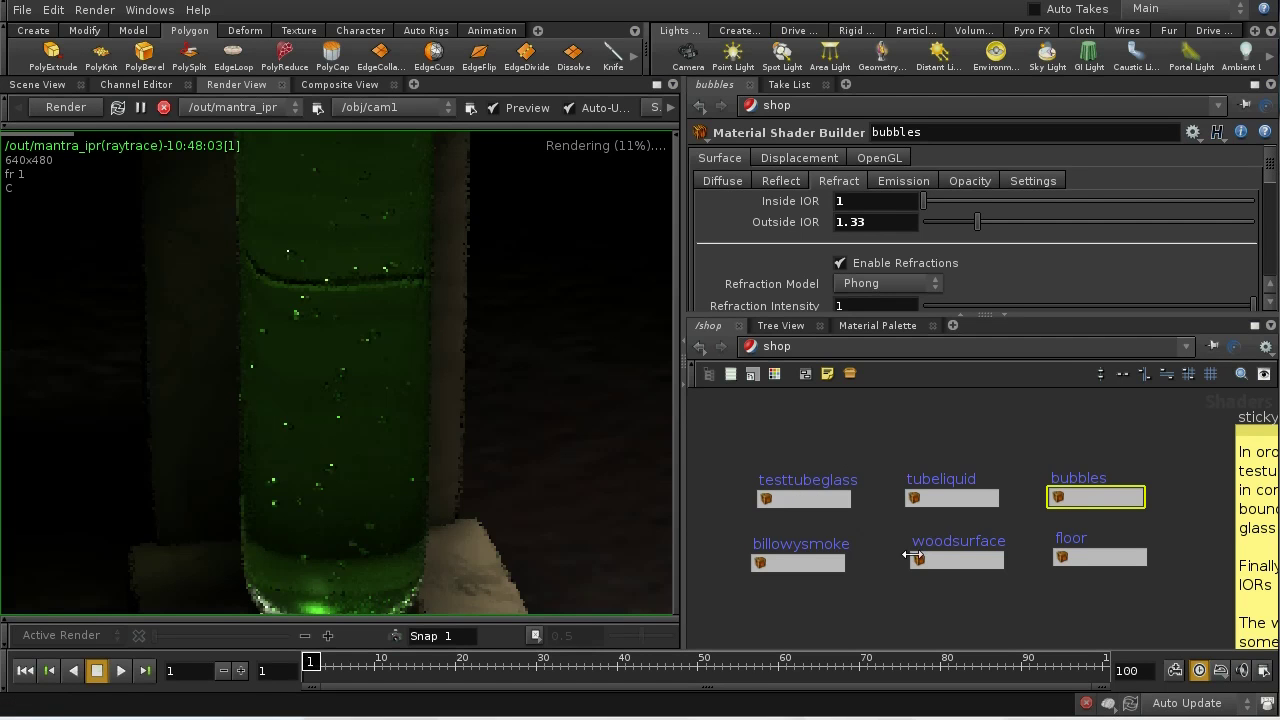
Select the tubeliquid shader in the shop network and review its refraction parameters
click(946, 500)
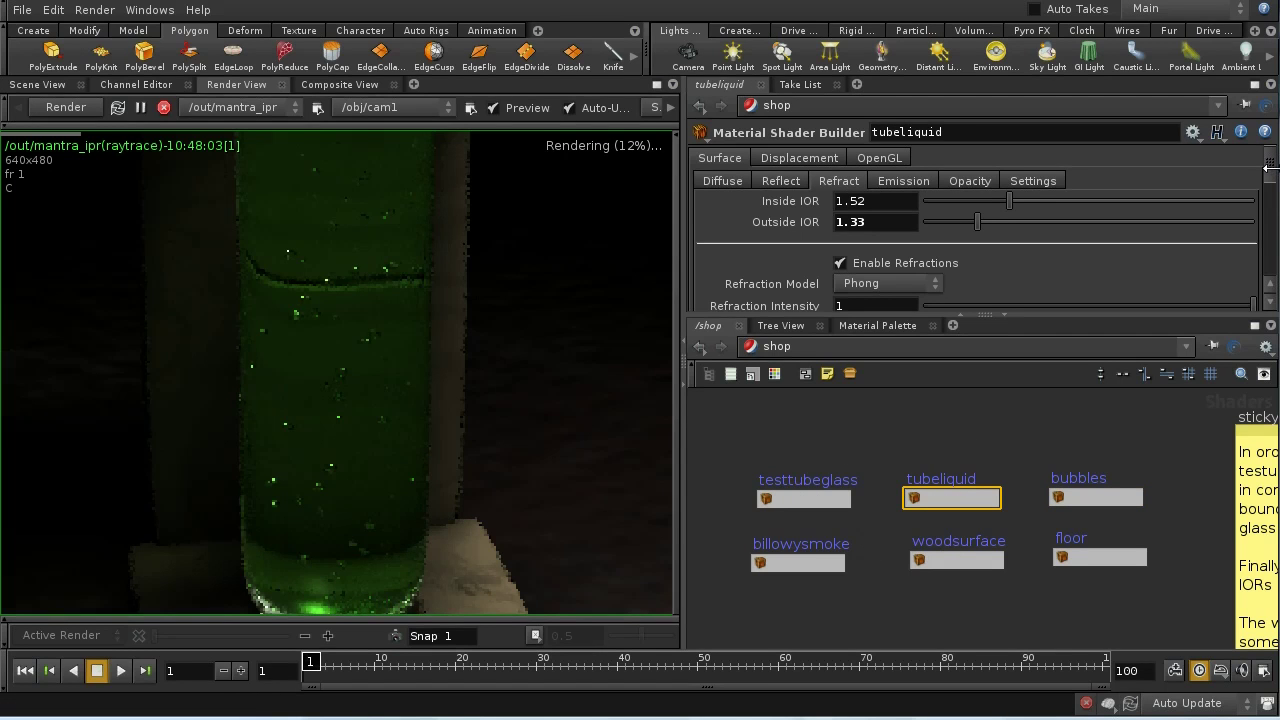
drag(1268, 170, 1266, 205)
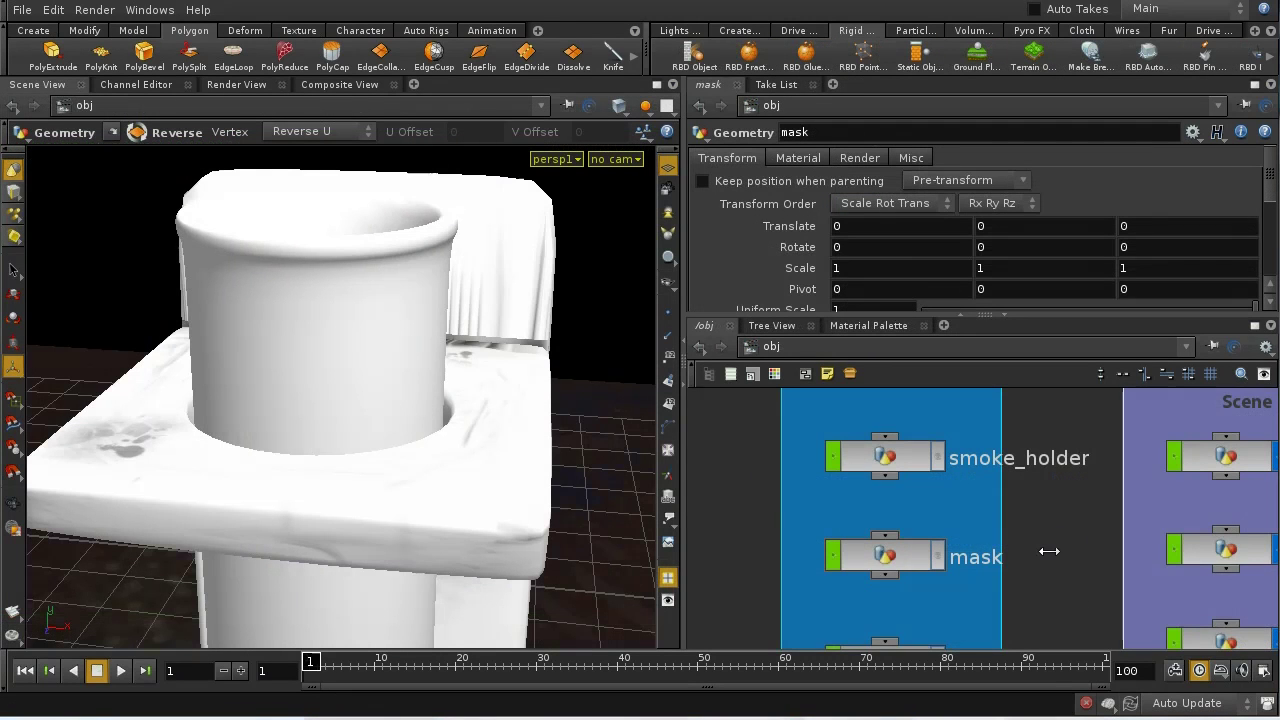
Open the smoke_holder network among the non-rendering objects and examine the holder geometry from below and above
middle_drag(1046, 523, 1049, 584)
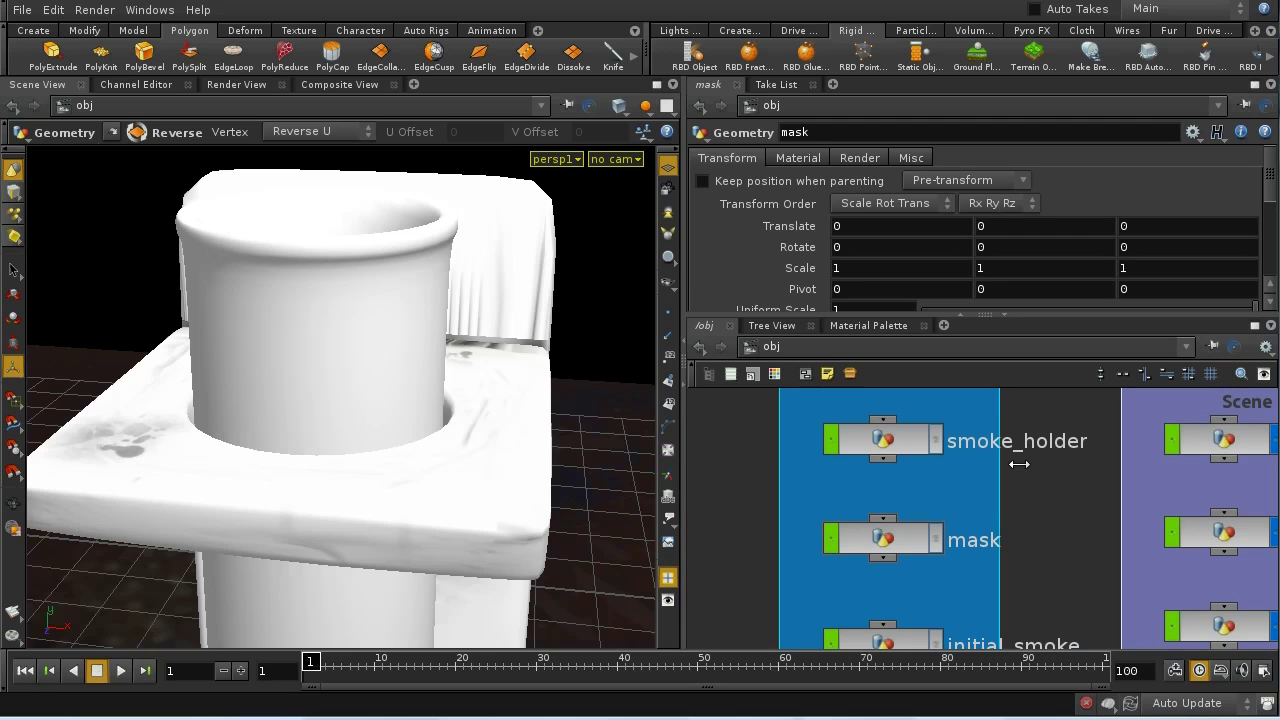
click(882, 441)
double_click(882, 441)
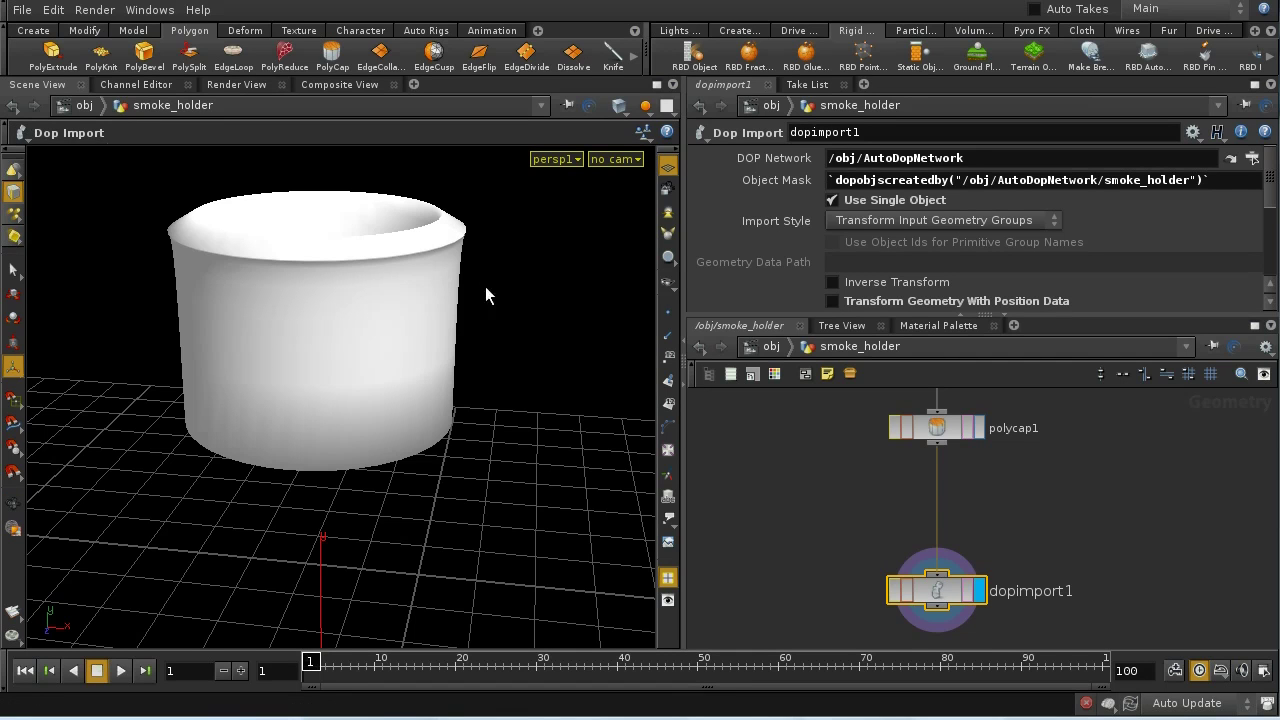
drag(498, 379, 480, 300)
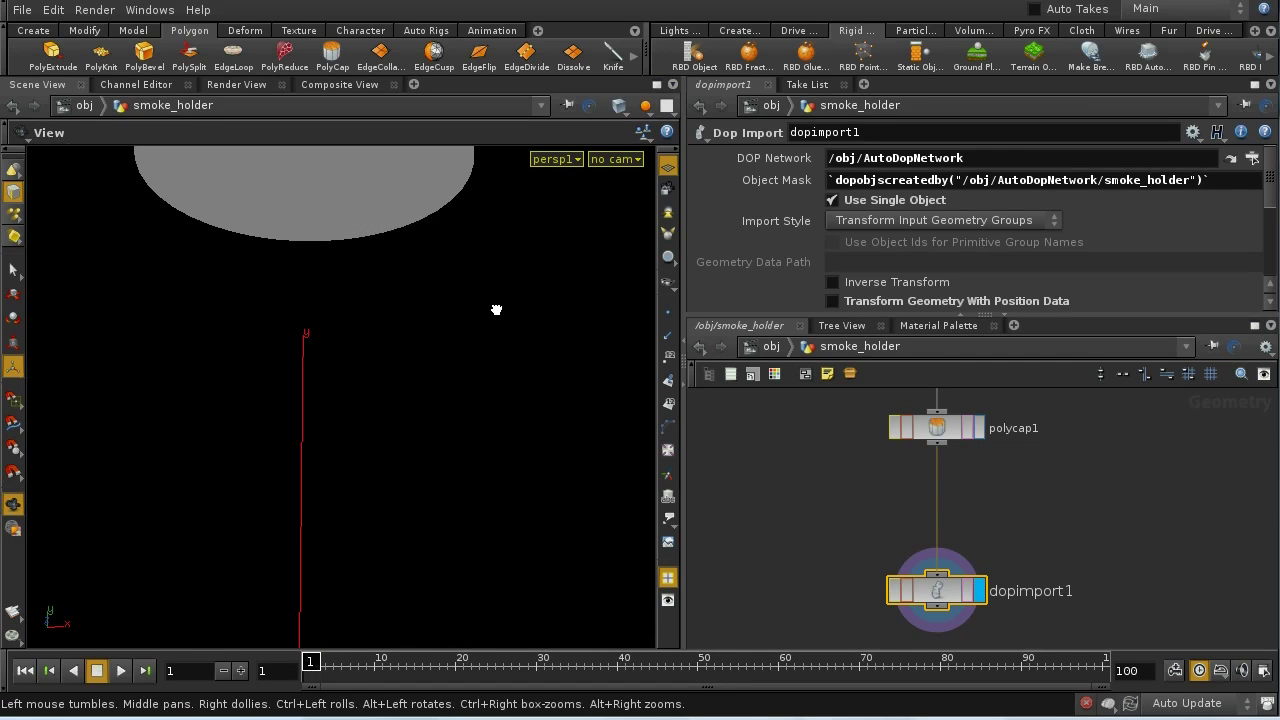
drag(359, 199, 334, 346)
key(Escape)
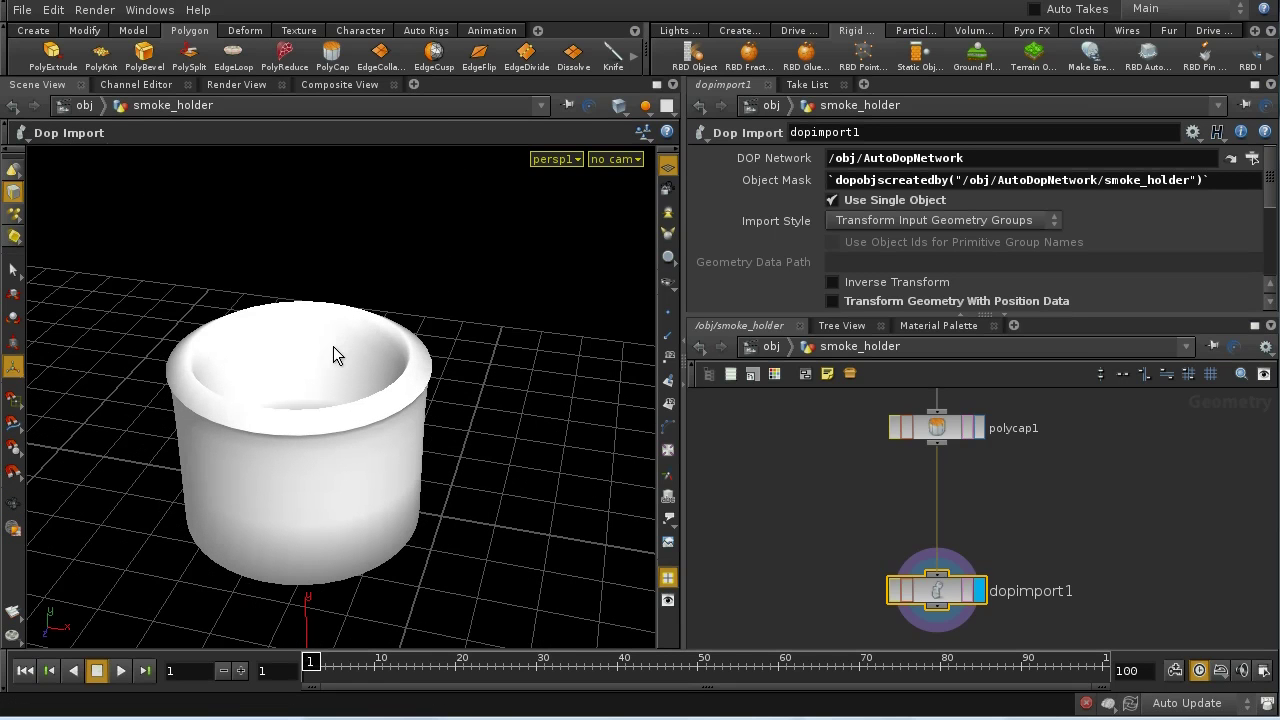
Select and display object_merge1 in smoke_holder, check its merged object path, and view the open ring from above
scroll(1051, 456, up, 10)
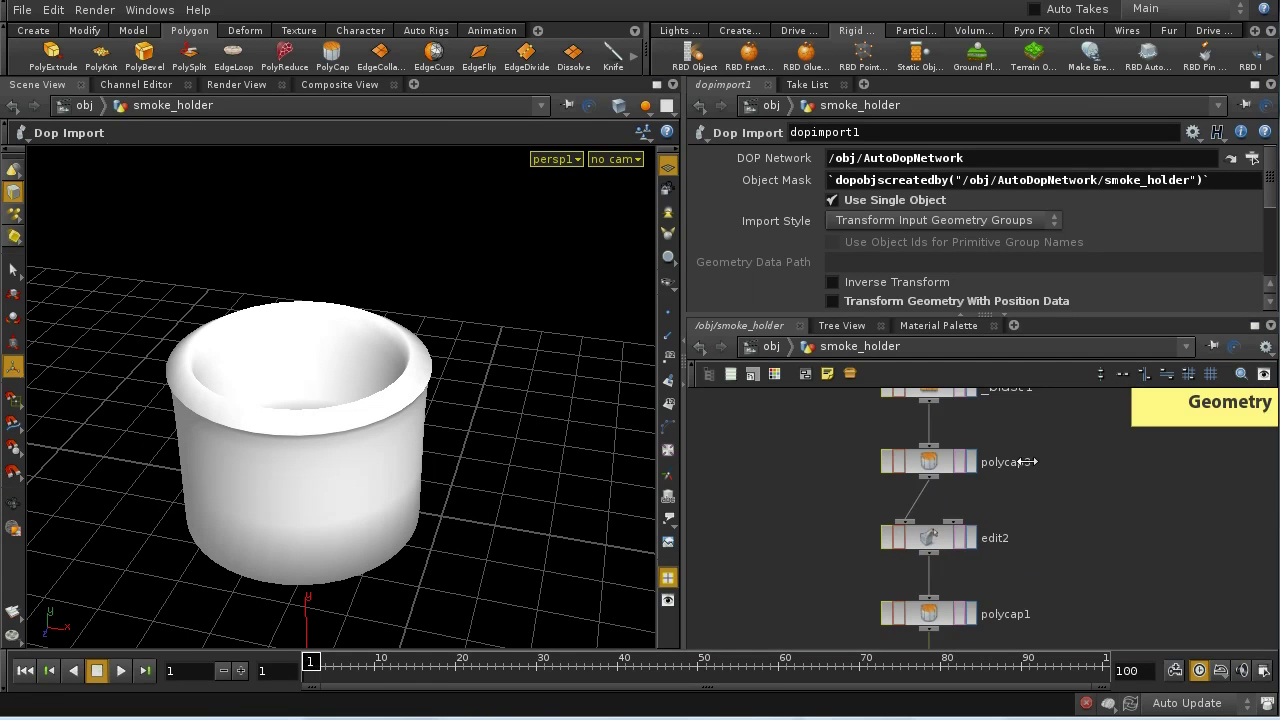
click(935, 425)
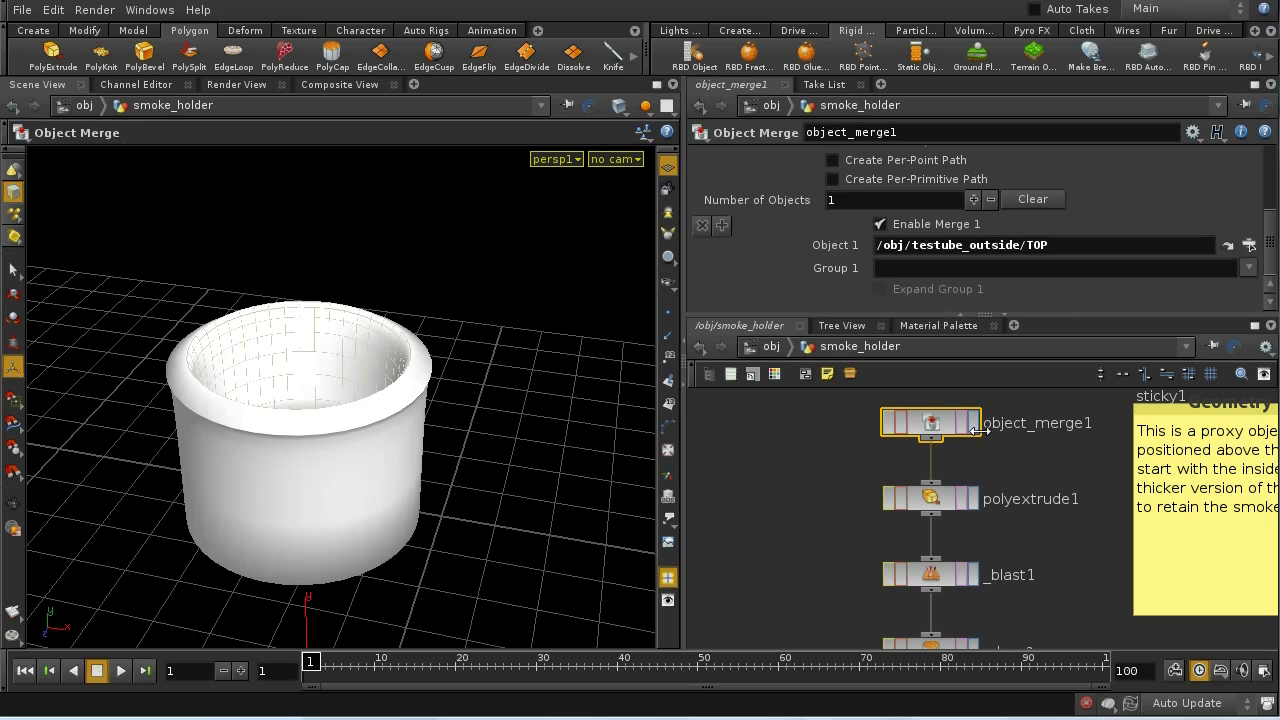
click(973, 423)
drag(437, 431, 443, 514)
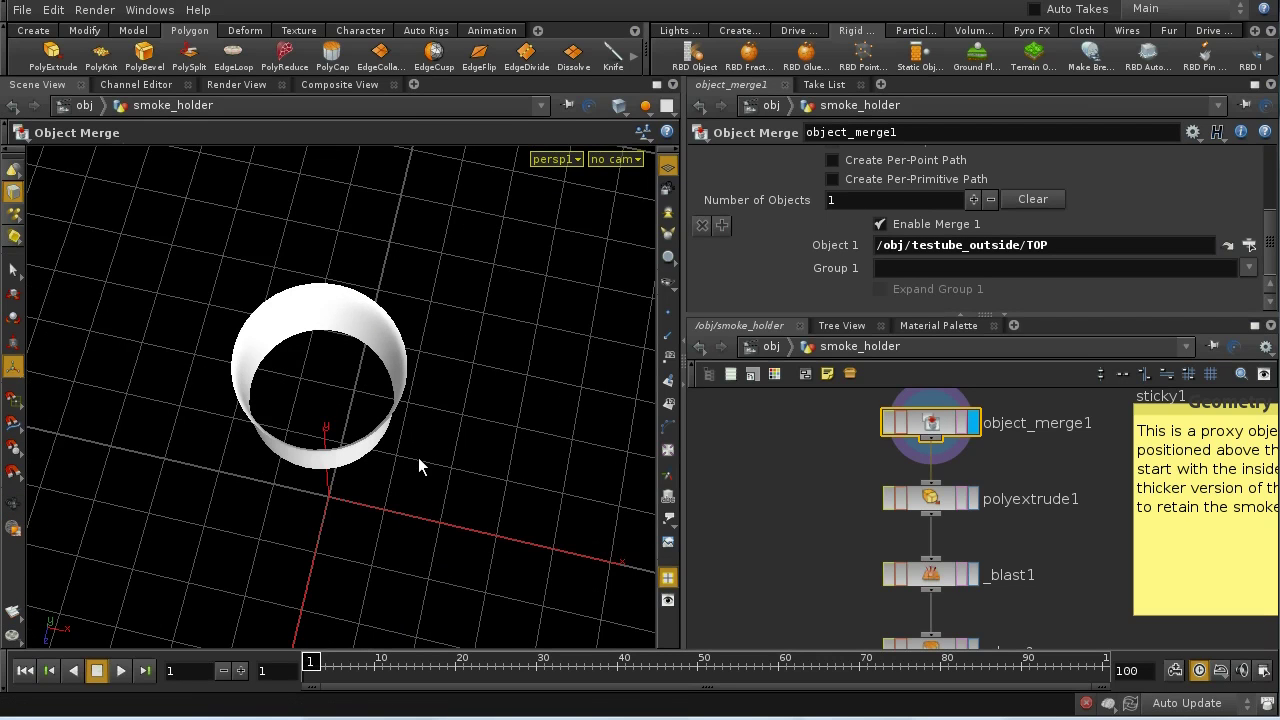
Display polyextrude1, _blast1, polycap3, and edit2 one after another to examine how the smoke holder is built
click(973, 499)
click(973, 575)
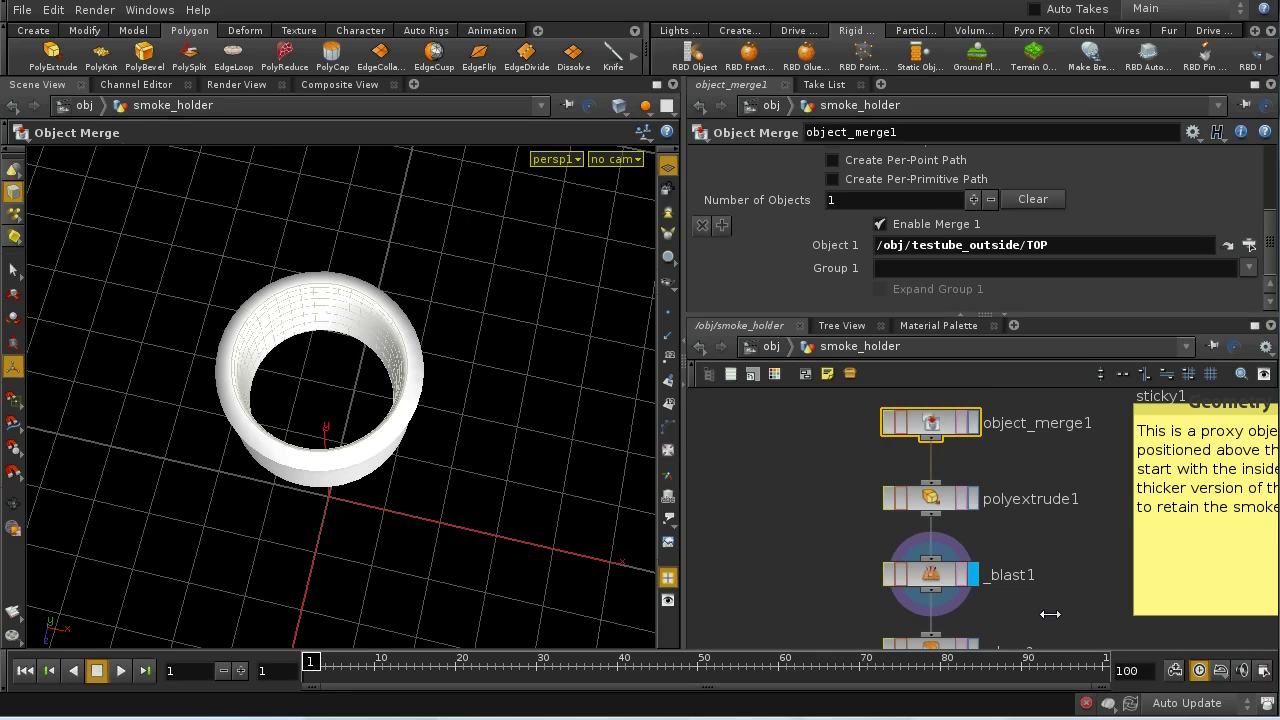
middle_drag(1050, 614, 1014, 500)
click(943, 537)
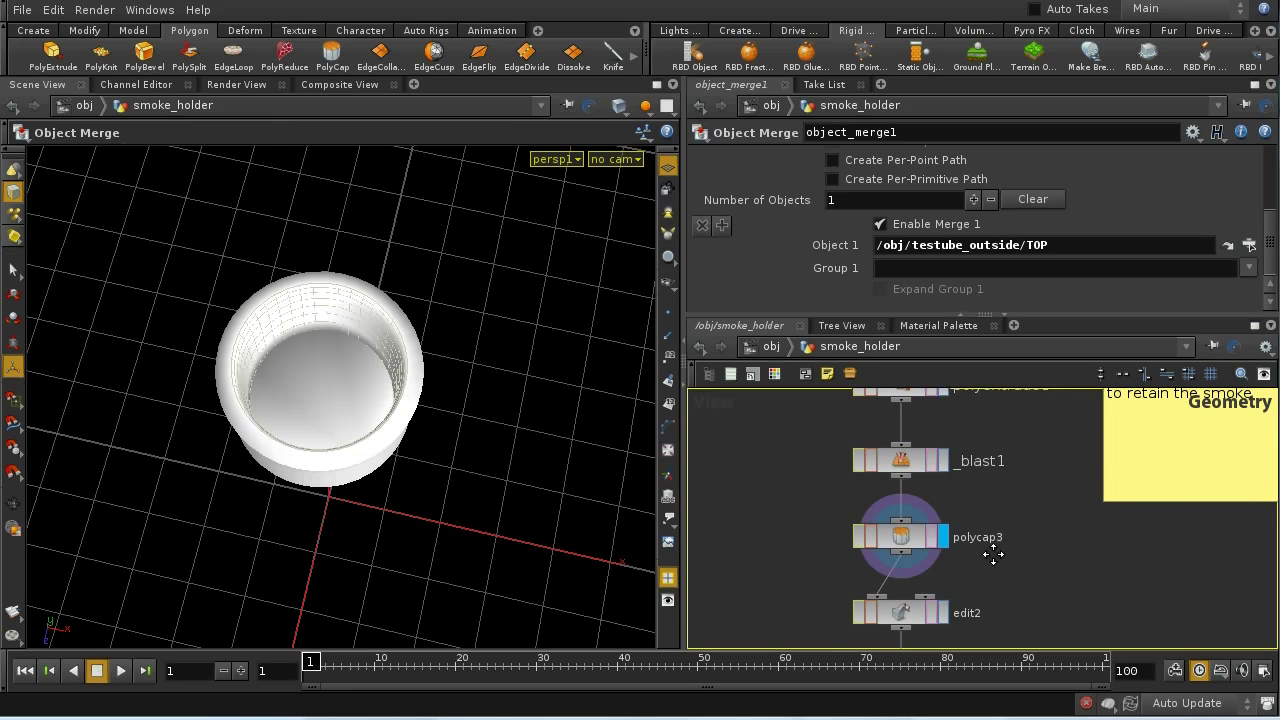
middle_drag(993, 555, 973, 455)
click(932, 520)
middle_drag(990, 593, 935, 546)
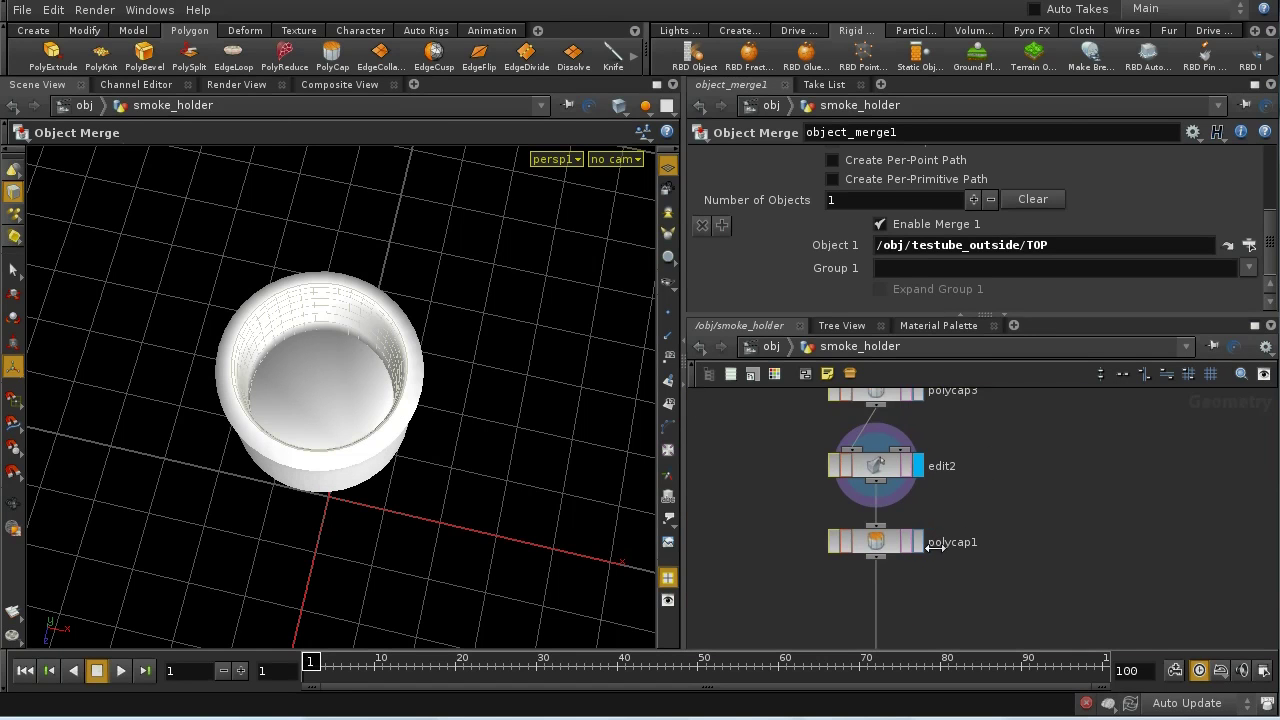
Display polycap1 and dopimport1 in turn, viewing the holder from the side, and select dopimport1 to show its parameters
click(918, 541)
drag(557, 540, 515, 448)
key(Return)
middle_drag(1026, 534, 937, 552)
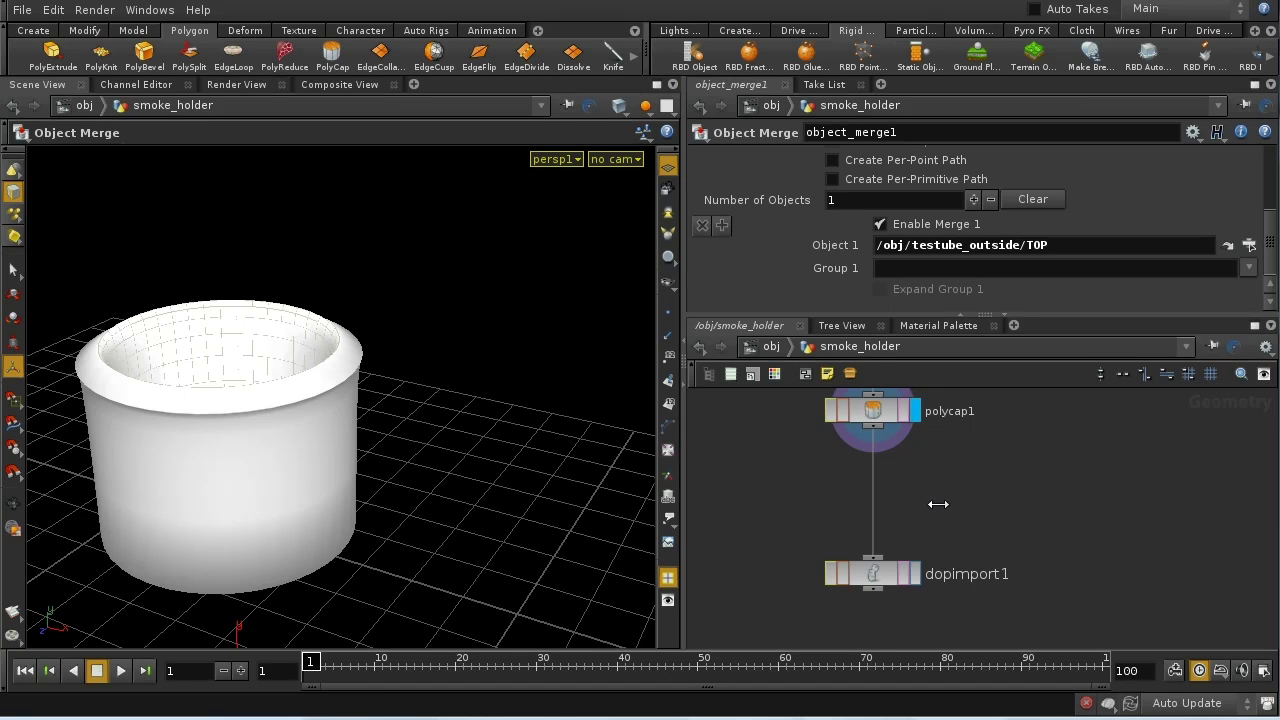
click(913, 574)
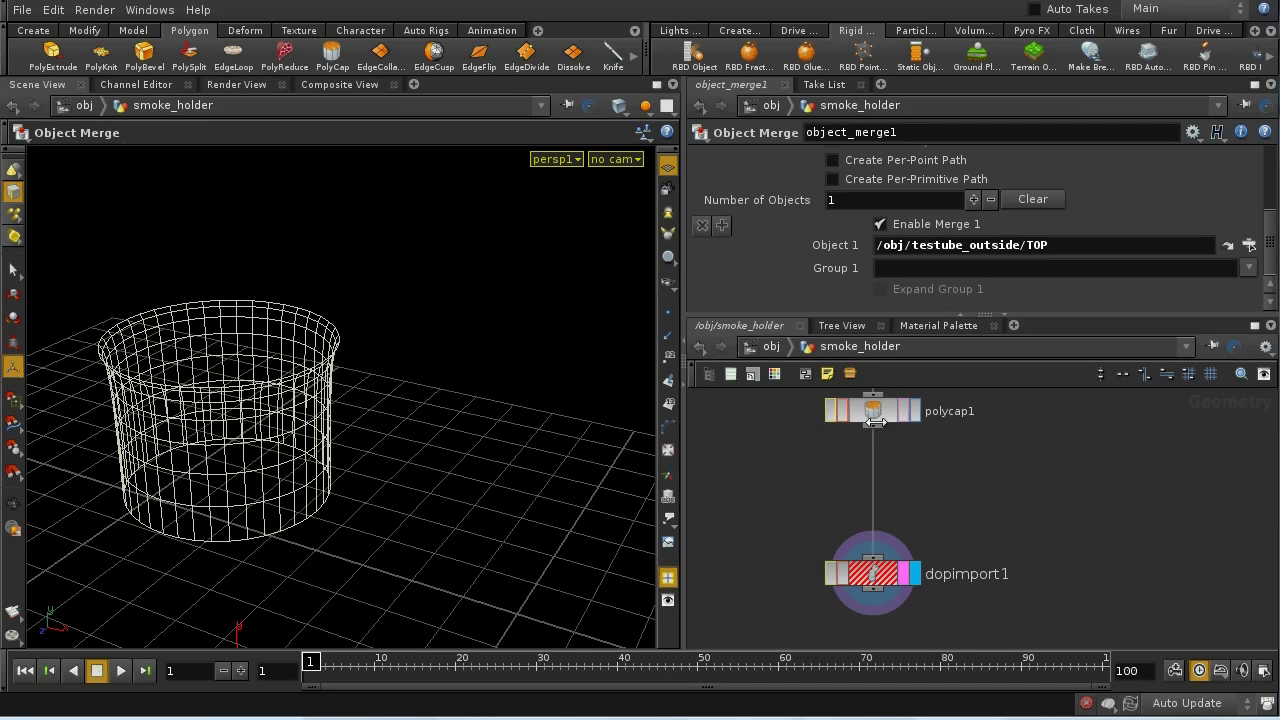
click(879, 574)
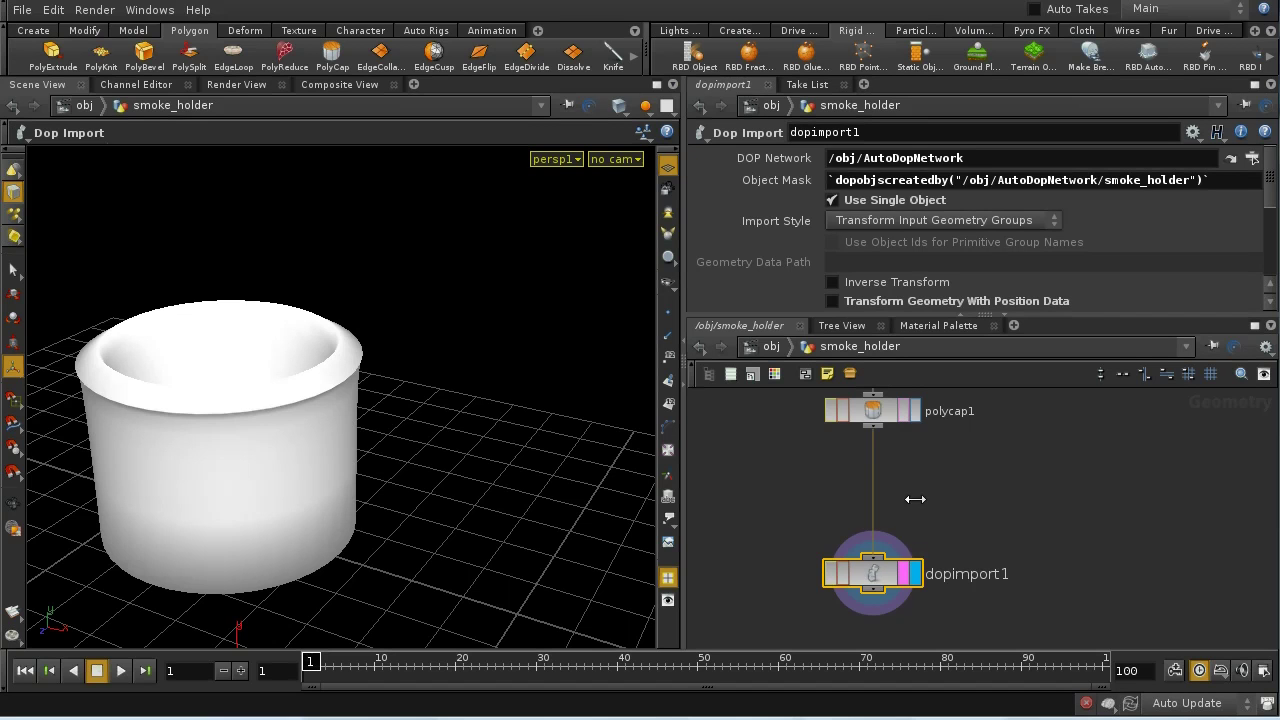
Return to the object level and open the mask object's network
click(768, 346)
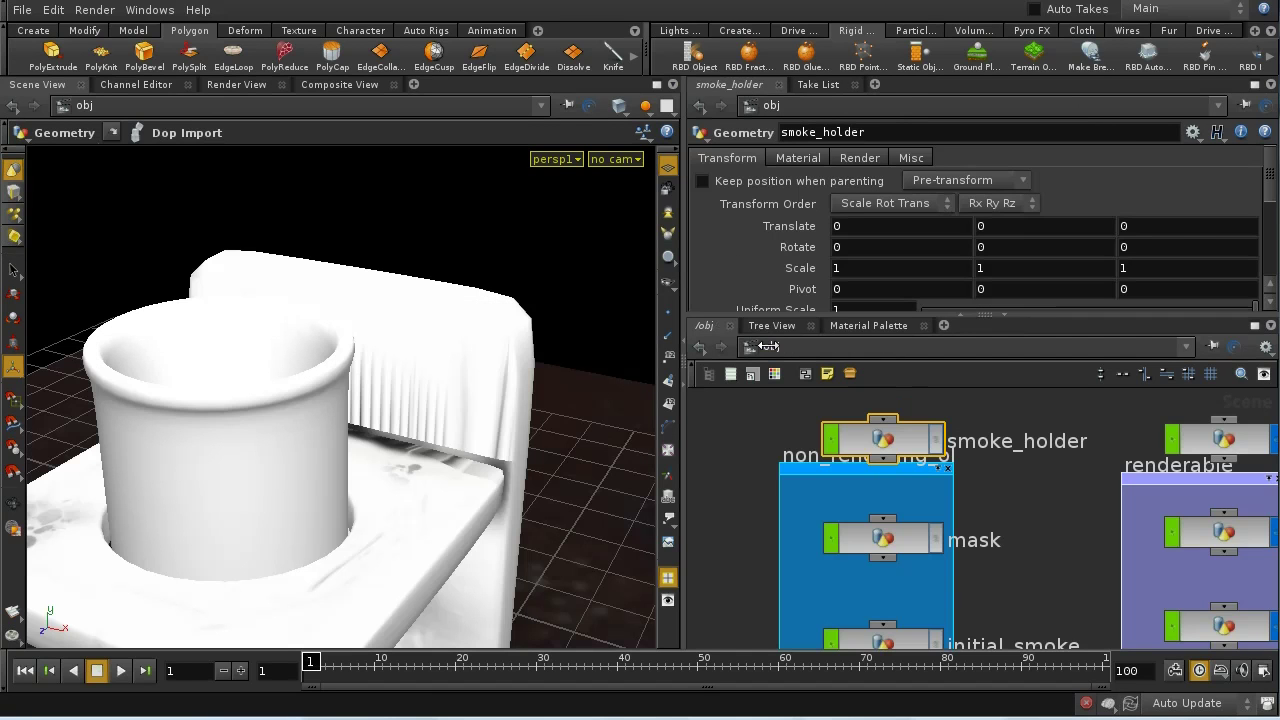
double_click(890, 540)
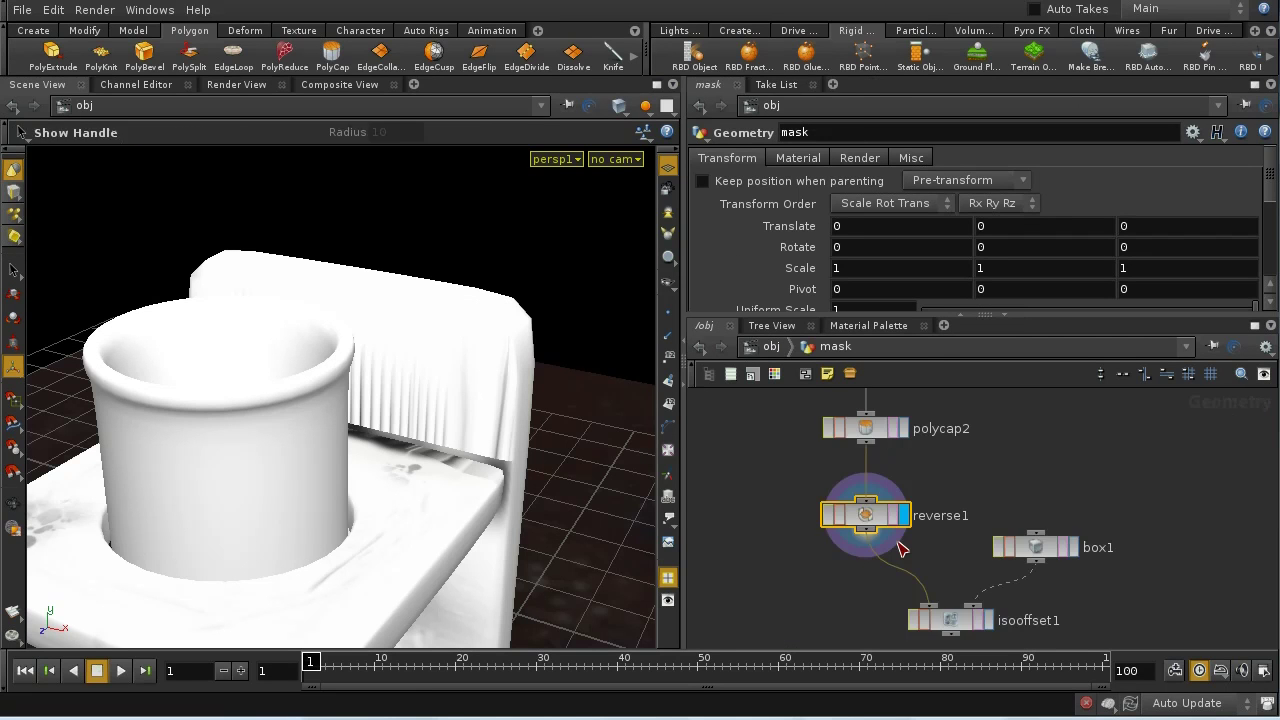
Look over the start of the mask network with its sticky note and view the closed mask geometry from the side
scroll(990, 498, up, 6)
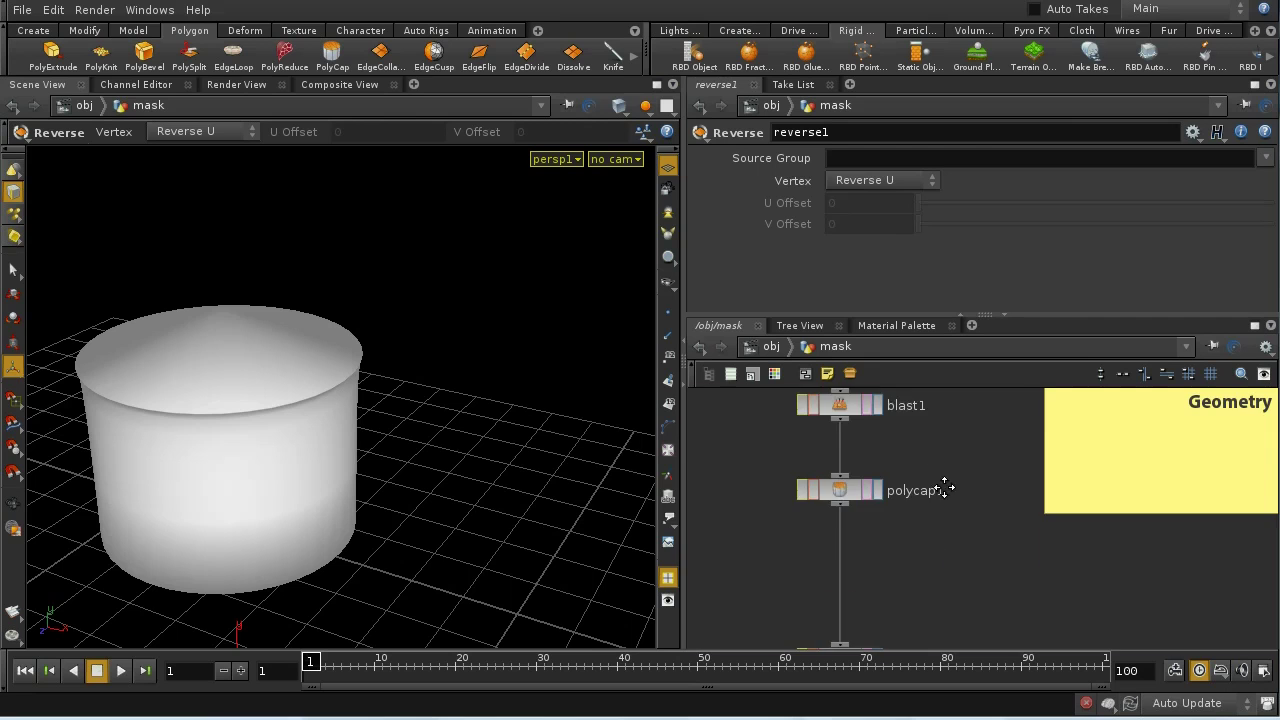
scroll(931, 485, up, 3)
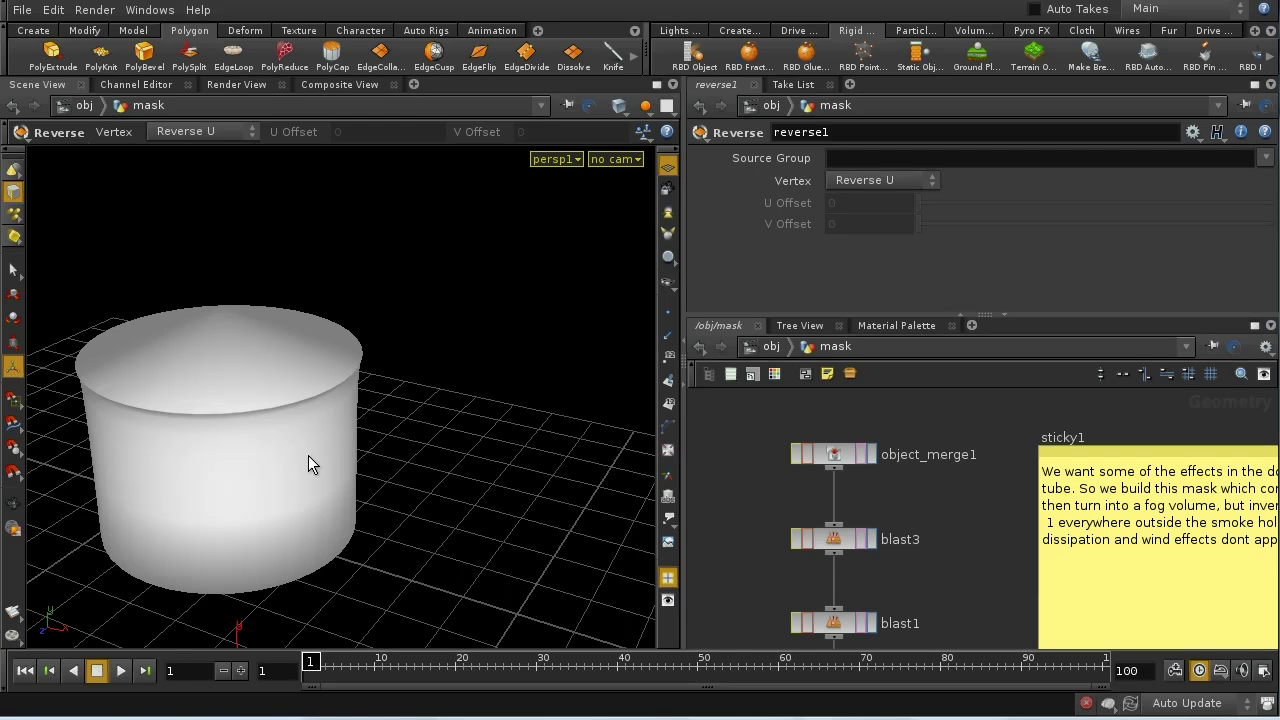
key(Escape)
drag(288, 428, 375, 436)
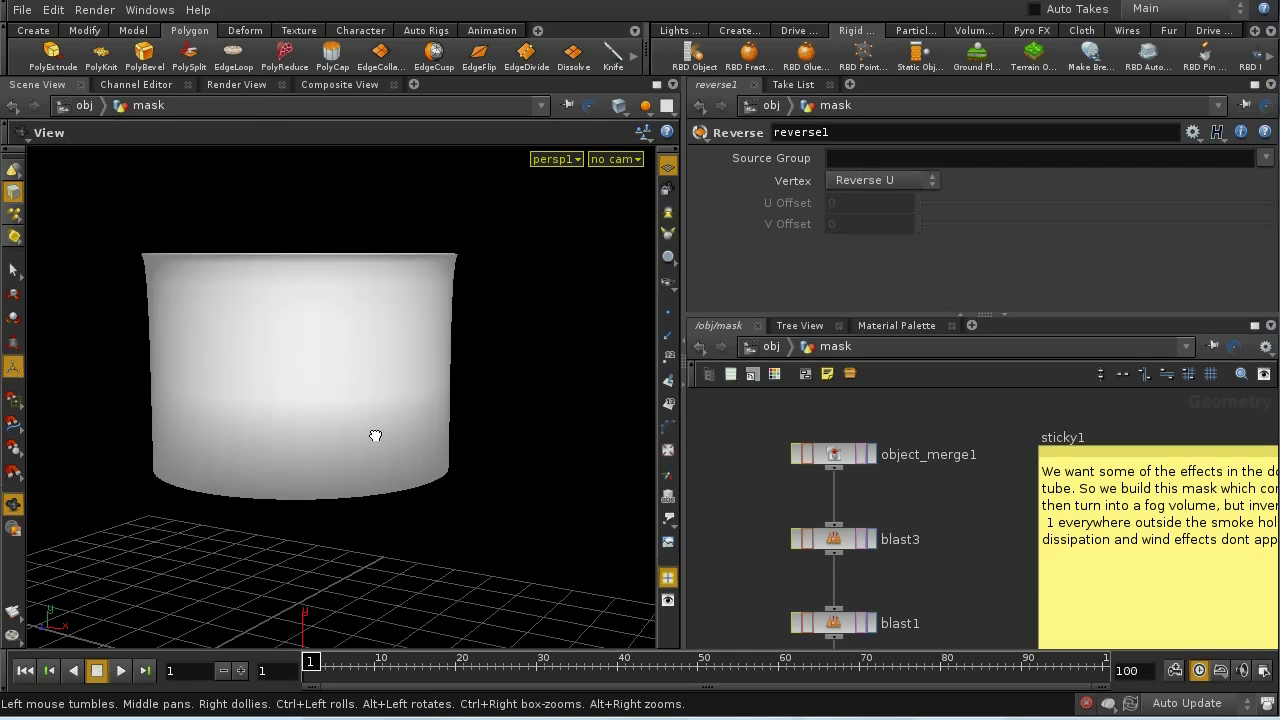
key(Return)
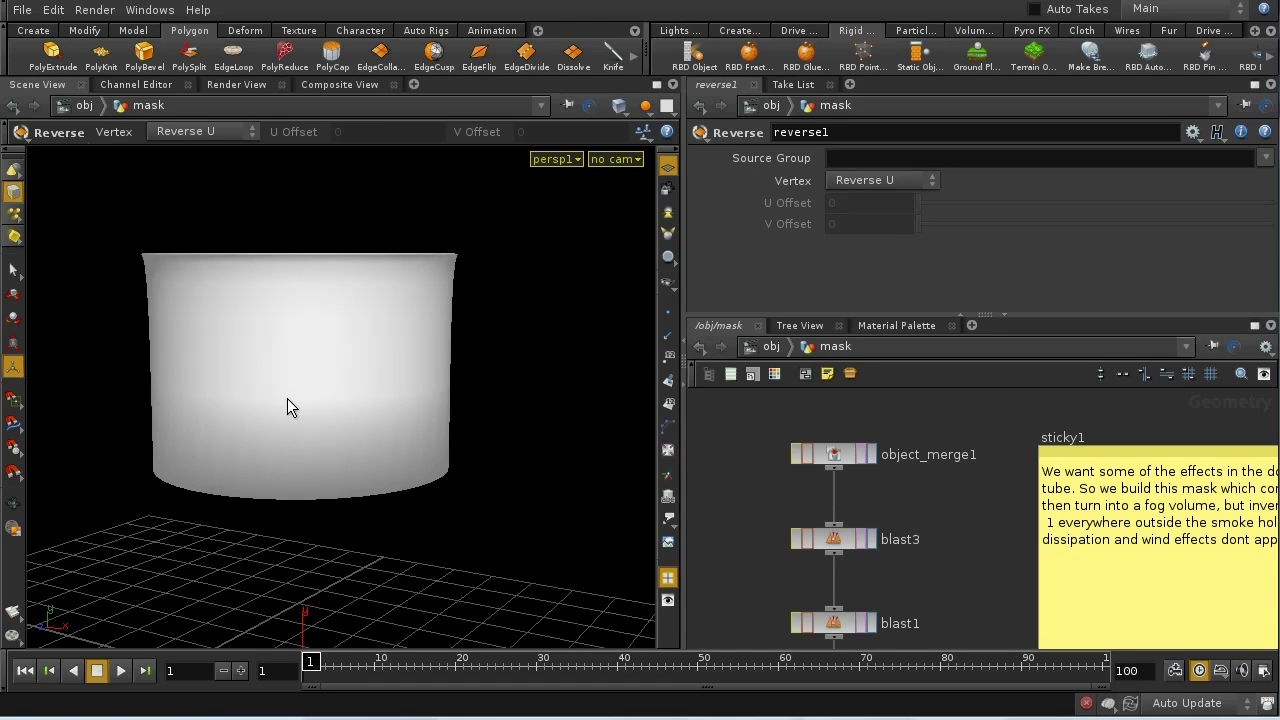
key(space)
right_drag(300, 329, 300, 377)
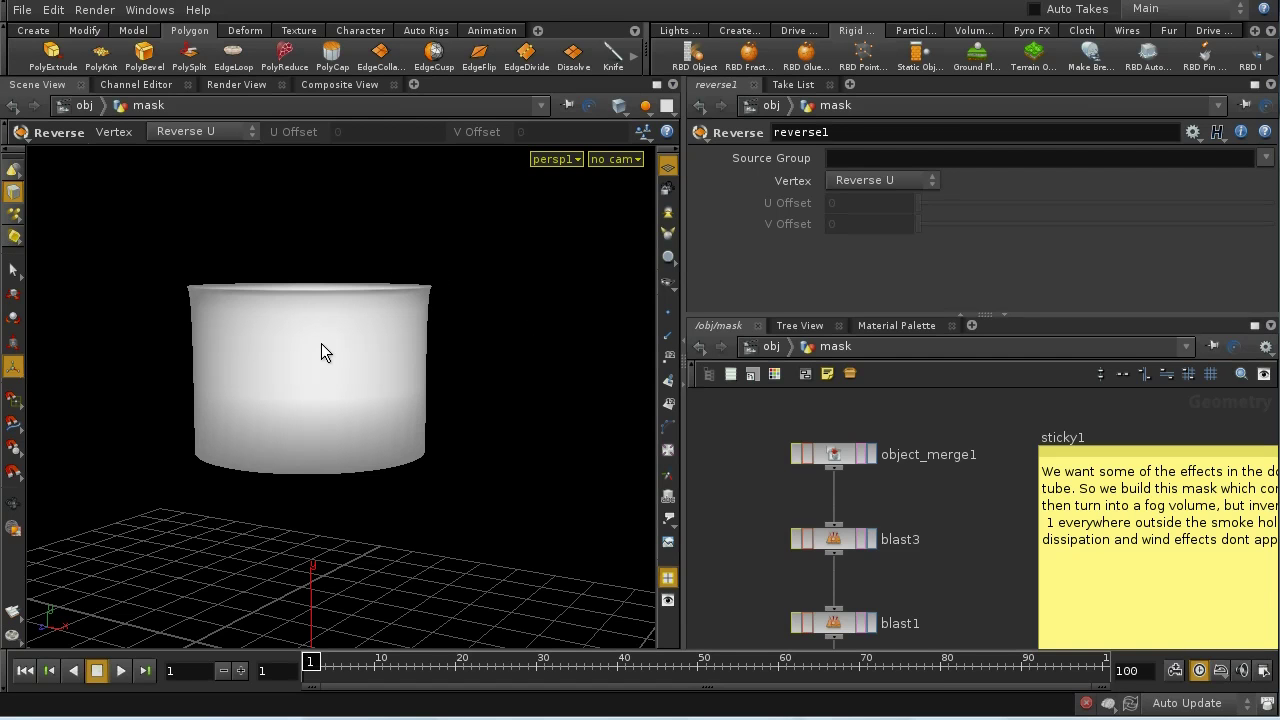
Check the merged object path of object_merge1 in the mask network, then display blast3 and view it from above
click(855, 454)
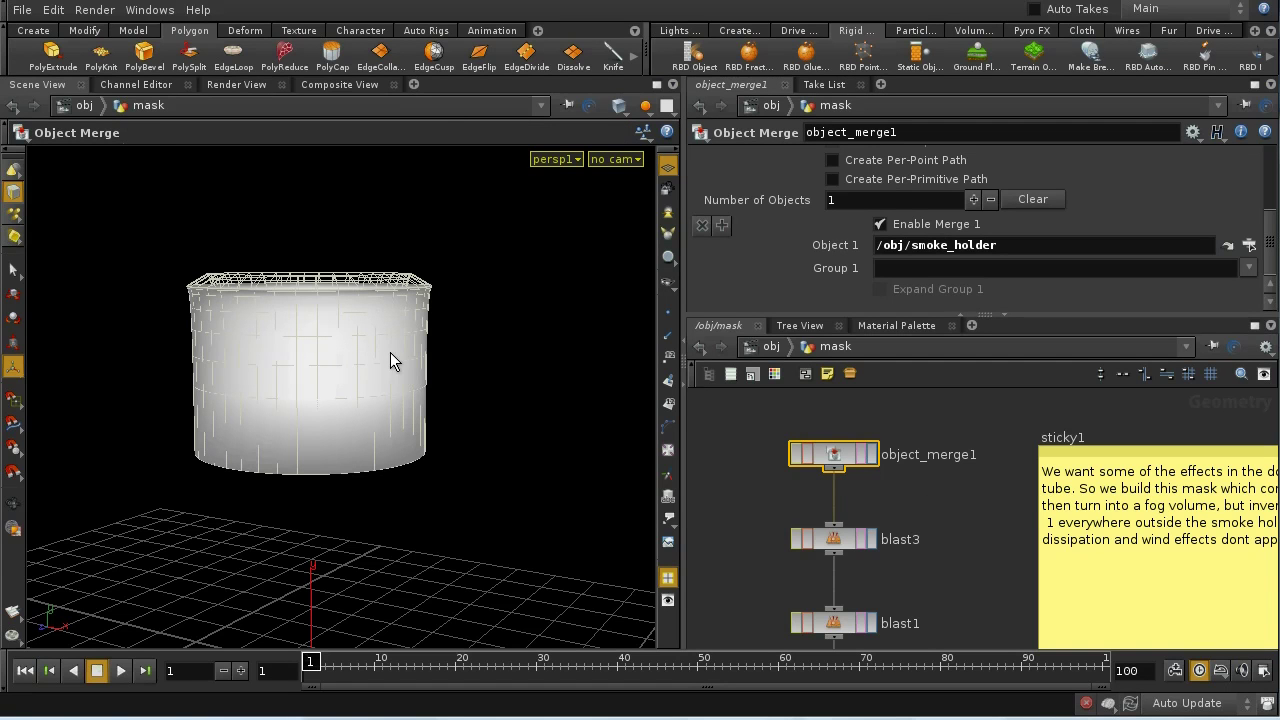
drag(371, 426, 411, 426)
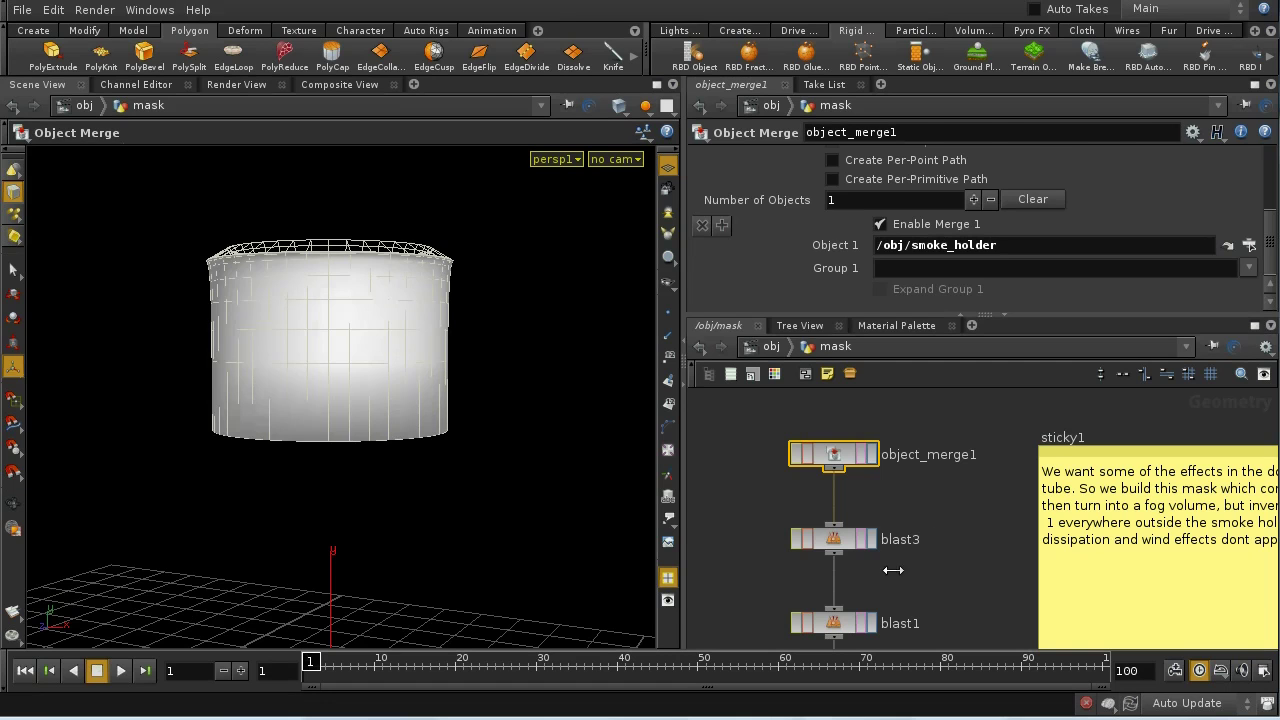
click(872, 539)
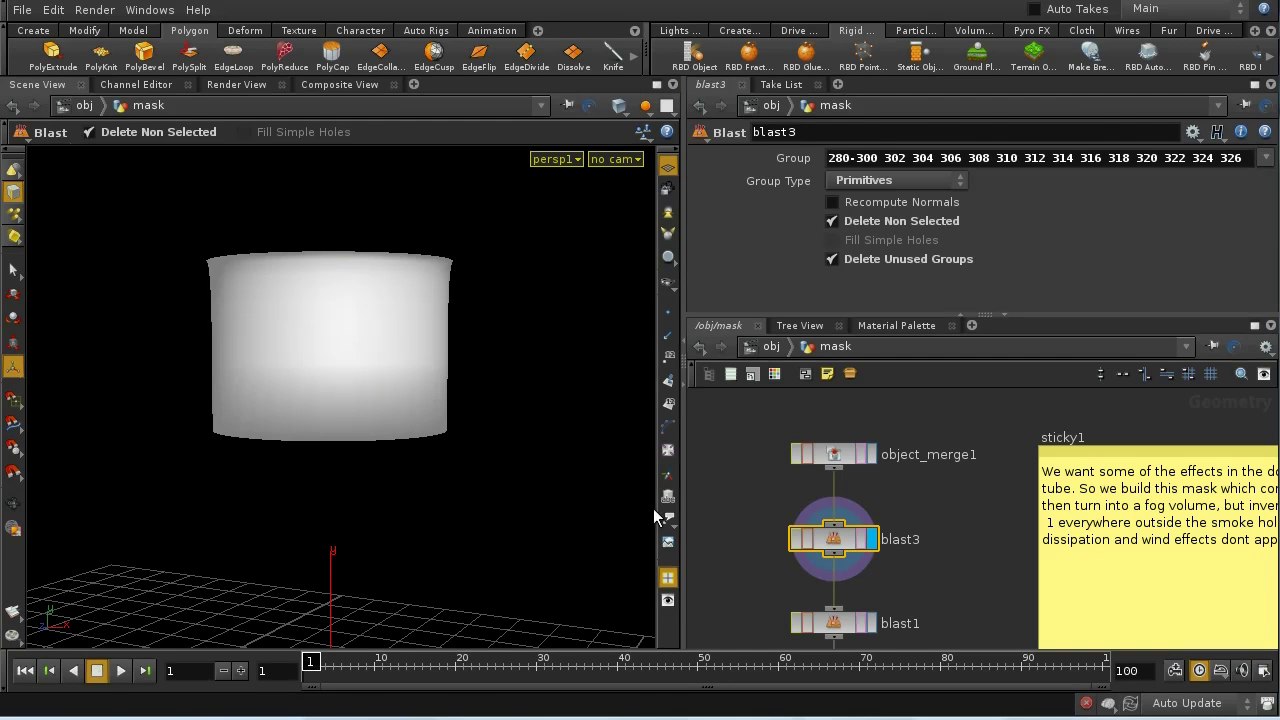
drag(653, 508, 555, 540)
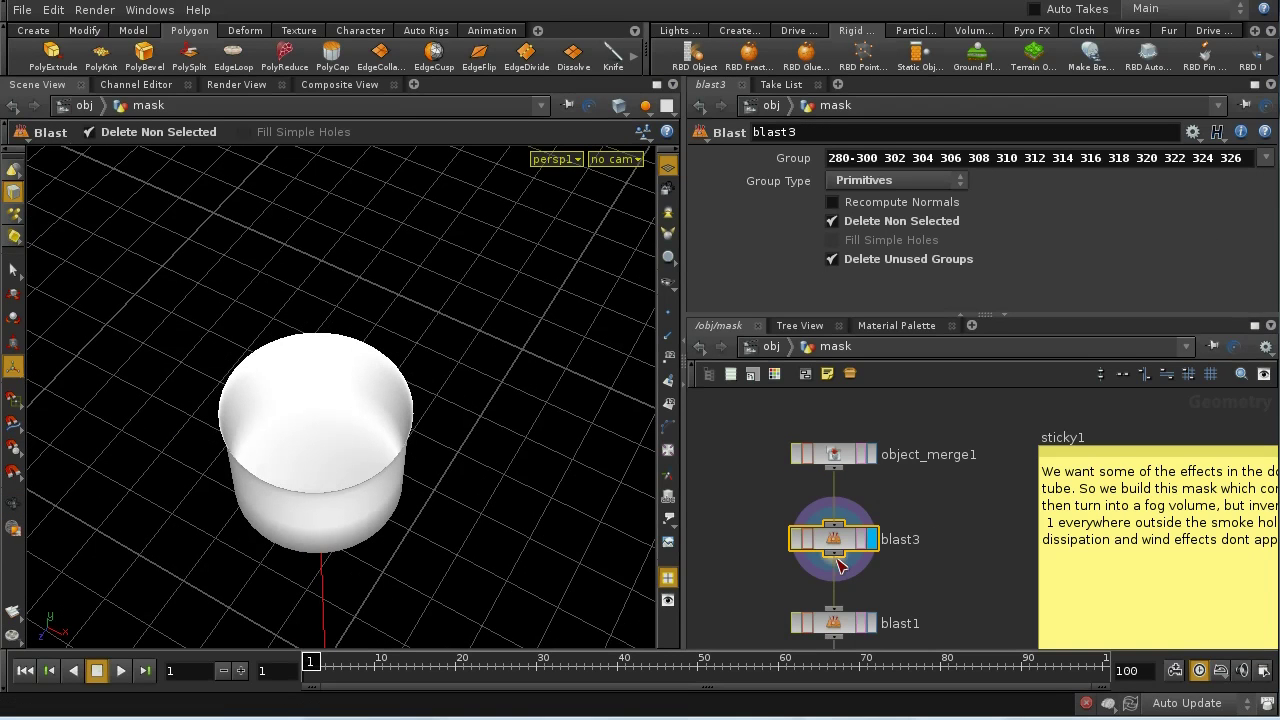
Display and select blast1 and polycap1 in turn to examine the bottom removal and the capped upper opening
click(864, 622)
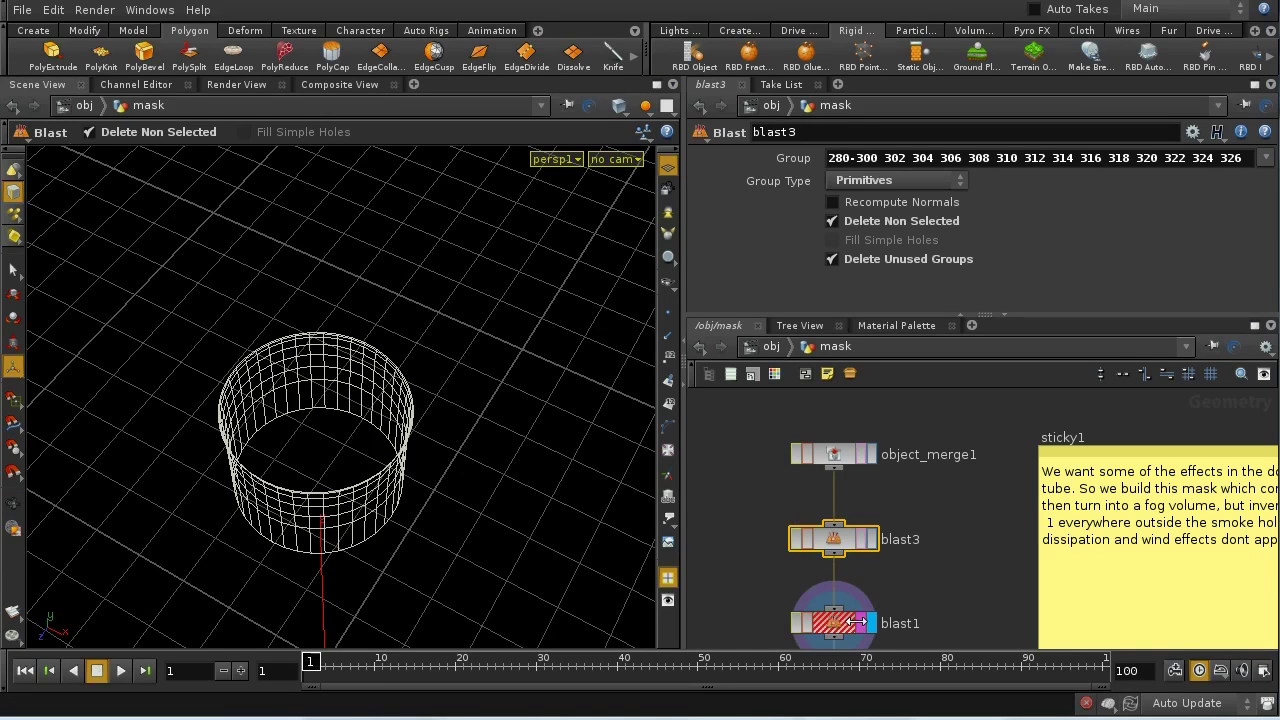
middle_drag(934, 608, 919, 510)
click(830, 527)
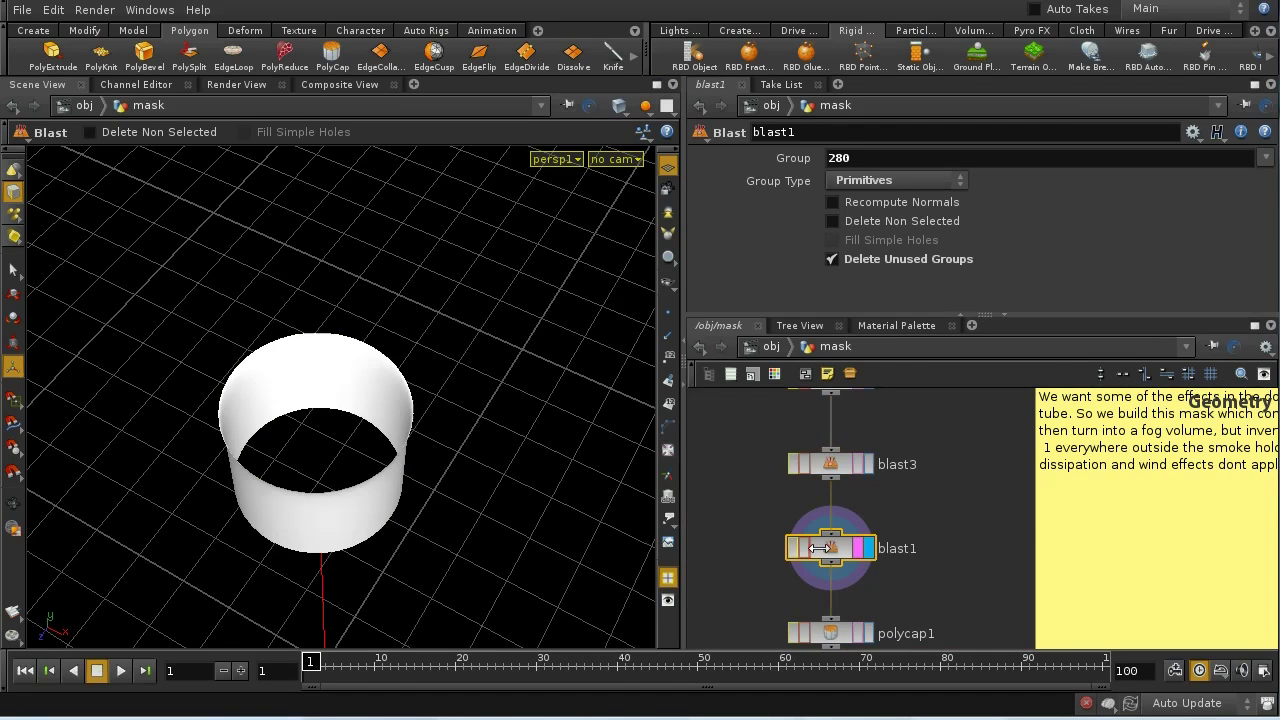
click(815, 553)
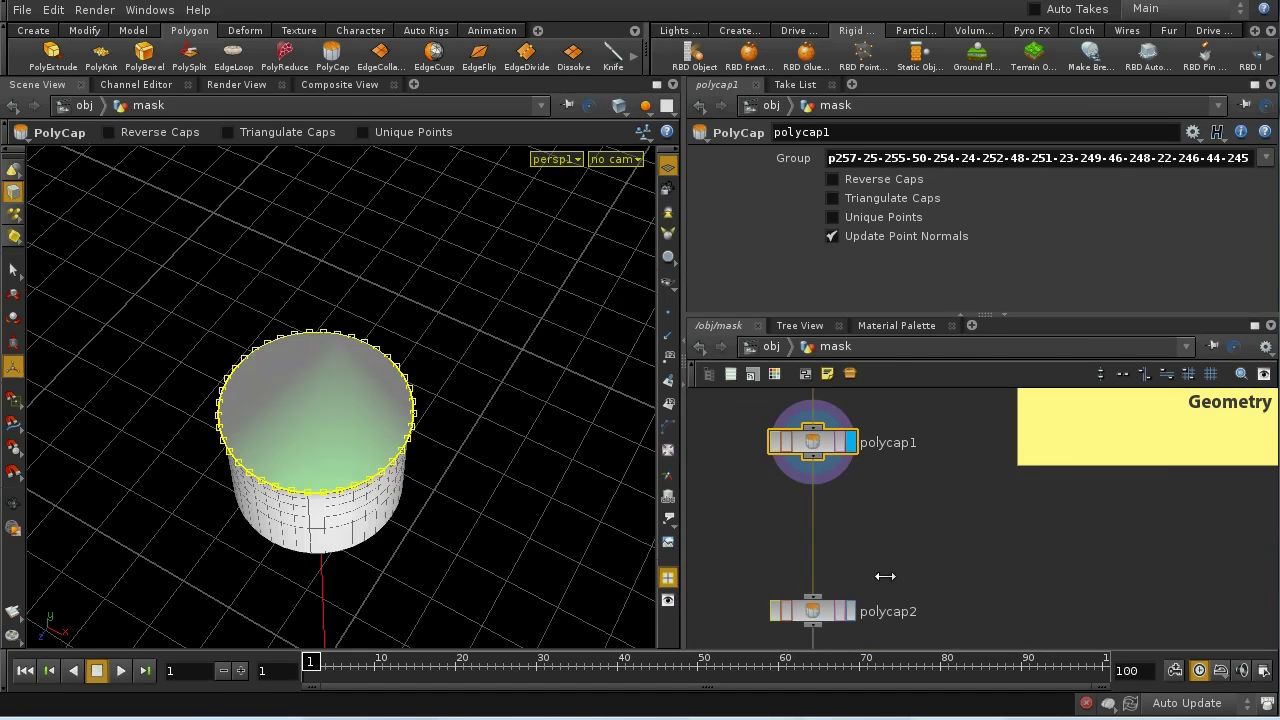
Select and display polycap2 and reverse1 in turn, viewing the capped mask geometry from a lower angle
click(819, 612)
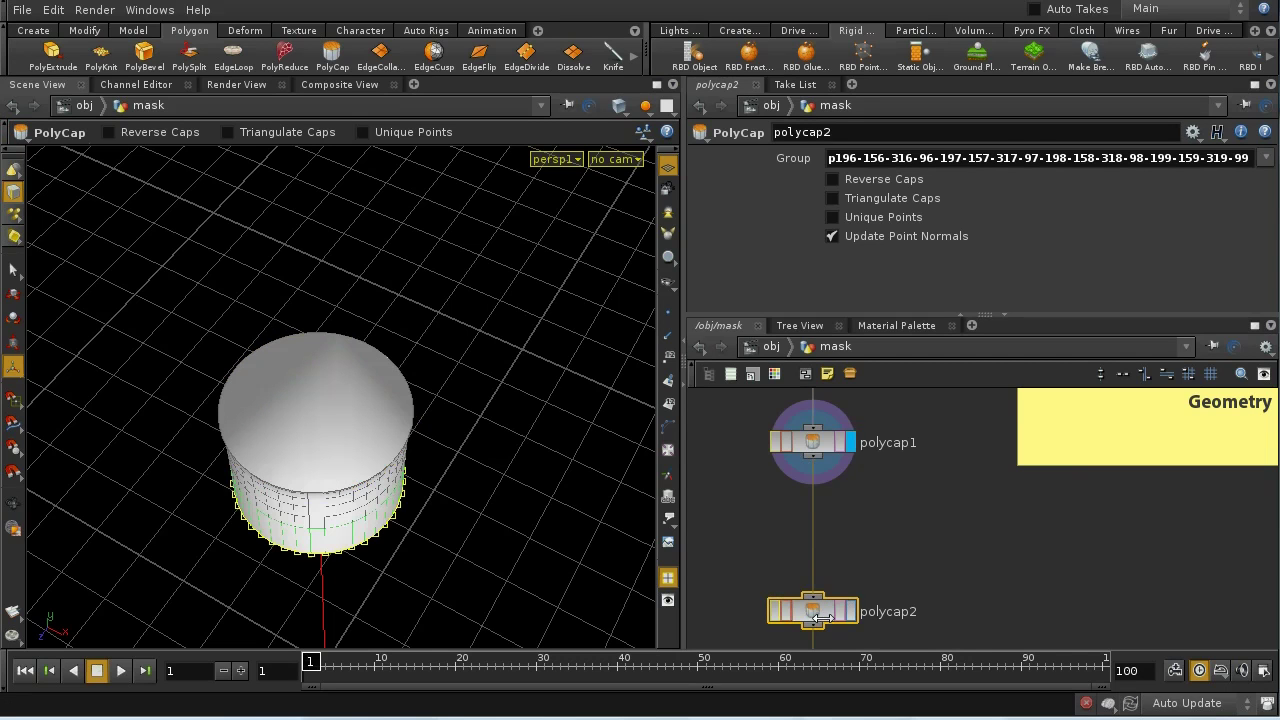
click(851, 611)
drag(498, 552, 505, 505)
scroll(877, 532, down, 4)
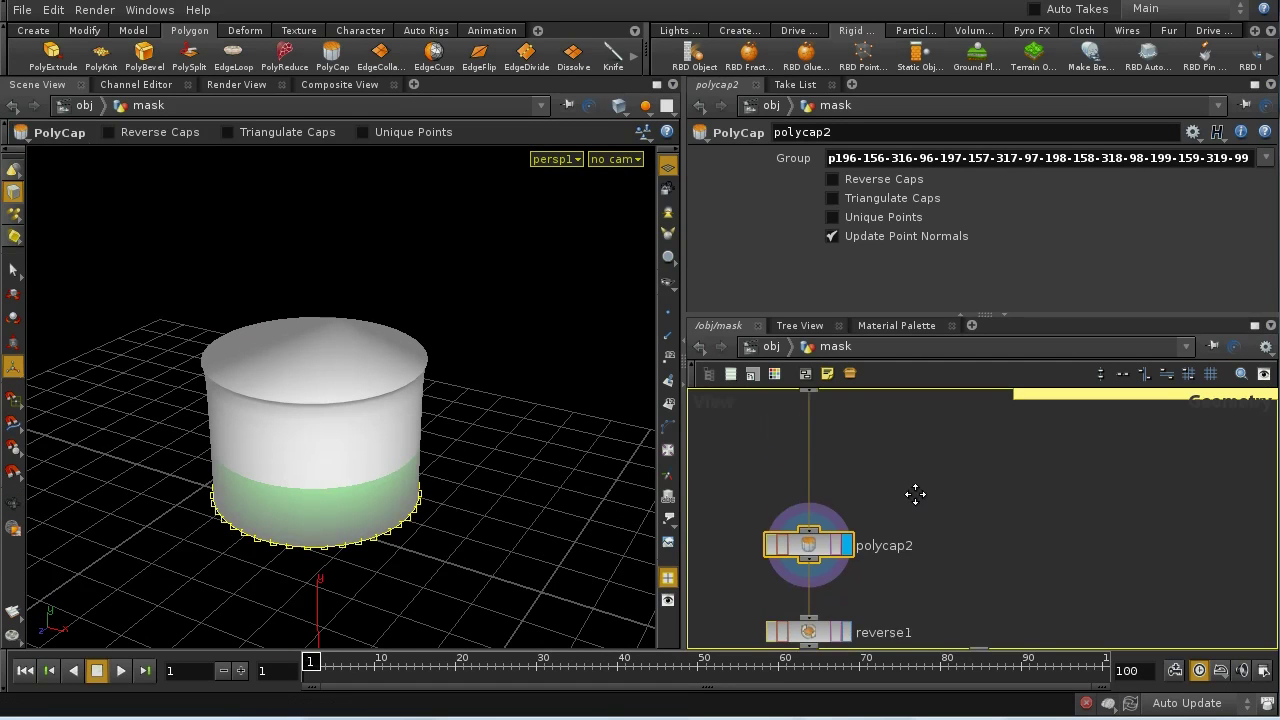
click(815, 567)
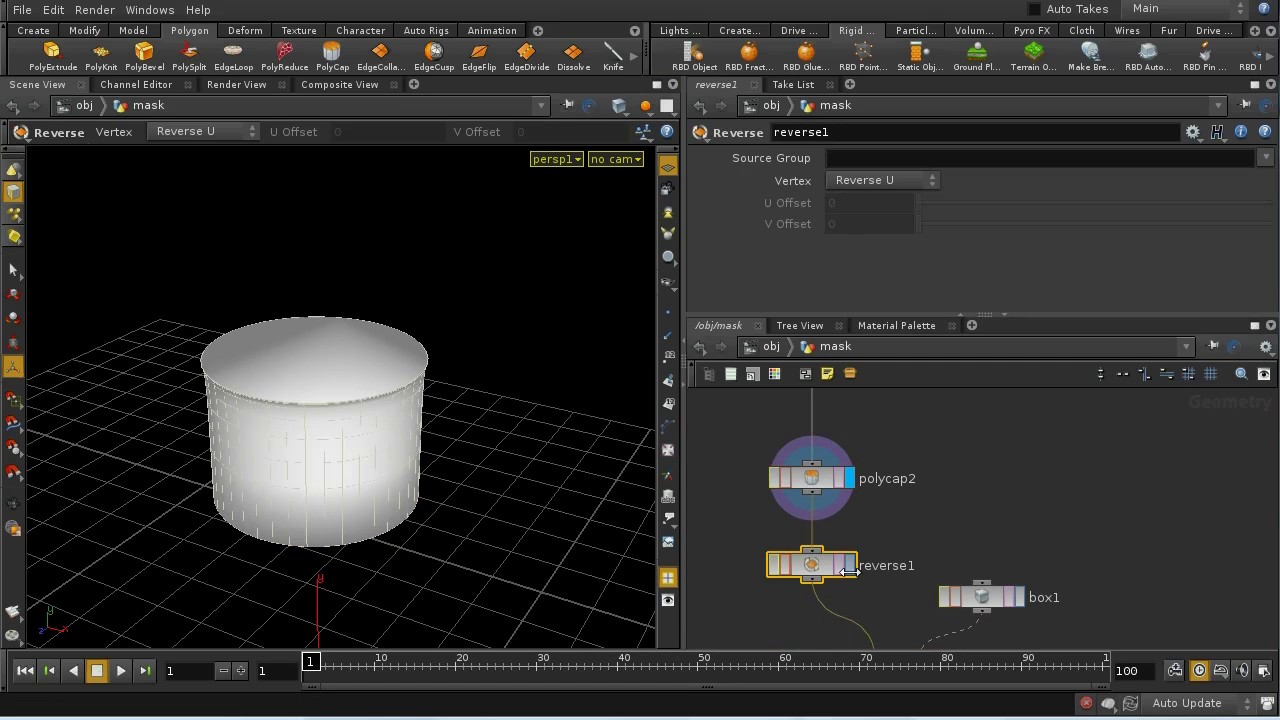
click(850, 565)
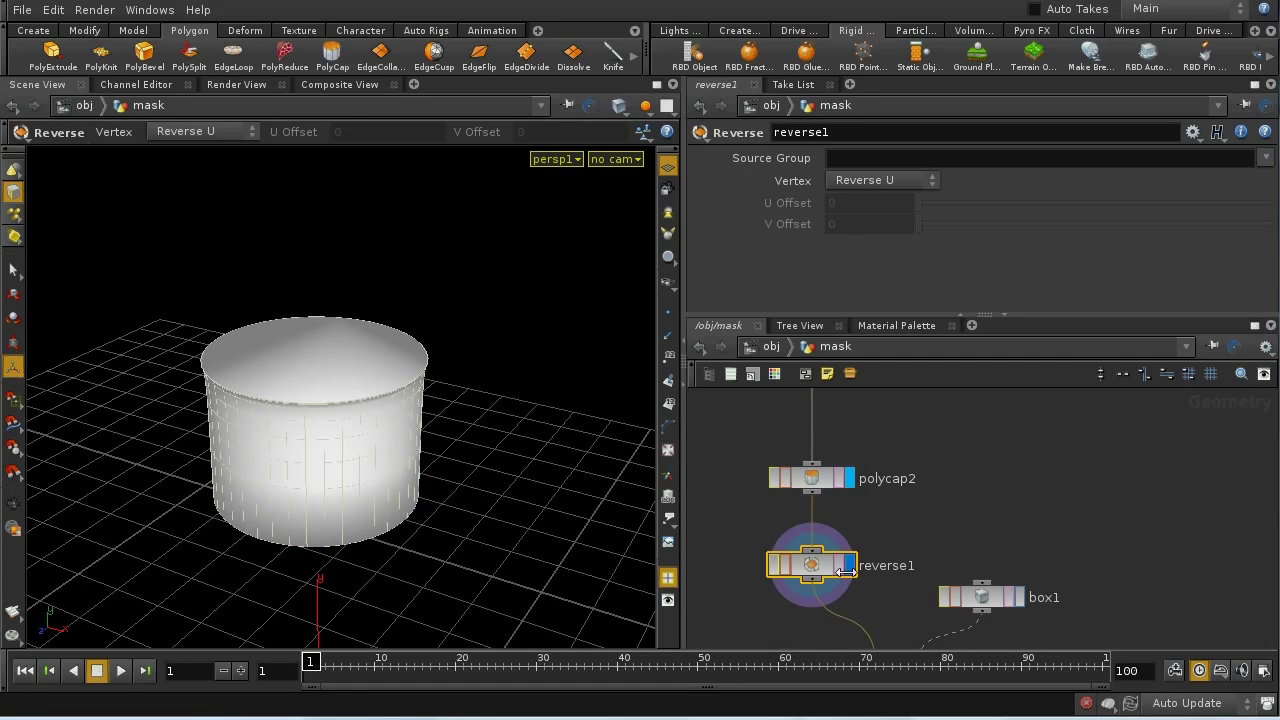
click(666, 385)
click(666, 385)
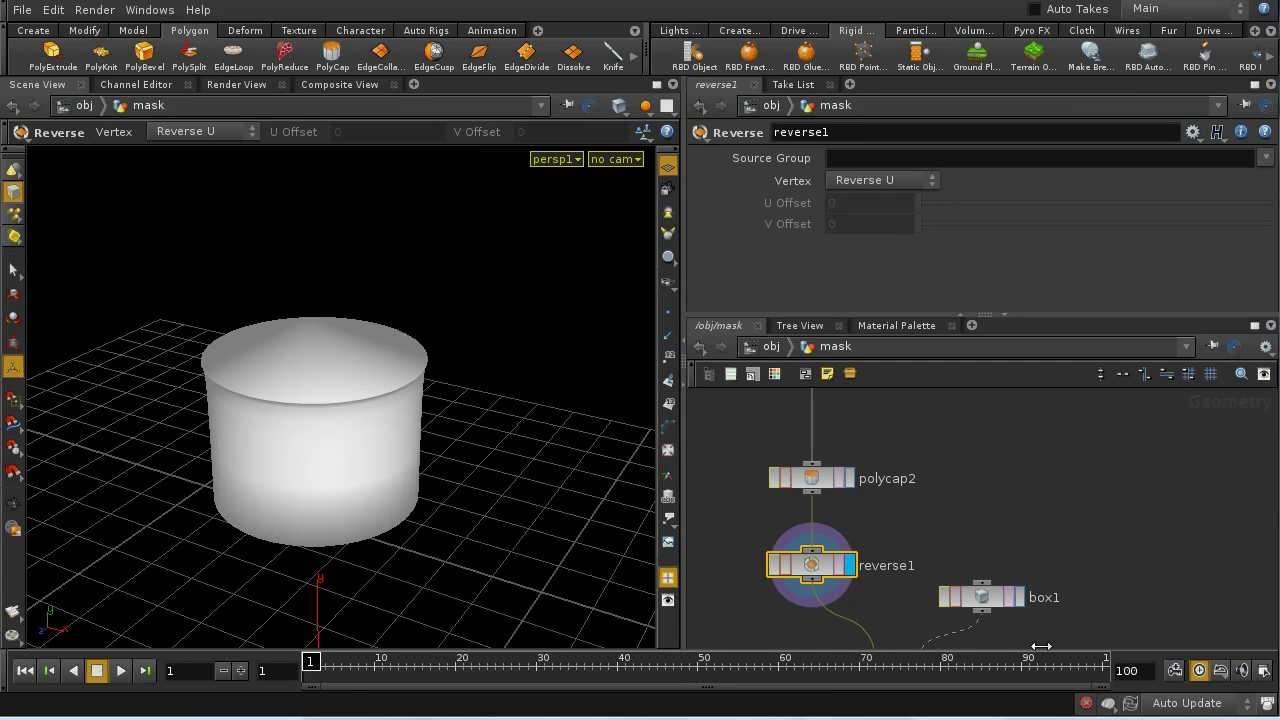
Select box1 and view its bounding box around the whole mask geometry, checking its size and center
scroll(1047, 552, down, 2)
click(1008, 538)
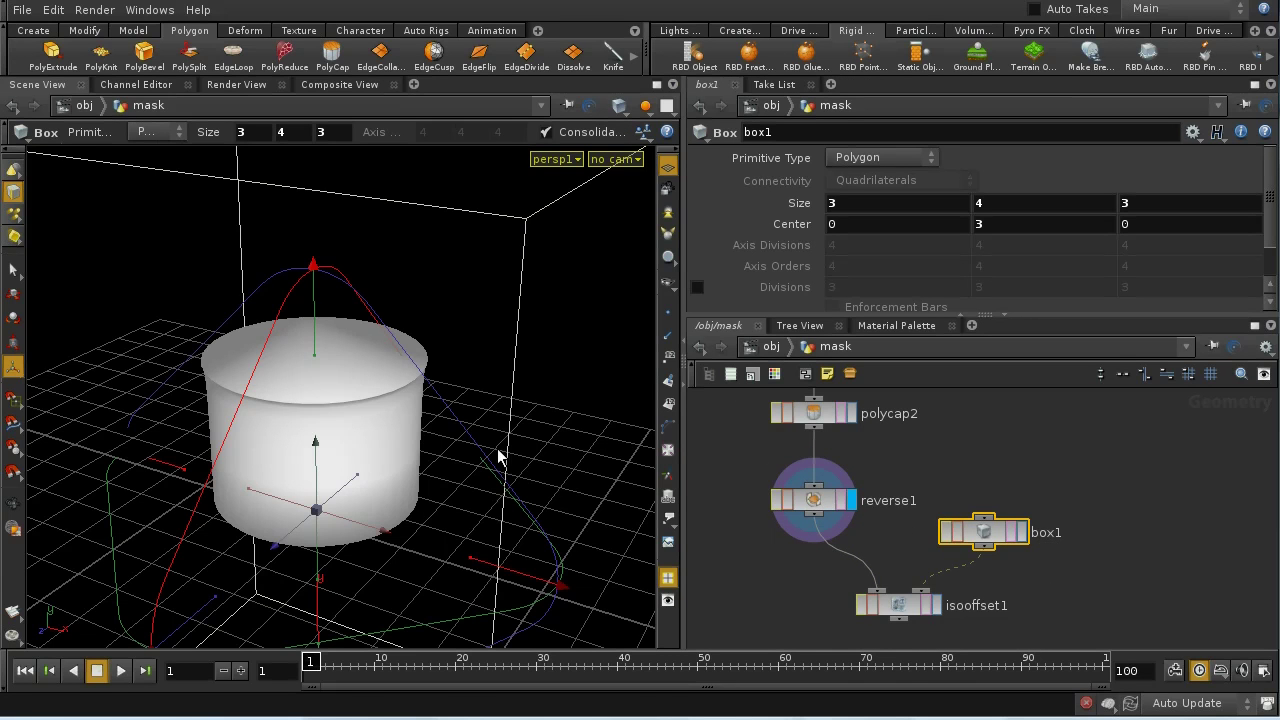
key(Escape)
drag(429, 434, 437, 540)
key(Return)
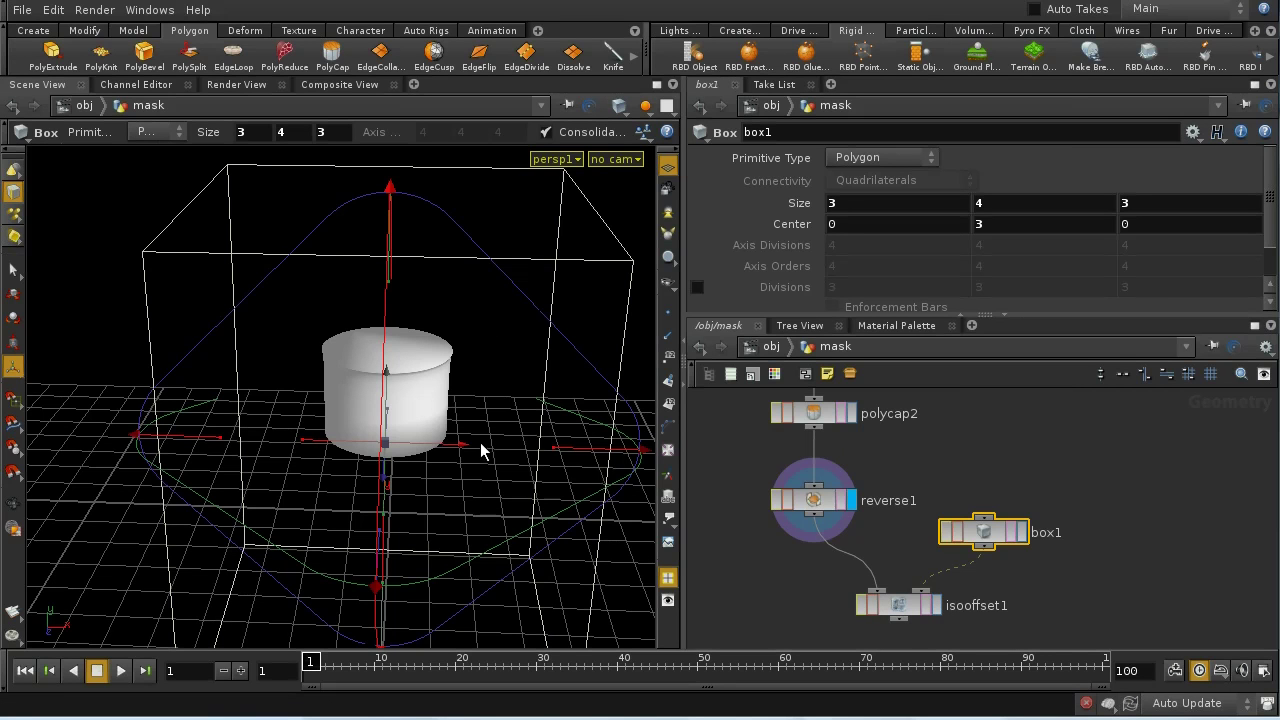
Select and display isooffset1 in the mask network and examine its fog volume options down to Invert Sign
click(935, 605)
click(902, 606)
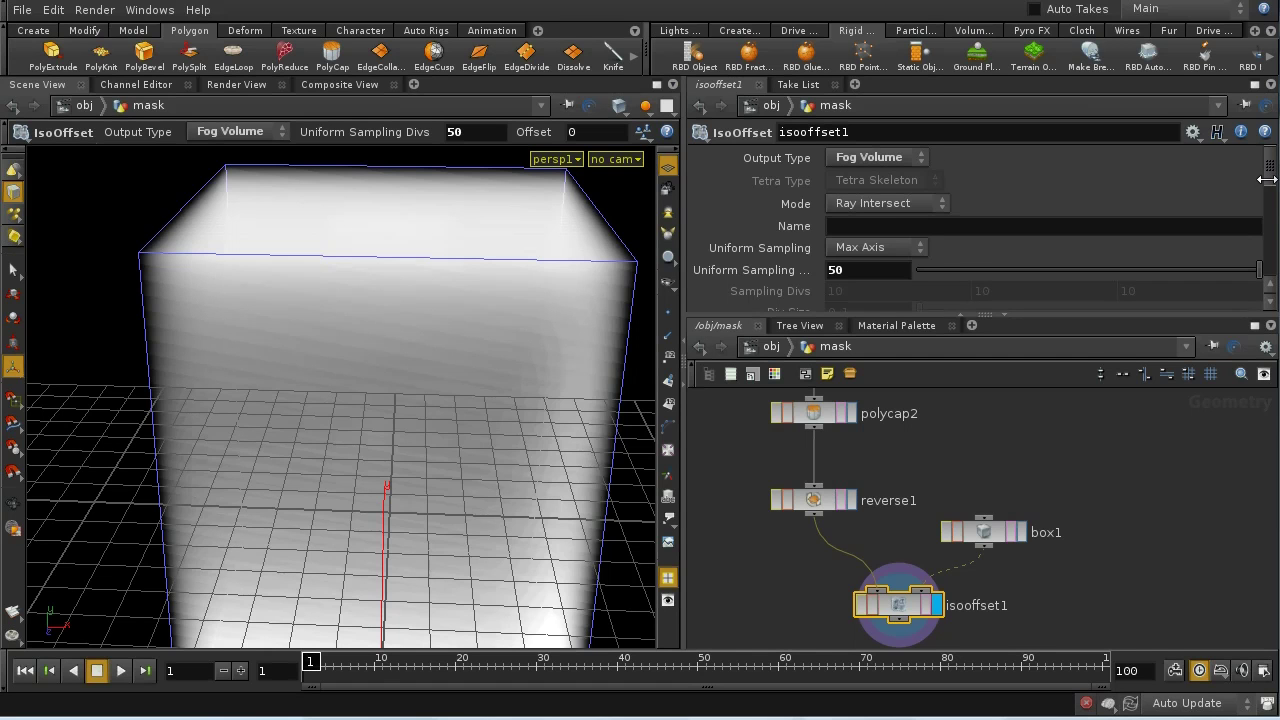
drag(1267, 179, 1270, 251)
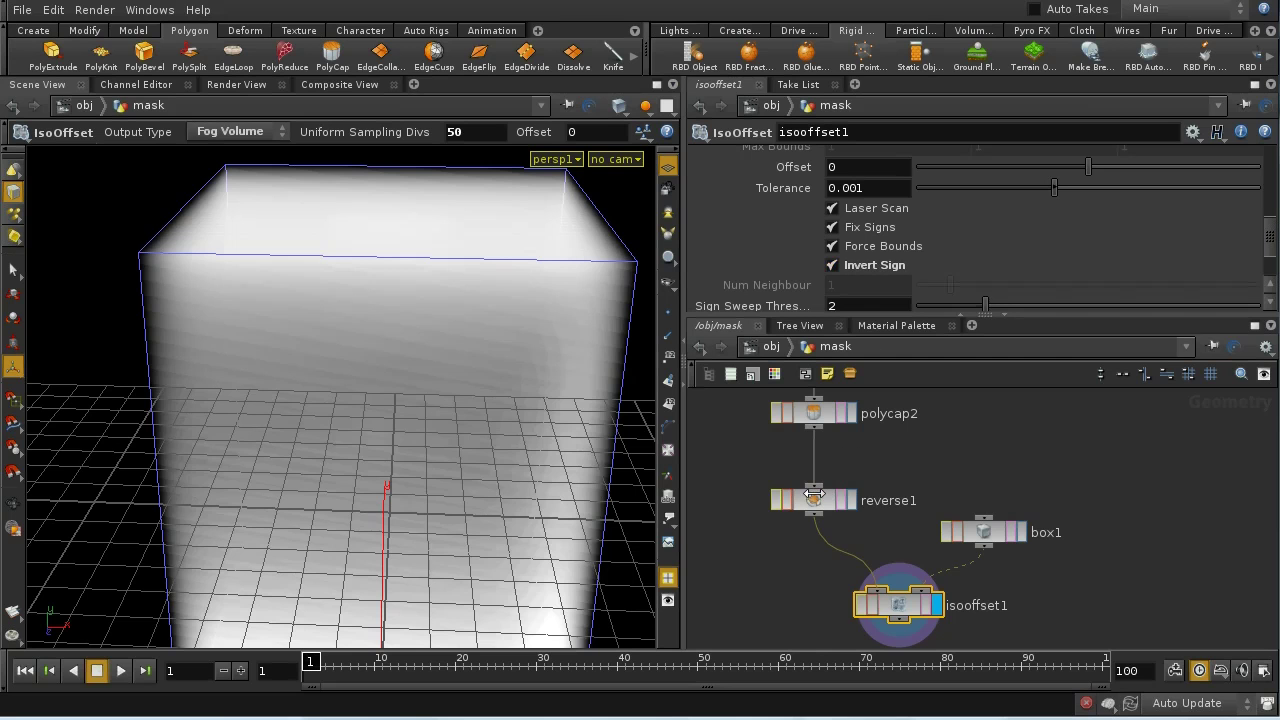
Disable Invert Sign on isooffset1 to compare the fog volume, and enable it again
click(832, 265)
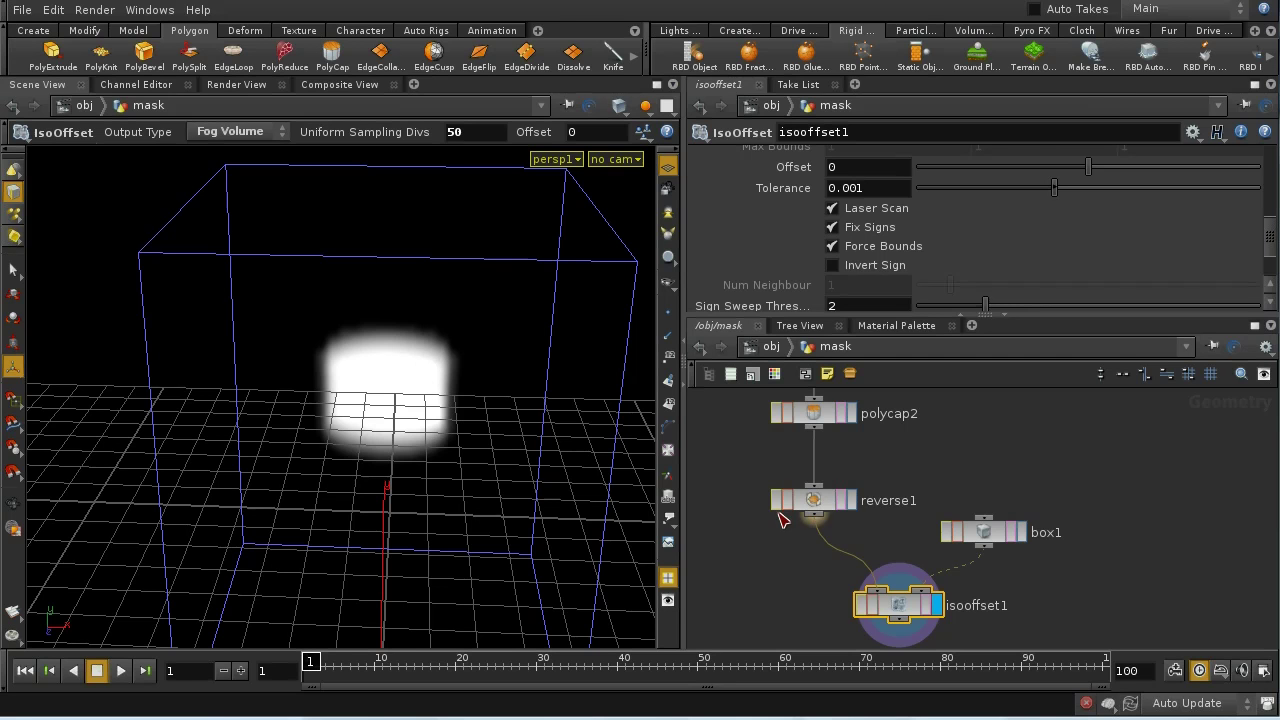
drag(813, 514, 949, 479)
click(832, 265)
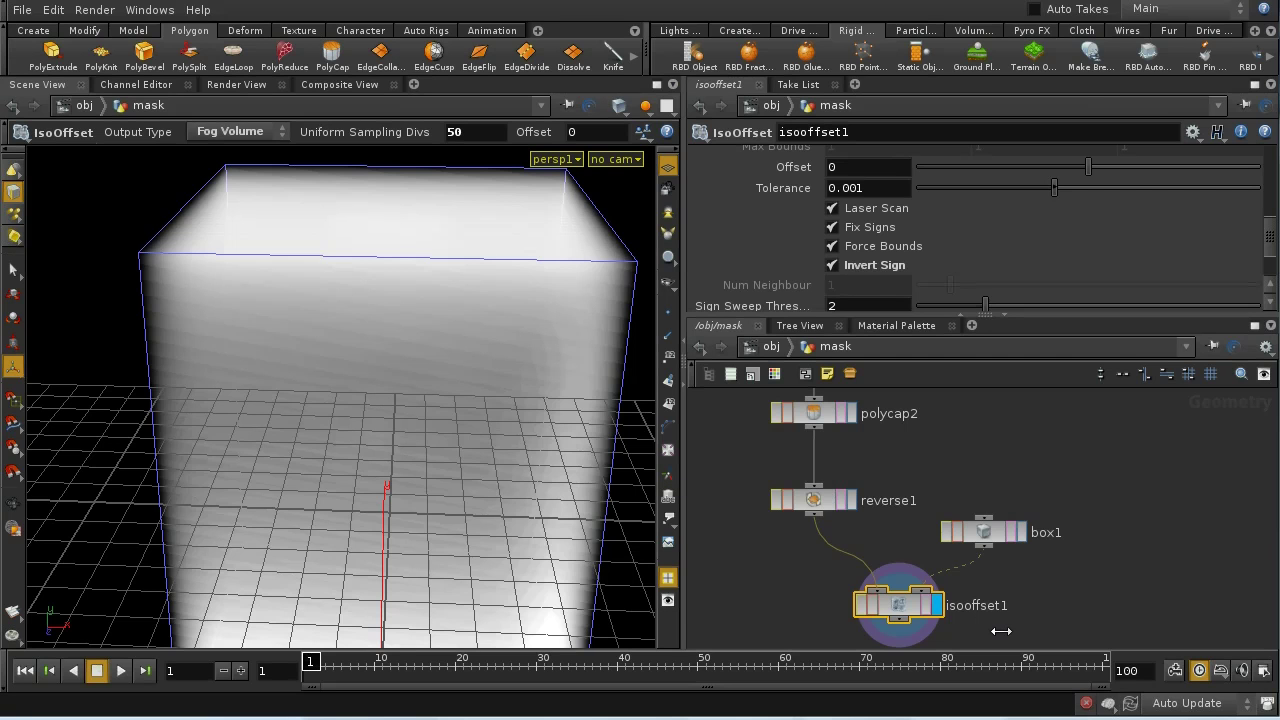
Return to the object level and open the initial_smoke object's network
click(772, 347)
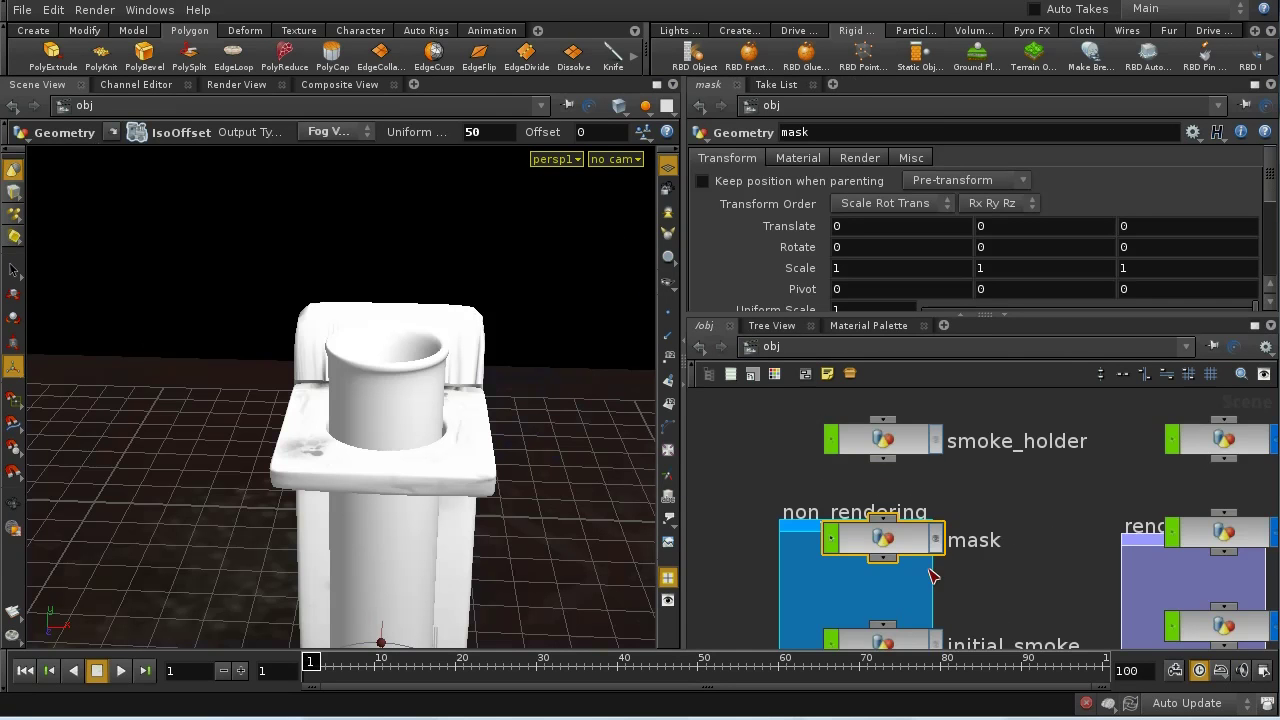
middle_drag(985, 570, 1029, 543)
click(880, 508)
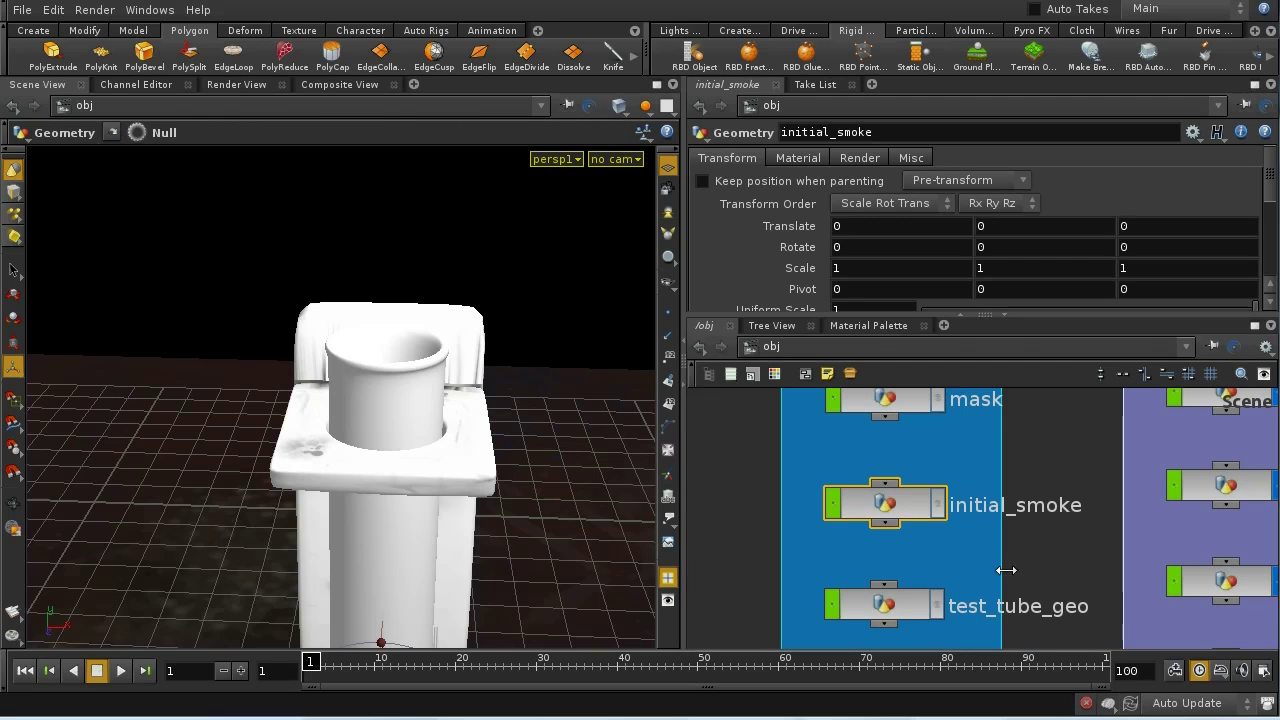
double_click(878, 505)
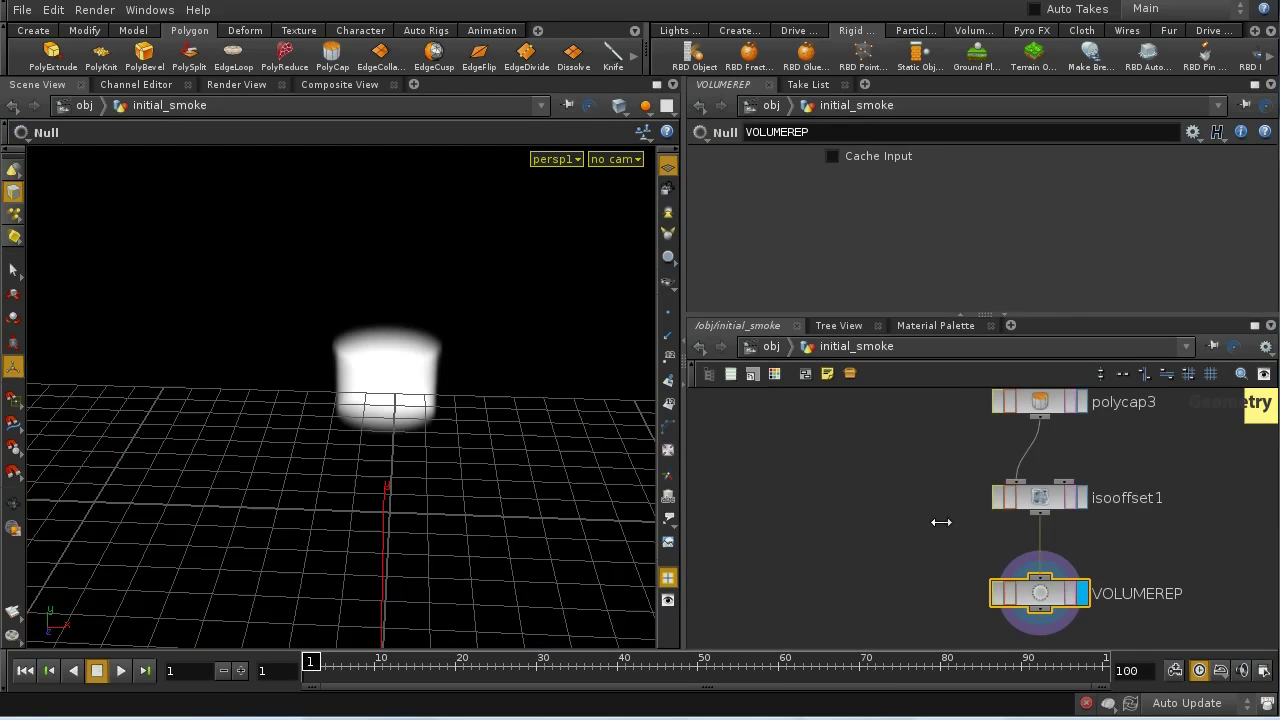
Select and display object_merge1 in initial_smoke to check its merged object path and the incoming holder geometry
scroll(880, 511, up, 1)
scroll(880, 511, up, 2)
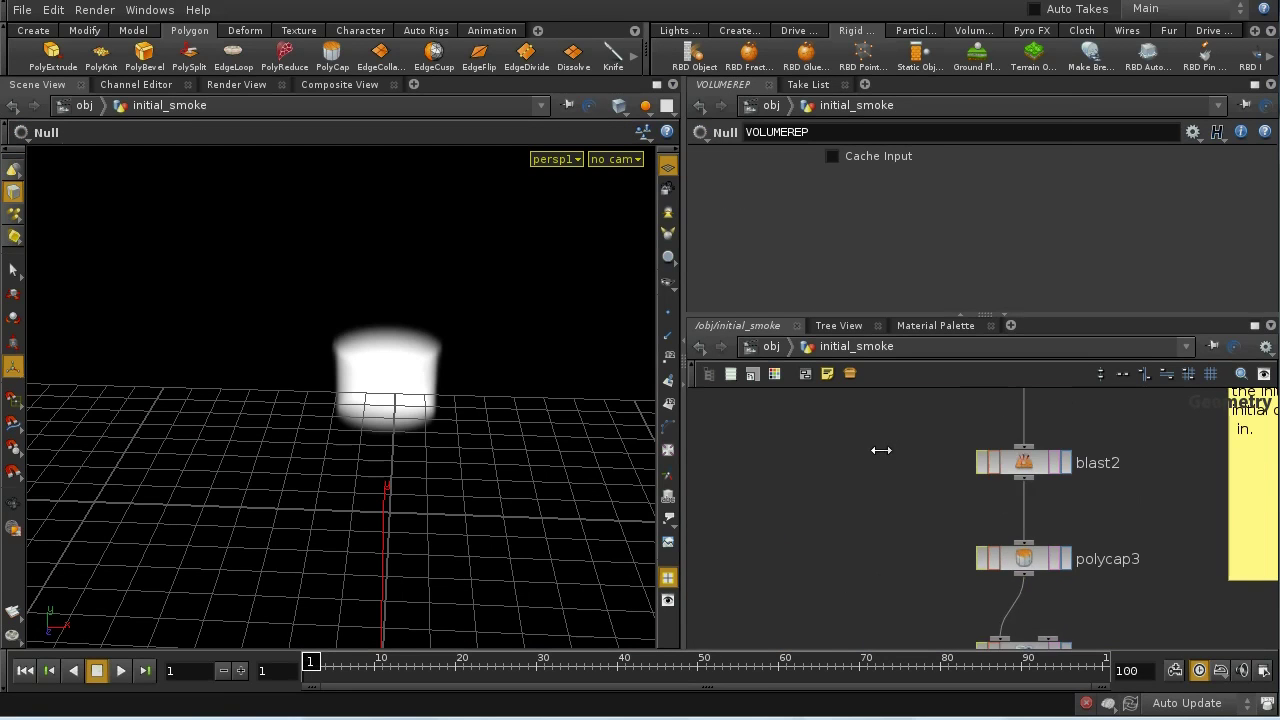
click(994, 494)
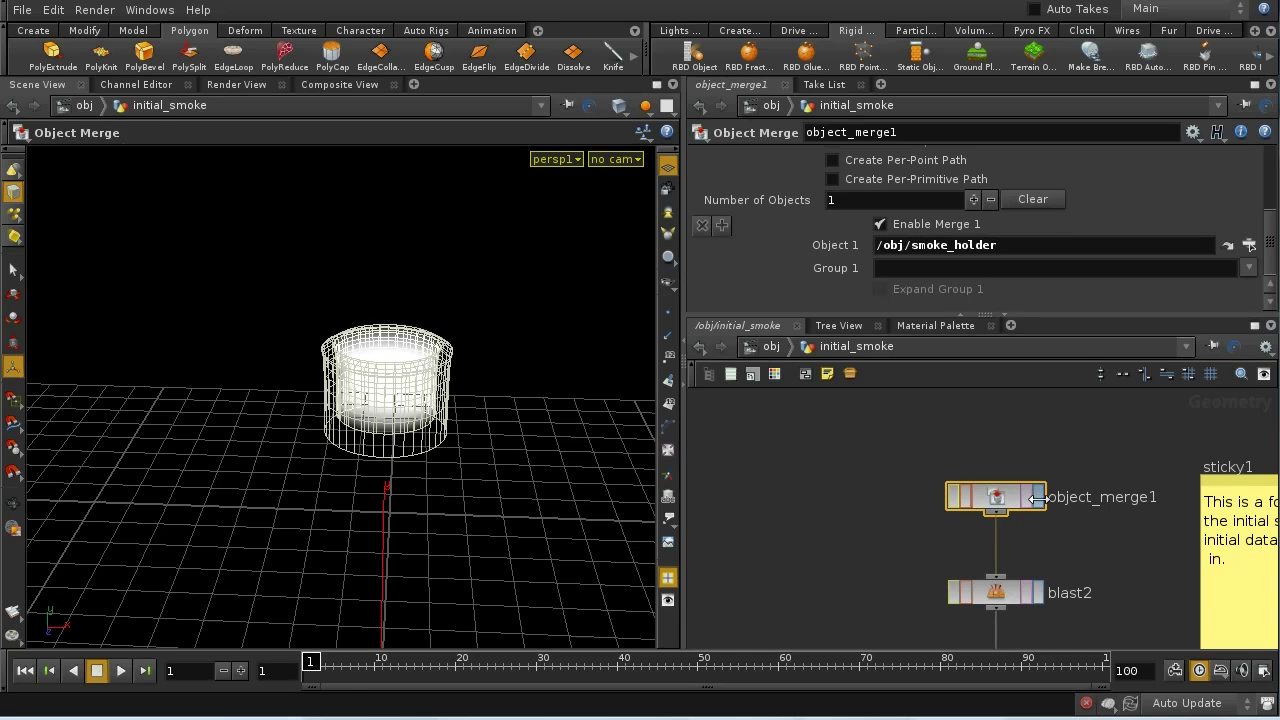
click(1032, 497)
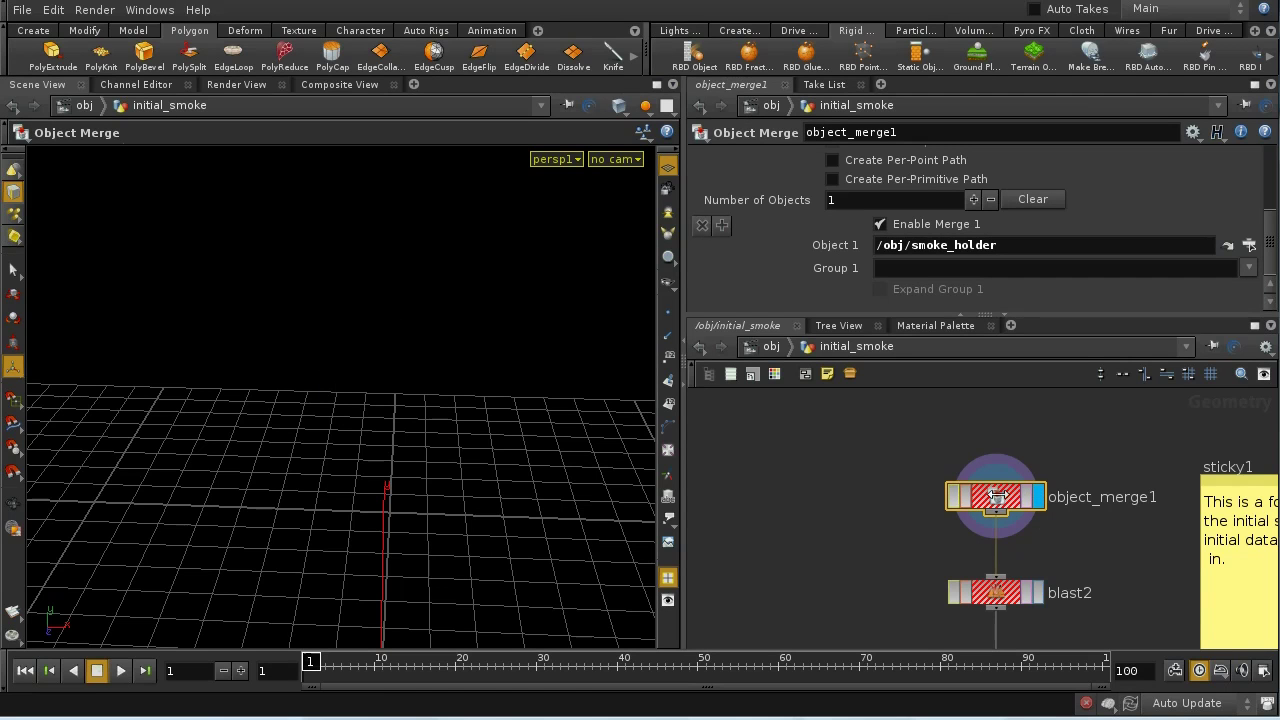
click(995, 494)
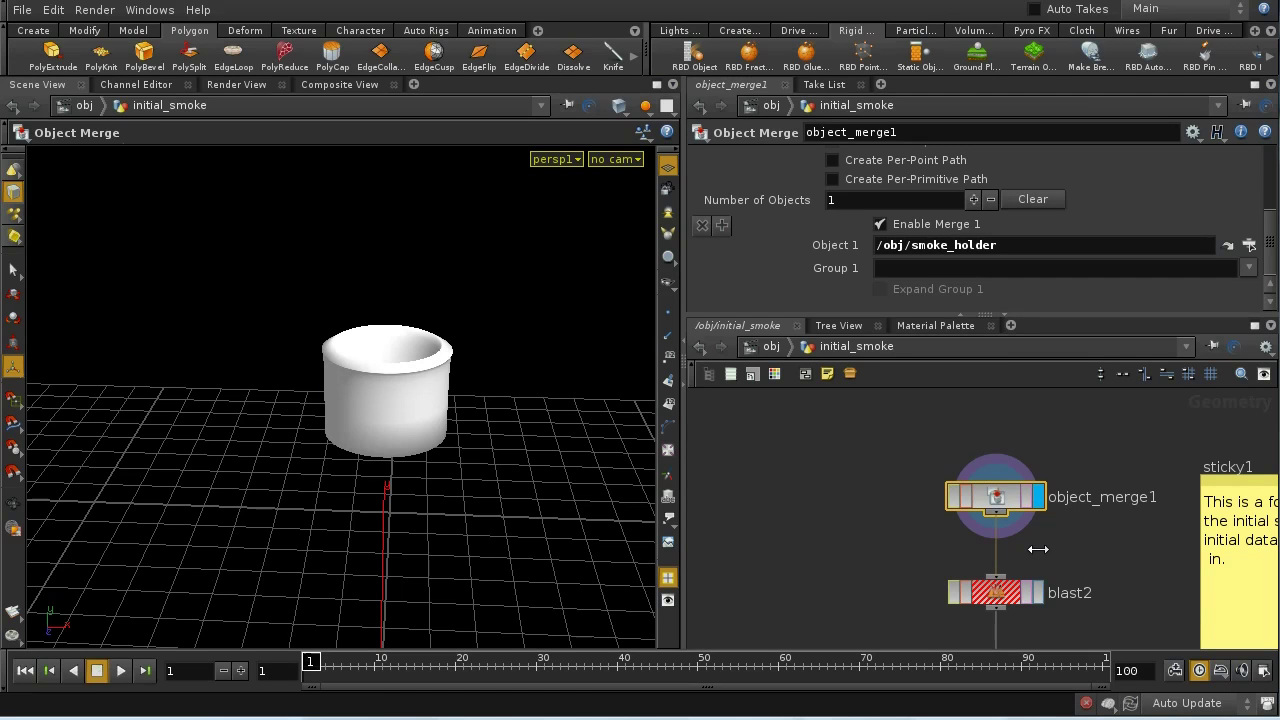
Select and display blast2 and polycap3 in turn to examine how the inner holder surface is isolated and capped
click(1000, 592)
click(1039, 593)
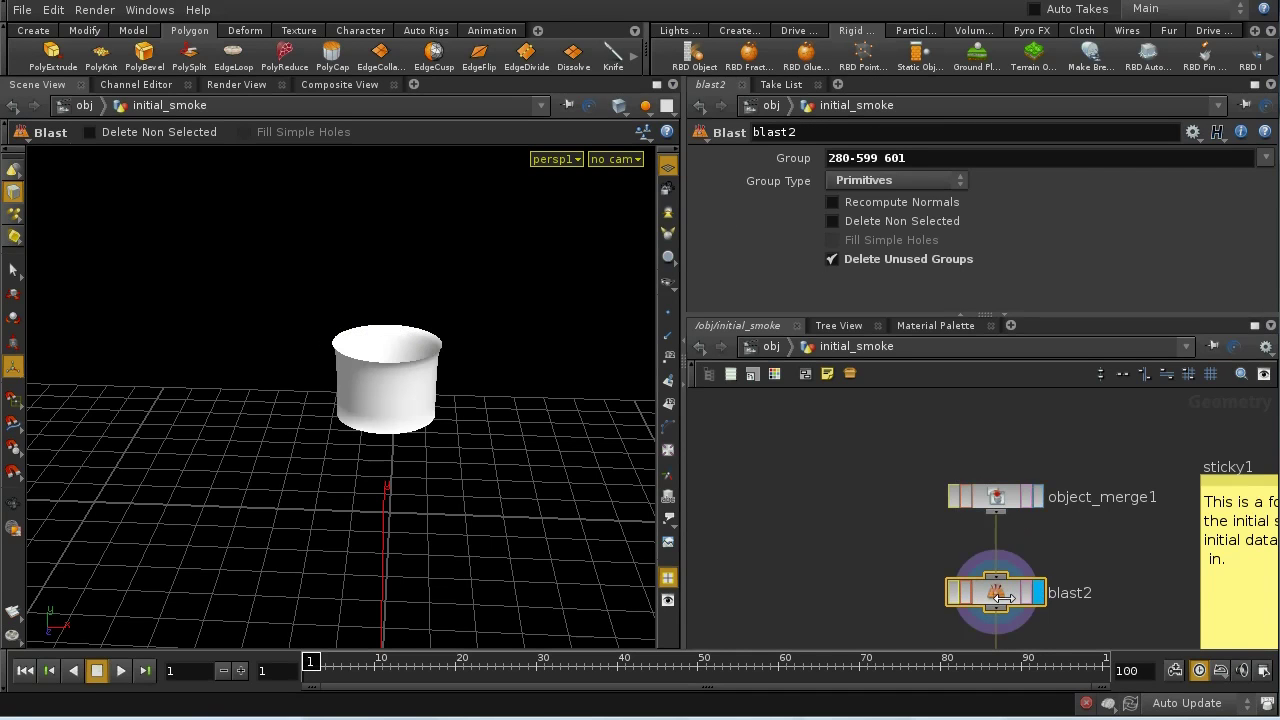
middle_drag(1055, 638, 1049, 537)
click(1008, 571)
click(1031, 572)
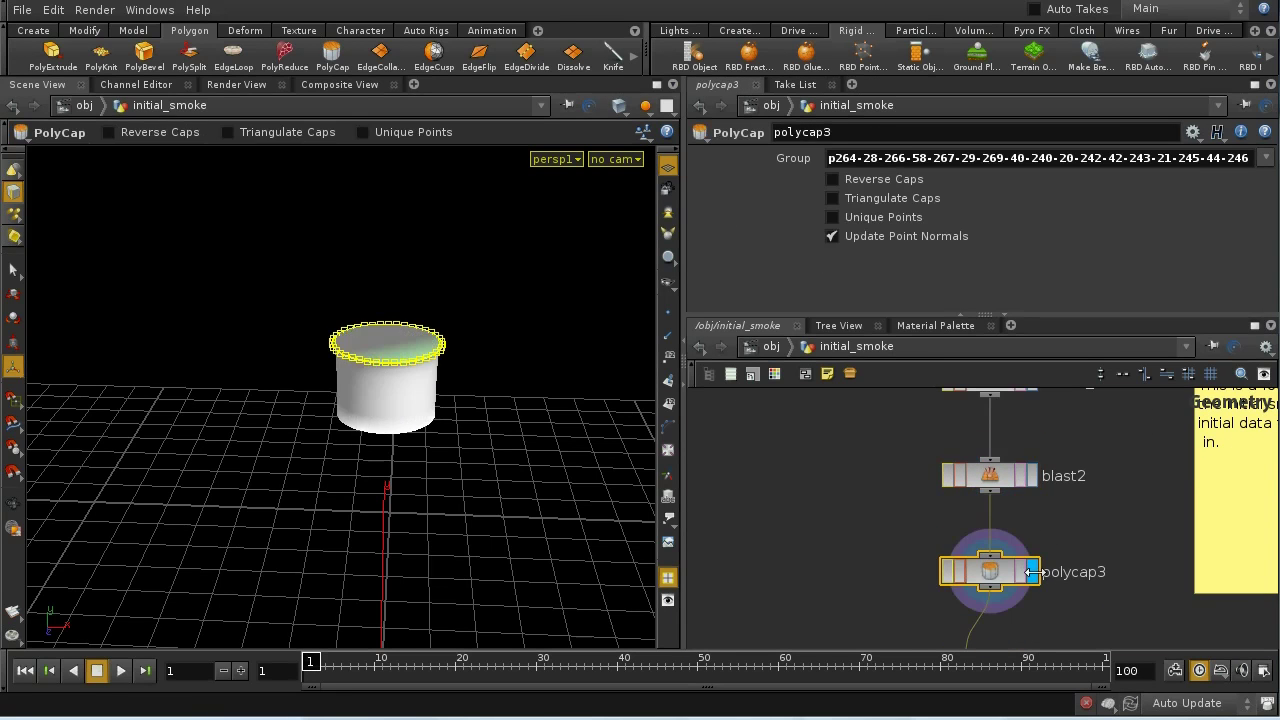
Display the initial smoke's isooffset1 fog volume, then display and select the VOLUMEREP null
middle_drag(1024, 628, 1010, 518)
click(1016, 556)
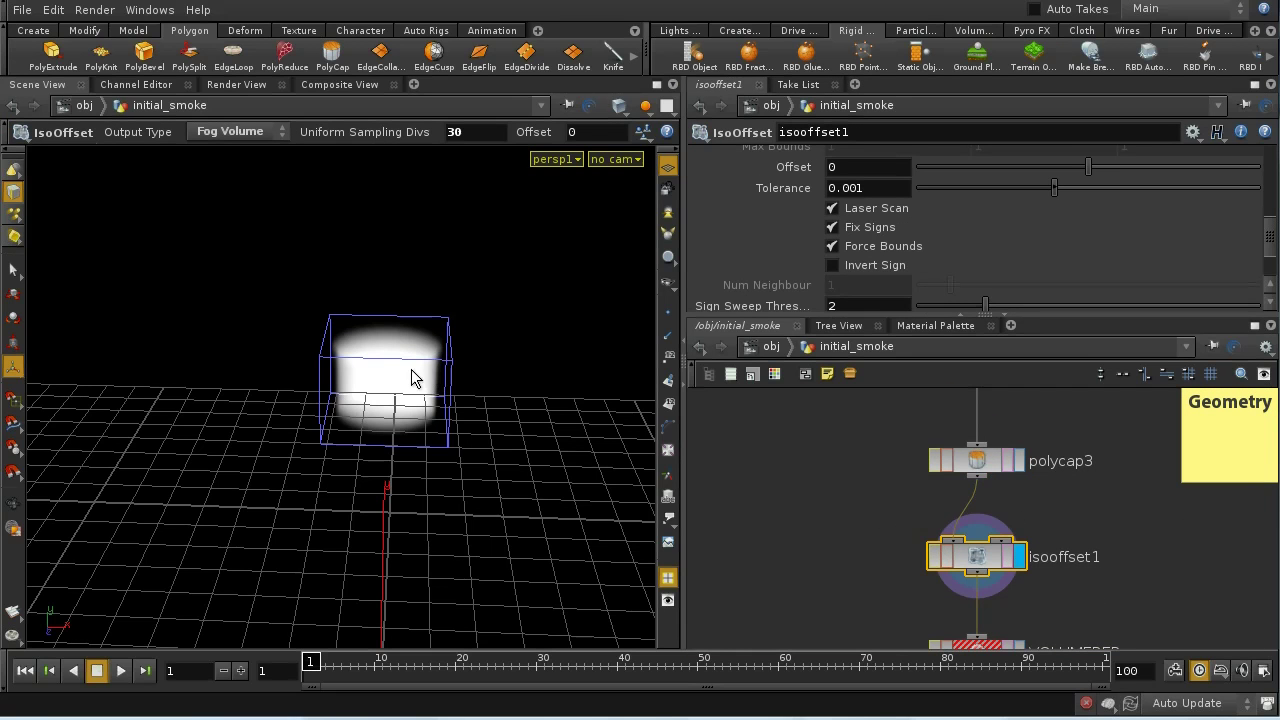
middle_drag(1212, 611, 1128, 557)
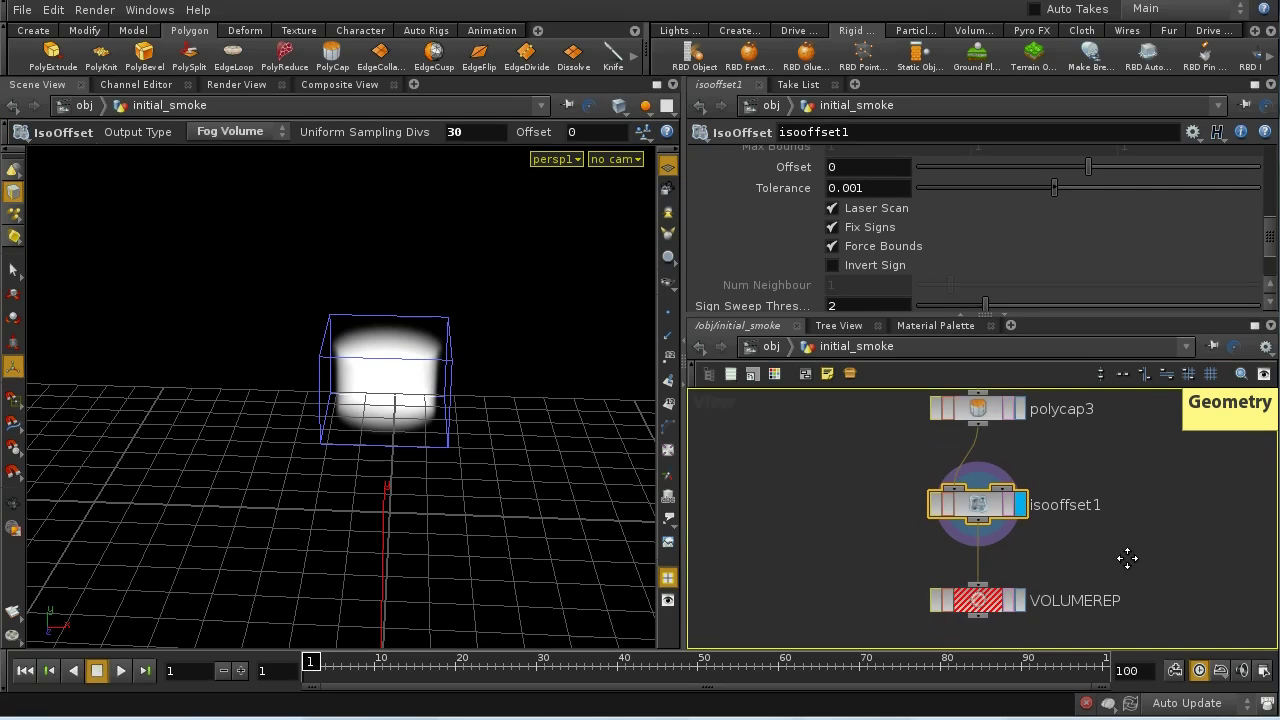
click(1020, 598)
click(985, 600)
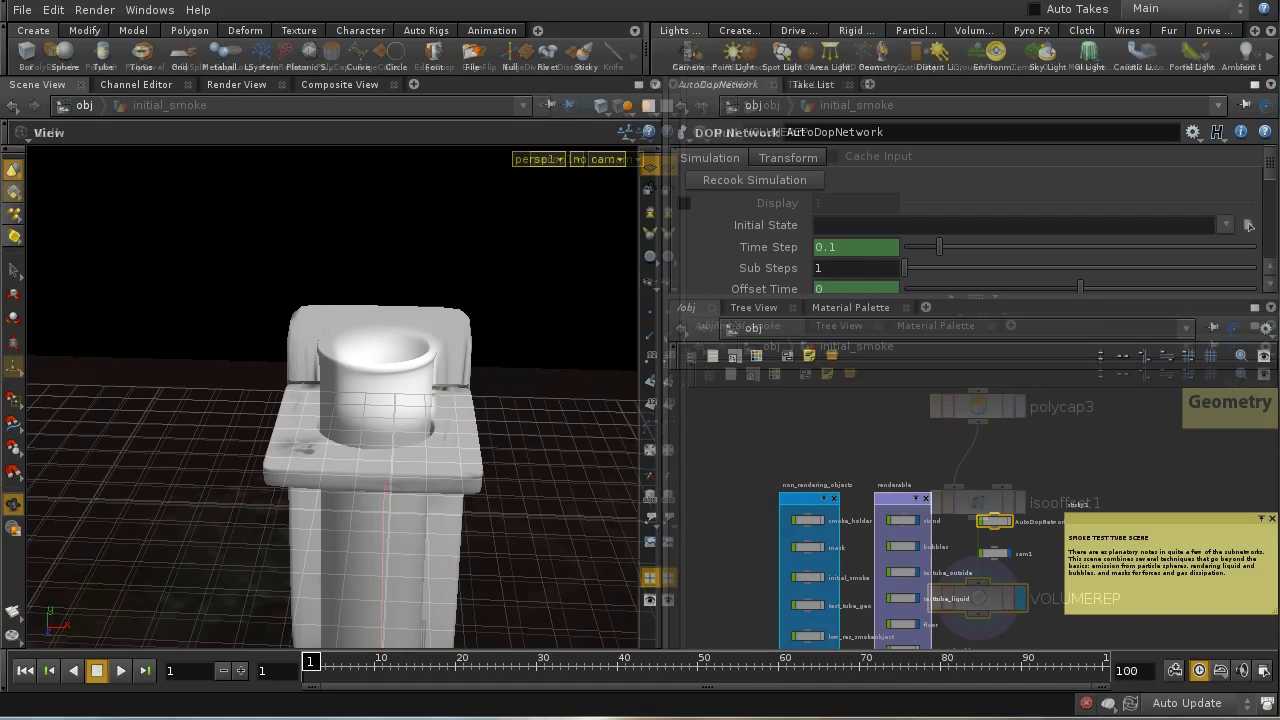
Open the AutoDopNetwork and look over its static geometry, sourcing, smoke solver and random wind force branches in an enlarged network view
double_click(996, 522)
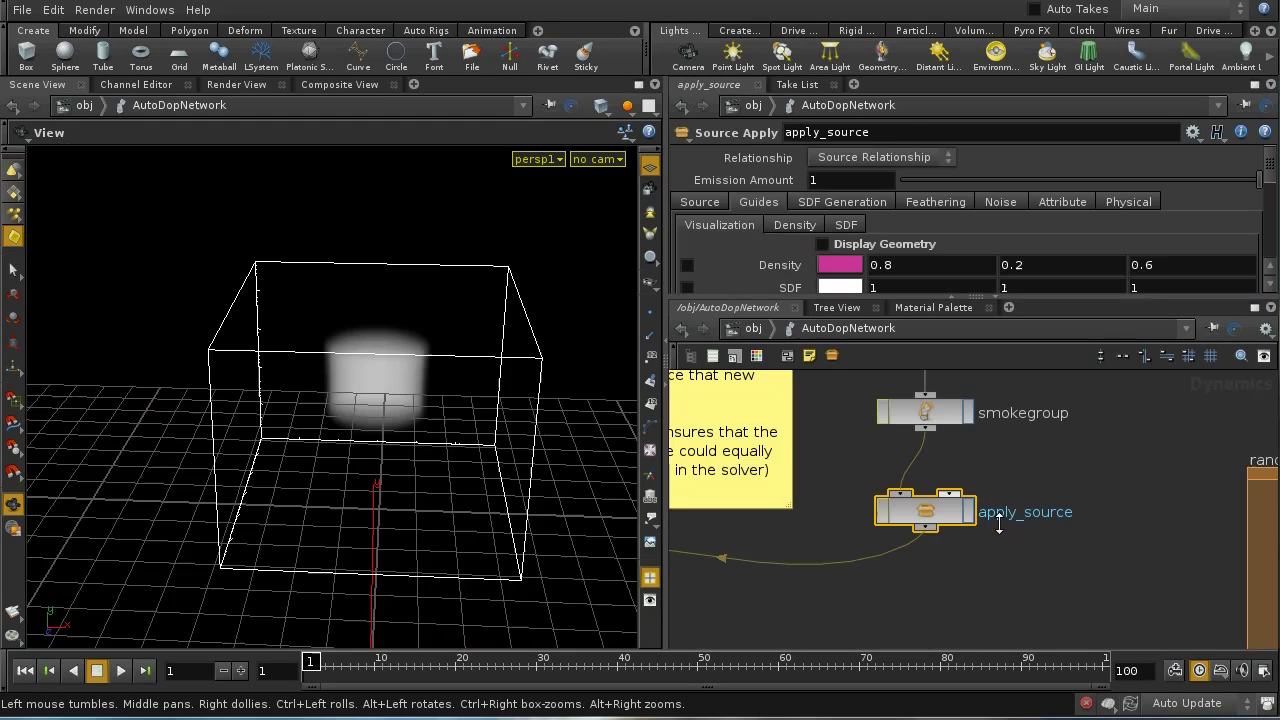
click(1253, 308)
scroll(768, 376, down, 6)
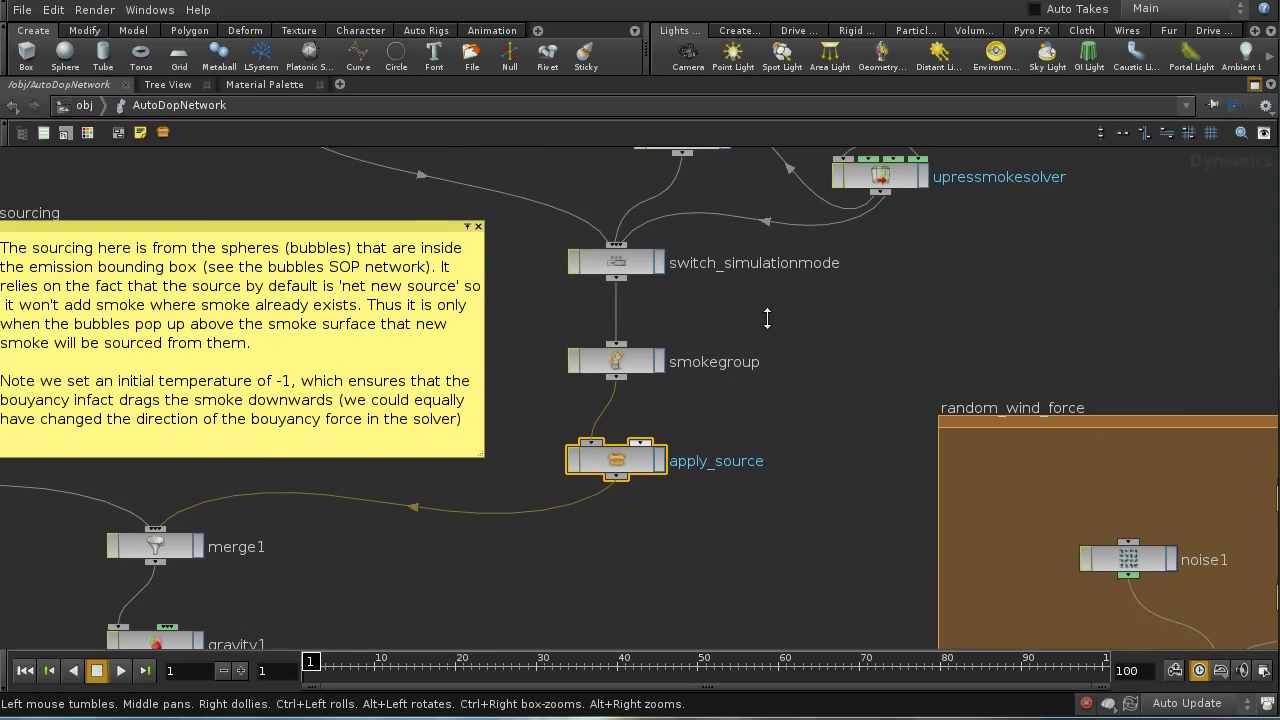
middle_drag(770, 383, 795, 524)
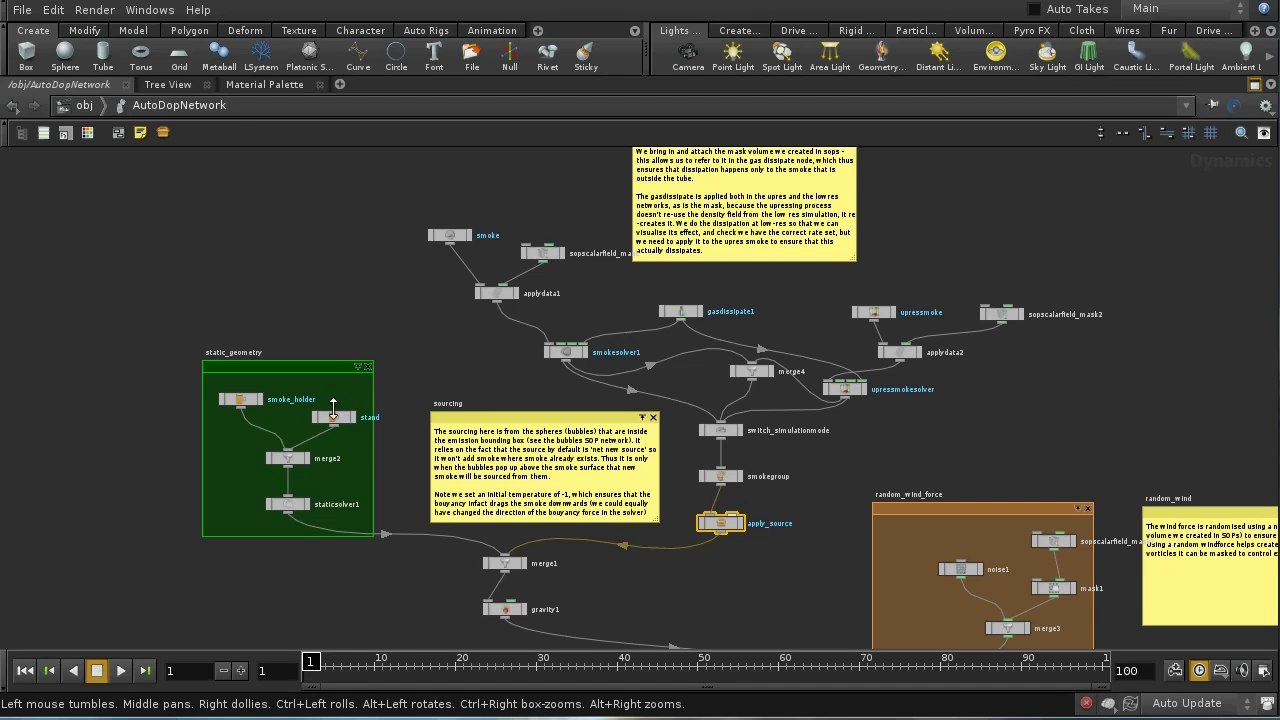
middle_drag(435, 589, 386, 537)
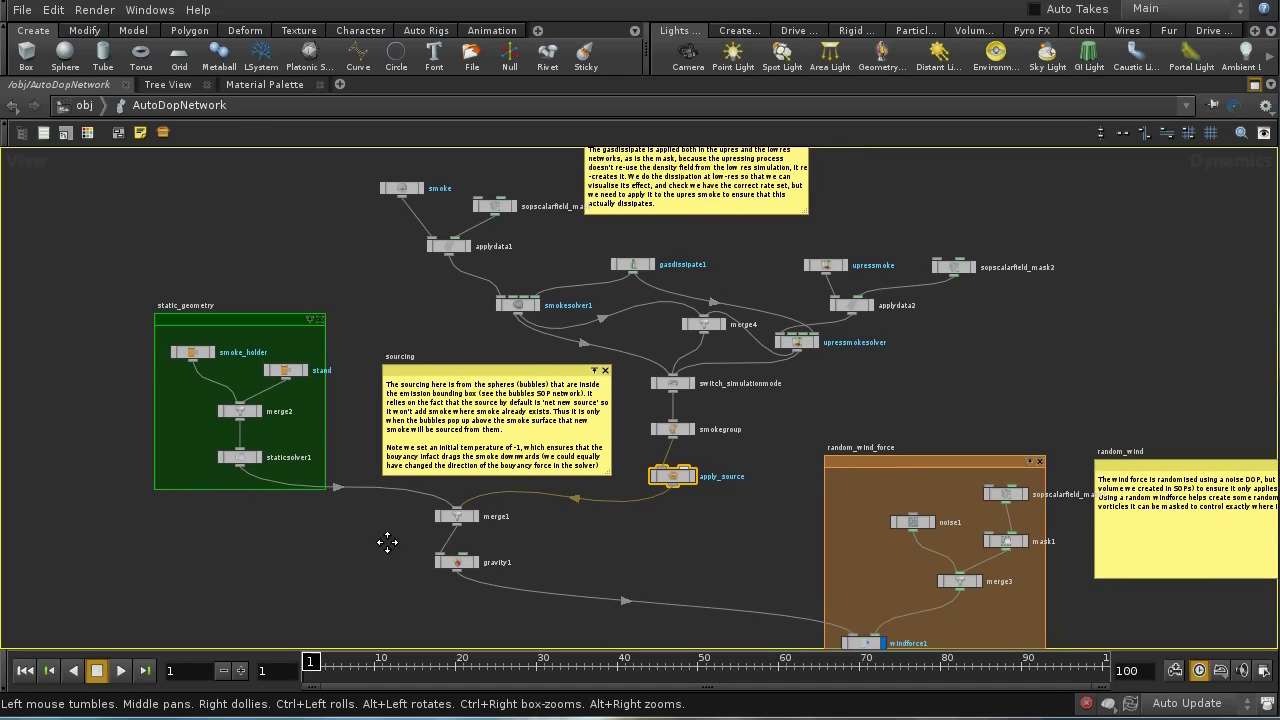
middle_drag(672, 551, 488, 485)
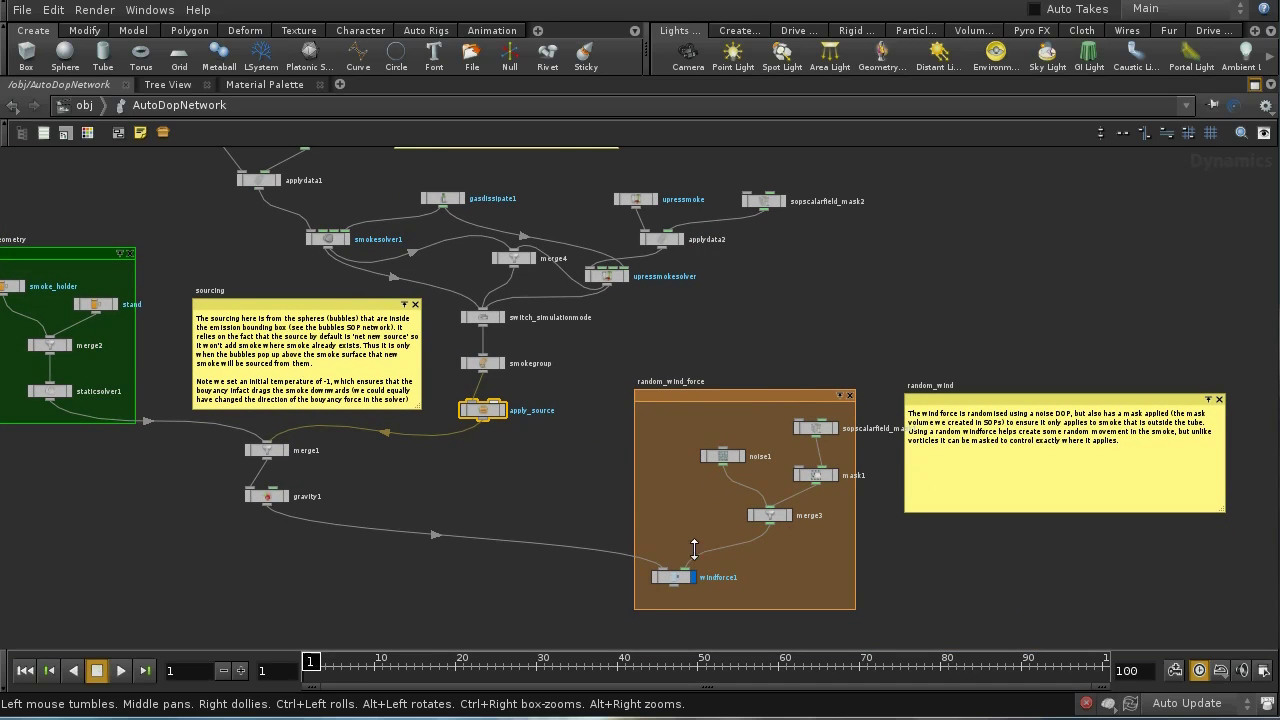
mouse_move(603, 498)
middle_down()
mouse_move(586, 514)
mouse_move(621, 480)
middle_up()
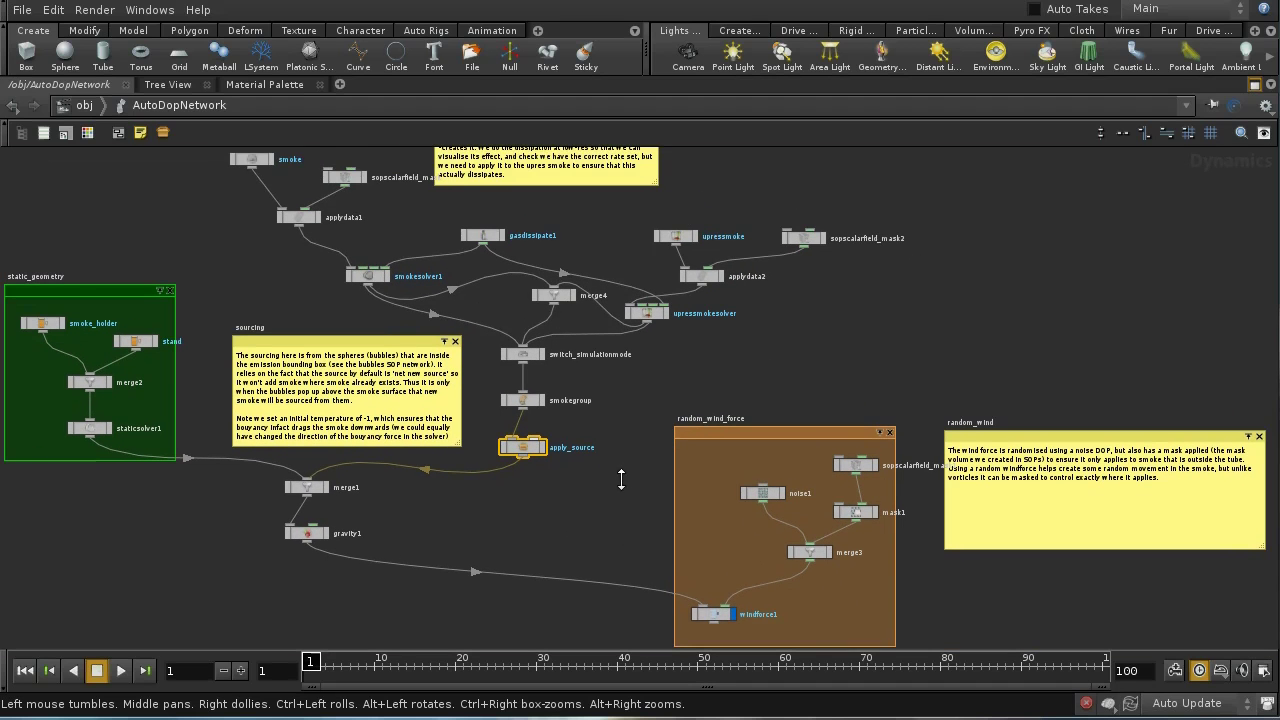
middle_drag(580, 527, 603, 543)
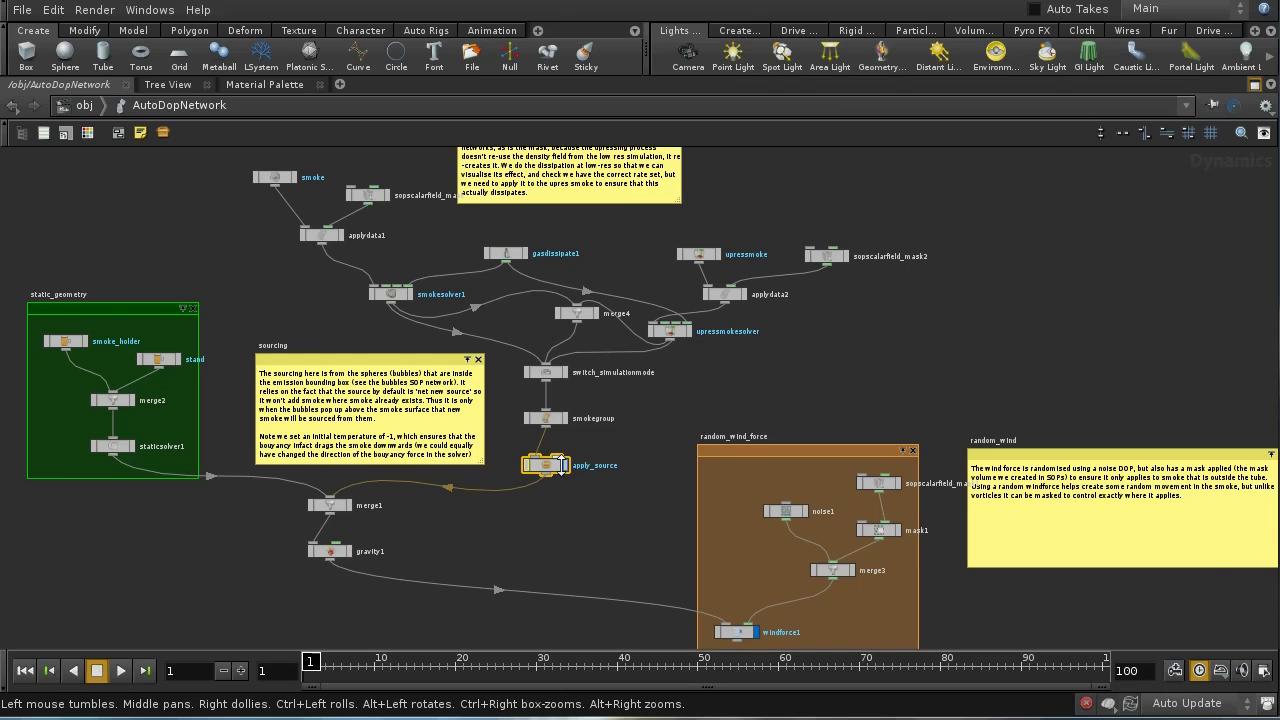
click(1255, 84)
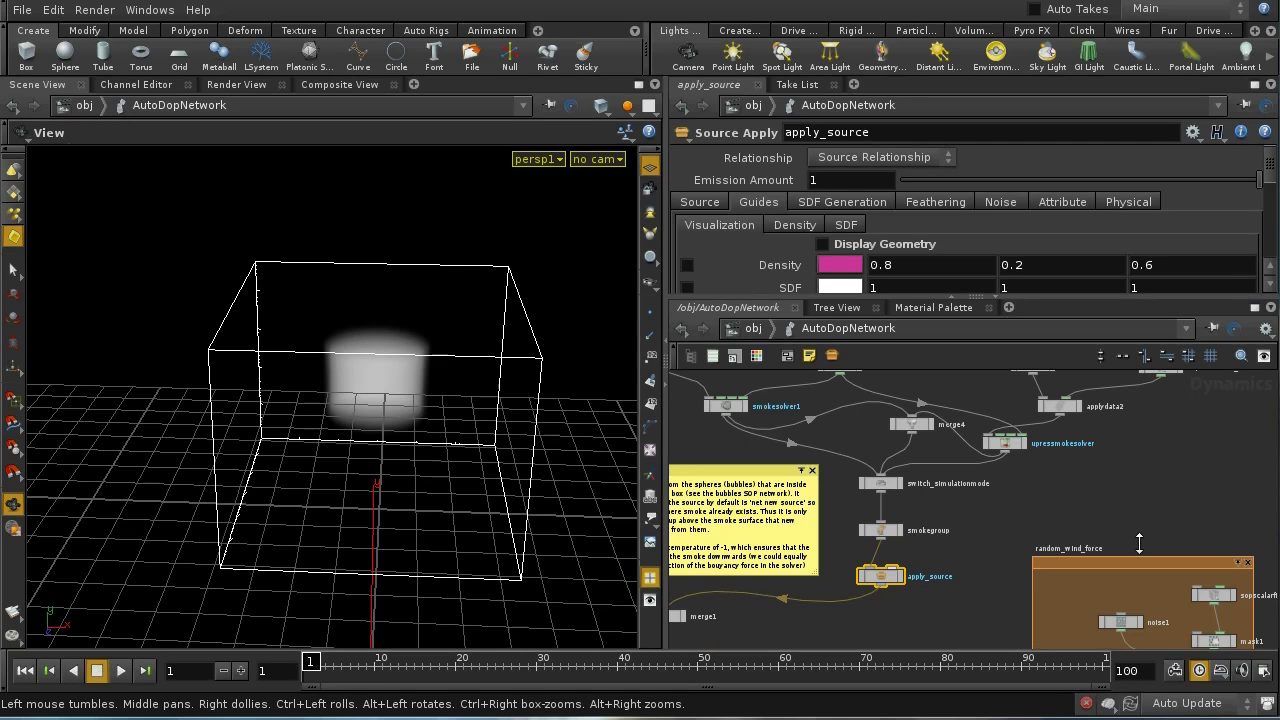
Select the smoke object node and examine its container size and the density SOP path in its initial data
middle_drag(1040, 536, 1150, 648)
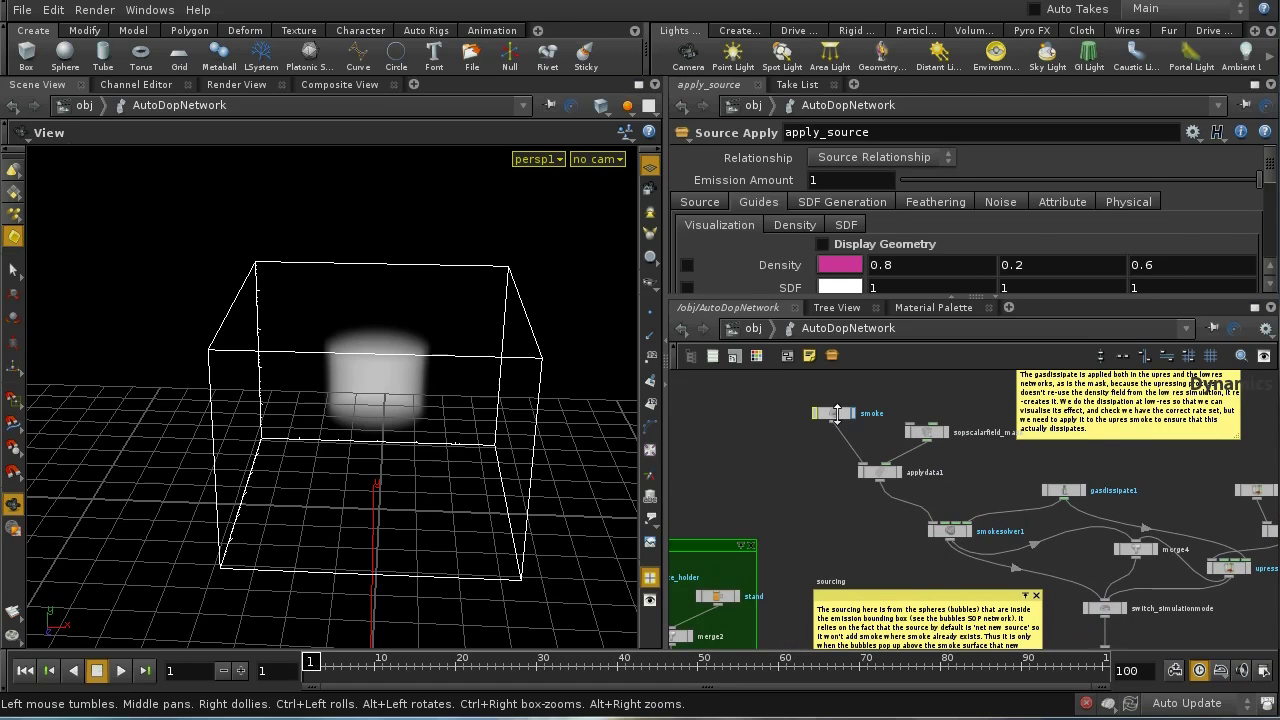
click(837, 413)
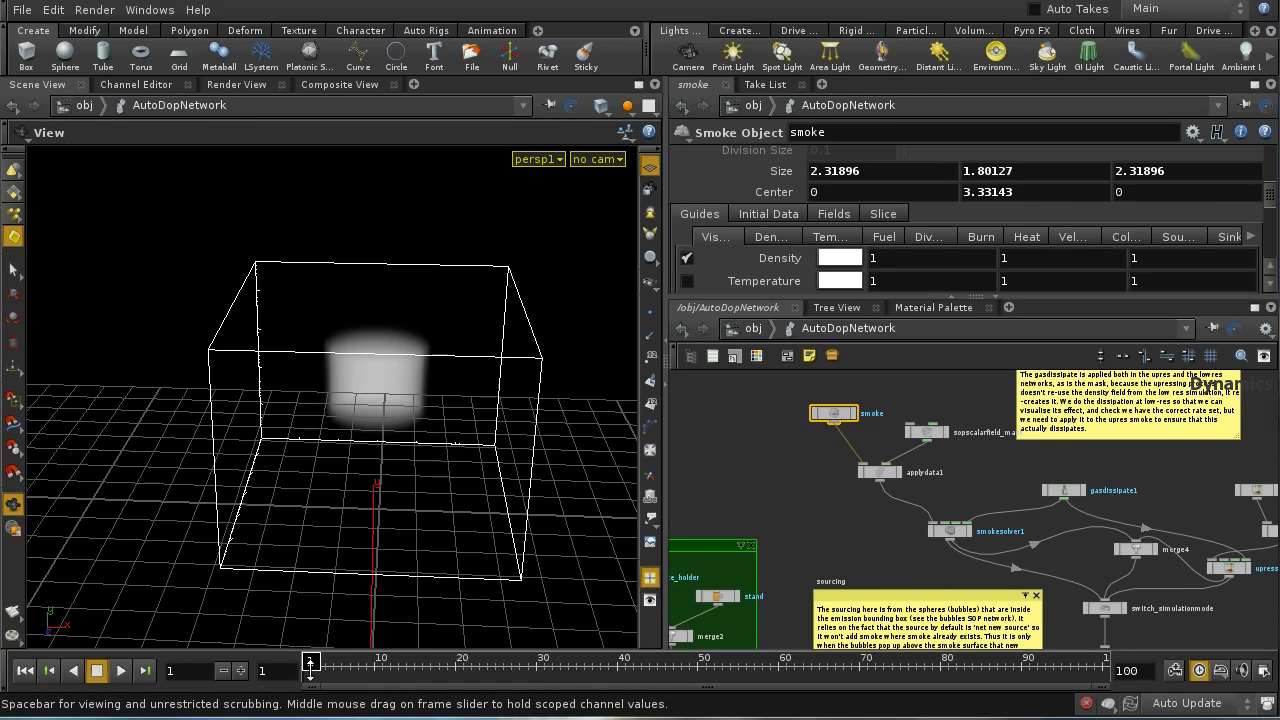
middle_drag(1163, 637, 1137, 609)
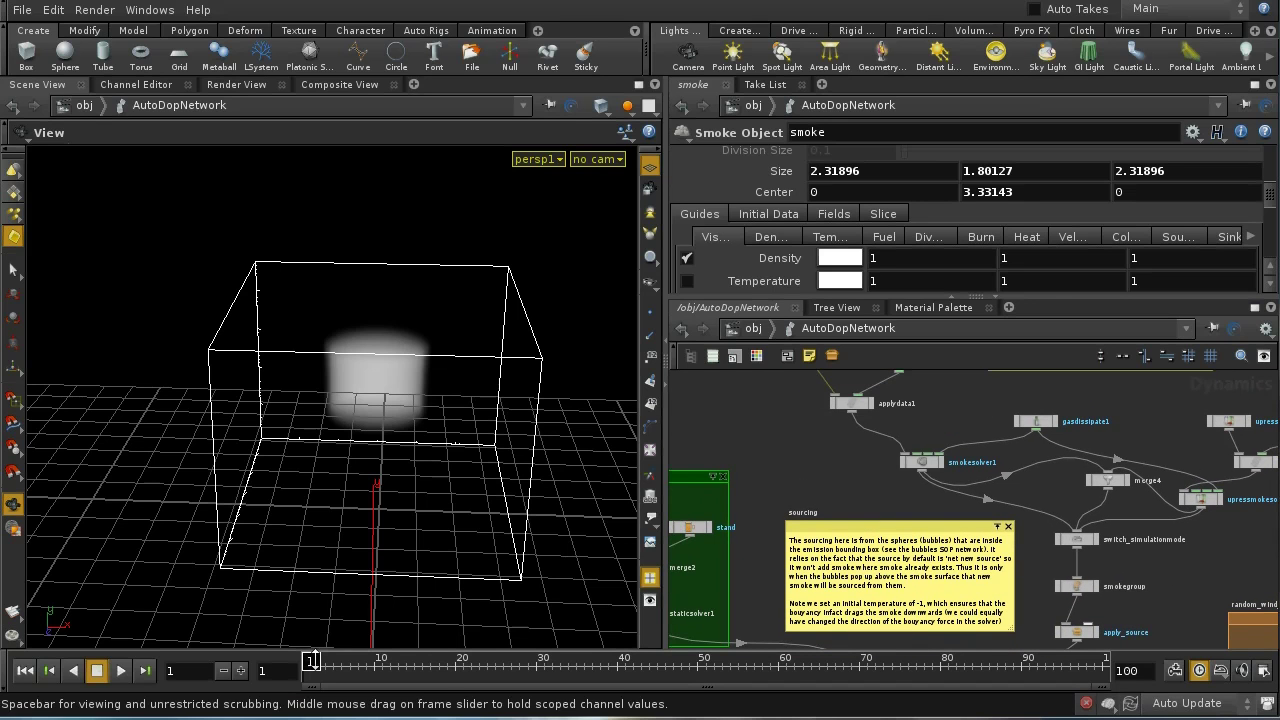
middle_drag(763, 462, 775, 565)
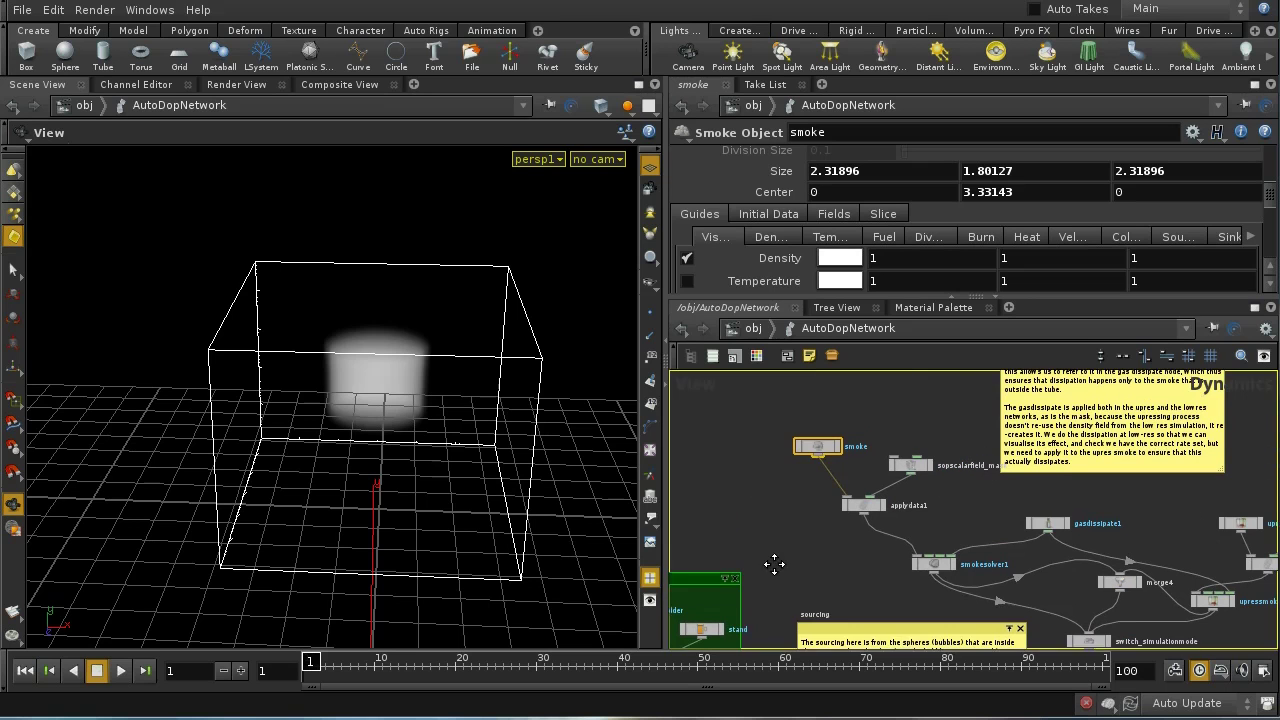
click(790, 212)
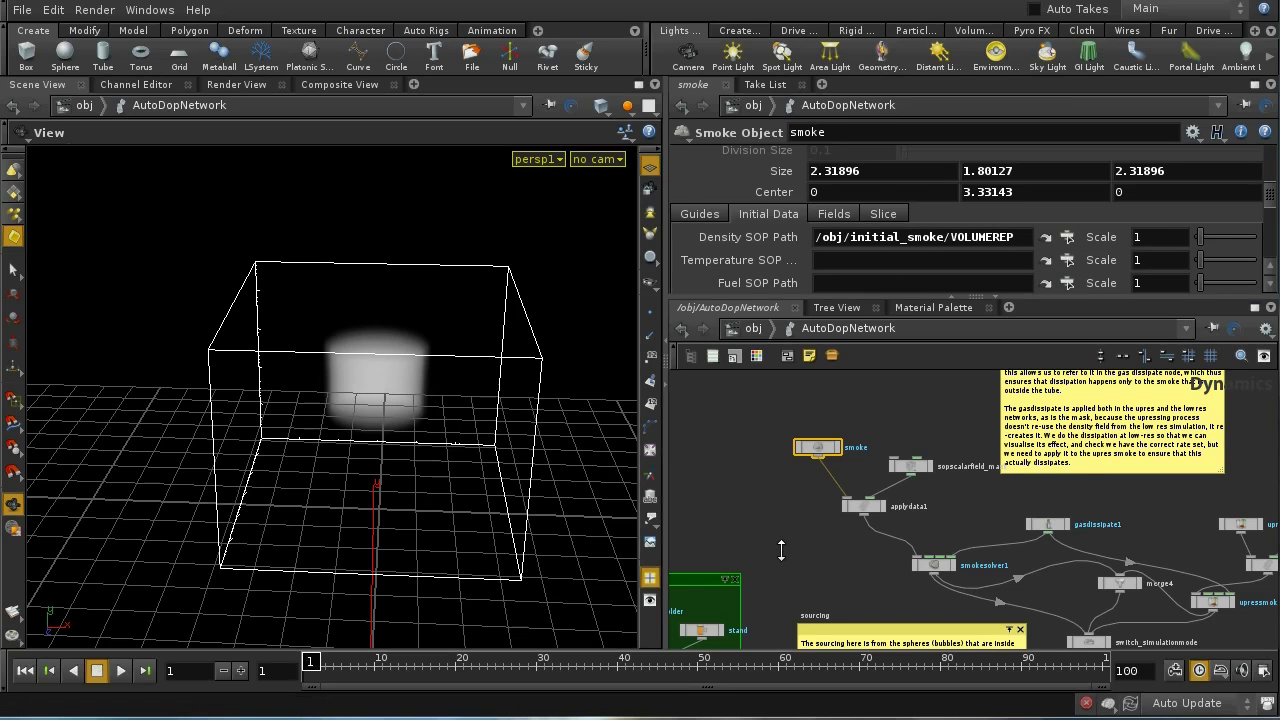
mouse_move(1035, 593)
middle_down()
mouse_move(995, 569)
mouse_move(1055, 580)
middle_up()
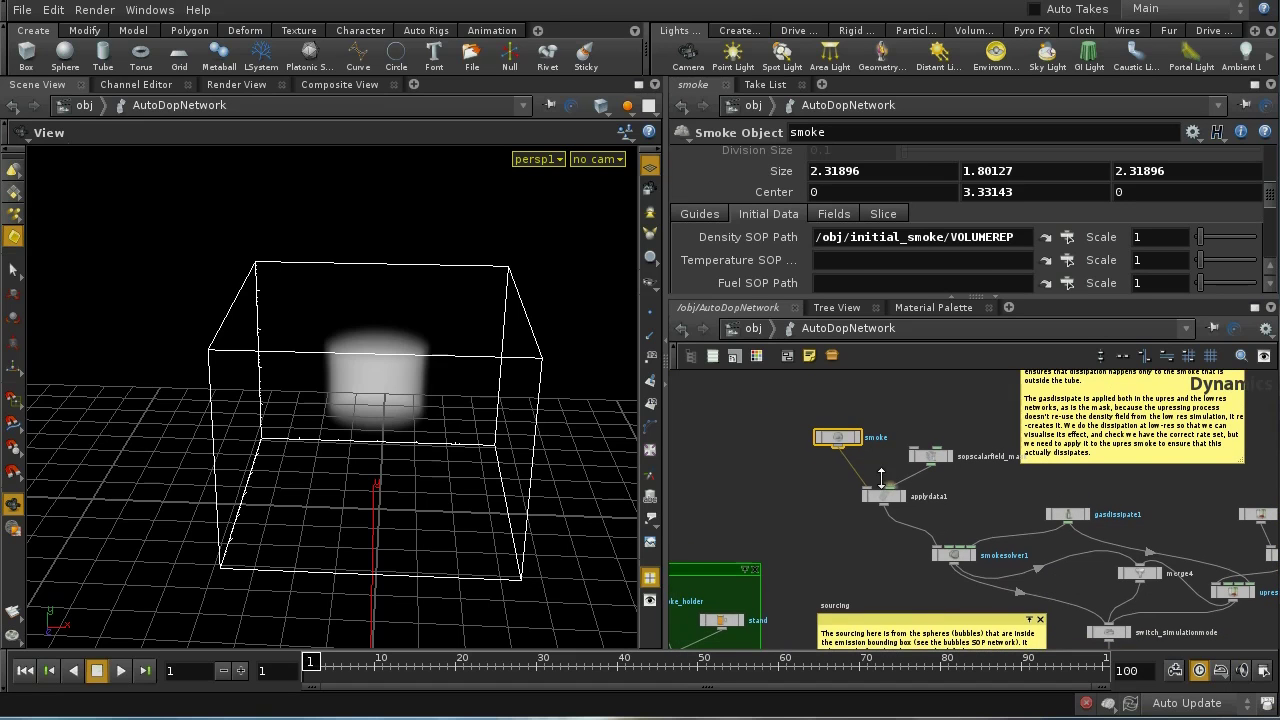
Hide the smoke object's density guide and turn on apply_source's density guide, temporarily displaying the source geometry to compare
click(705, 216)
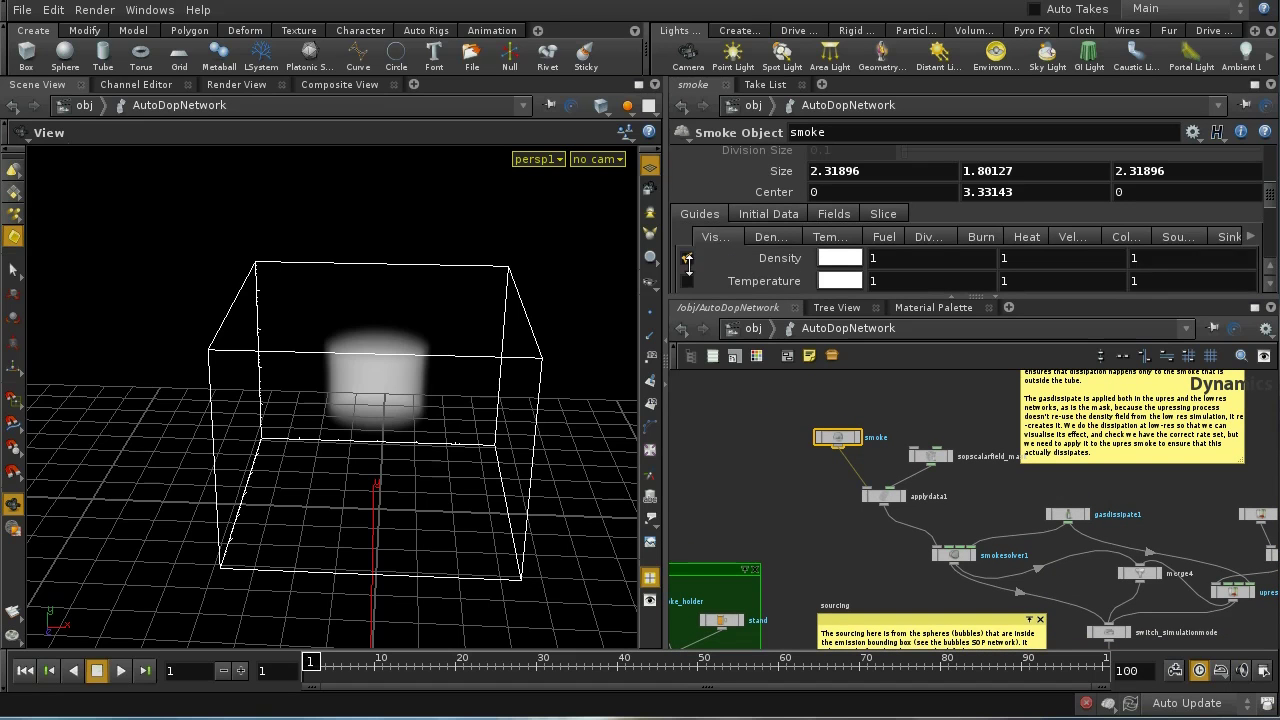
click(686, 258)
middle_drag(1081, 574, 880, 471)
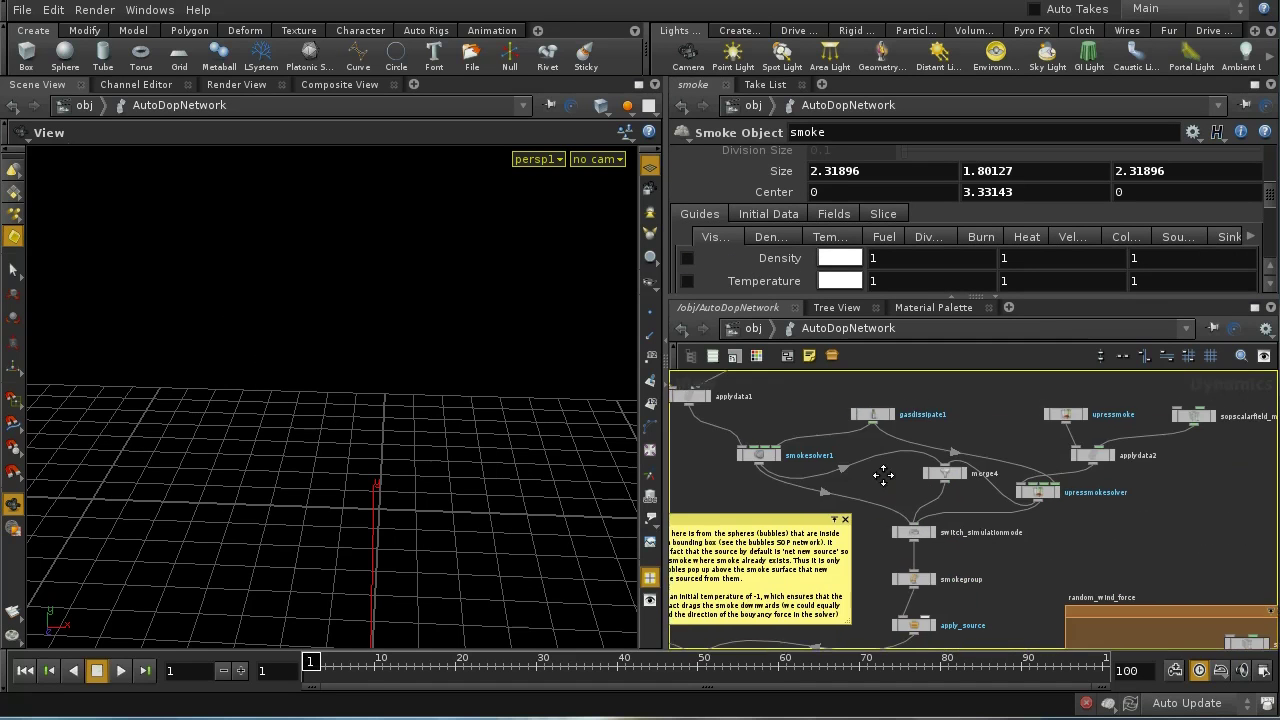
middle_drag(986, 534, 1026, 514)
click(922, 562)
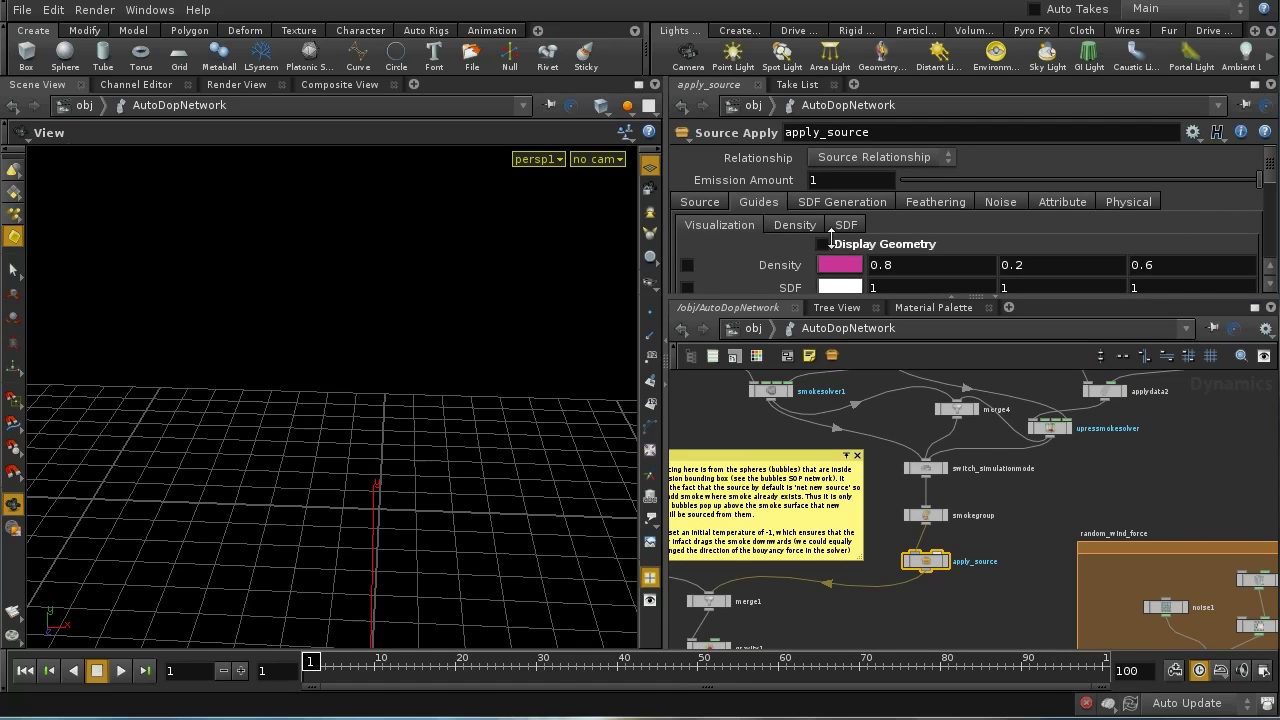
click(822, 244)
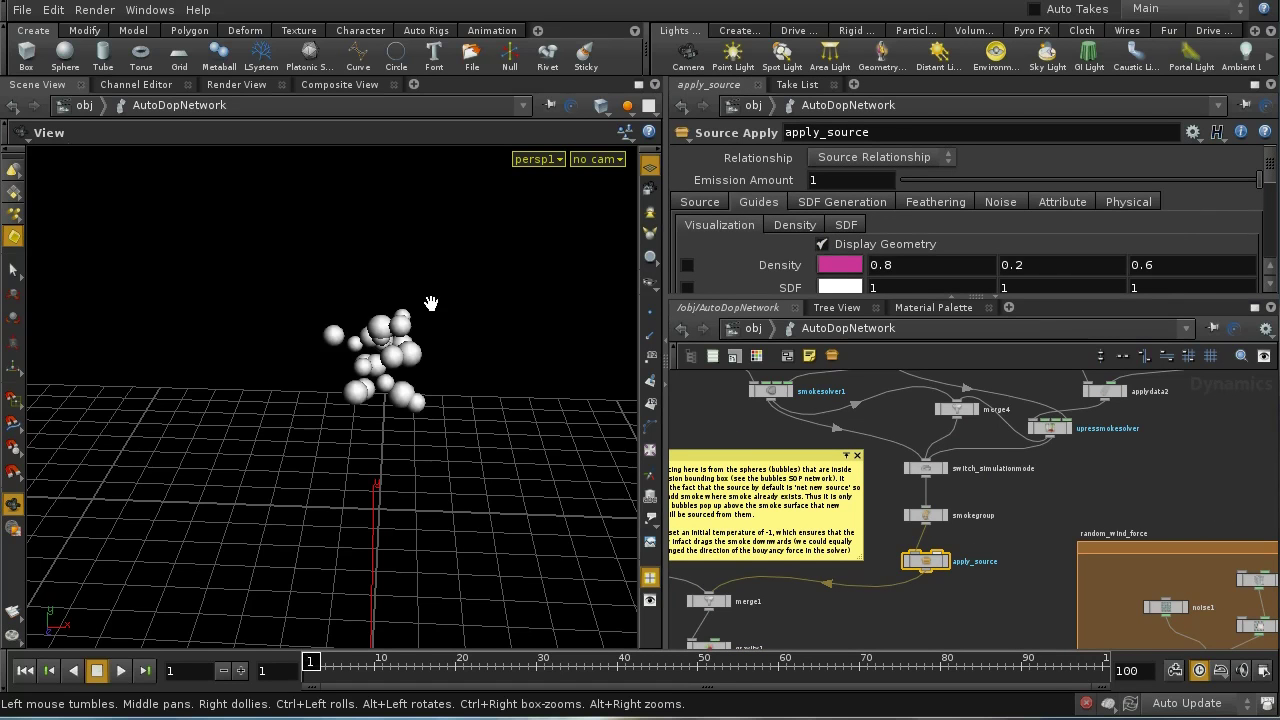
click(687, 264)
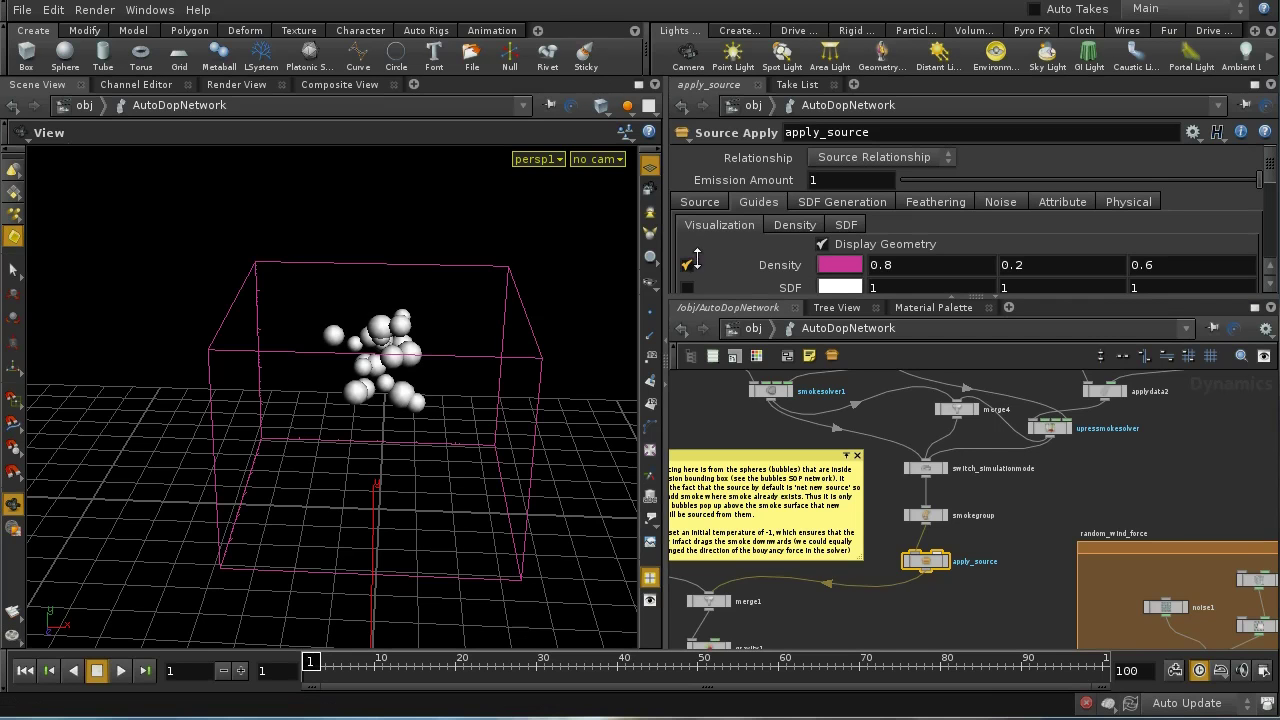
click(821, 244)
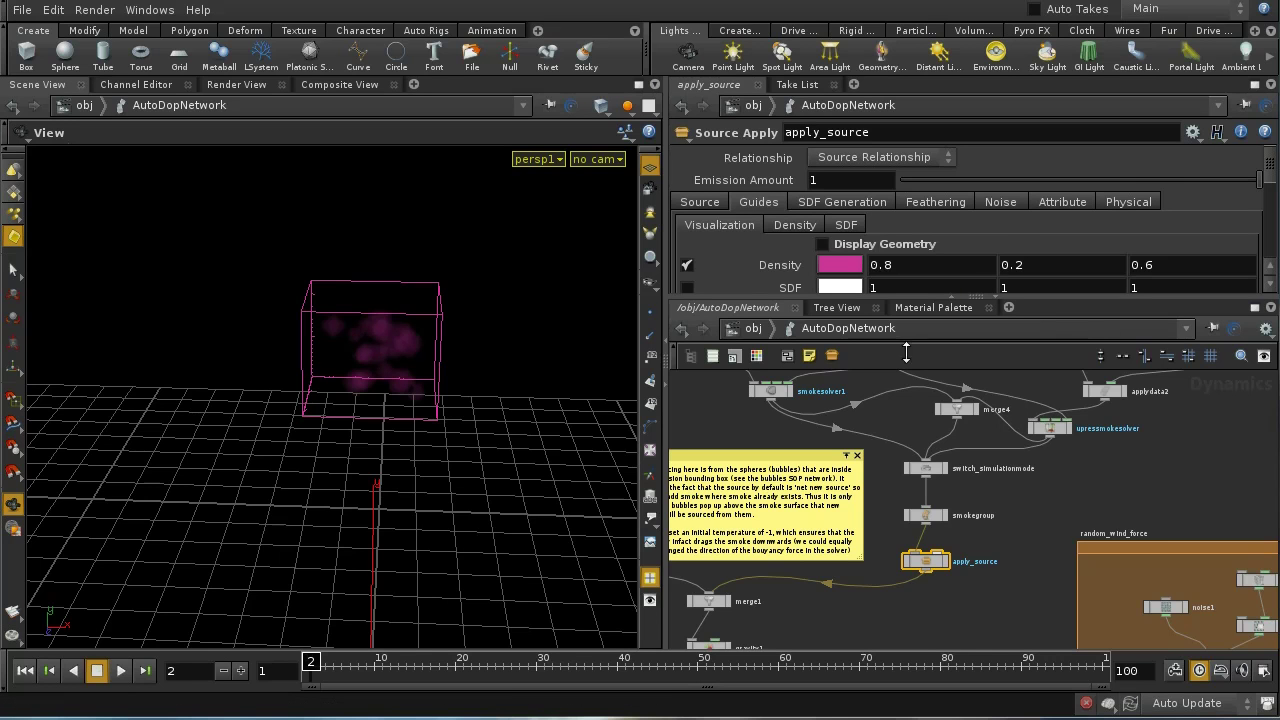
Check apply_source's noise and physical temperature settings, together with smokesolver1's cooling and buoyancy force settings
click(1001, 202)
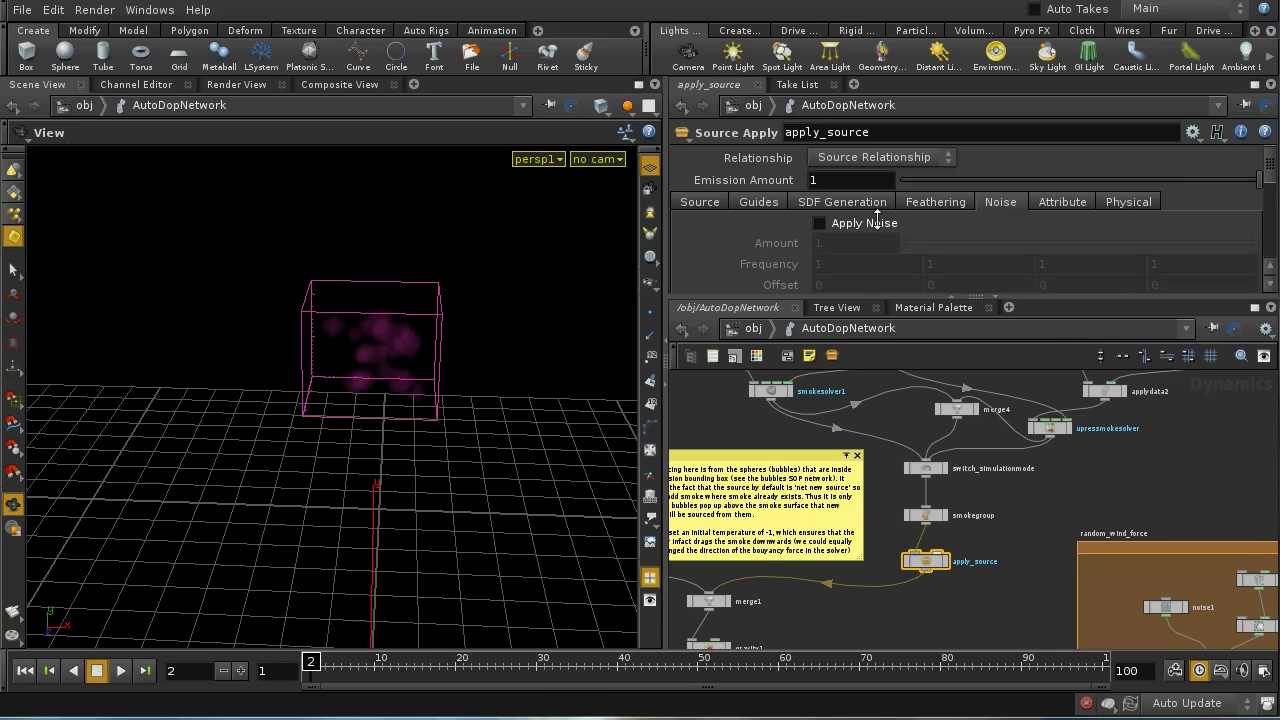
click(1133, 202)
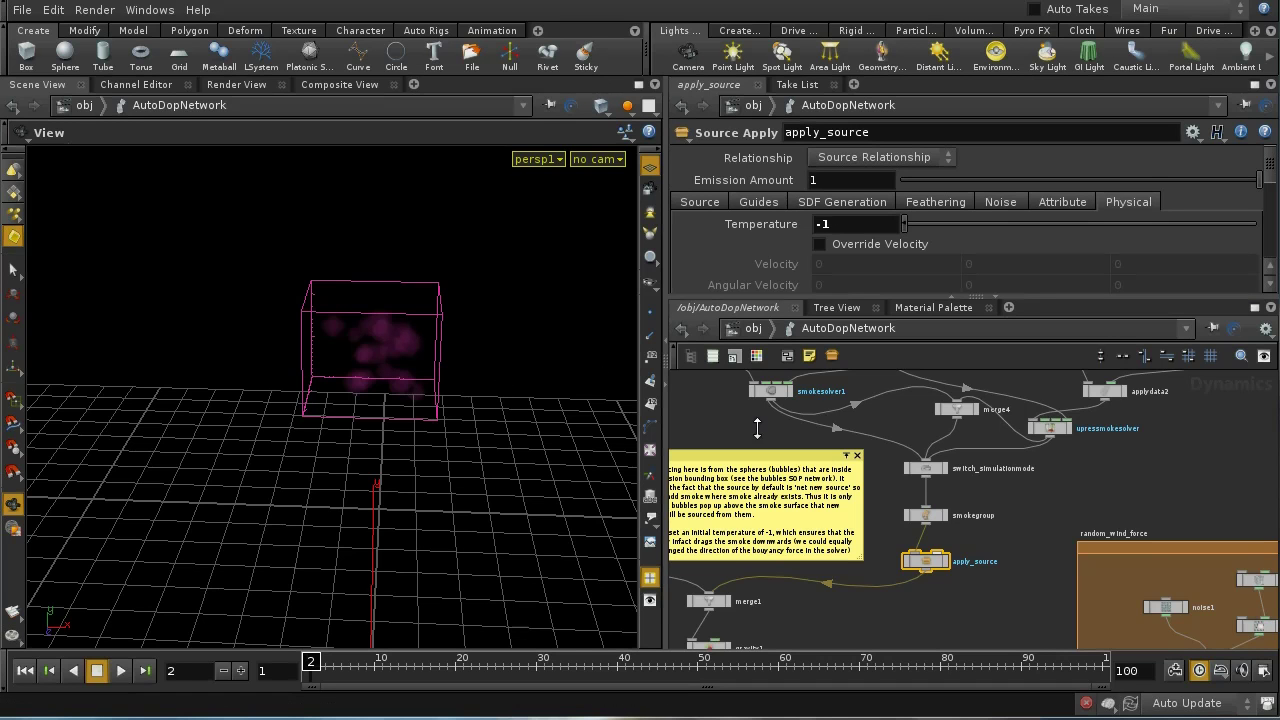
middle_drag(732, 427, 795, 516)
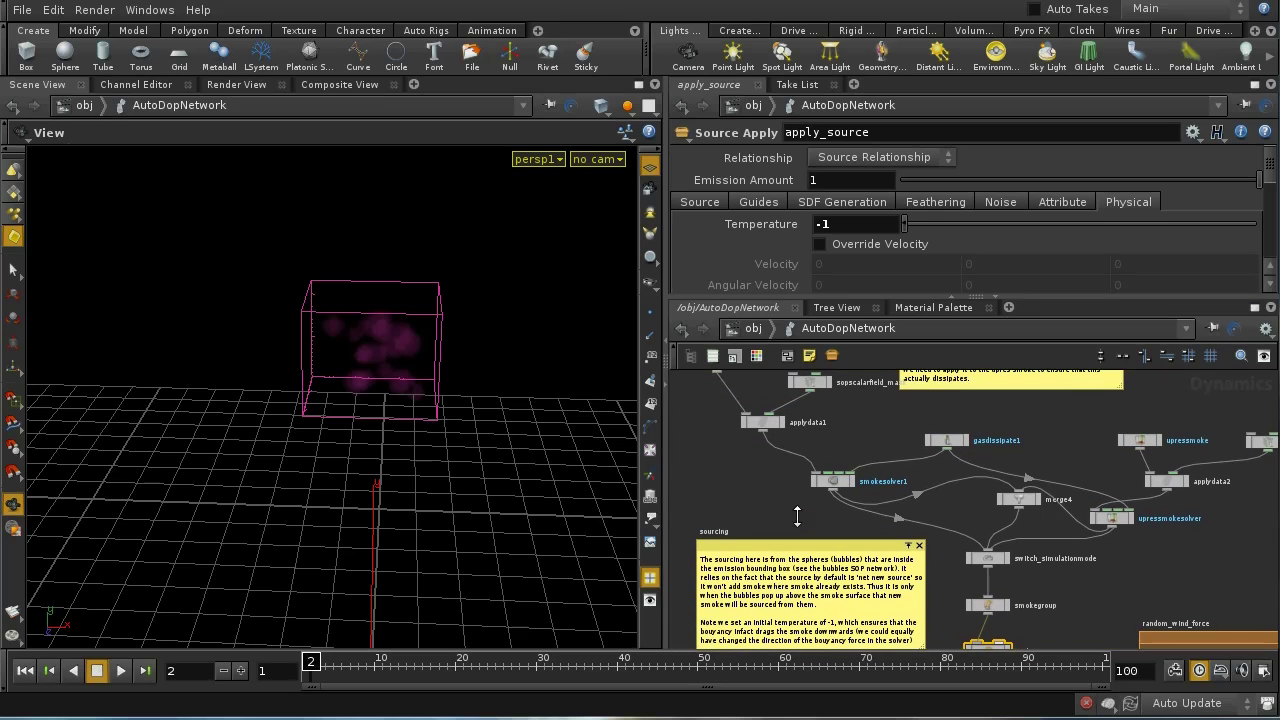
click(843, 478)
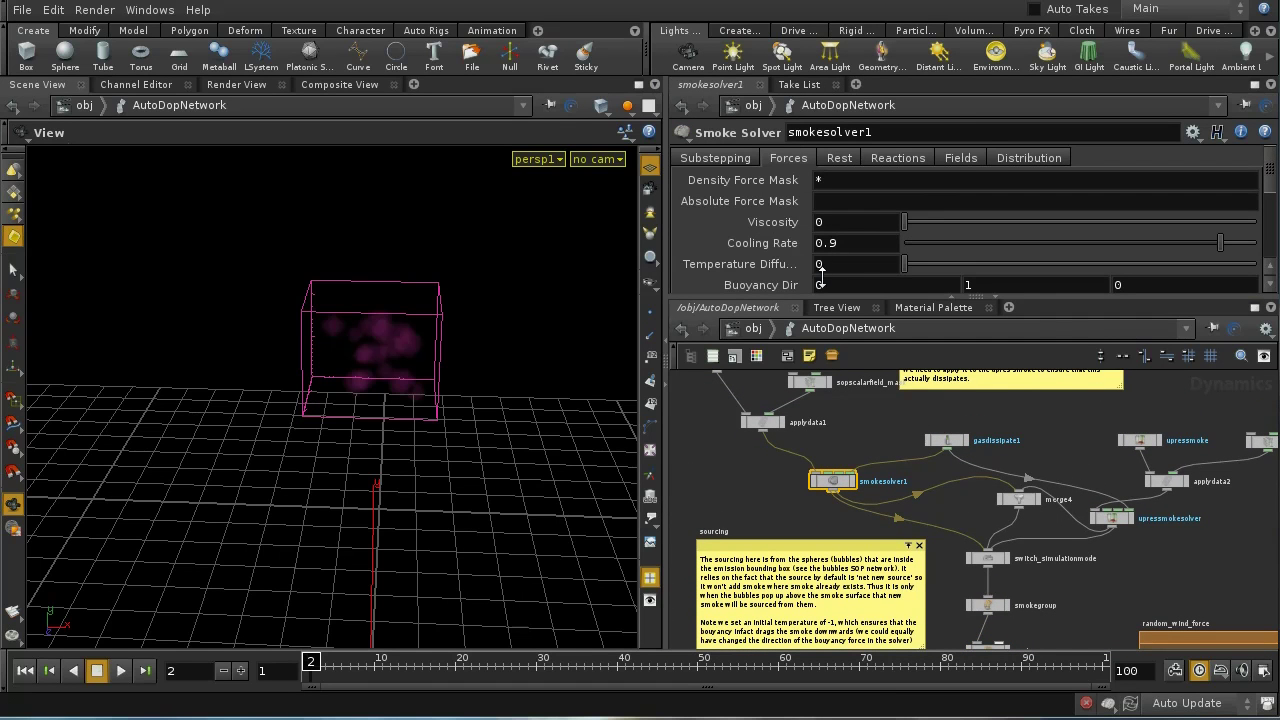
scroll(1272, 162, down, 2)
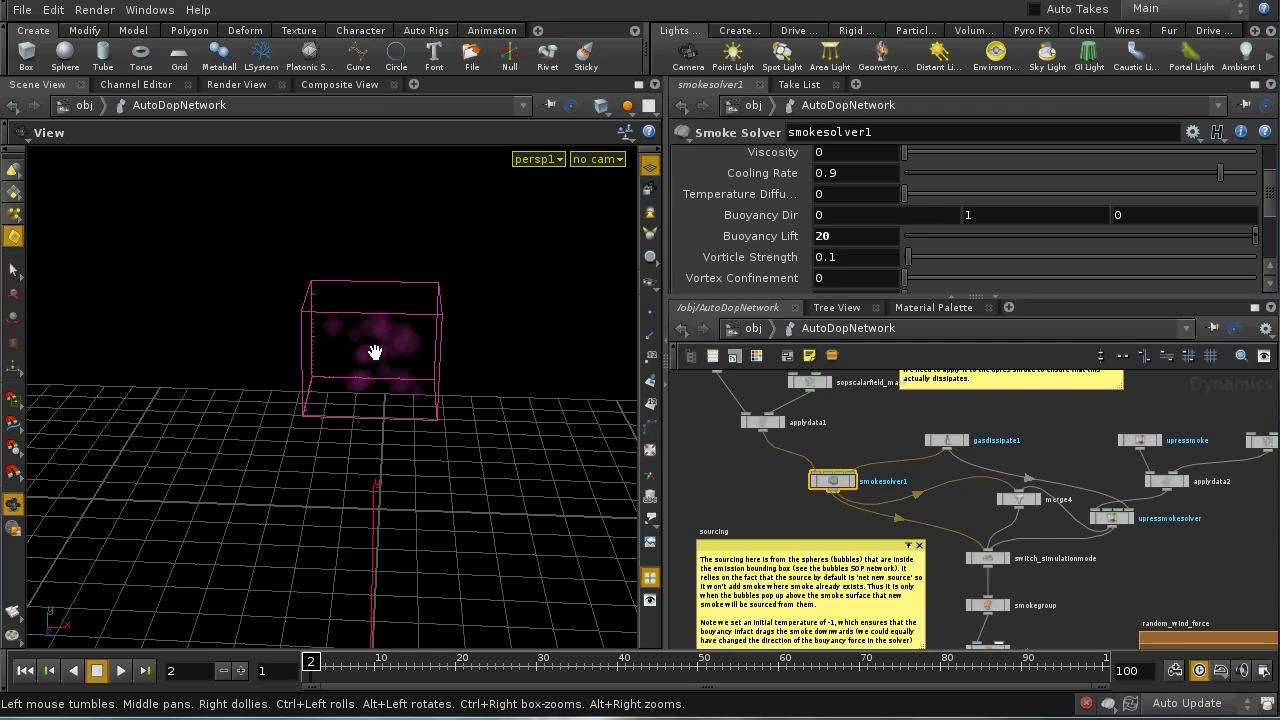
Select the smoke object node and turn its density guide visualization back on
middle_drag(772, 493, 827, 566)
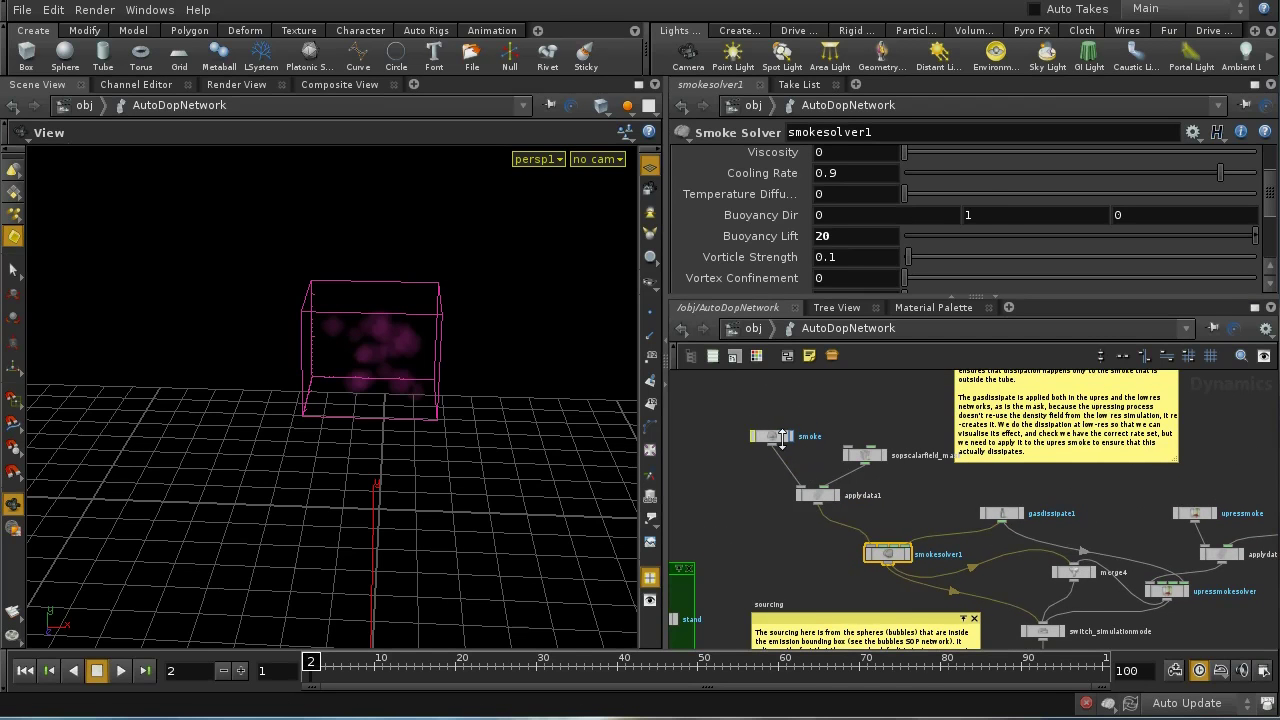
click(780, 438)
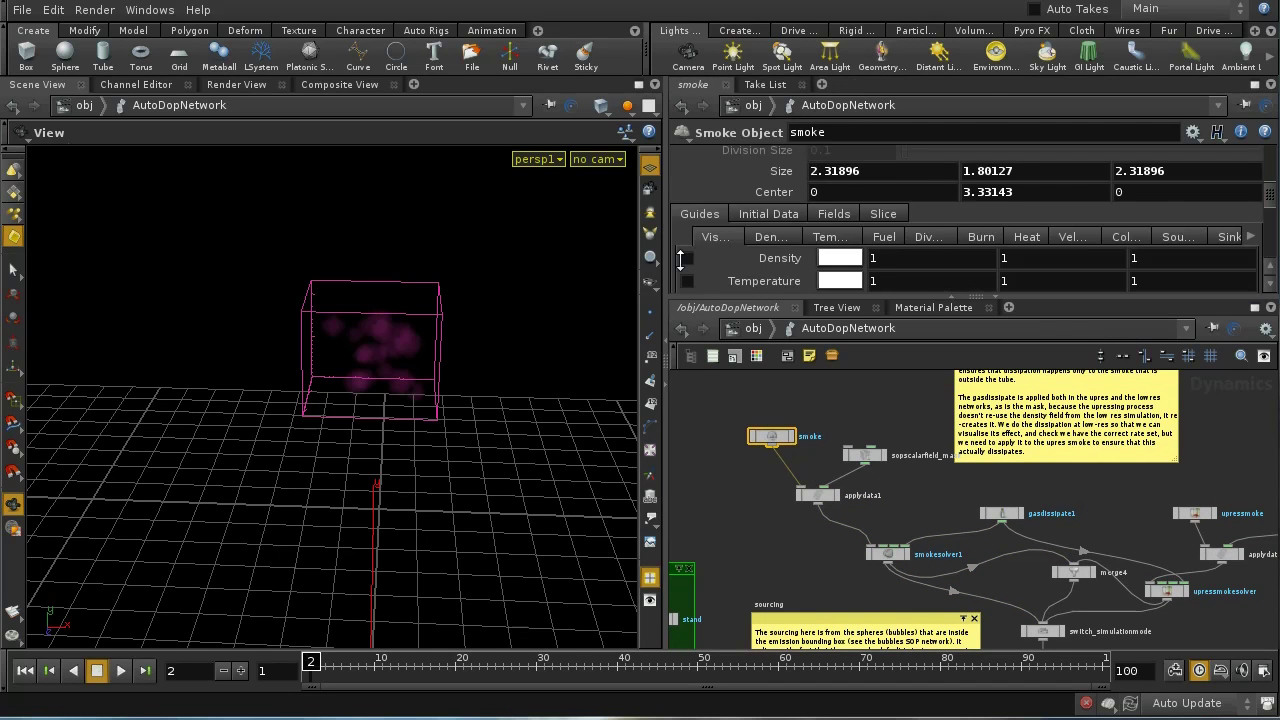
click(686, 258)
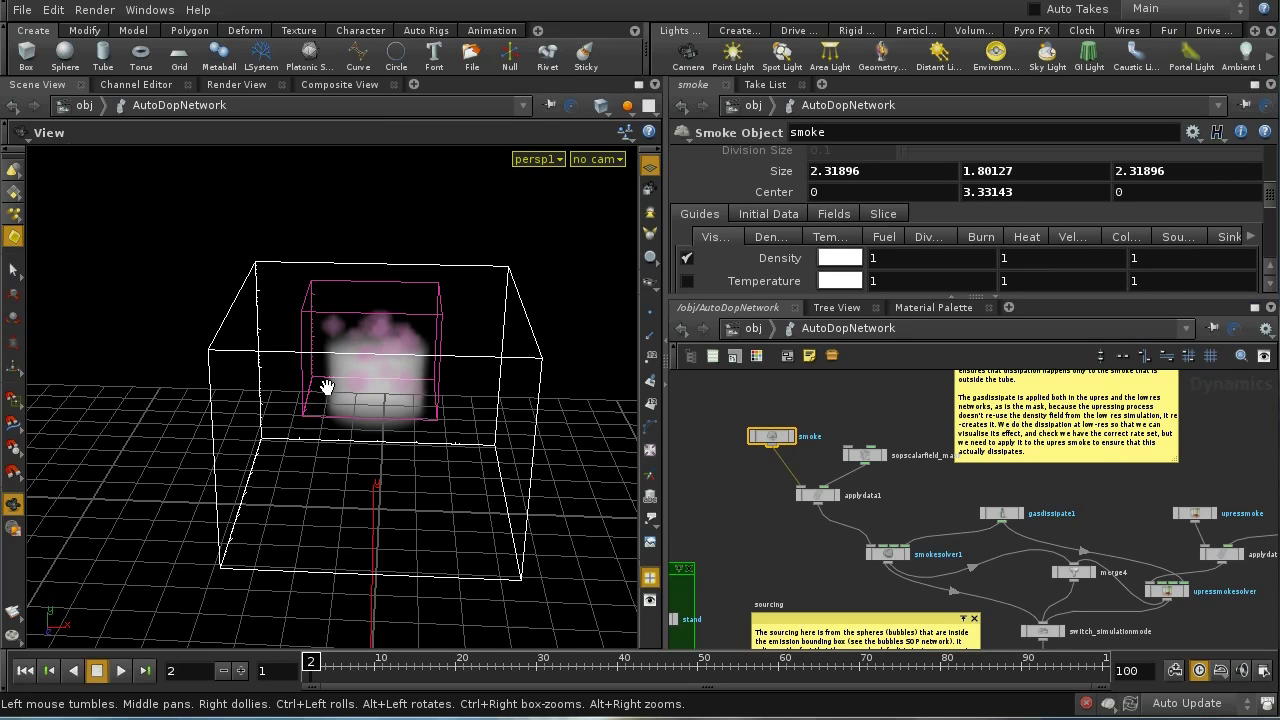
Examine smokesolver1's rest, reactions and source field merge settings, and inspect the source density against the smoke from a lower angle
middle_drag(837, 565, 786, 524)
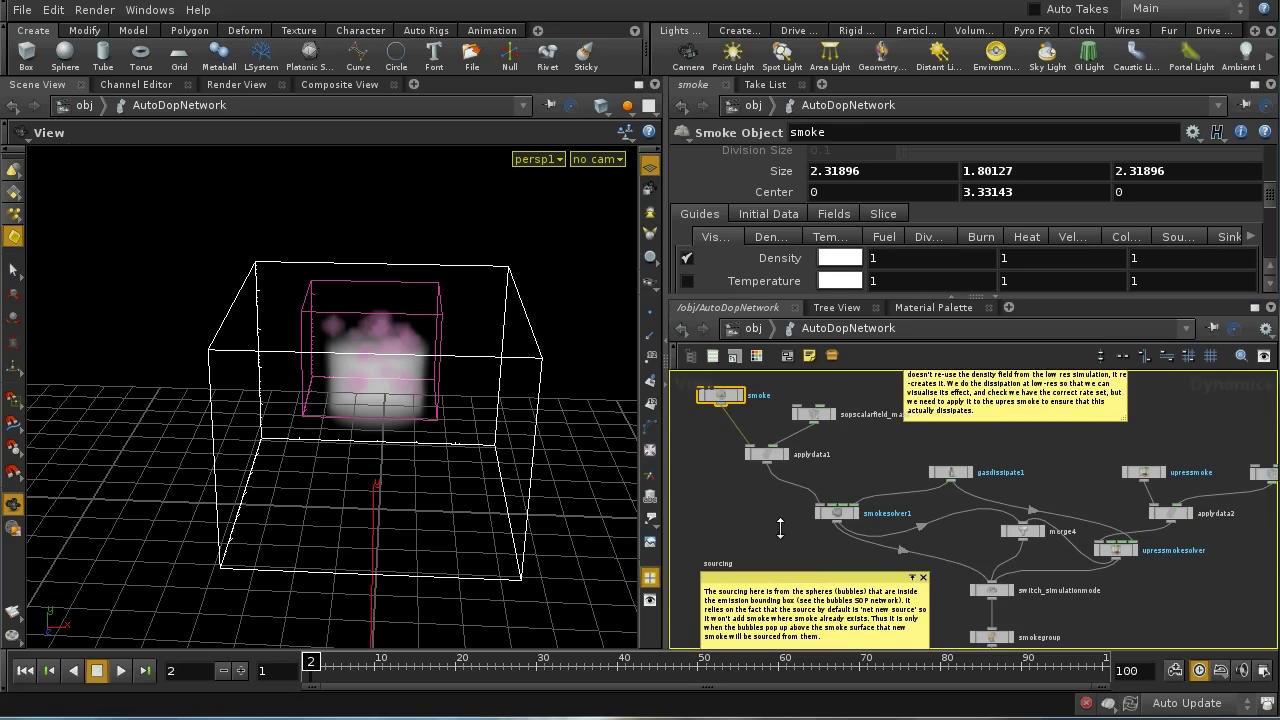
click(837, 512)
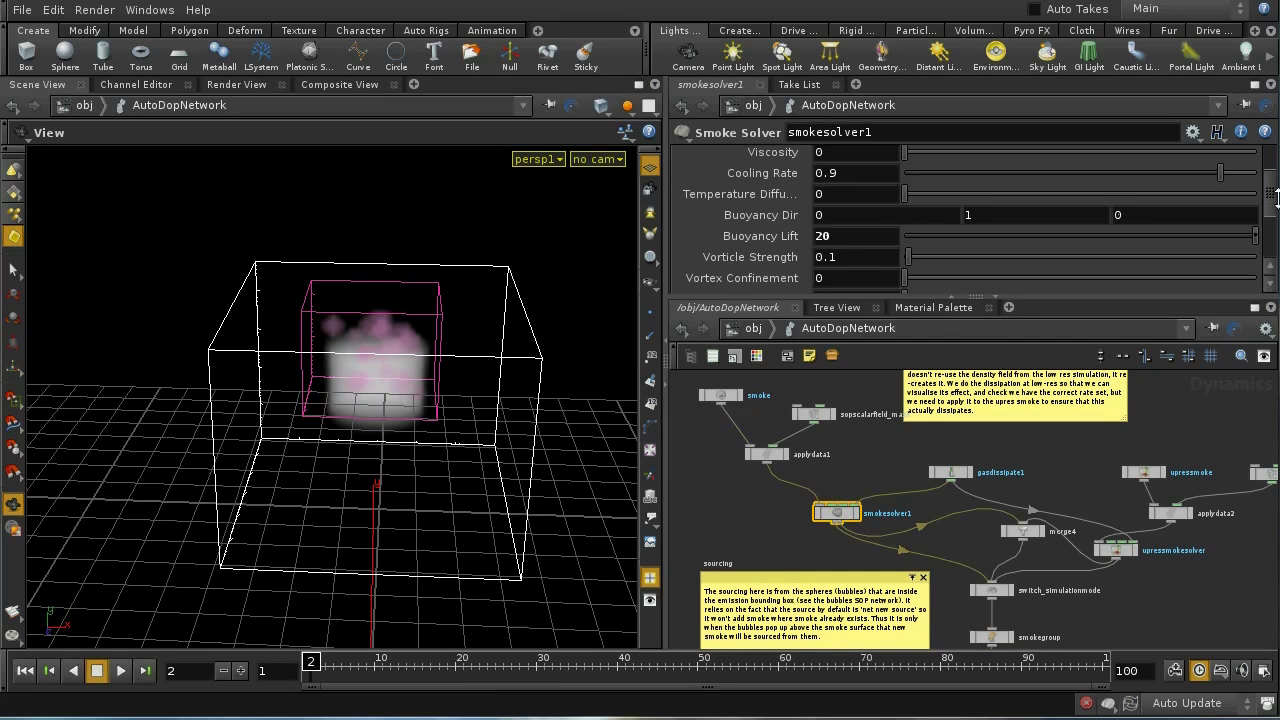
drag(1268, 203, 1268, 172)
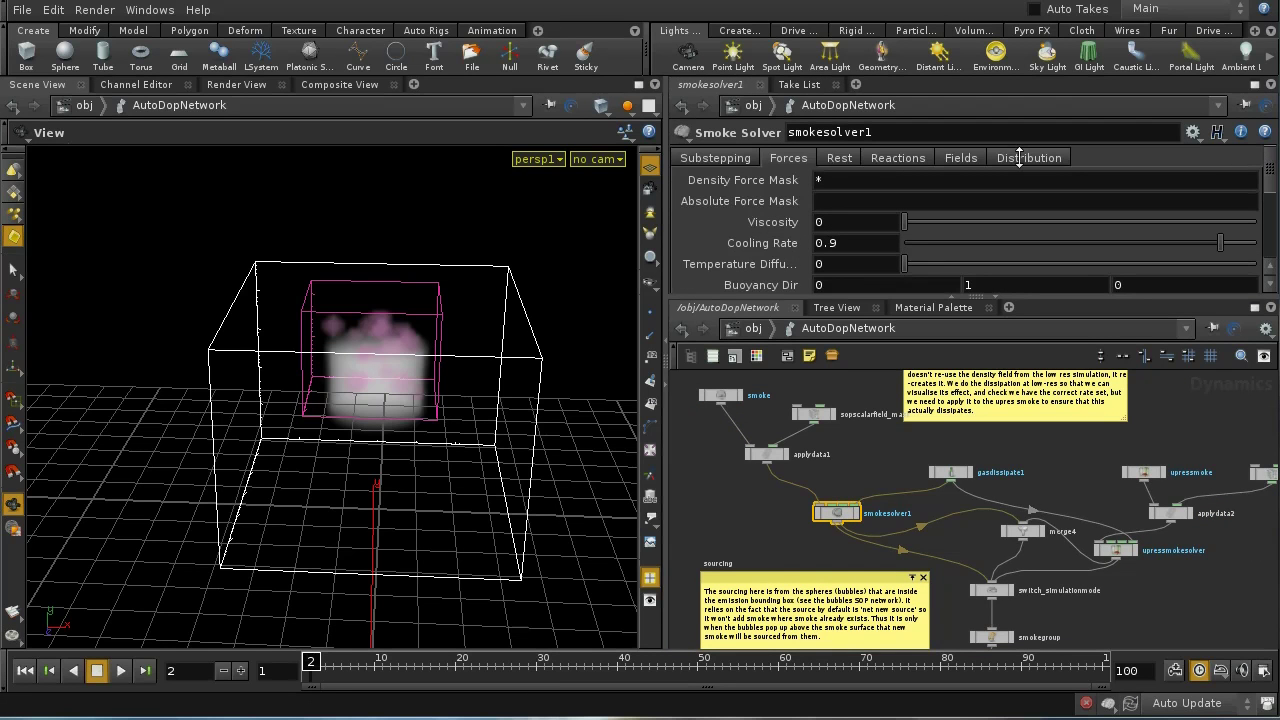
click(840, 158)
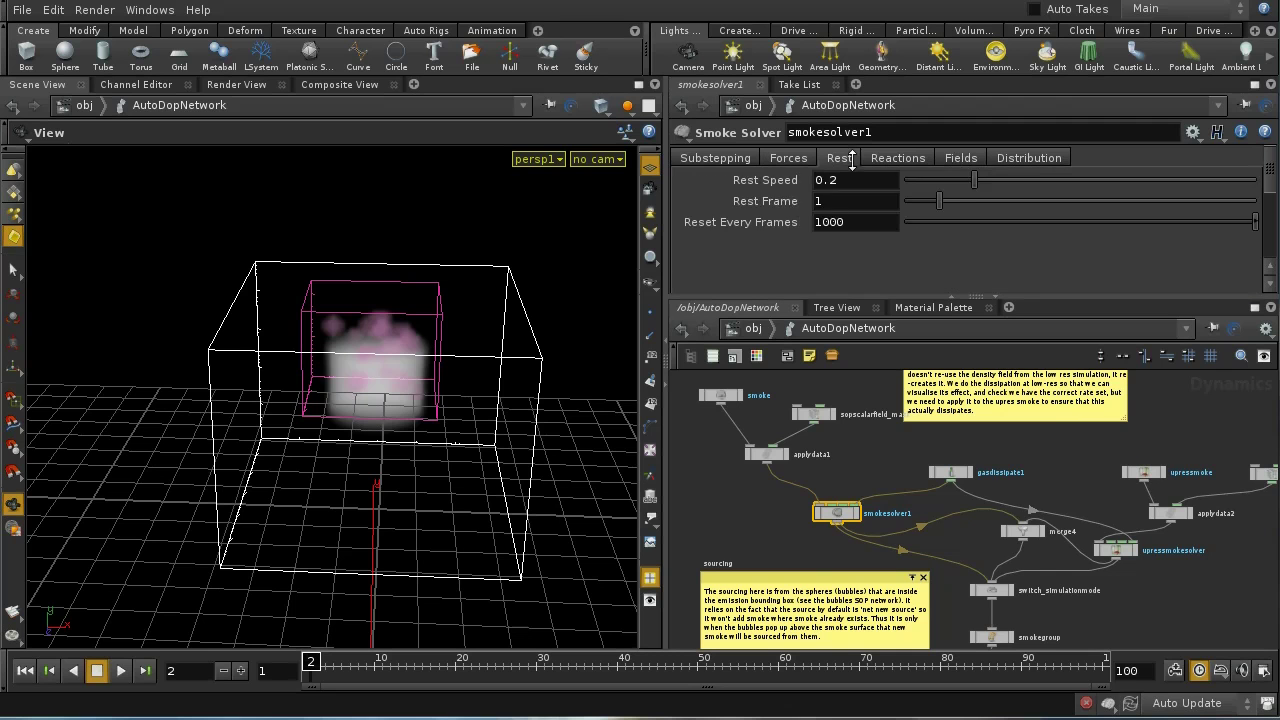
click(886, 160)
click(962, 160)
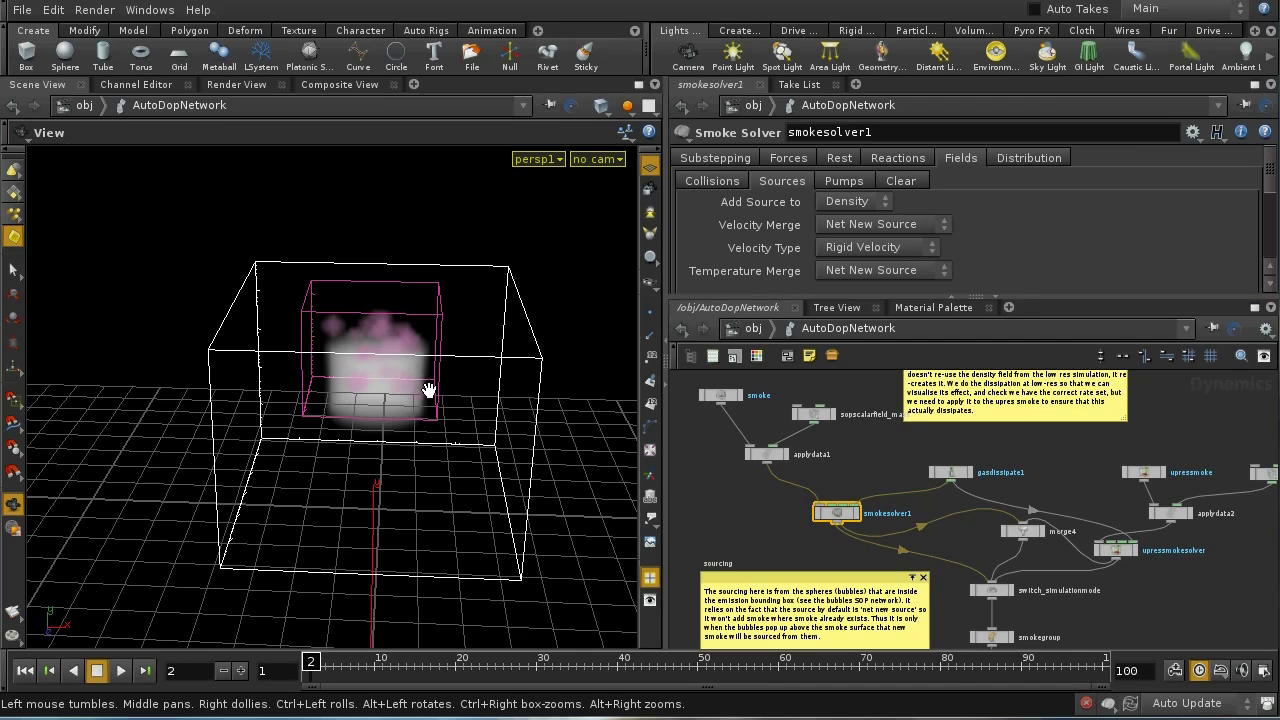
drag(428, 390, 400, 294)
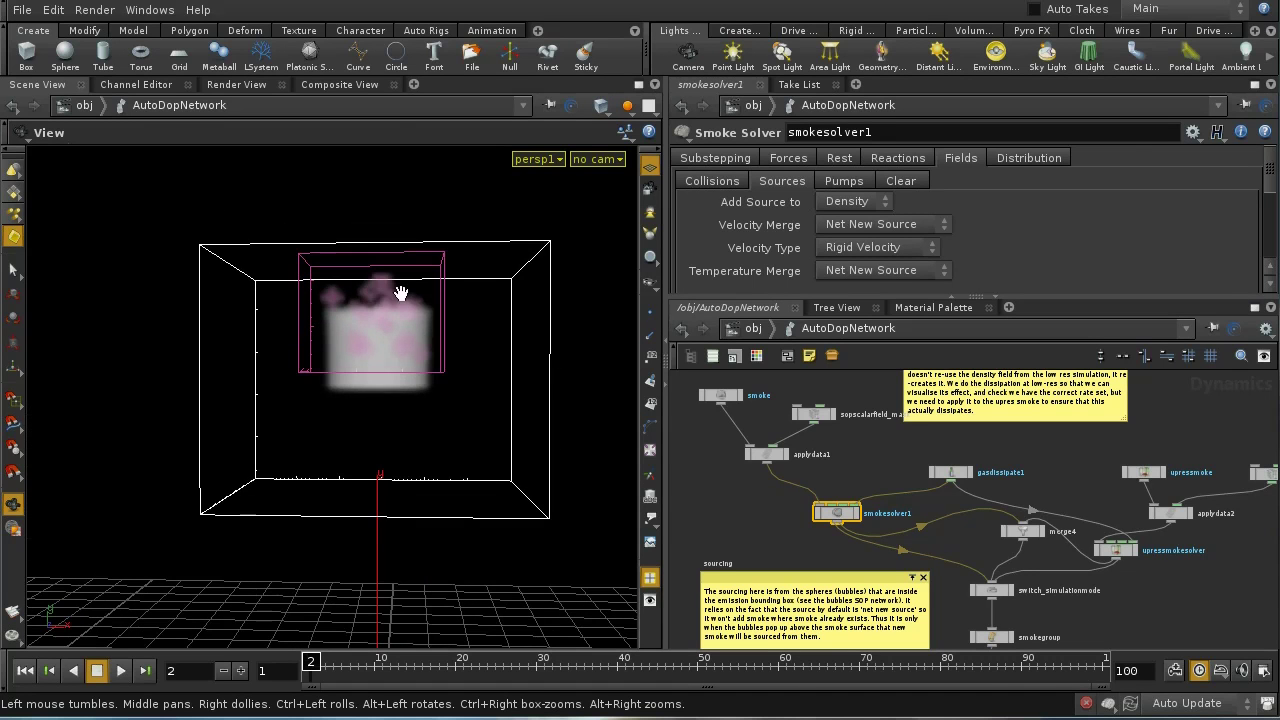
drag(423, 369, 445, 428)
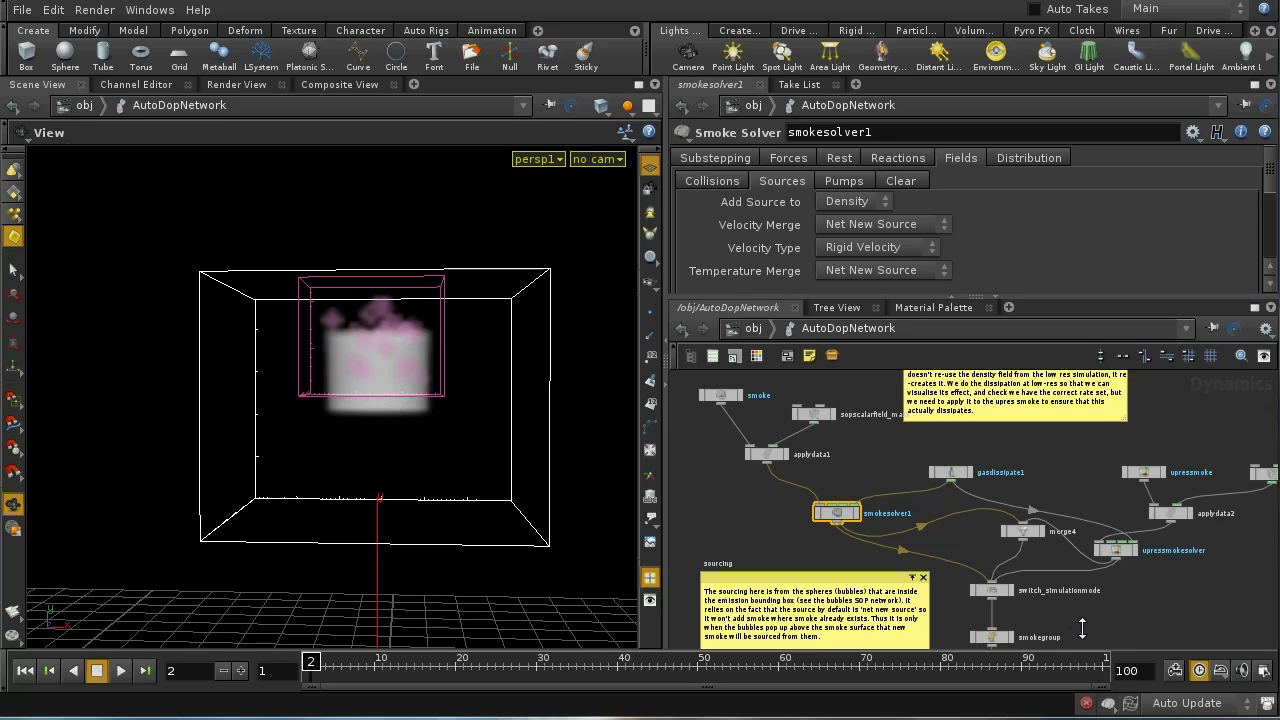
Step back to frame 1 and check the preroll time of popnet1 inside the bubbles object
middle_drag(1082, 628, 1069, 571)
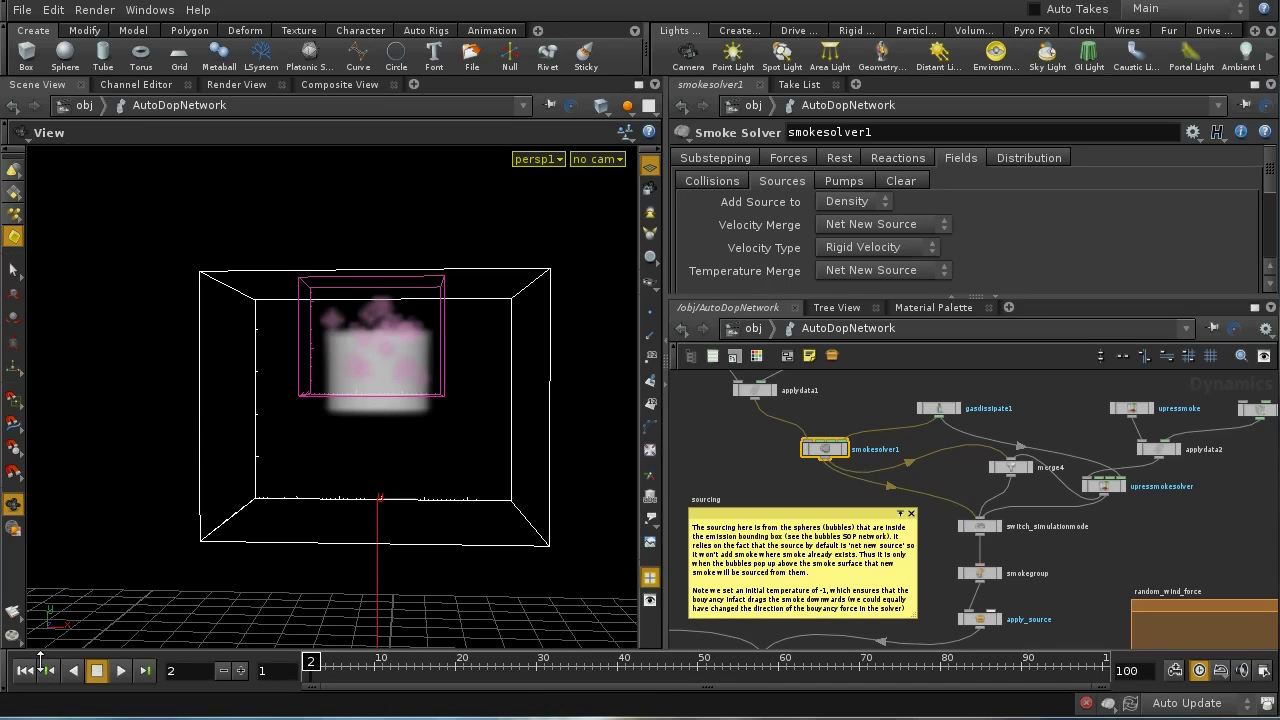
click(221, 671)
click(755, 328)
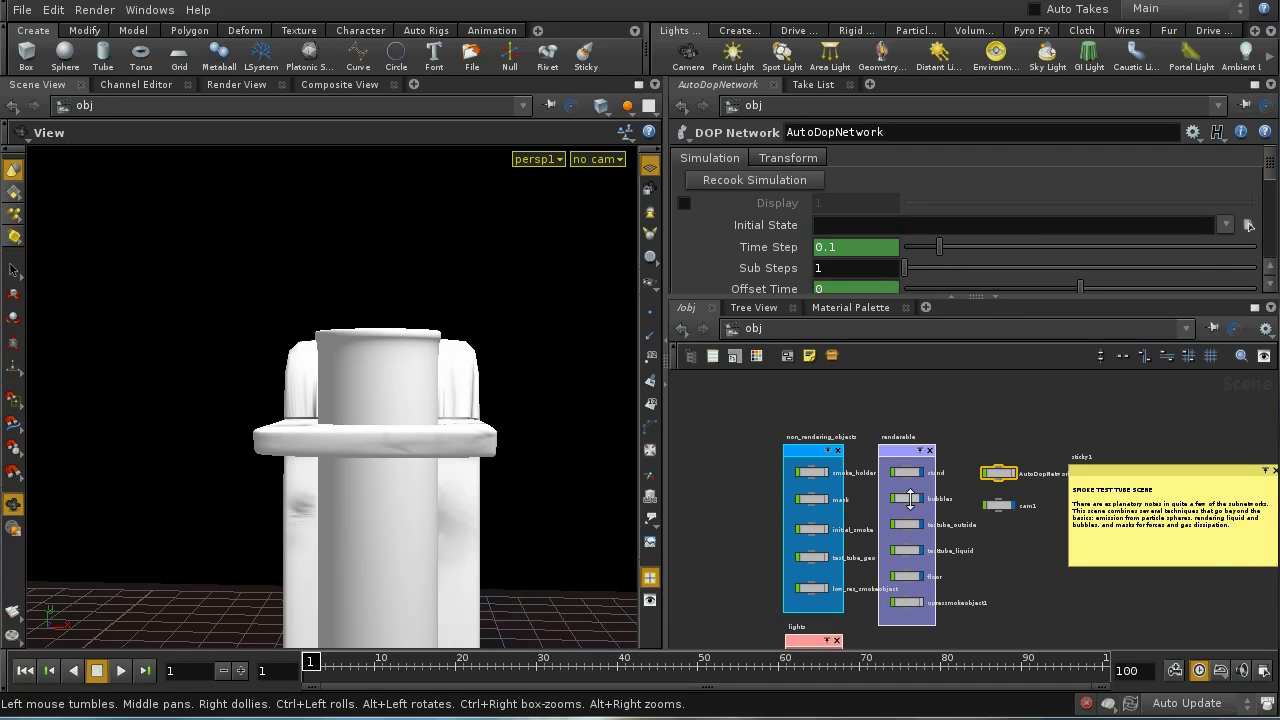
double_click(910, 498)
scroll(1015, 630, up, 5)
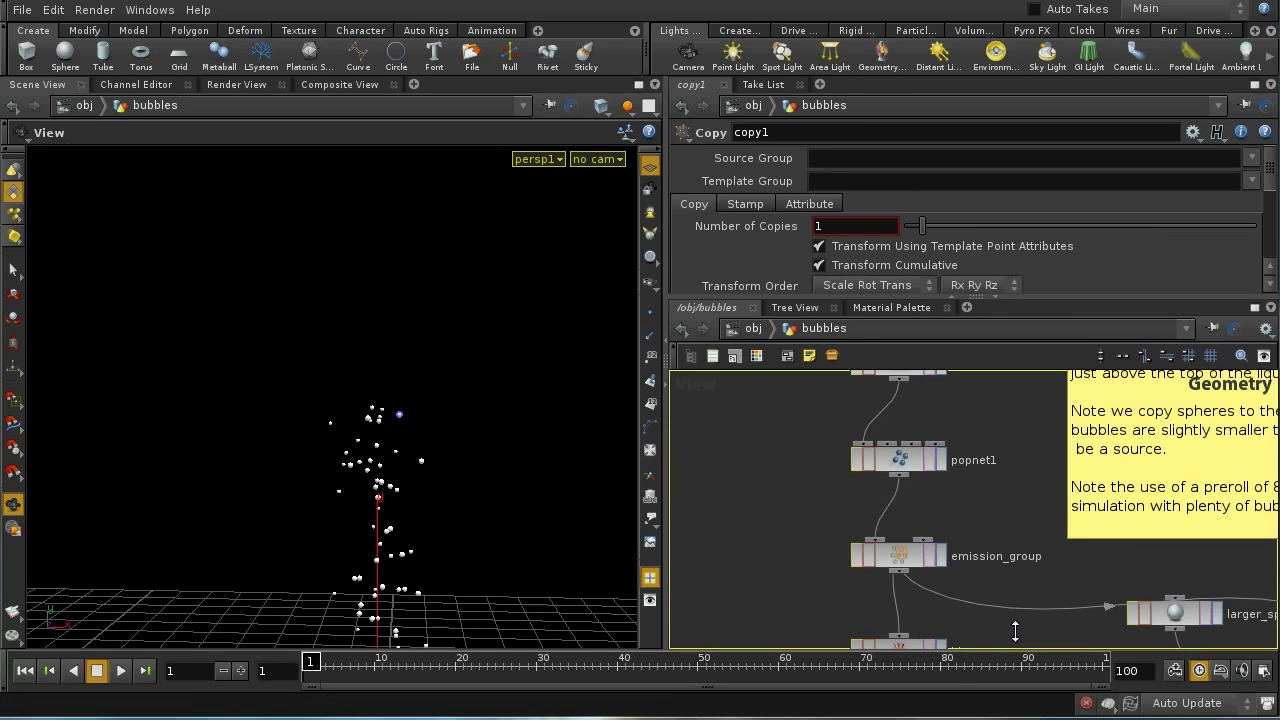
click(900, 545)
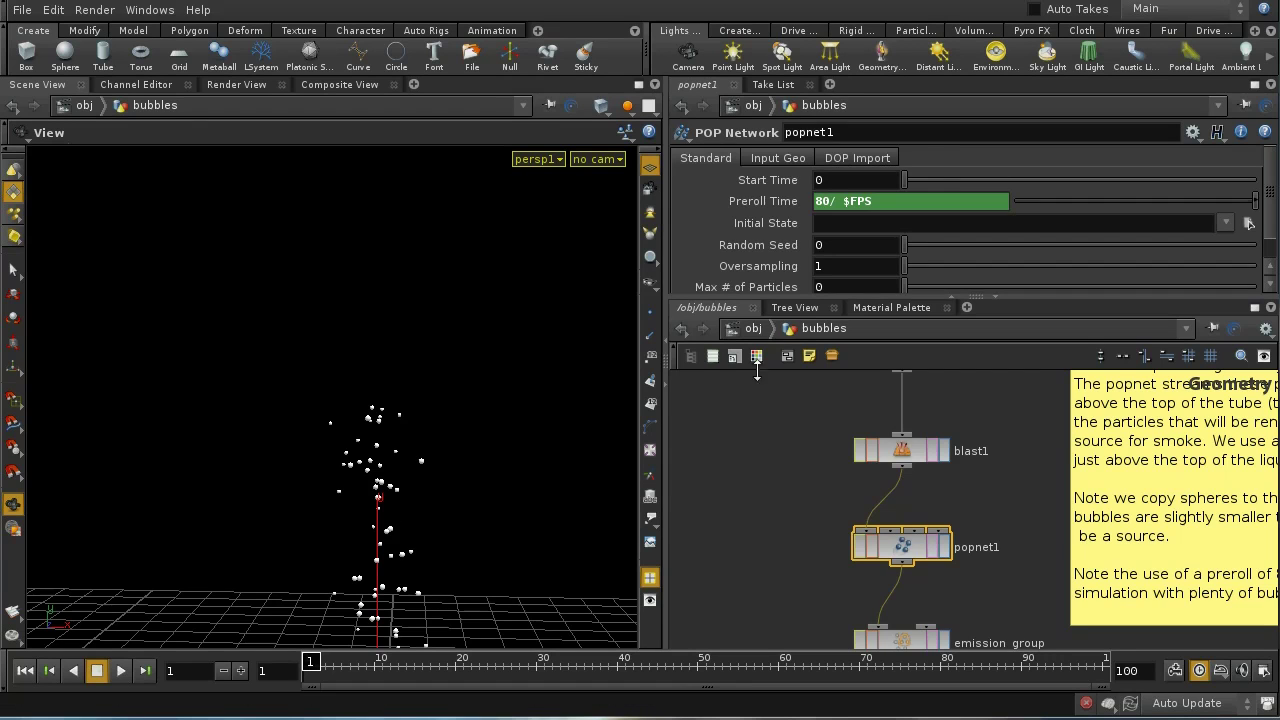
click(754, 327)
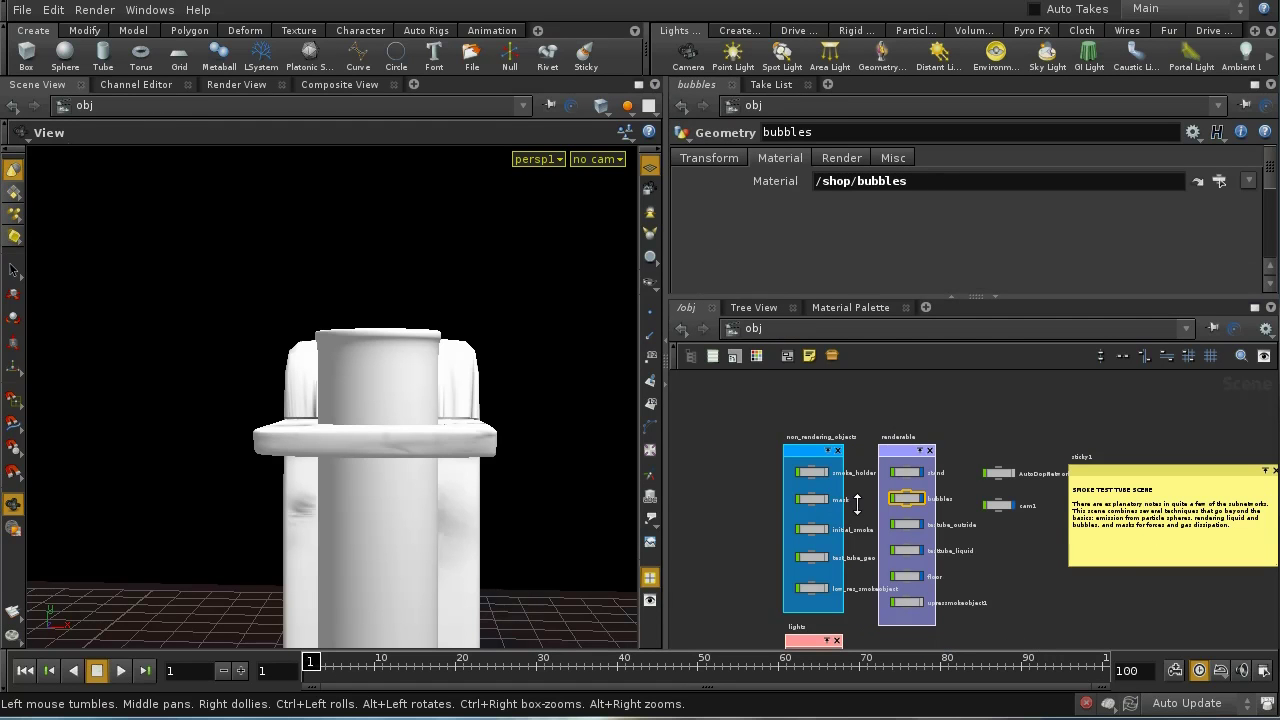
Re-enter AutoDopNetwork, turn off apply_source's density guide and run the simulation to frame 6
middle_drag(763, 524, 794, 537)
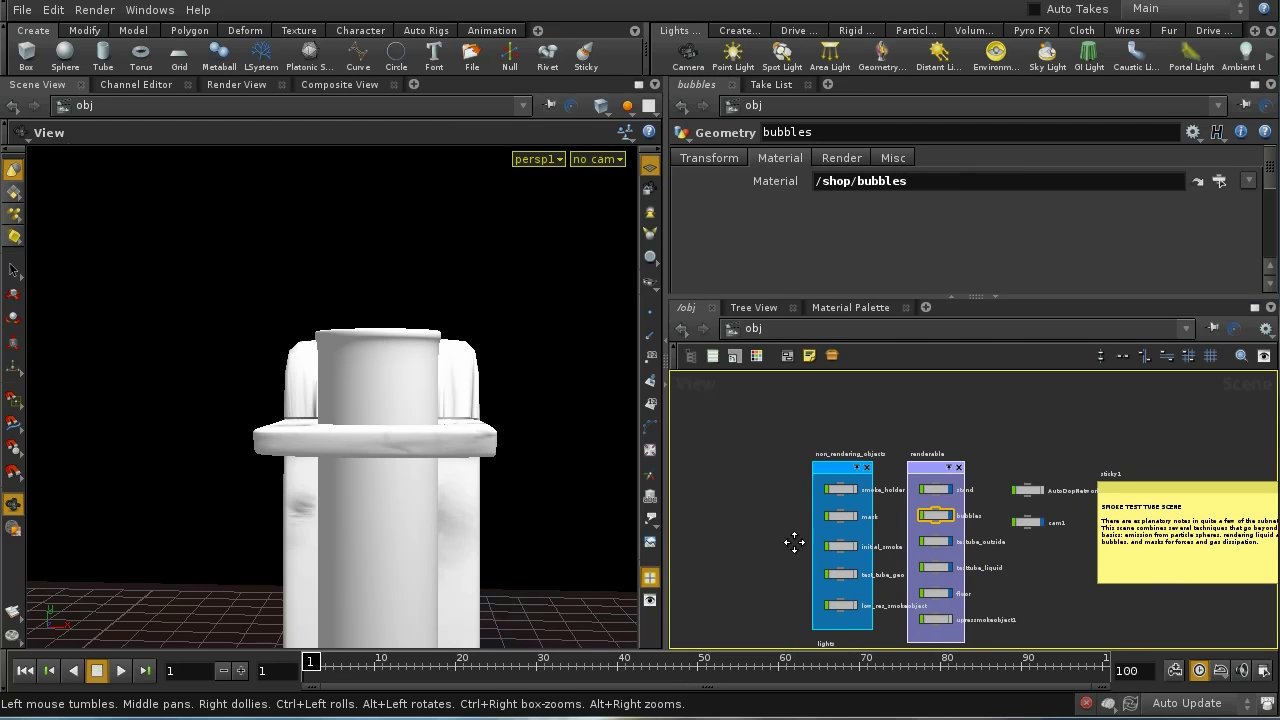
double_click(1001, 476)
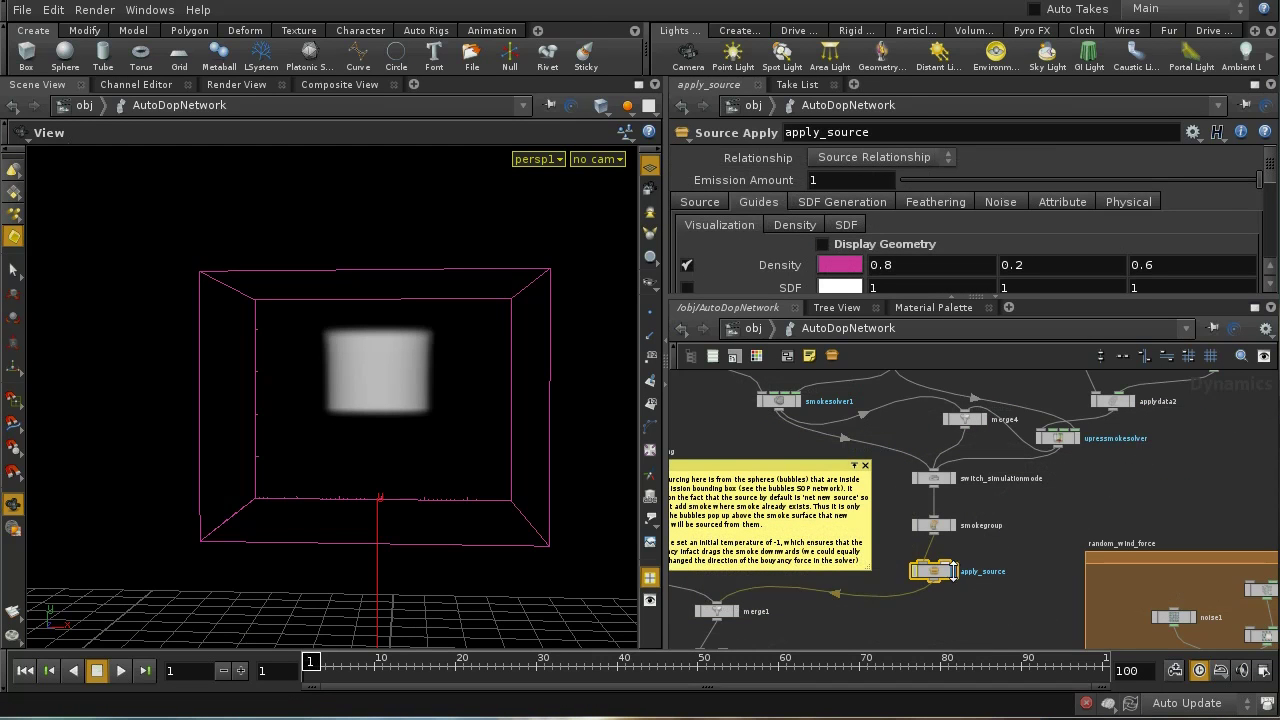
click(687, 264)
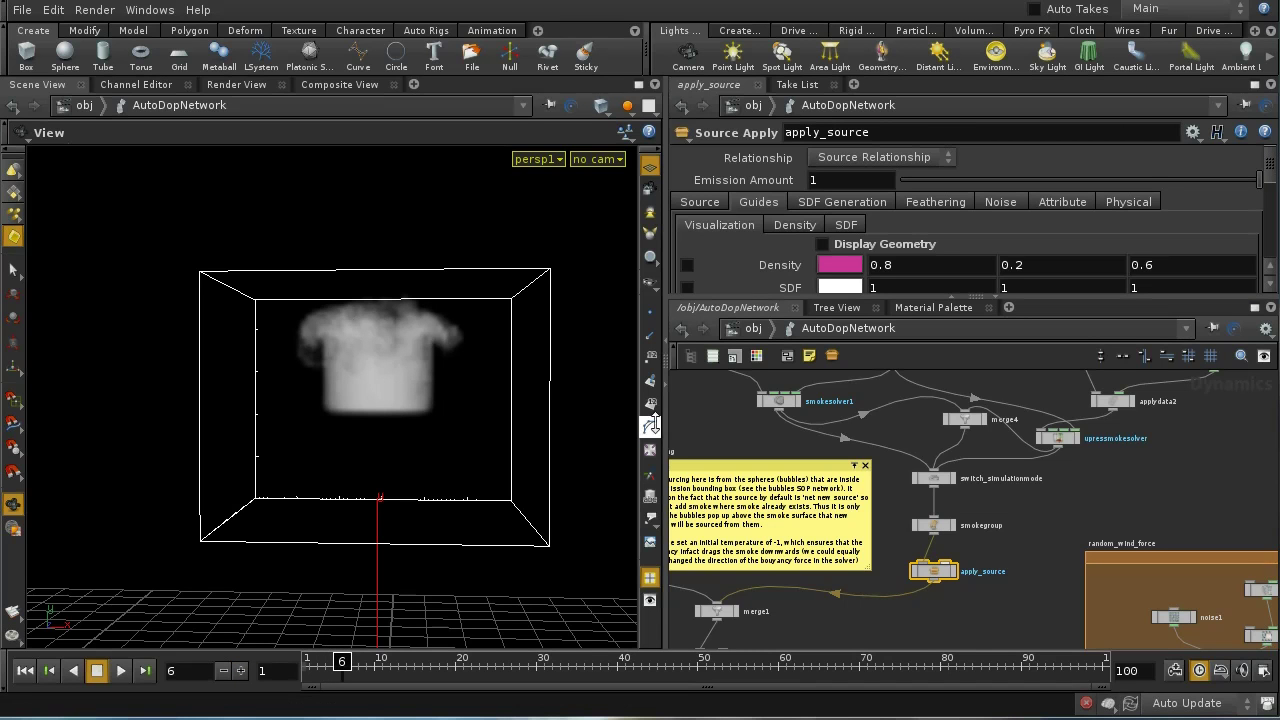
Check the simulation mode on switch_simulationmode, together with windforce1's velocity and scale force in the random wind force group
click(942, 477)
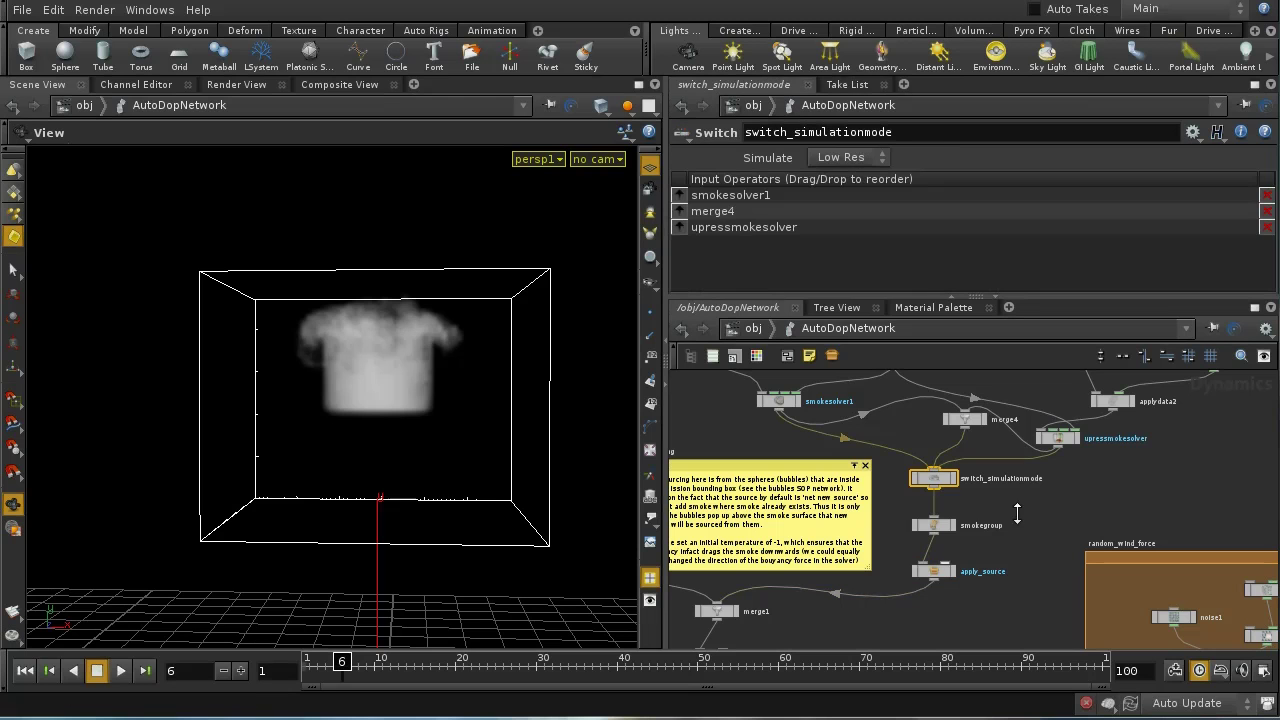
click(940, 568)
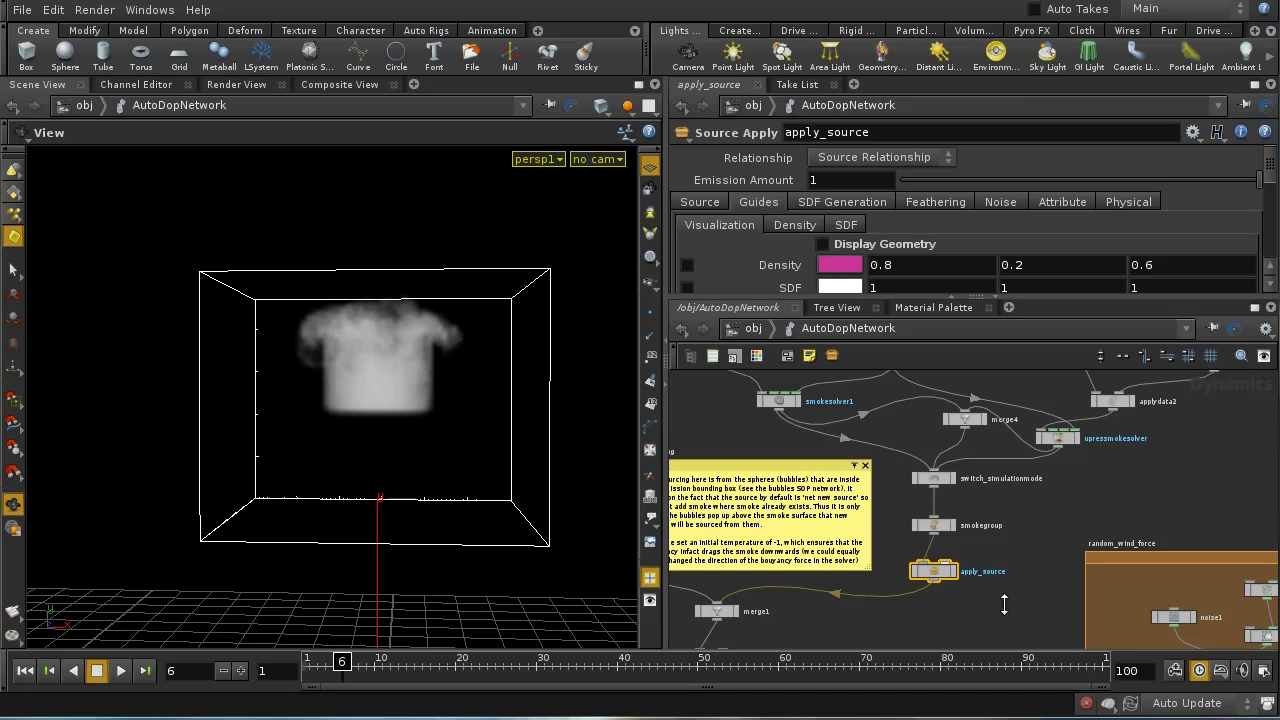
middle_drag(990, 578, 815, 456)
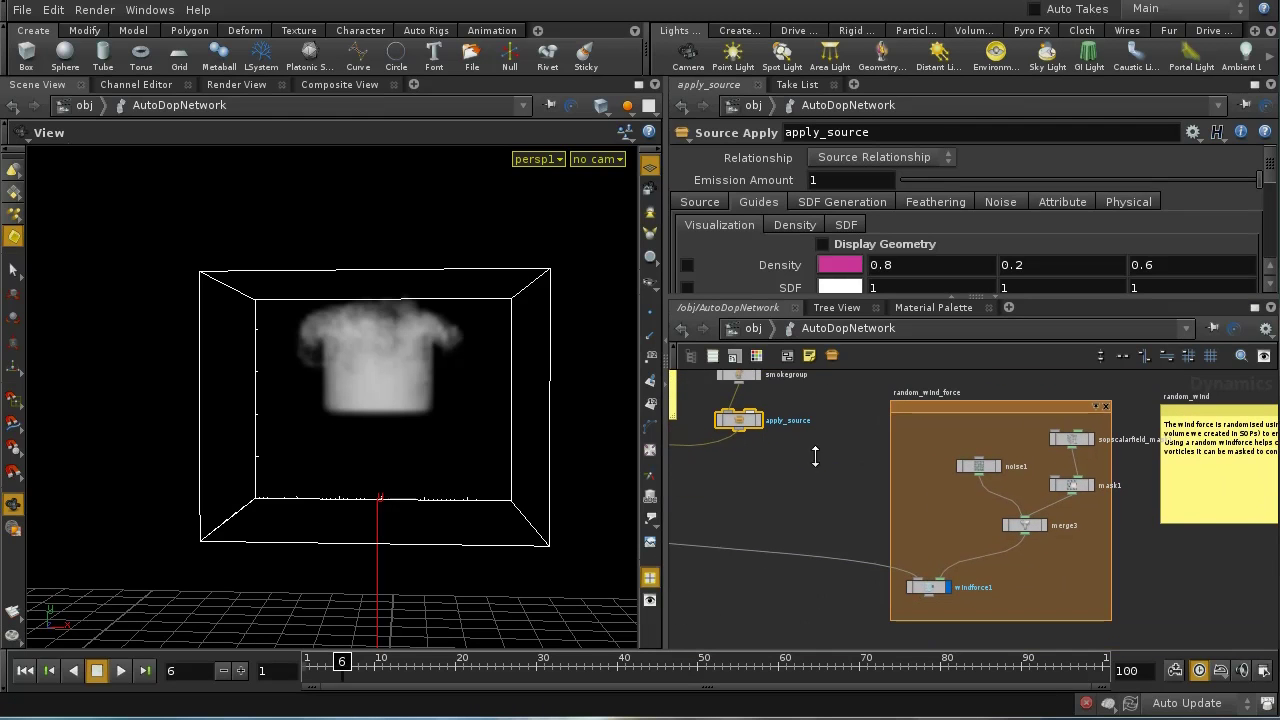
click(930, 587)
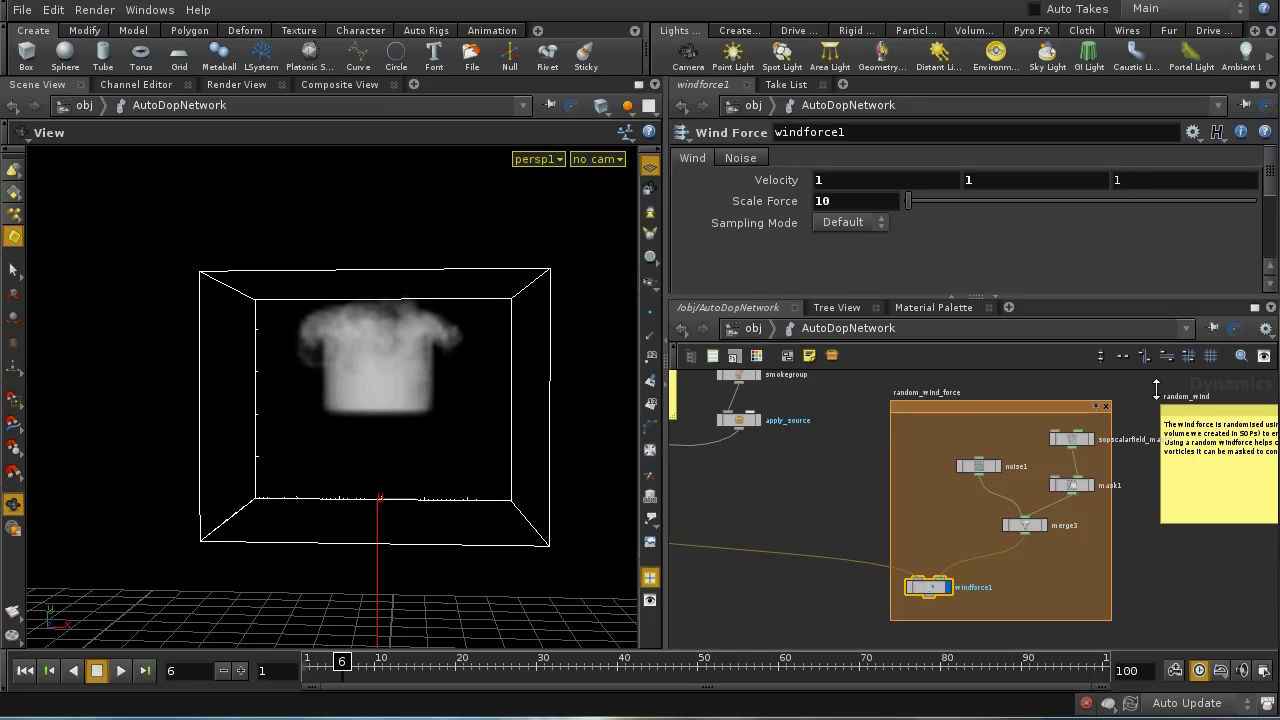
mouse_move(1150, 560)
middle_down()
mouse_move(1151, 583)
mouse_move(1143, 571)
middle_up()
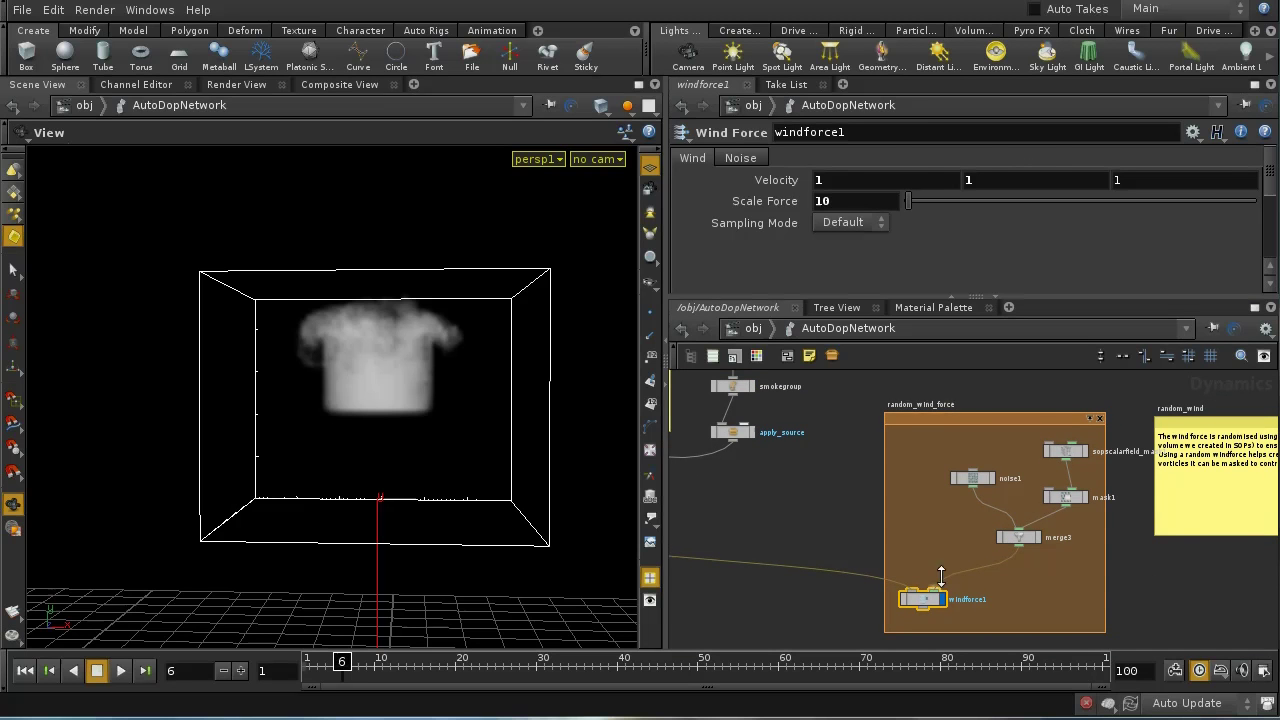
Examine noise1's frequency and minimum and maximum values, and compare them with the windforce1 settings they randomise
click(972, 478)
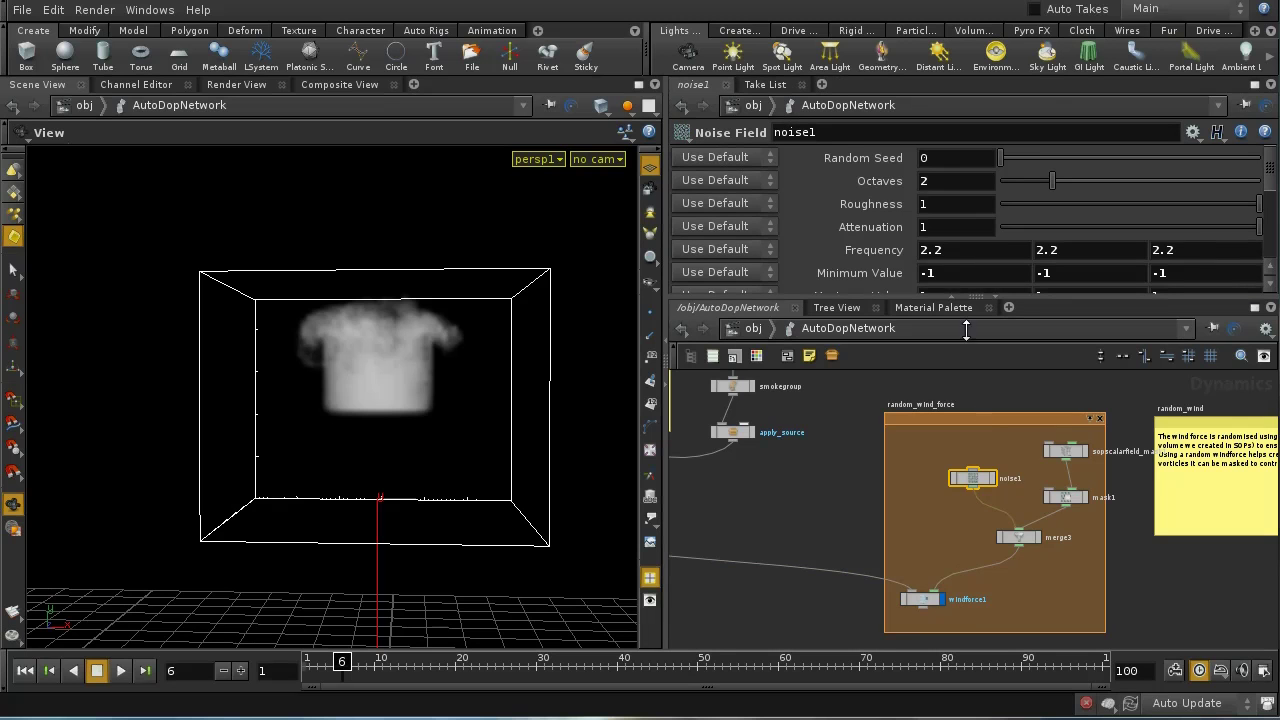
drag(1271, 170, 1271, 190)
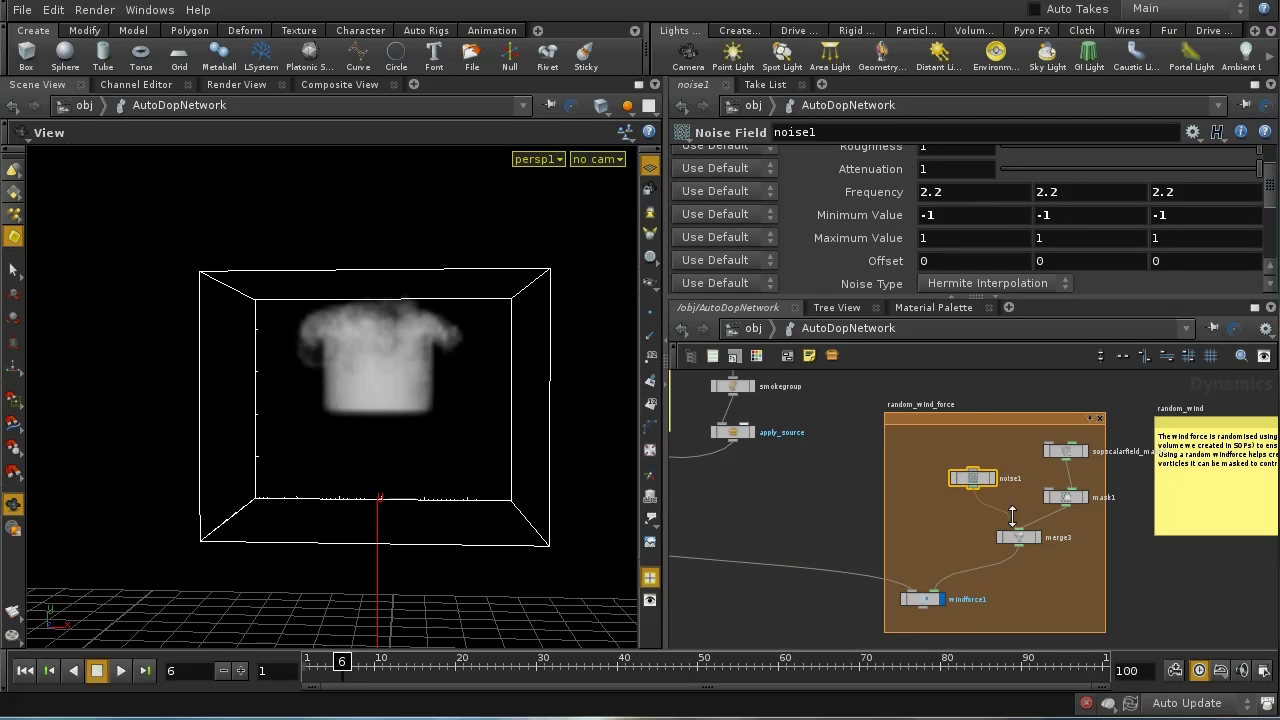
click(922, 598)
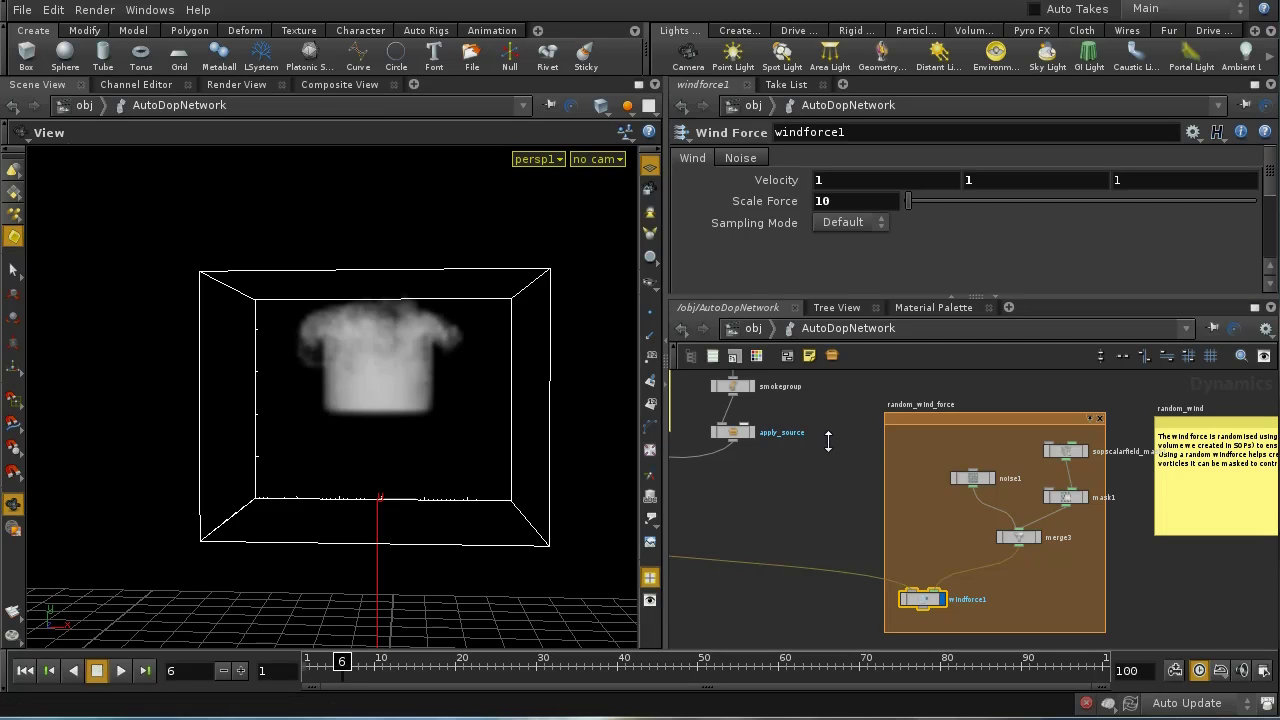
middle_drag(1135, 595, 1123, 614)
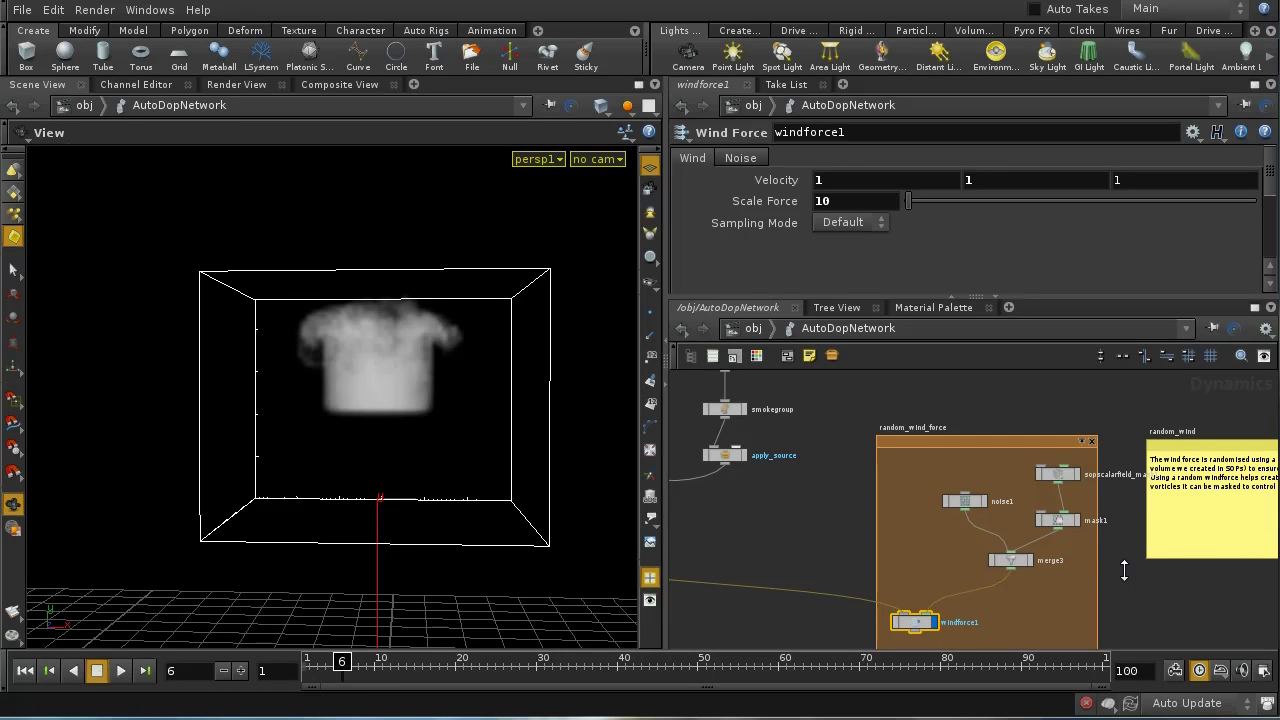
middle_drag(1124, 570, 1072, 554)
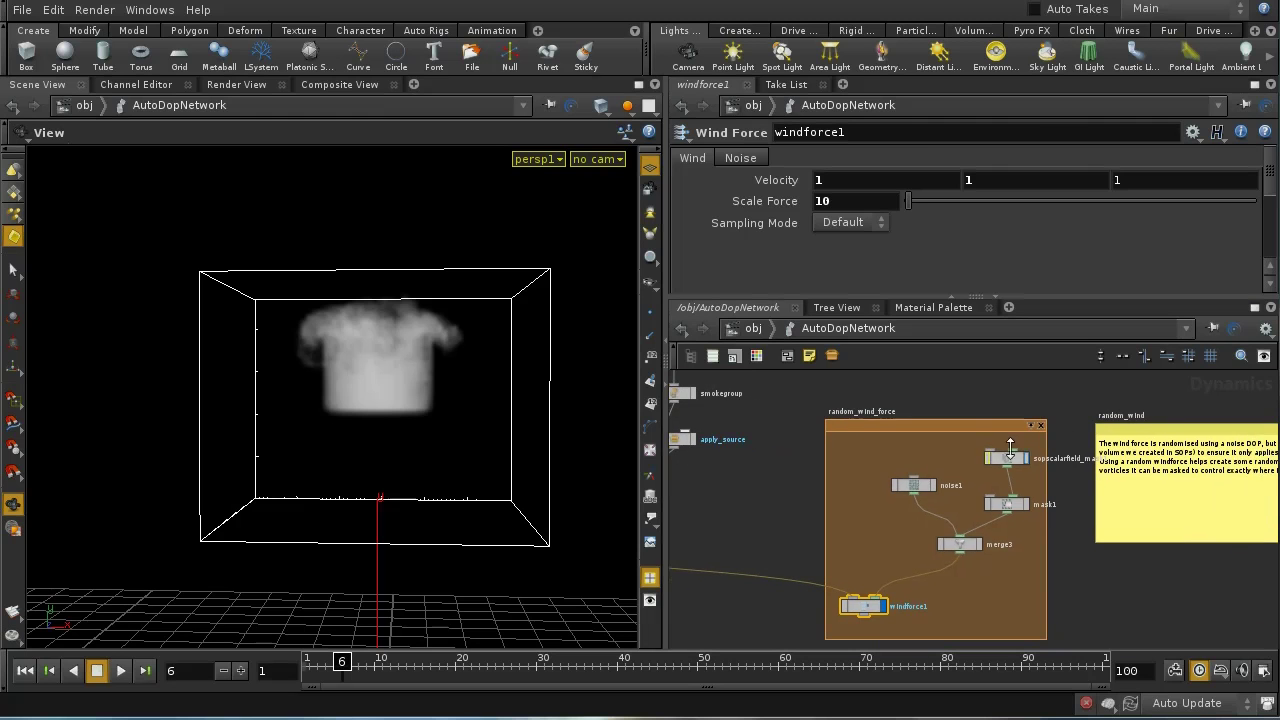
Inspect the SOP path of sopscalarfield_mask1 and the data settings of the mask1 field that limits the wind force
click(1007, 455)
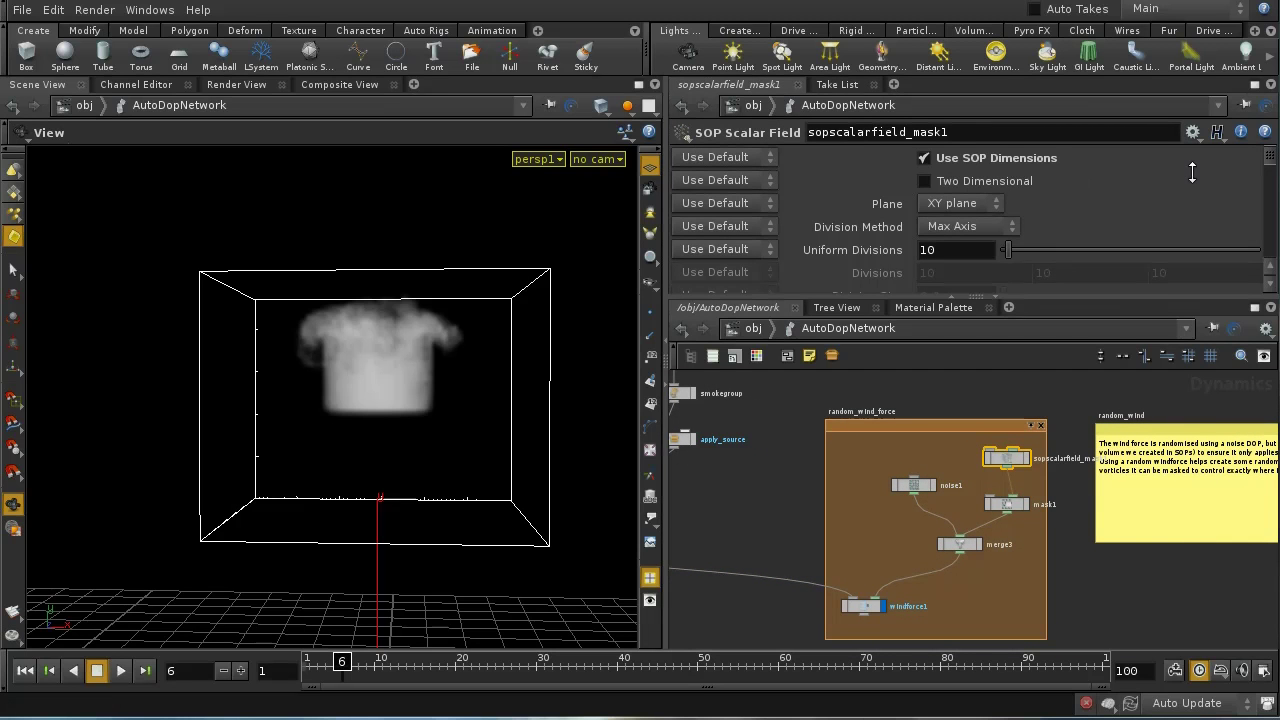
drag(1270, 160, 1270, 198)
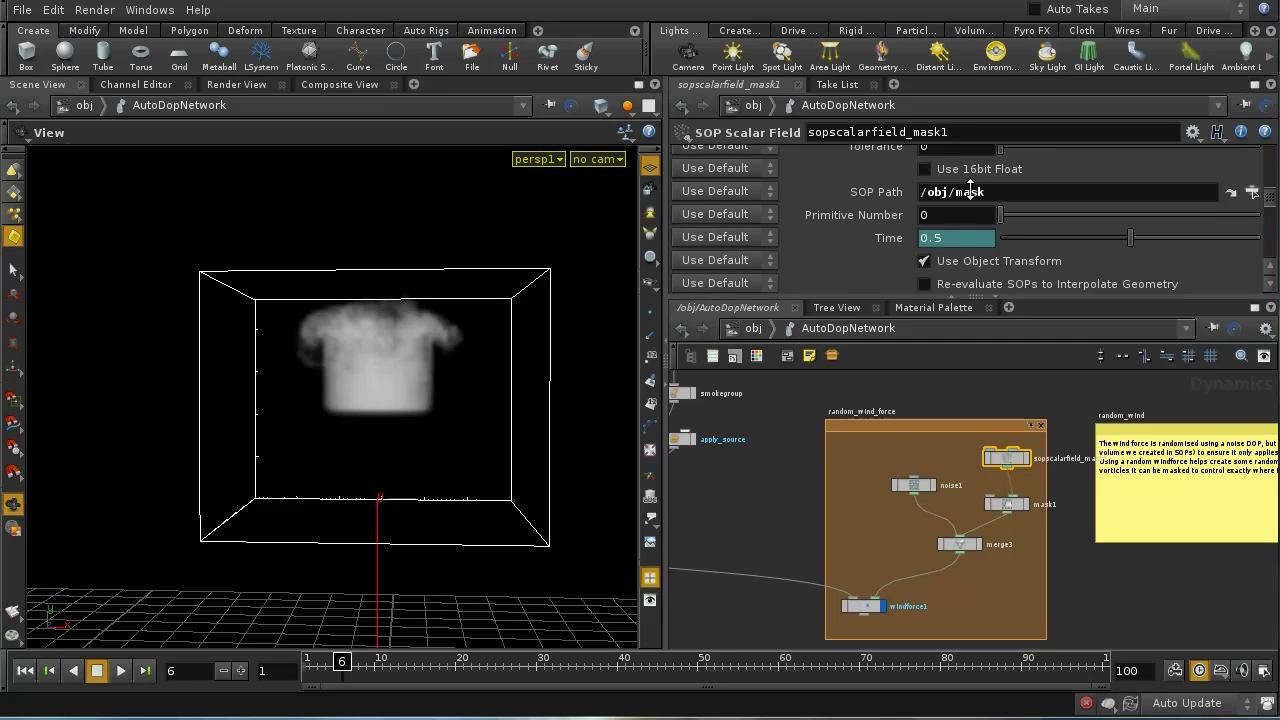
click(1006, 503)
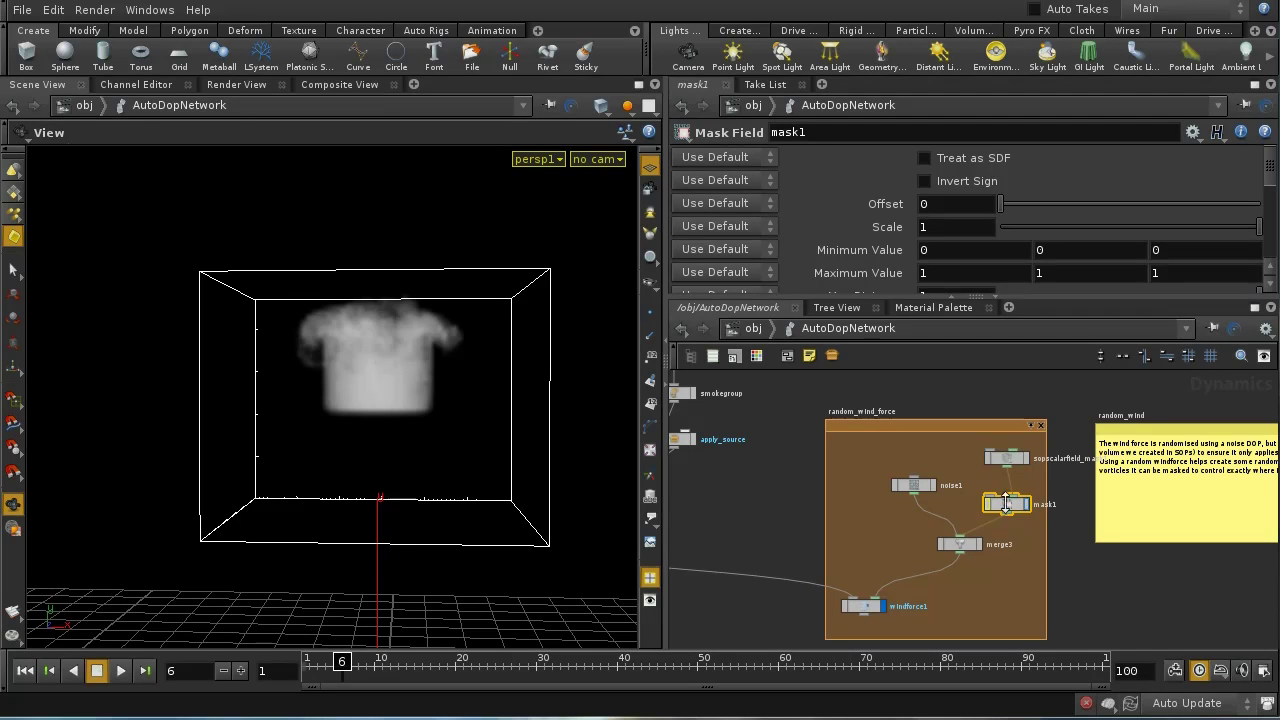
scroll(972, 213, up, 6)
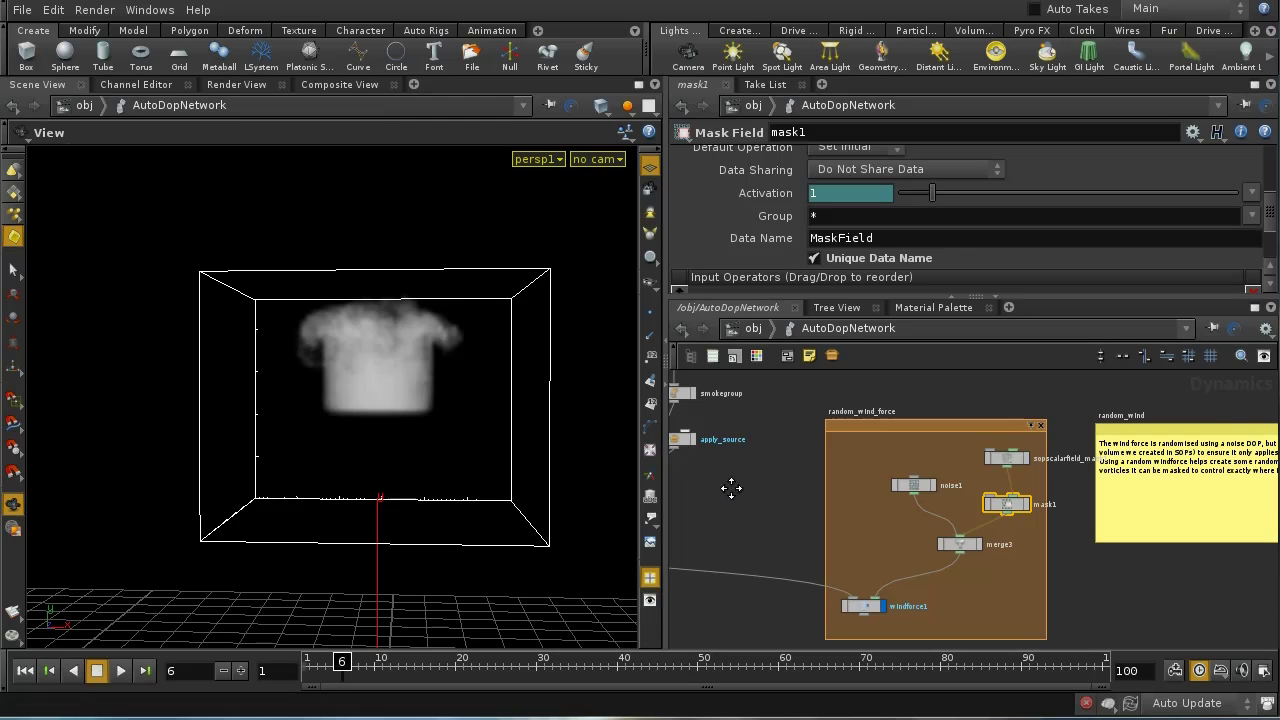
Examine gasdissipate1's field, control field and evaporation settings, and read its note about low-res and upres dissipation
middle_drag(731, 487, 917, 585)
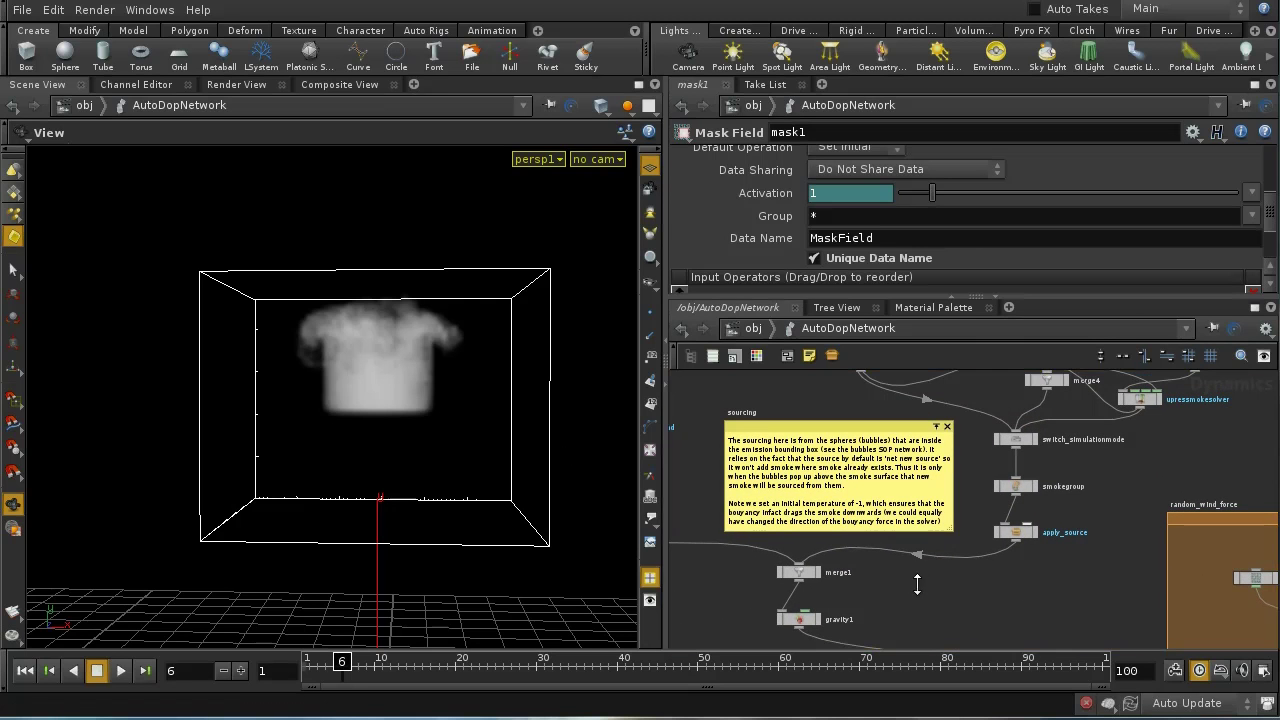
middle_drag(1049, 557, 1061, 581)
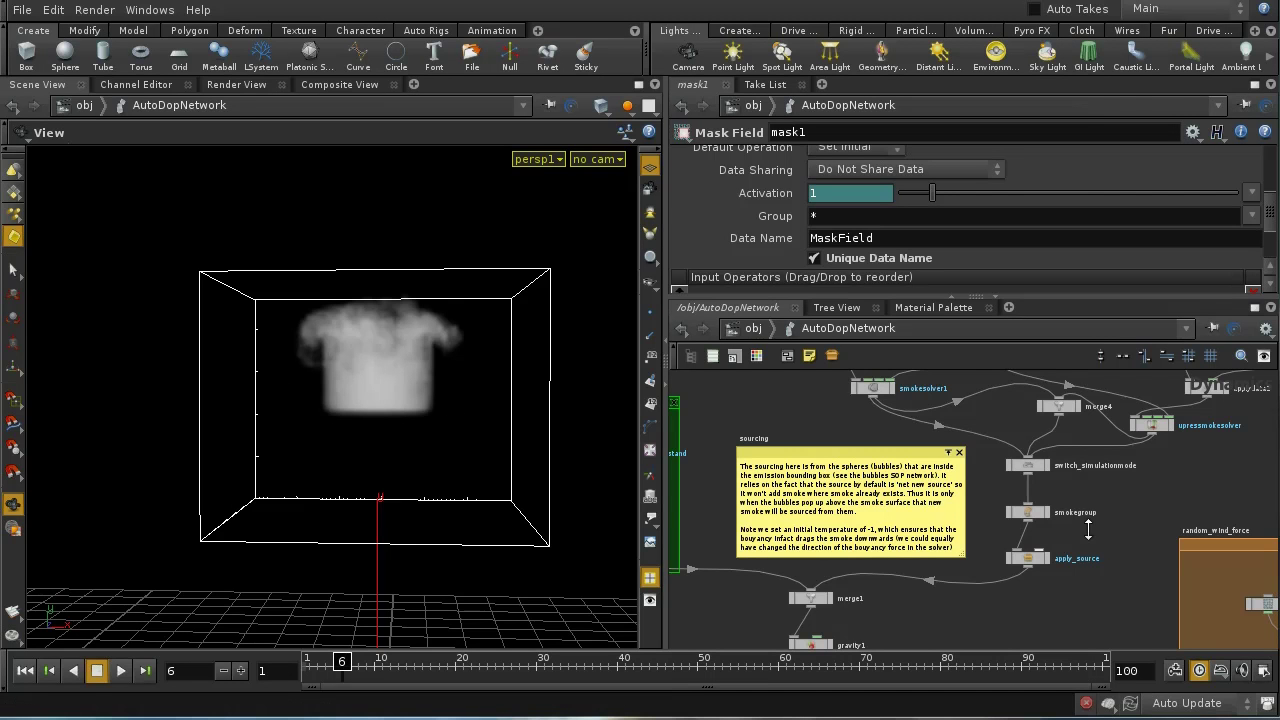
middle_drag(1106, 530, 1110, 636)
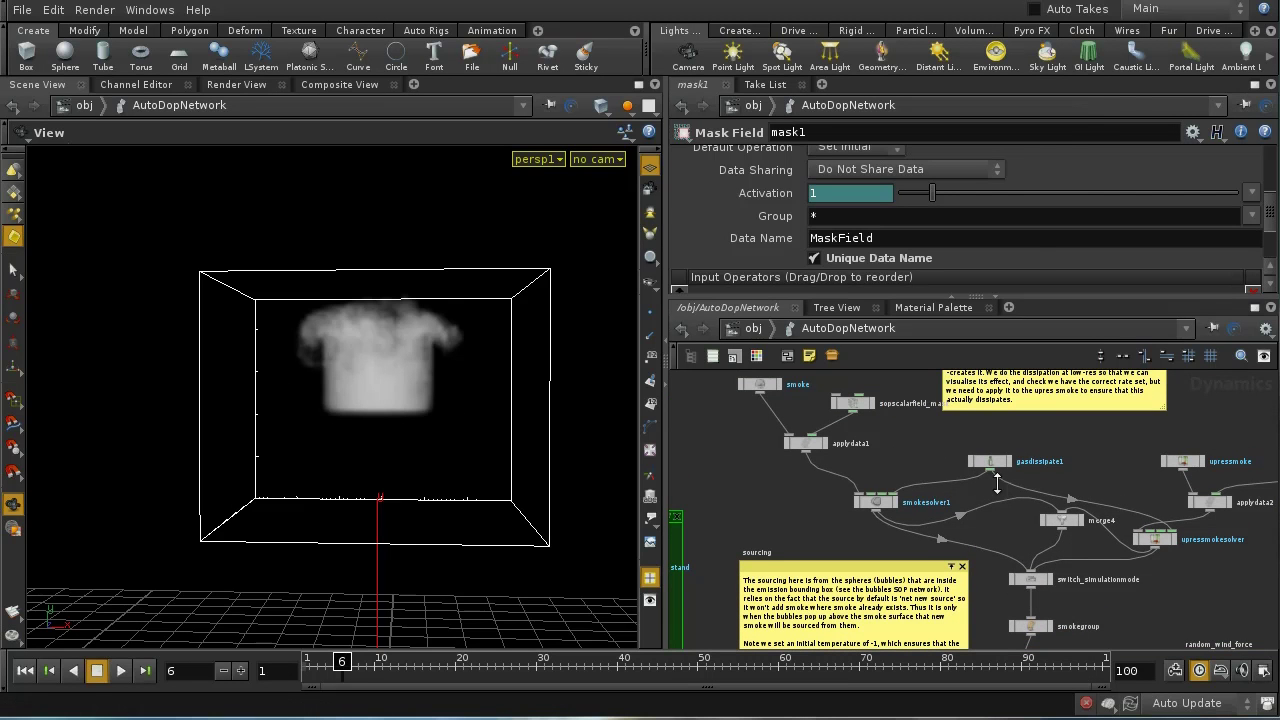
click(987, 462)
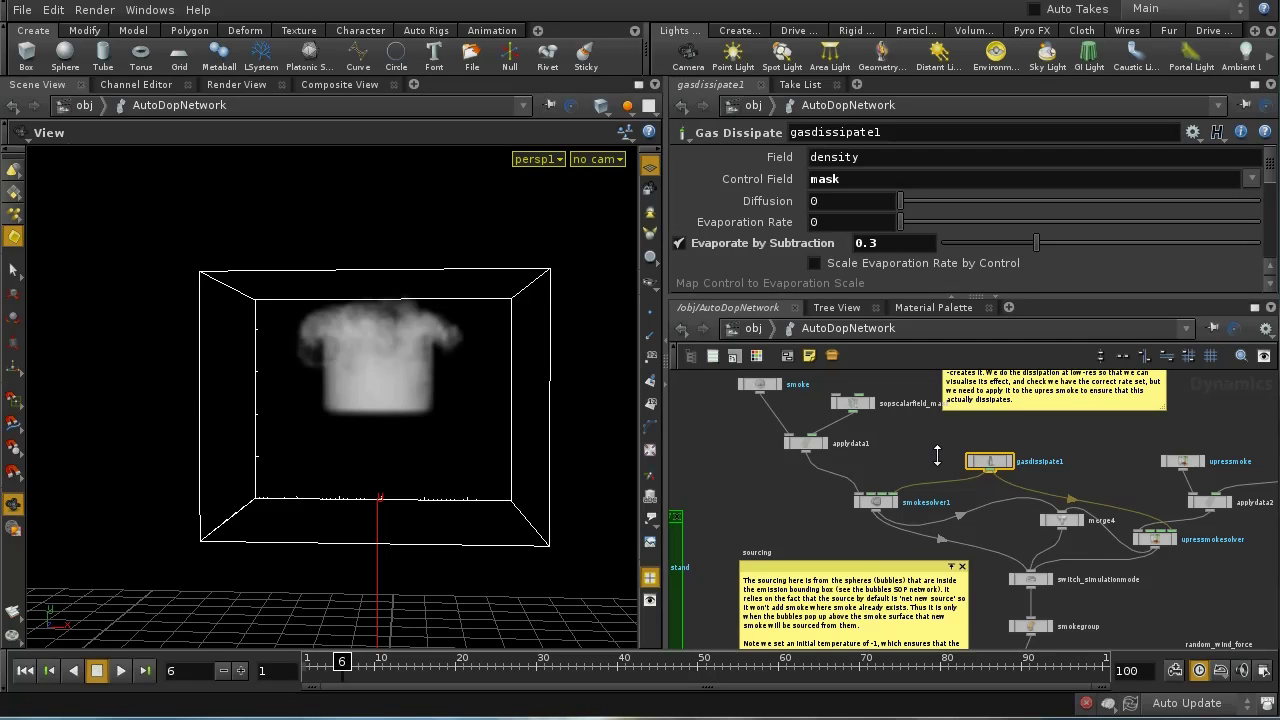
middle_drag(918, 437, 924, 465)
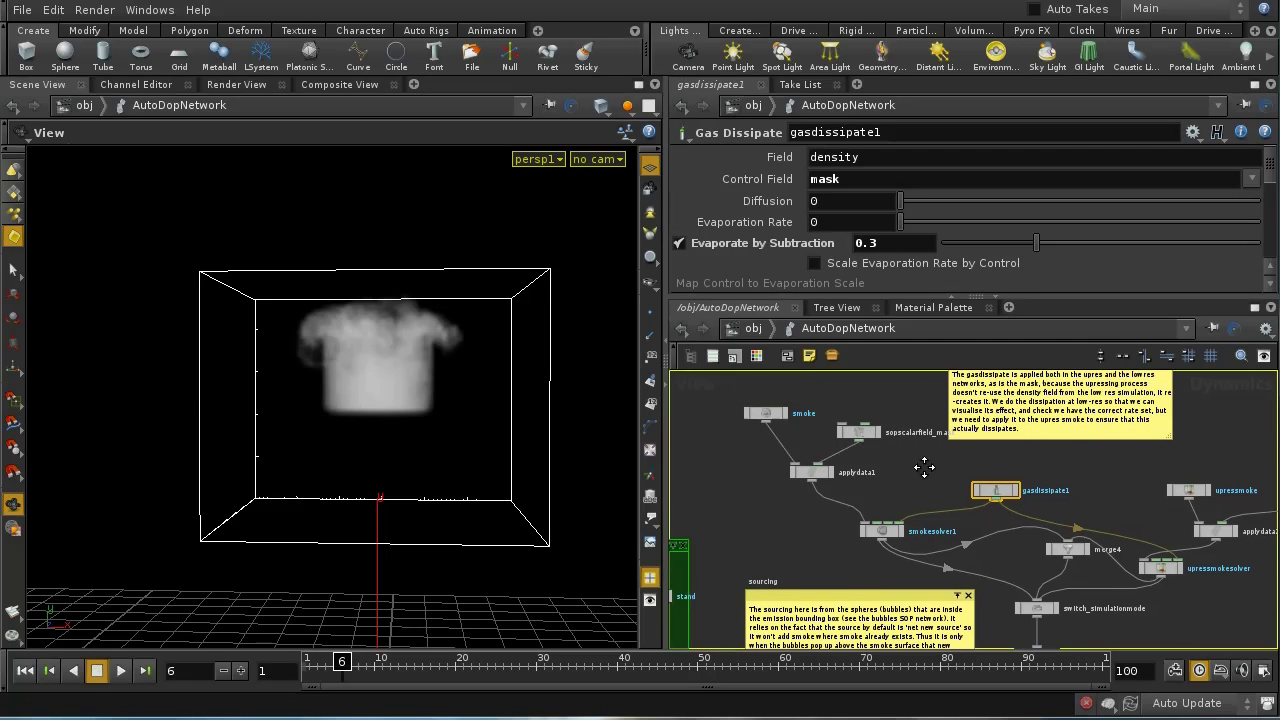
Inspect how applydata1 attaches the sopscalarfield_mask field to the smoke object
click(858, 432)
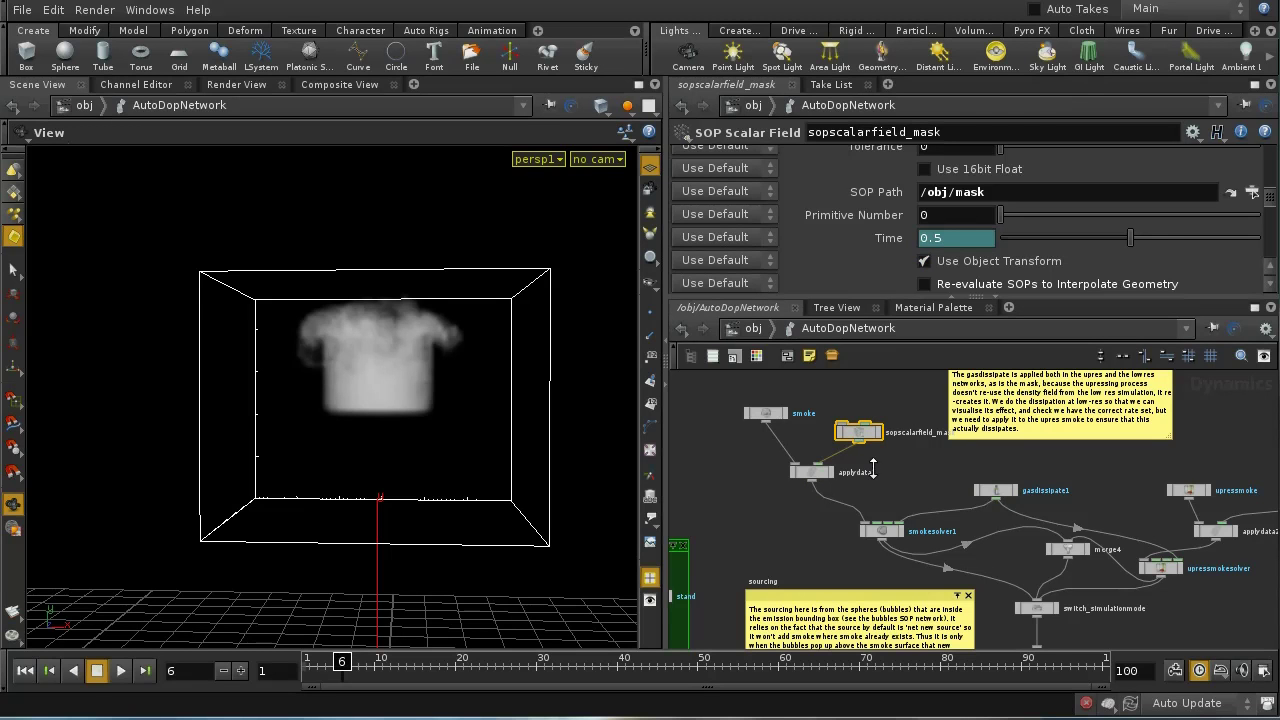
click(771, 413)
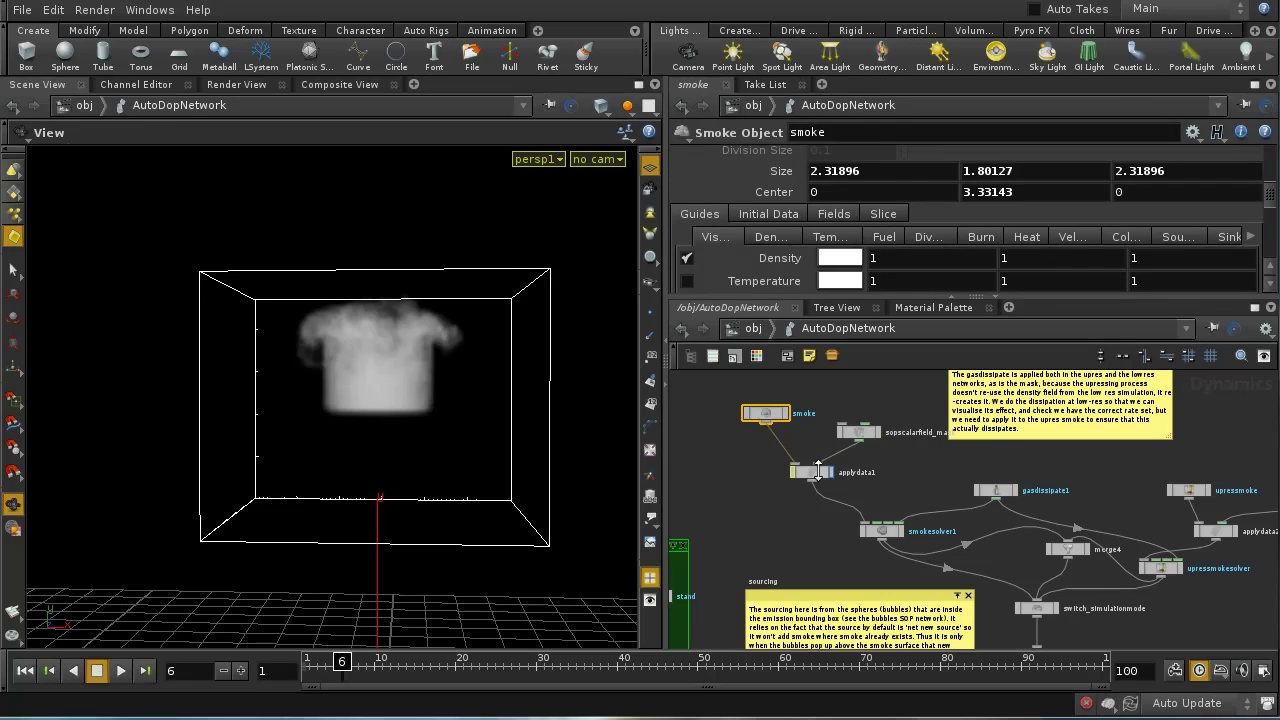
click(815, 470)
scroll(904, 460, up, 5)
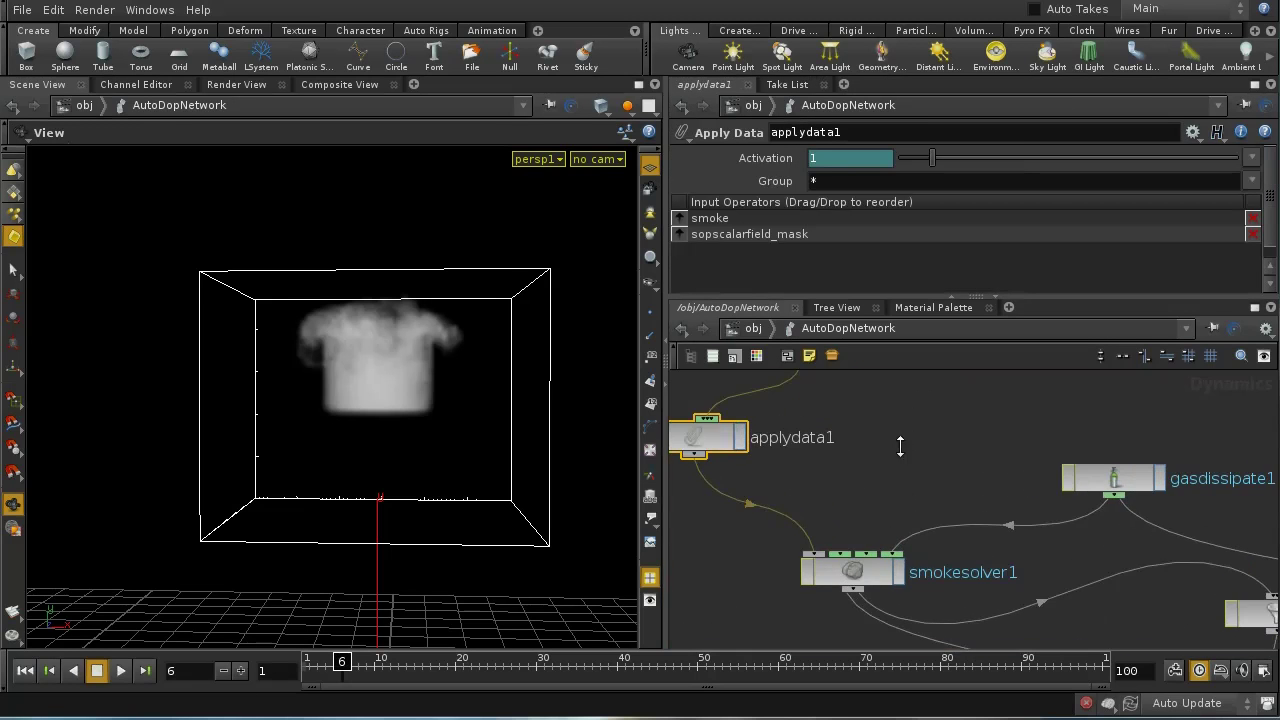
middle_drag(903, 443, 1094, 571)
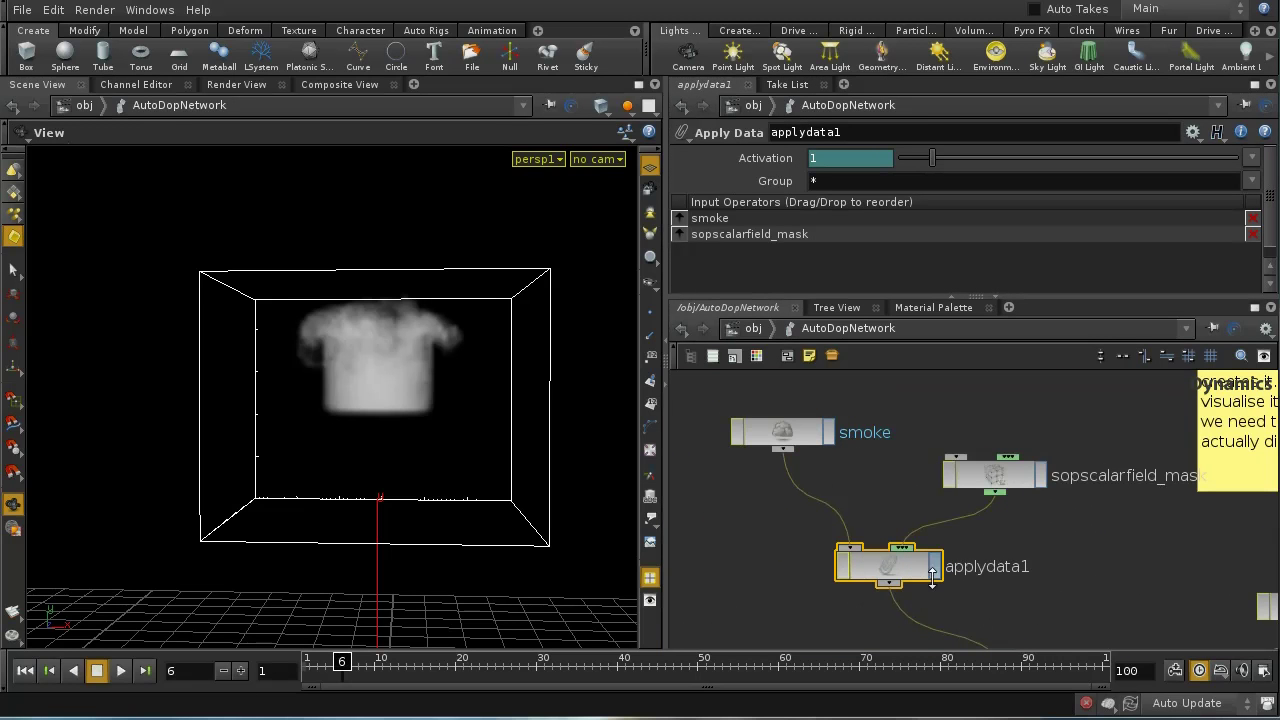
Compare sopscalarfield_mask's SOP path with gasdissipate1's control field to see how the mask drives the dissipation
click(998, 482)
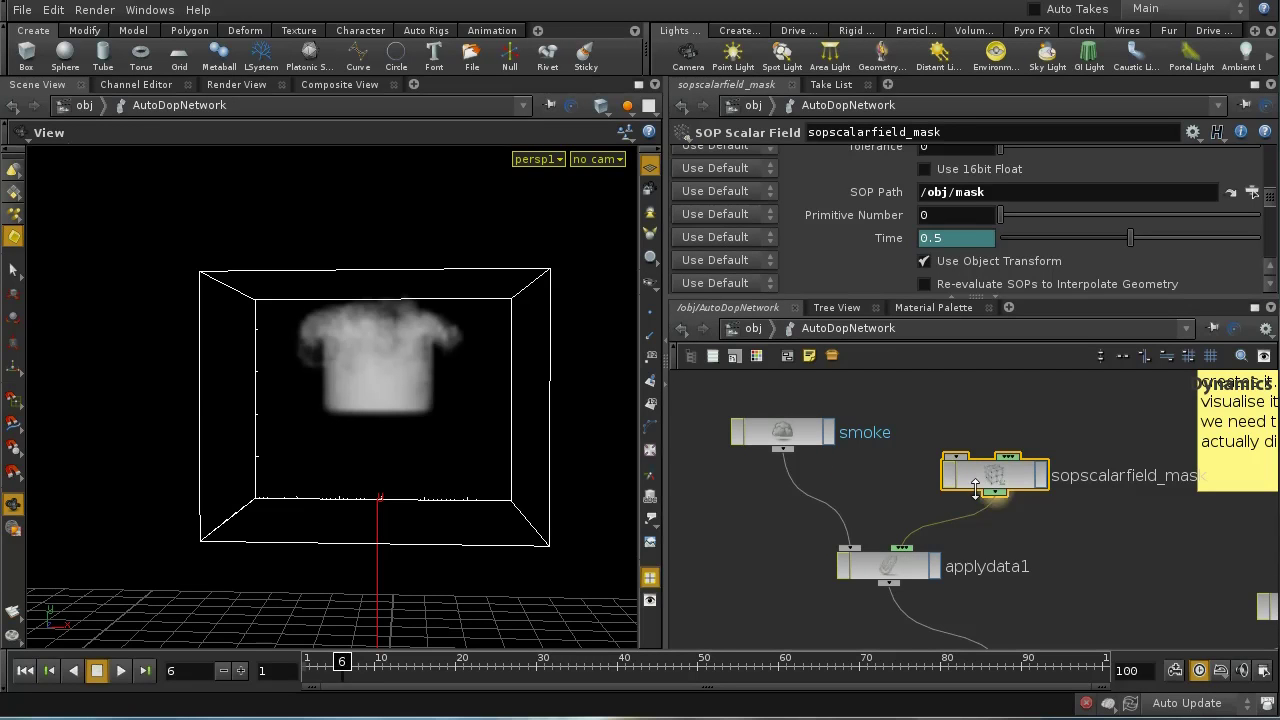
middle_drag(1057, 600, 822, 568)
click(1063, 575)
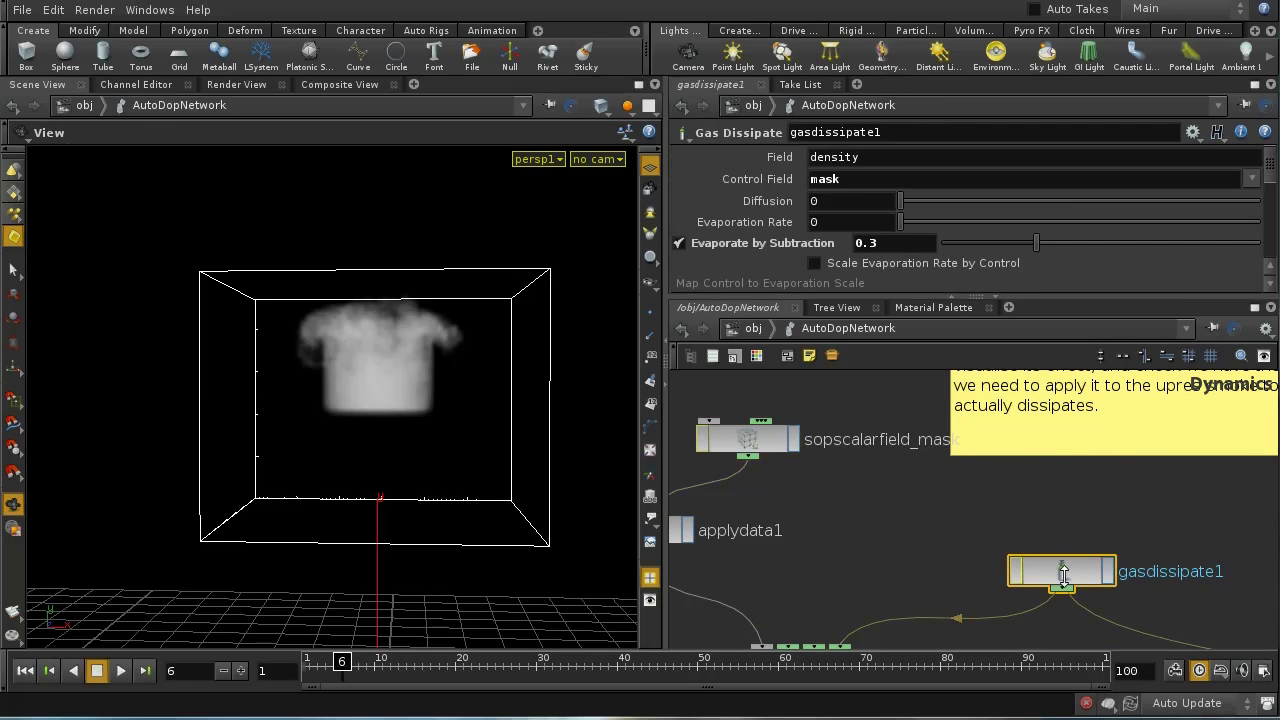
middle_drag(763, 440, 935, 465)
click(935, 465)
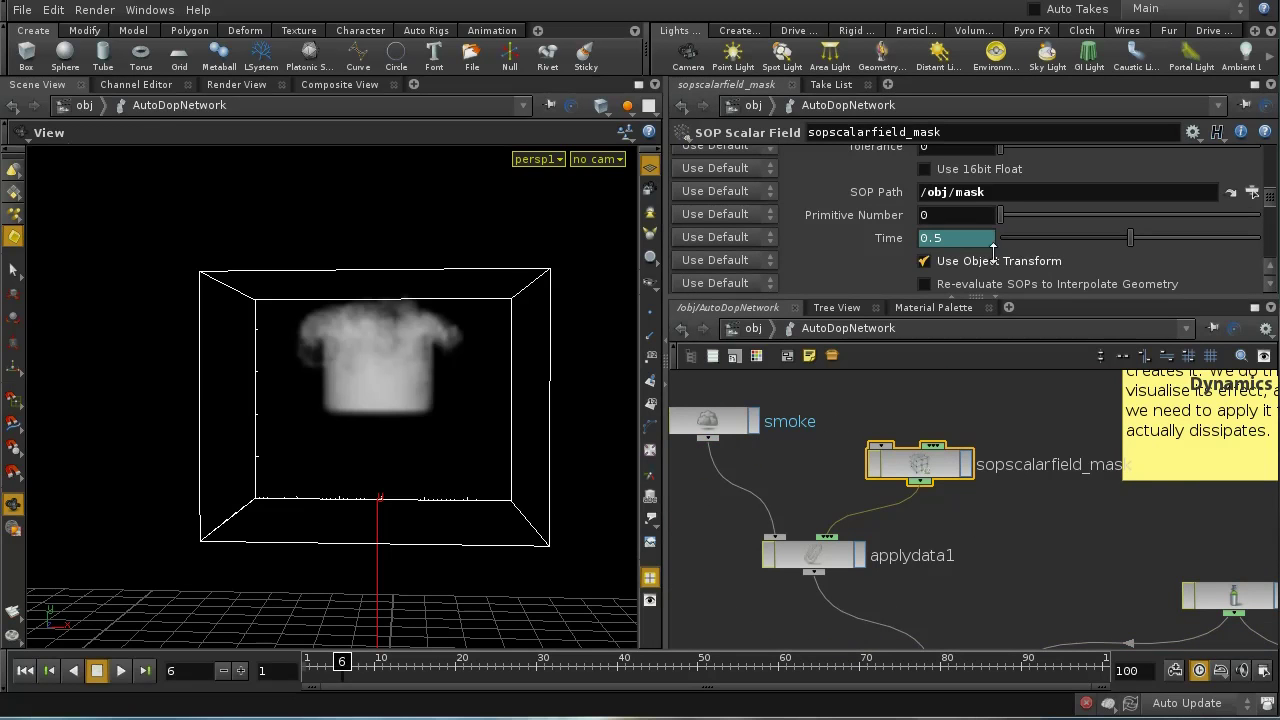
middle_drag(1064, 390, 1061, 451)
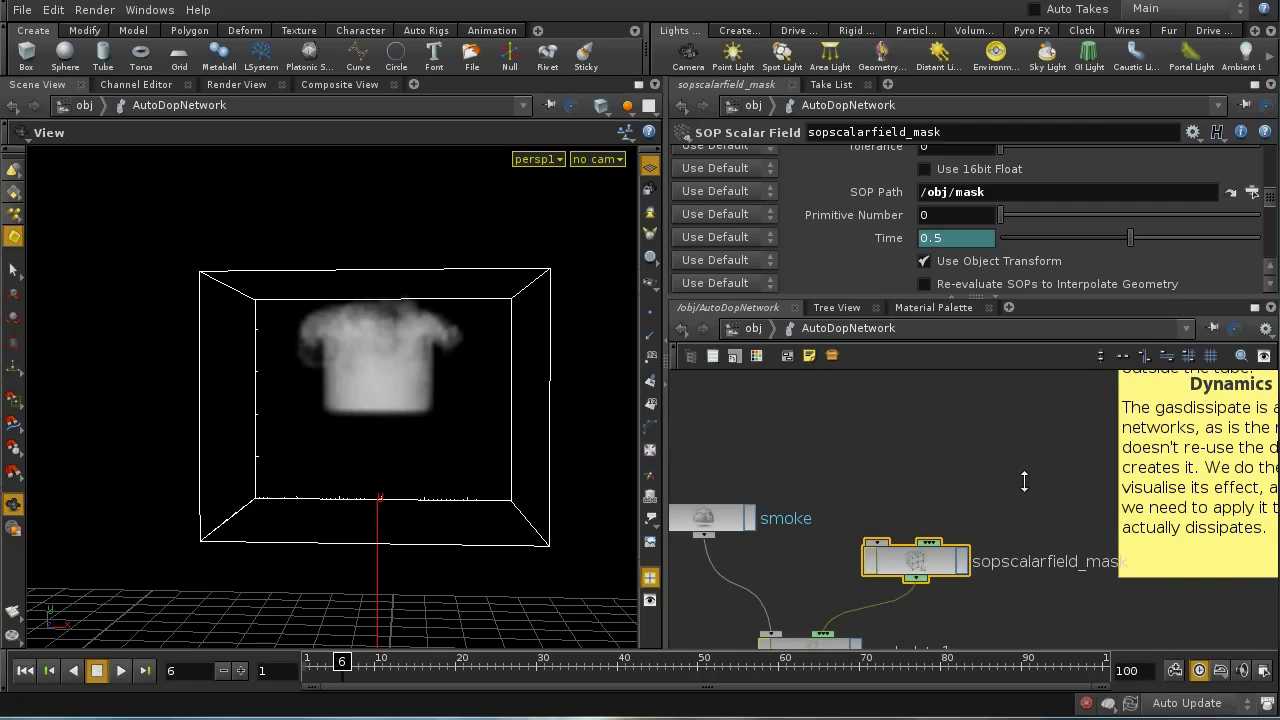
Add a Scalar Field Visualization node and connect it to the data input of sopscalarfield_mask
key(Tab)
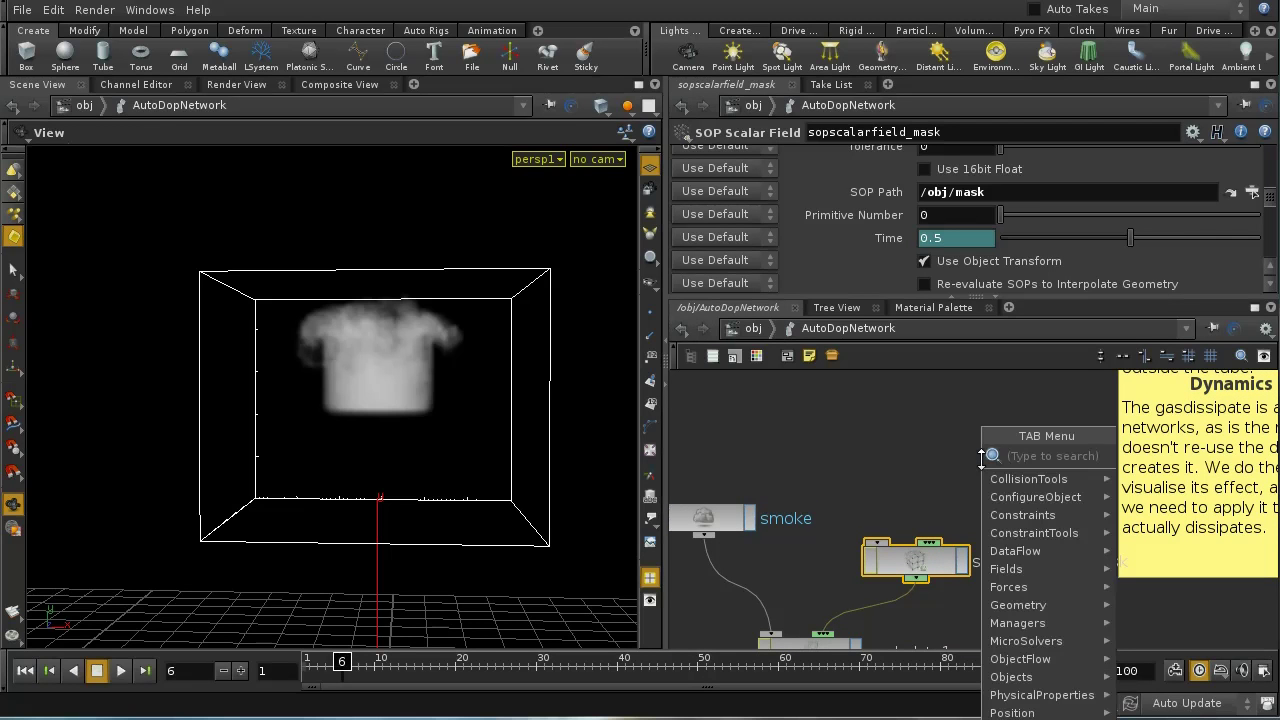
text(v)
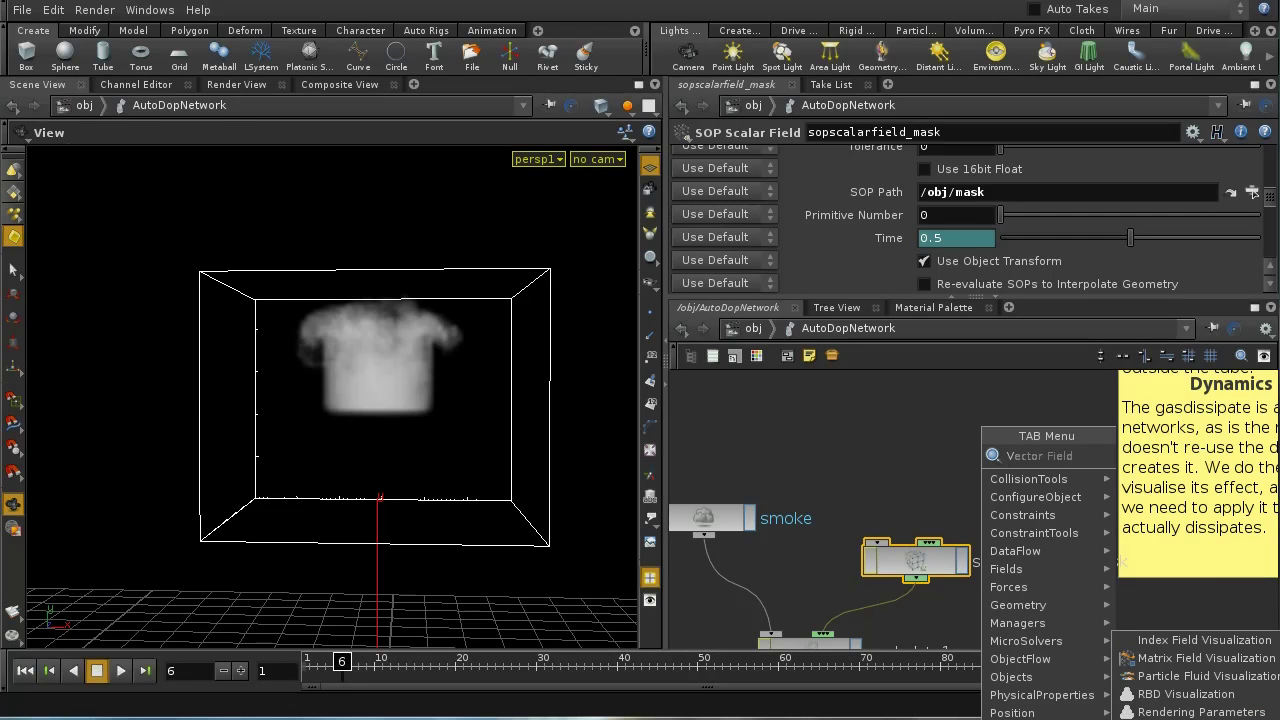
click(1200, 716)
click(975, 465)
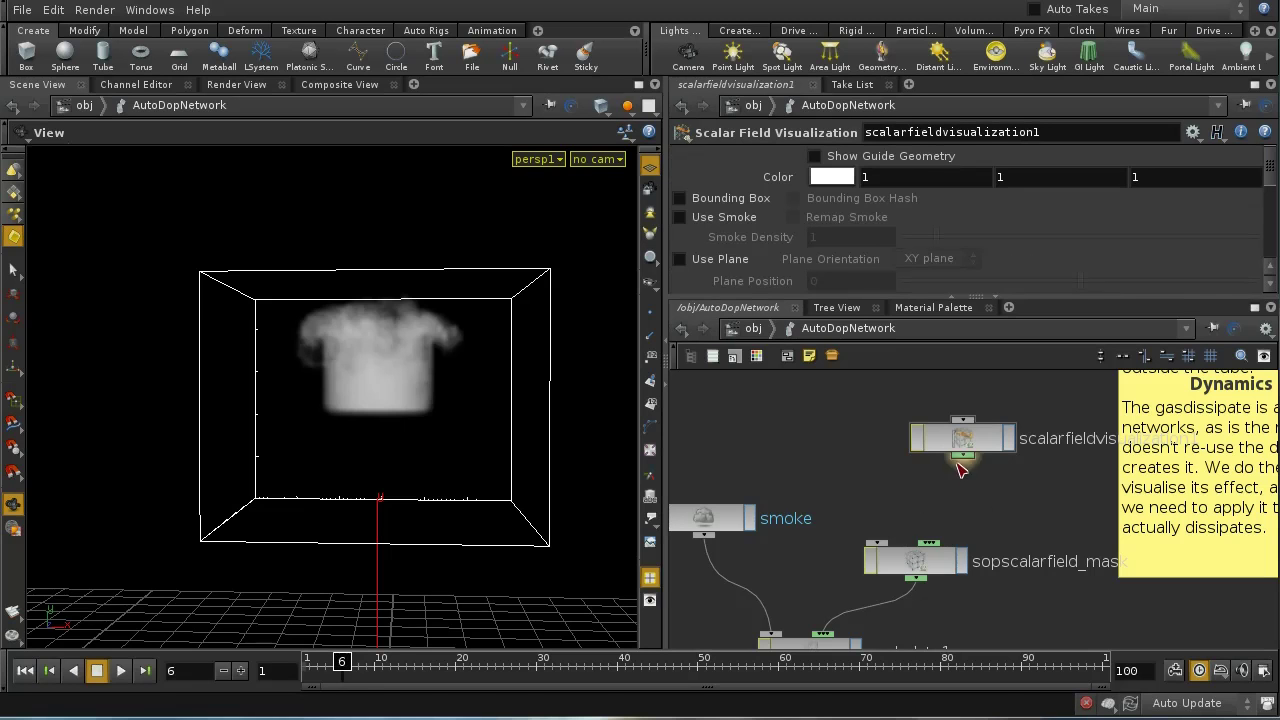
drag(960, 458, 933, 543)
click(933, 543)
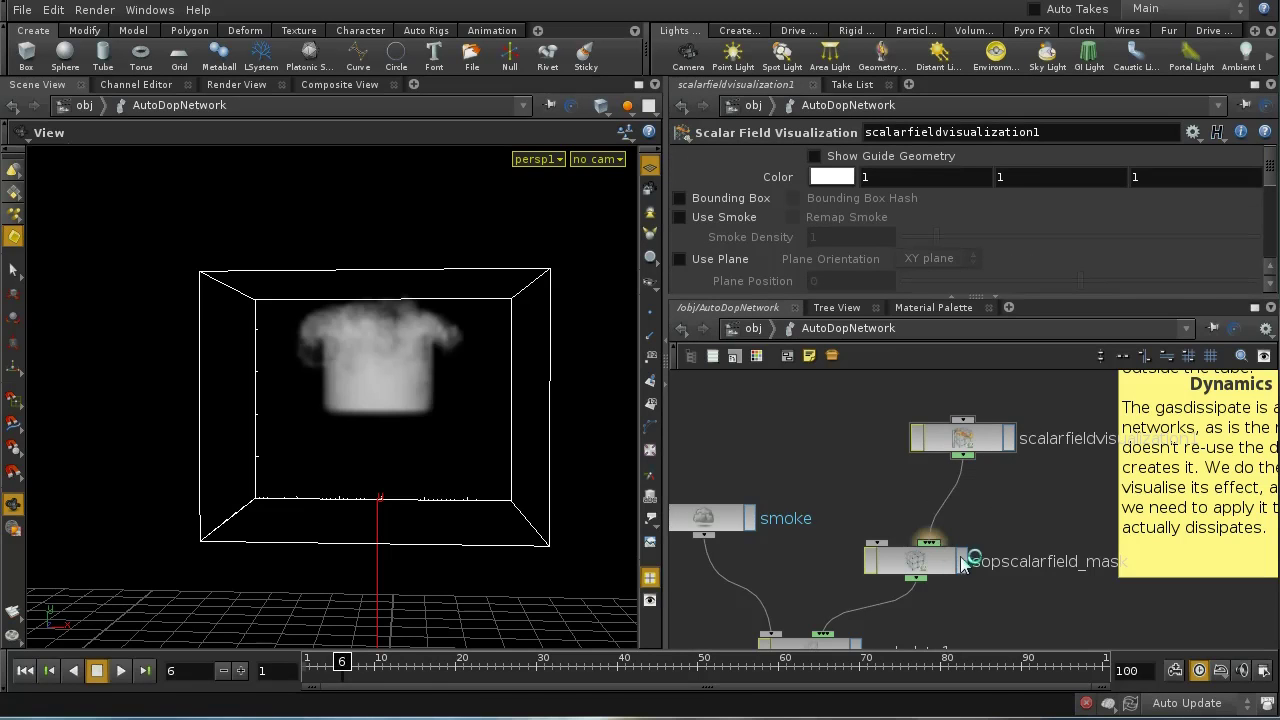
Preview the mask field at frame 1 with guide geometry and Use Smoke enabled, and turn the guide geometry off after viewing it
click(970, 437)
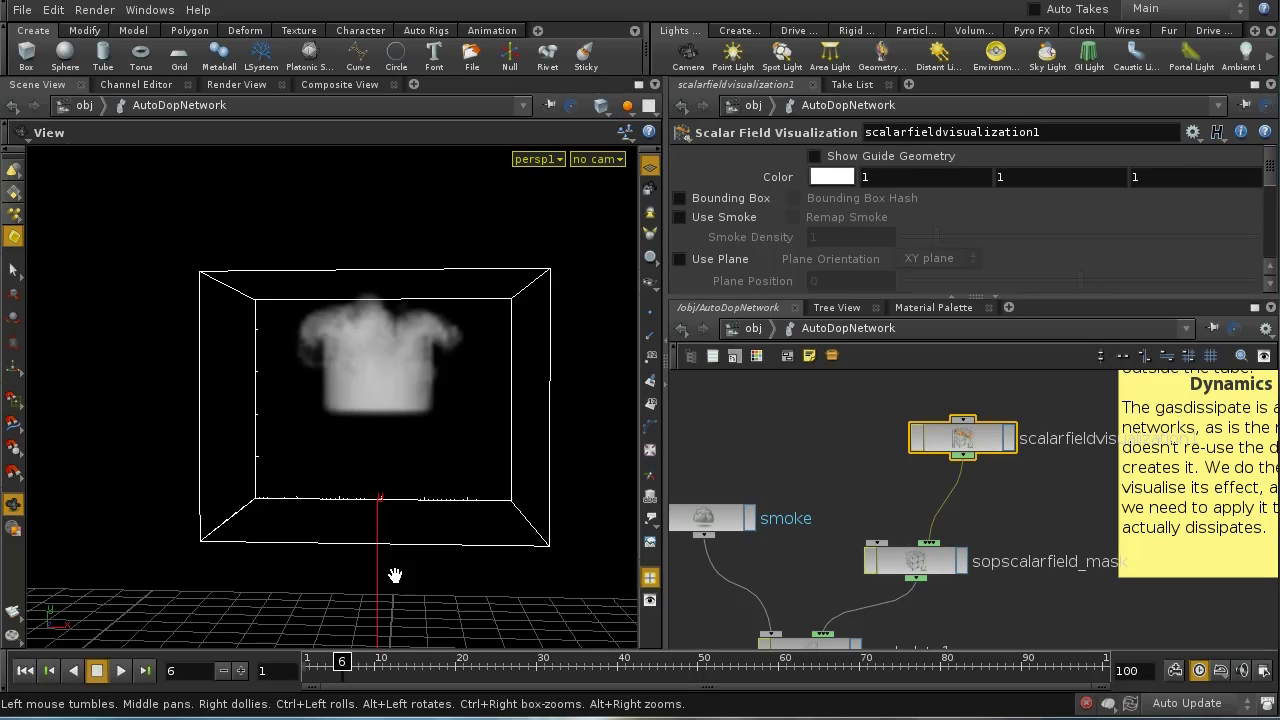
click(24, 670)
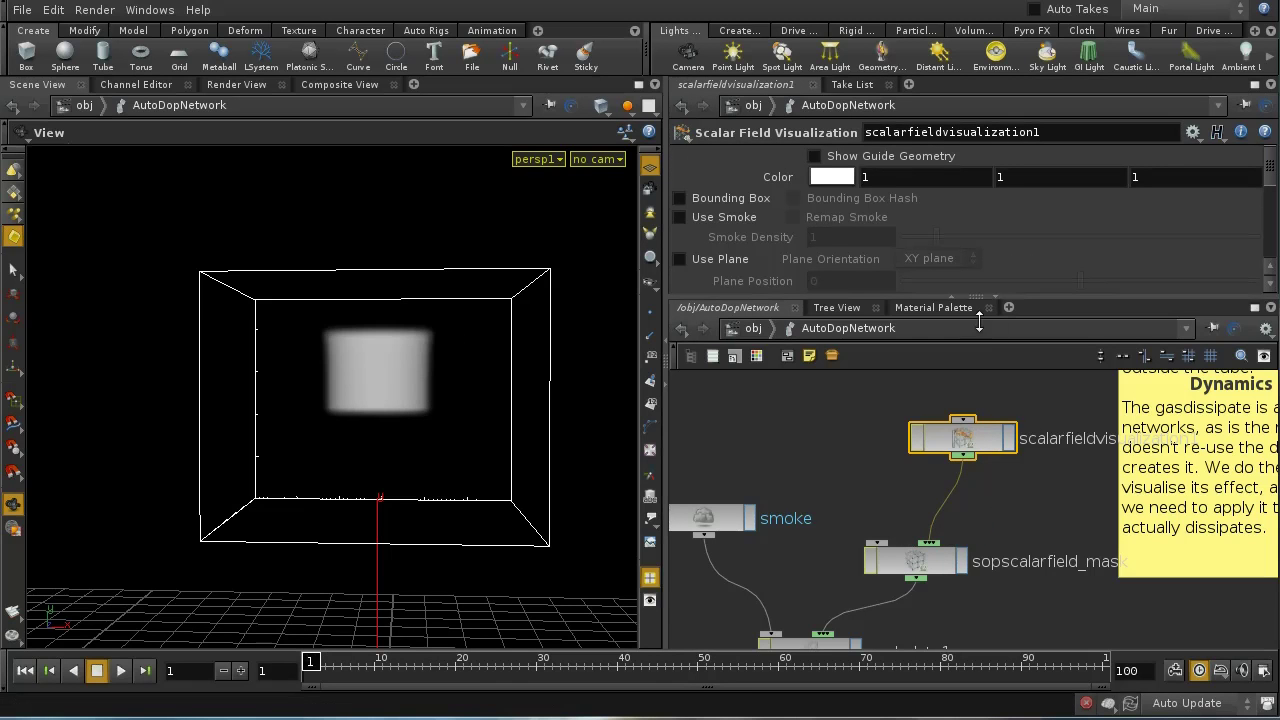
click(882, 156)
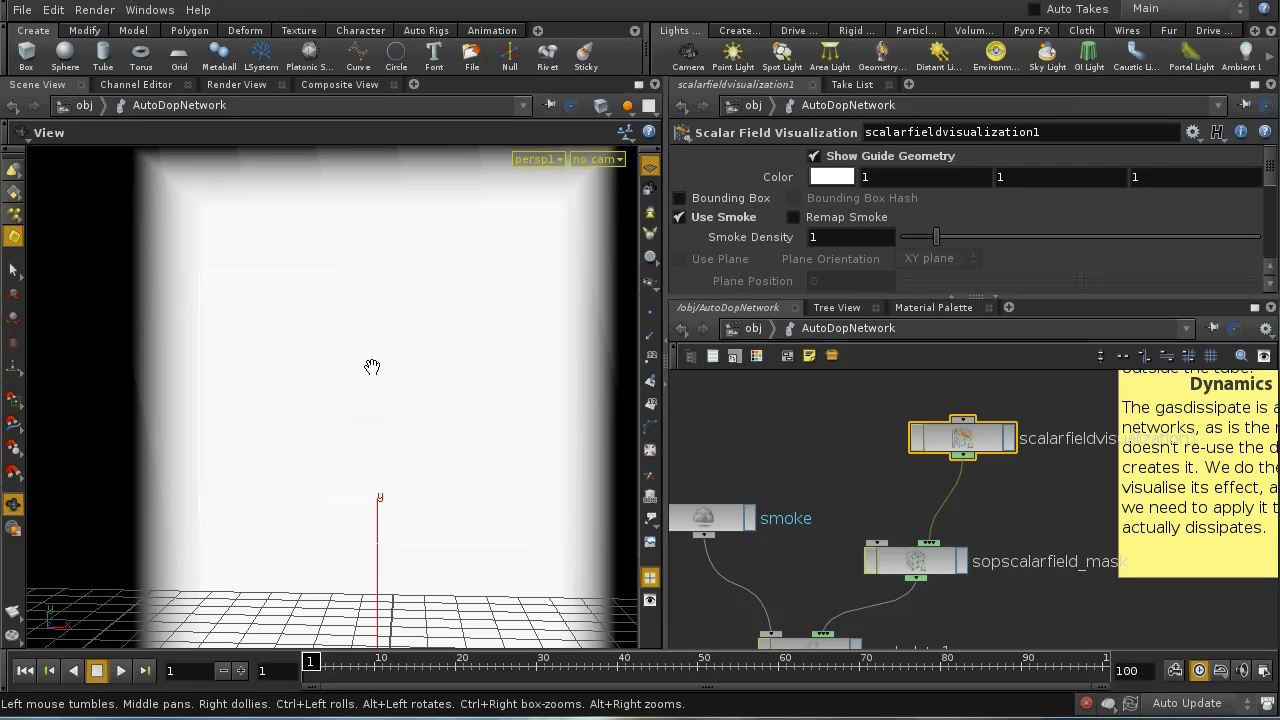
scroll(372, 380, down, 3)
scroll(374, 391, down, 3)
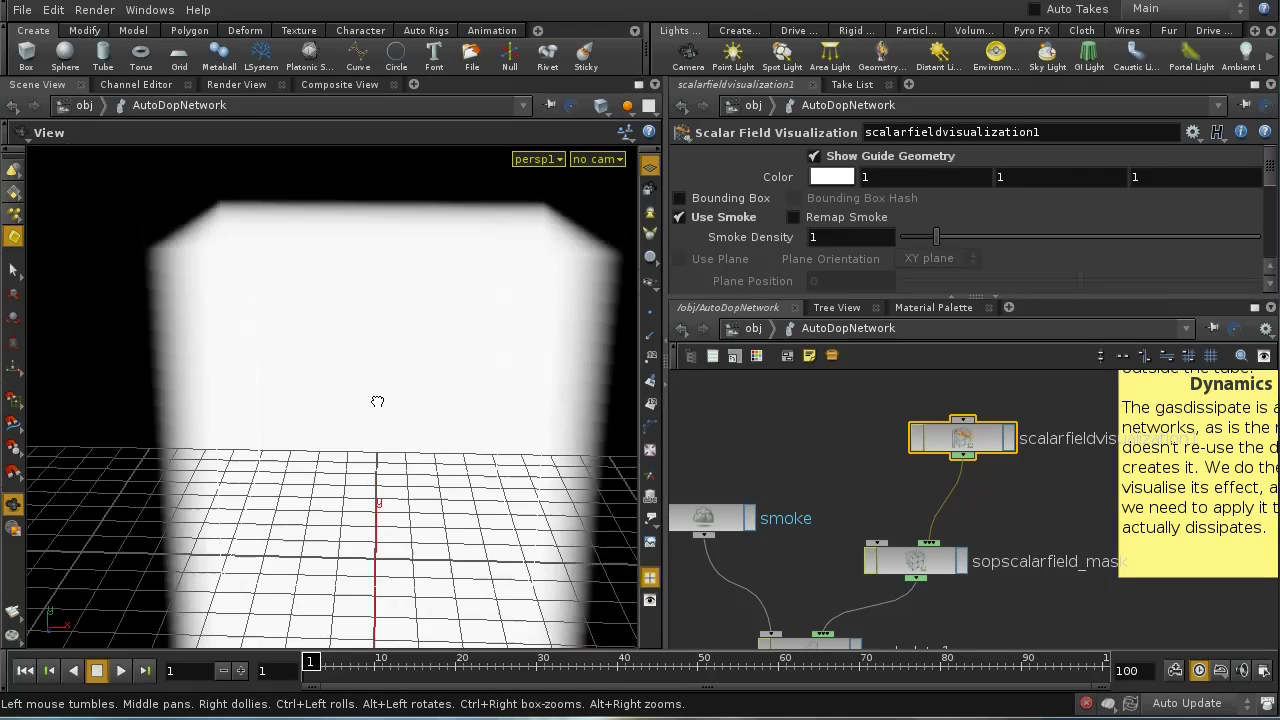
drag(377, 401, 346, 405)
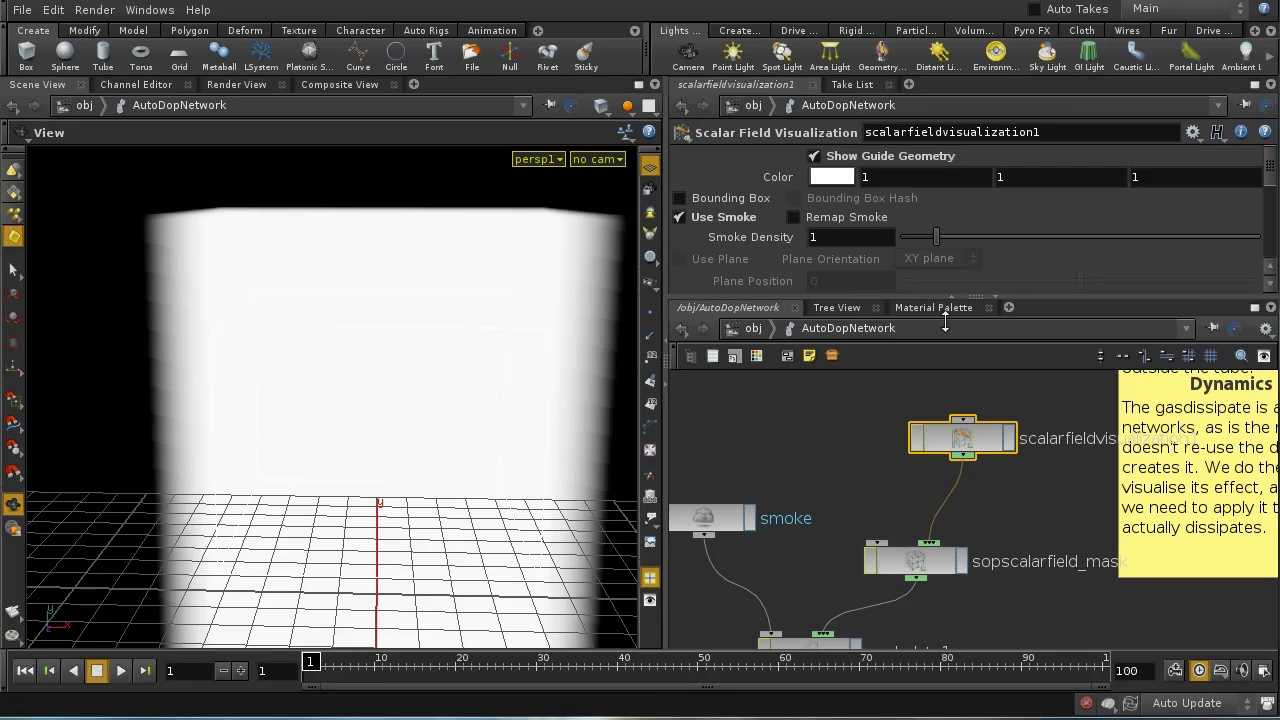
click(814, 156)
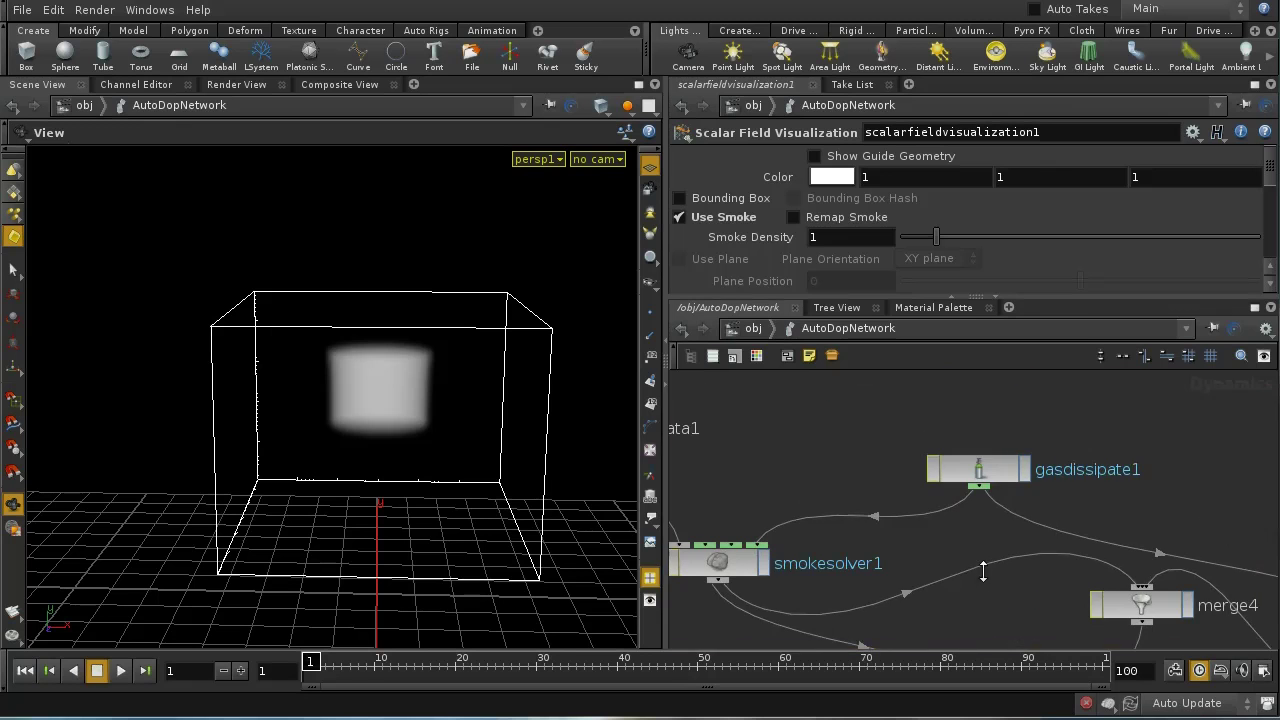
Inspect gasdissipate1's control field, evaporation settings and the ramp mapping the control field to the subtraction rate scale
click(1062, 492)
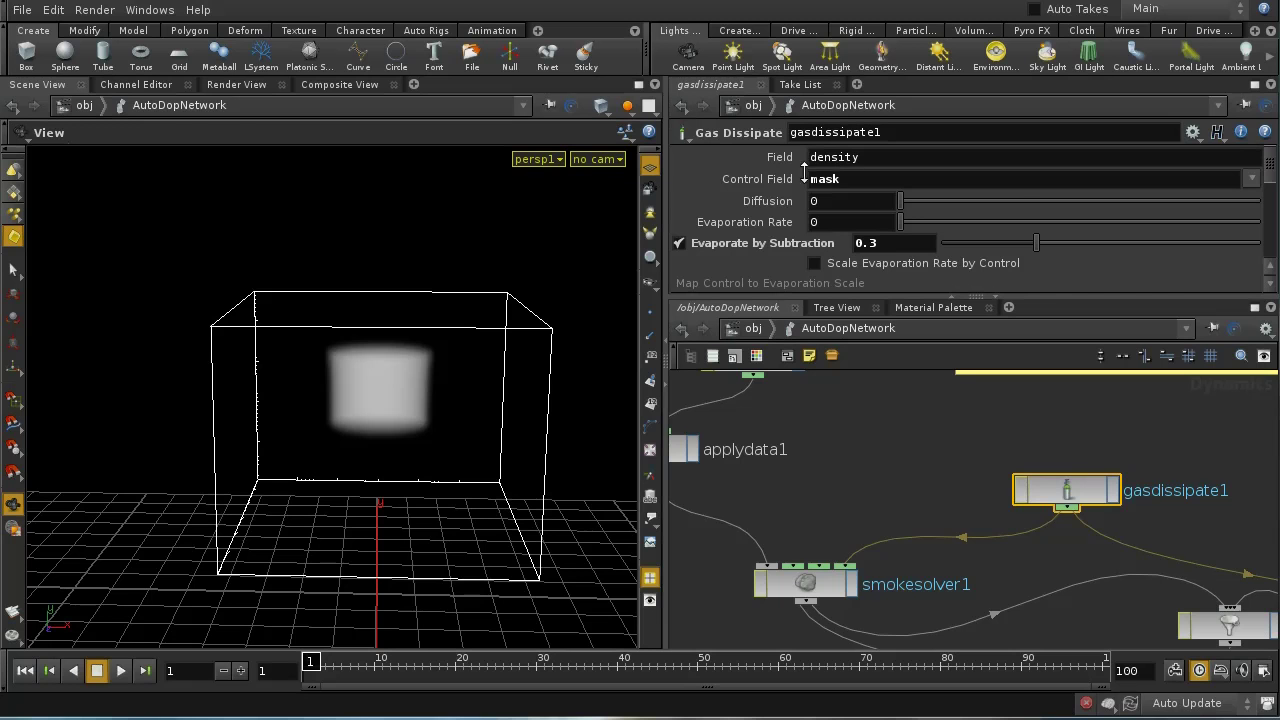
scroll(1267, 167, down, 2)
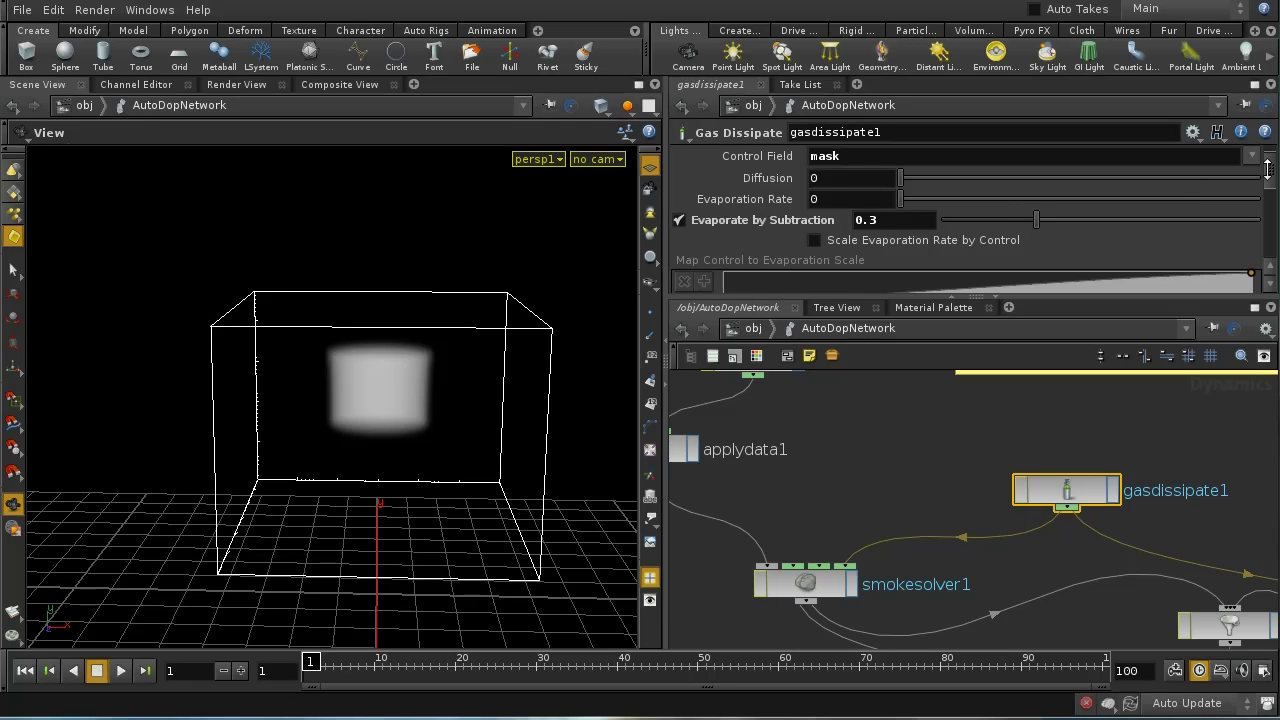
drag(1267, 167, 1270, 230)
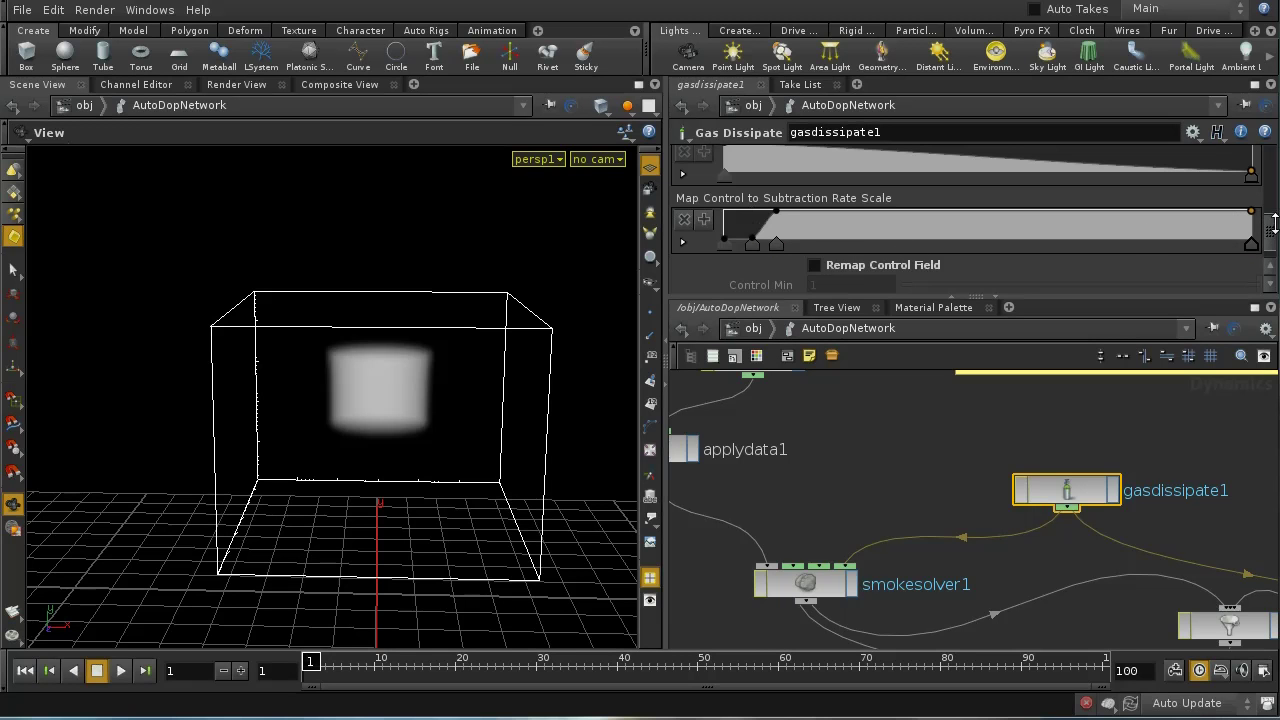
mouse_move(1274, 225)
mouse_down()
mouse_move(1273, 185)
mouse_move(1272, 215)
mouse_up()
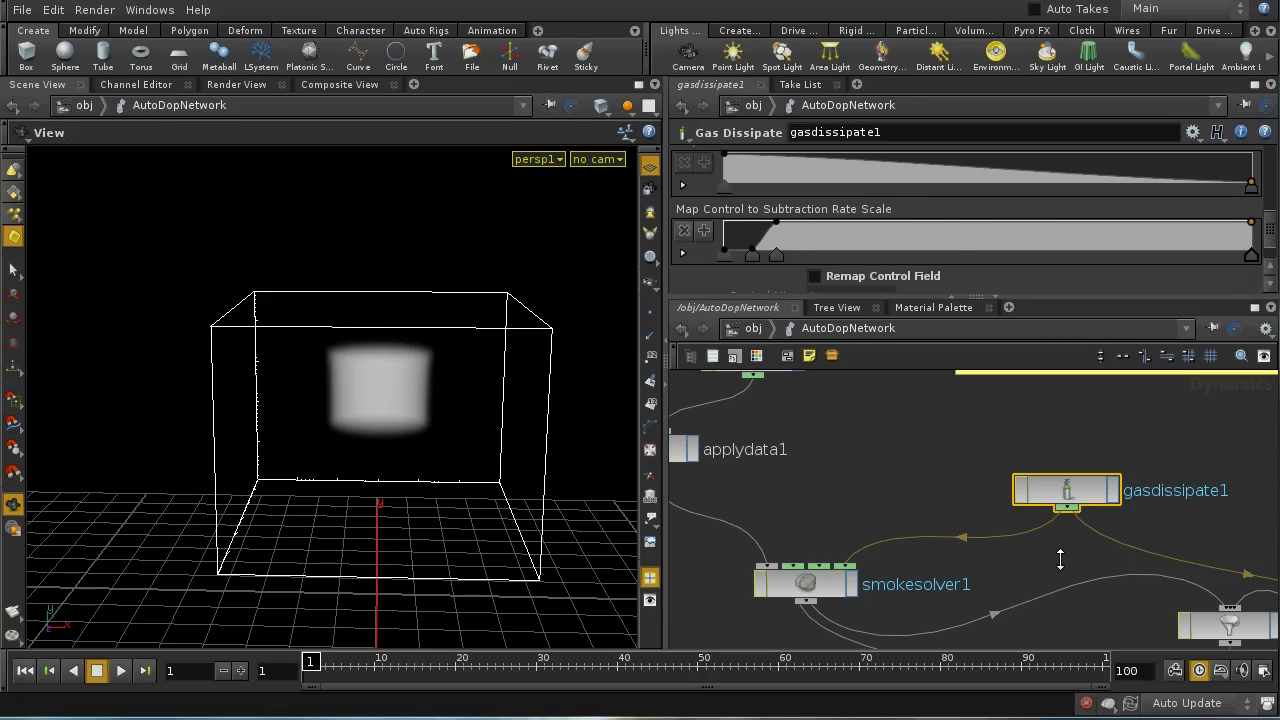
Trace gasdissipate1's connections to smokesolver1 and upressmokesolver, nudging the node aside to see its wires
scroll(1060, 560, down, 5)
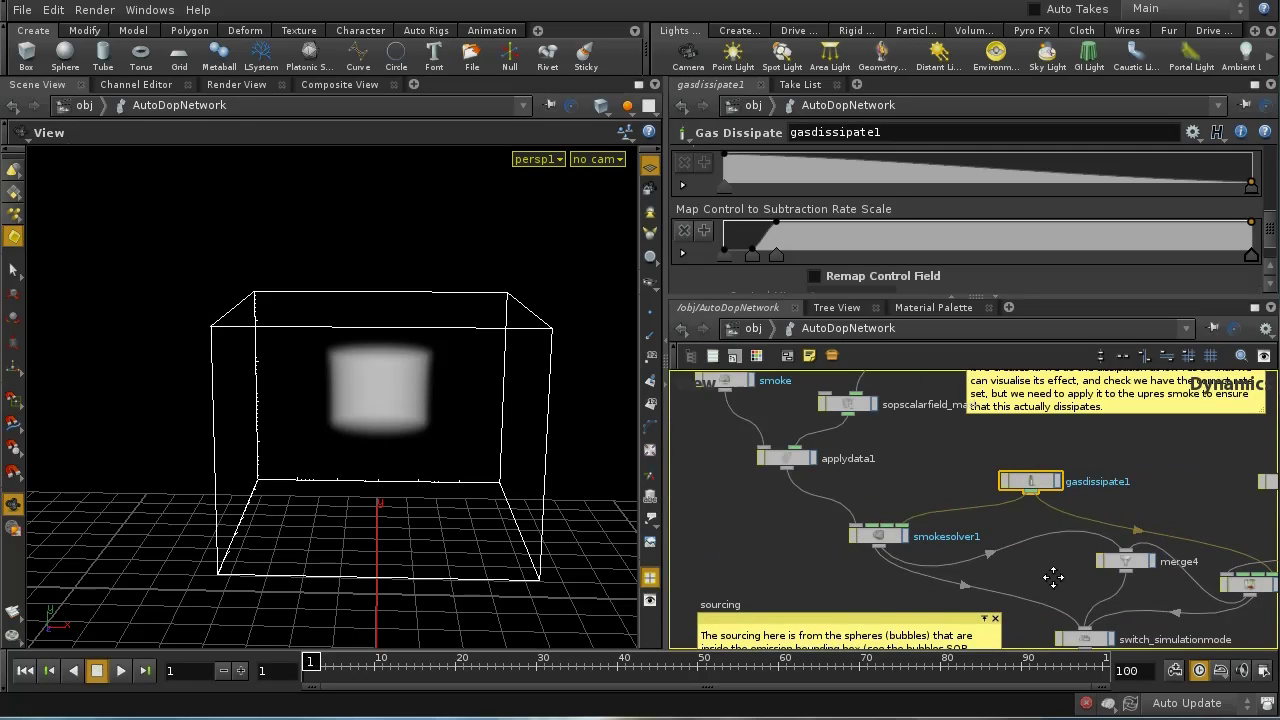
middle_drag(1054, 577, 977, 553)
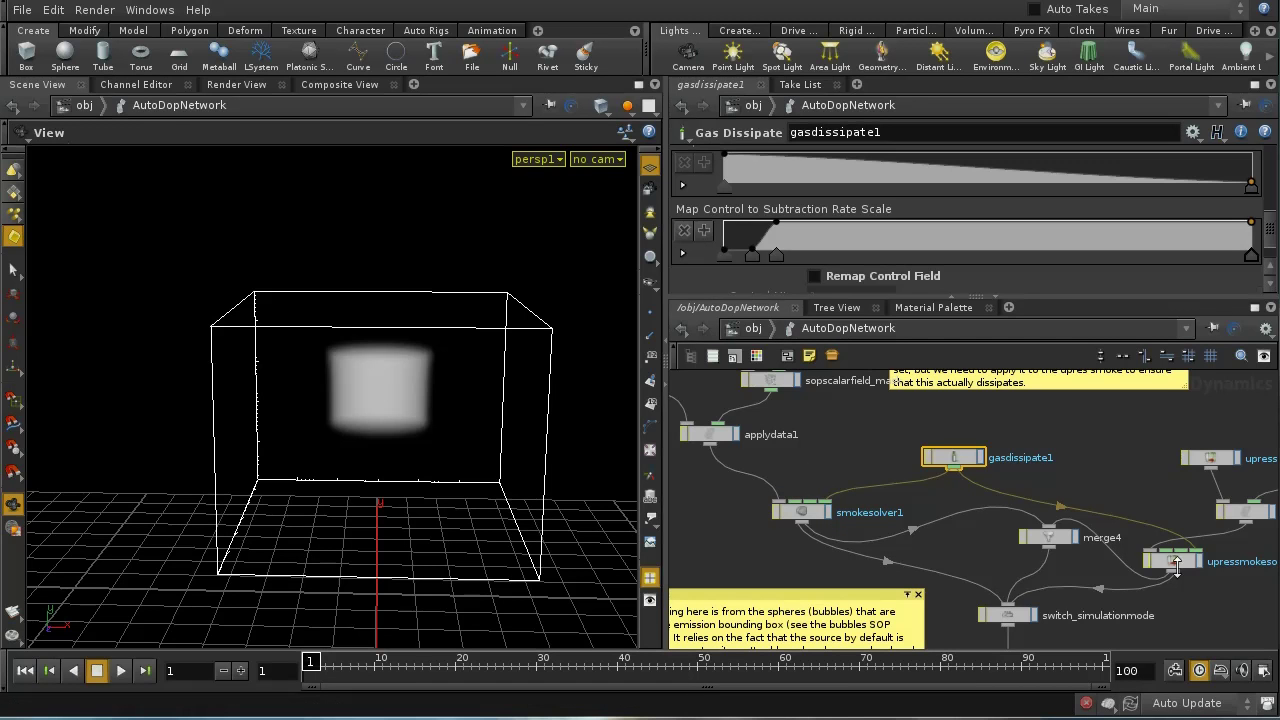
middle_drag(1246, 598, 1082, 570)
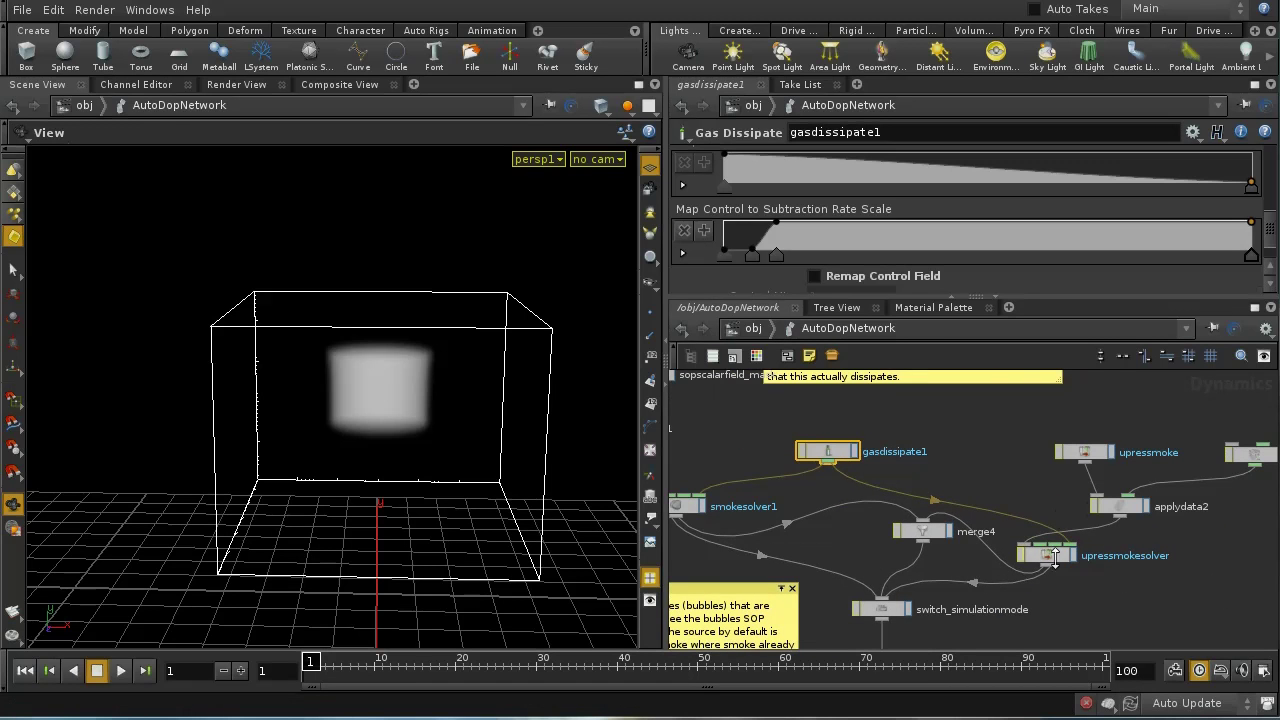
drag(829, 466, 866, 440)
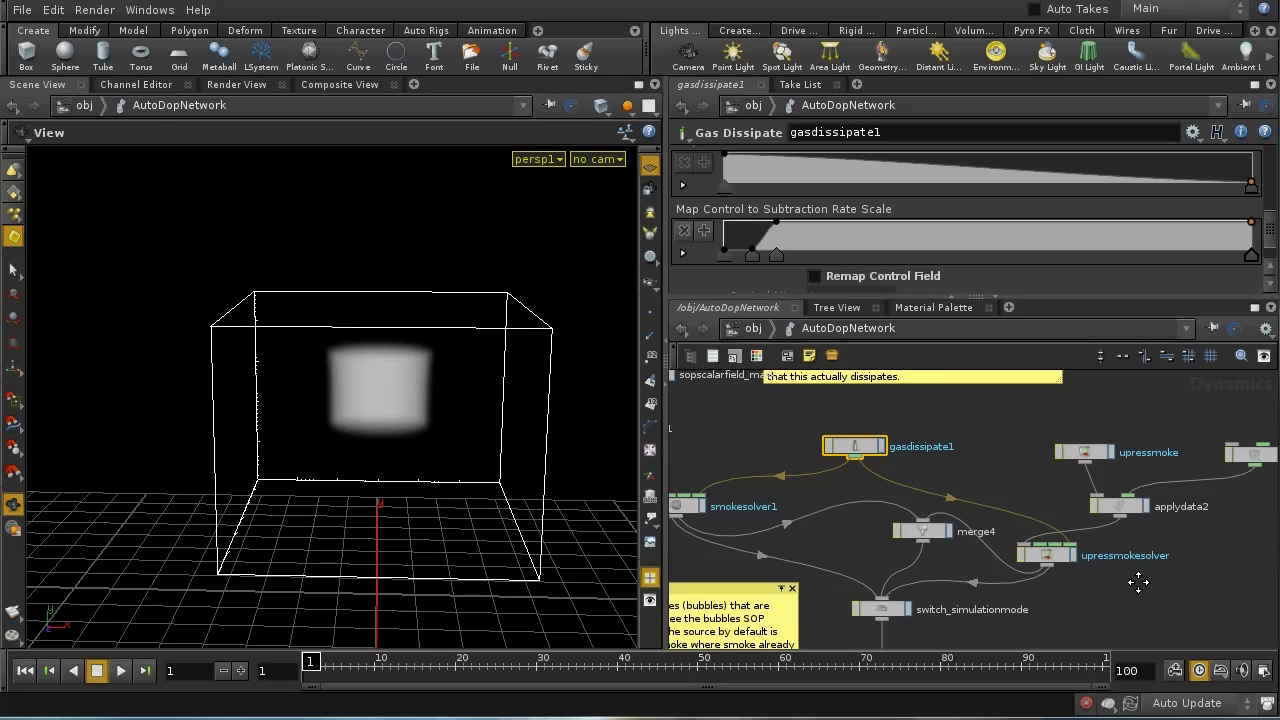
middle_drag(1138, 582, 1094, 577)
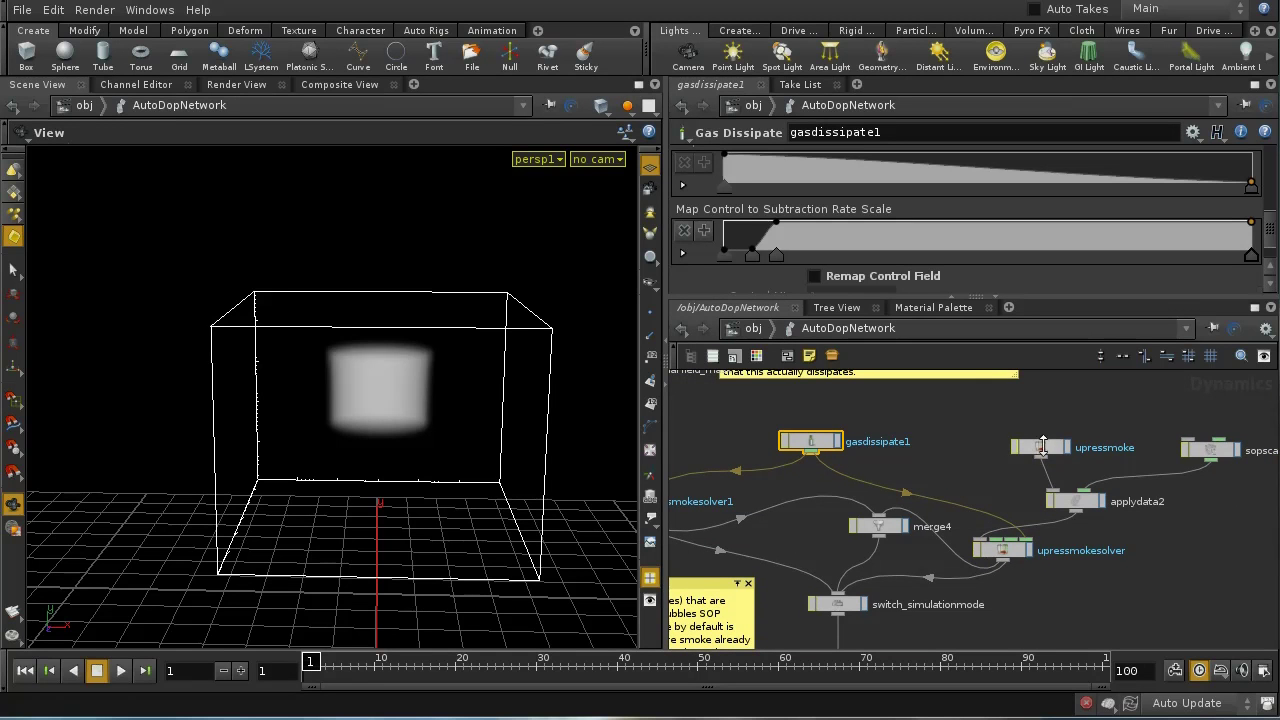
Inspect the settings of the mask scalar field attached to the upres smoke and of the upressmoke object
click(1212, 448)
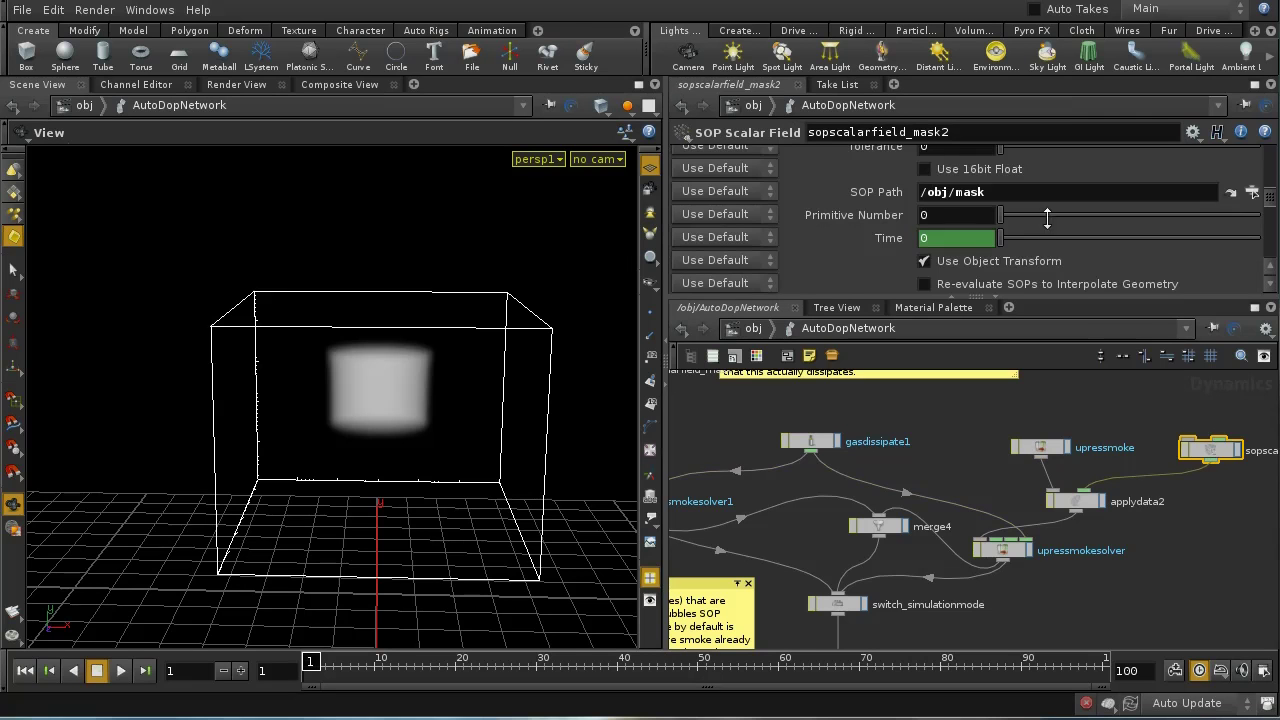
drag(1270, 197, 1270, 225)
click(1040, 447)
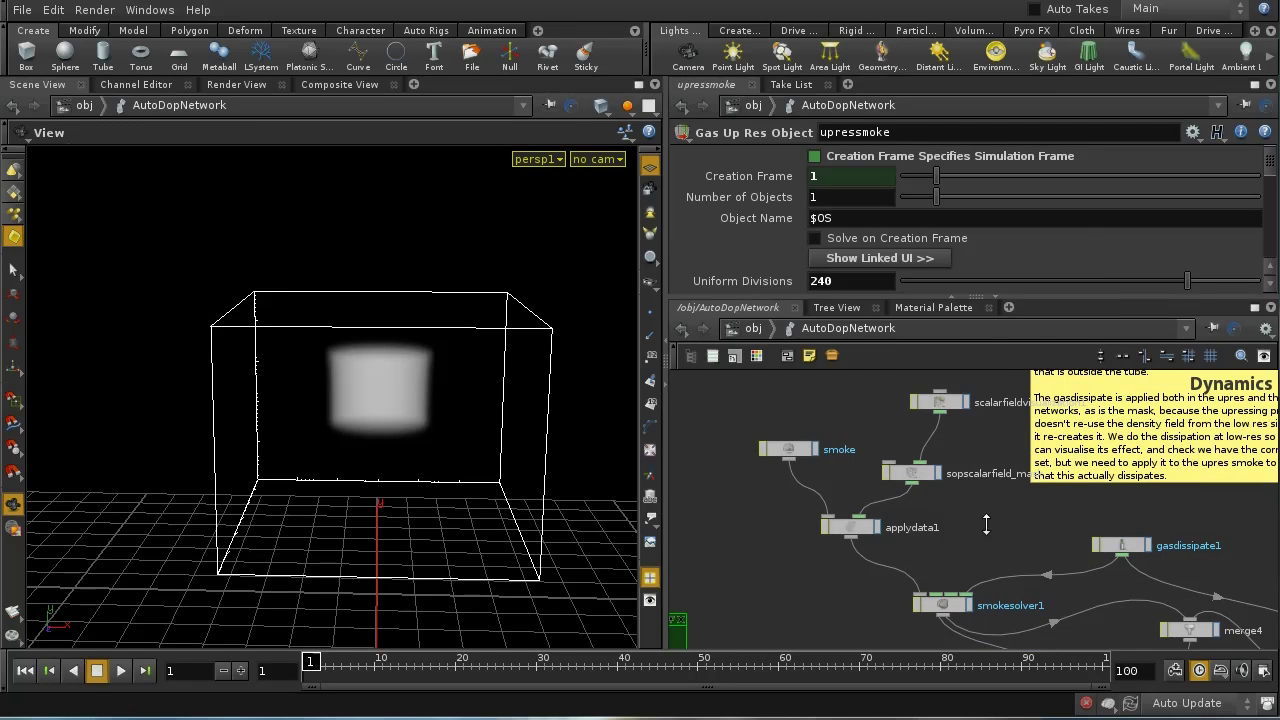
Review gasdissipate1 again and compare the low-res and upres solver branches leading to switch_simulationmode
click(970, 450)
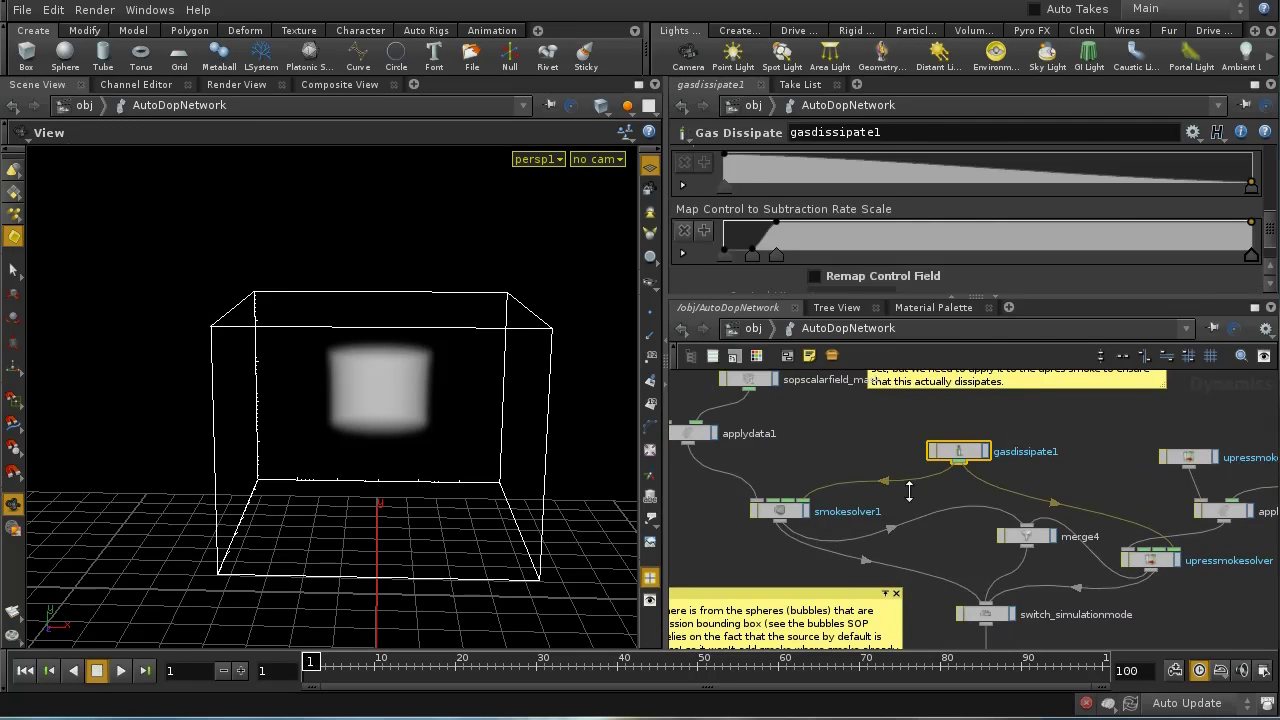
middle_drag(989, 533, 957, 523)
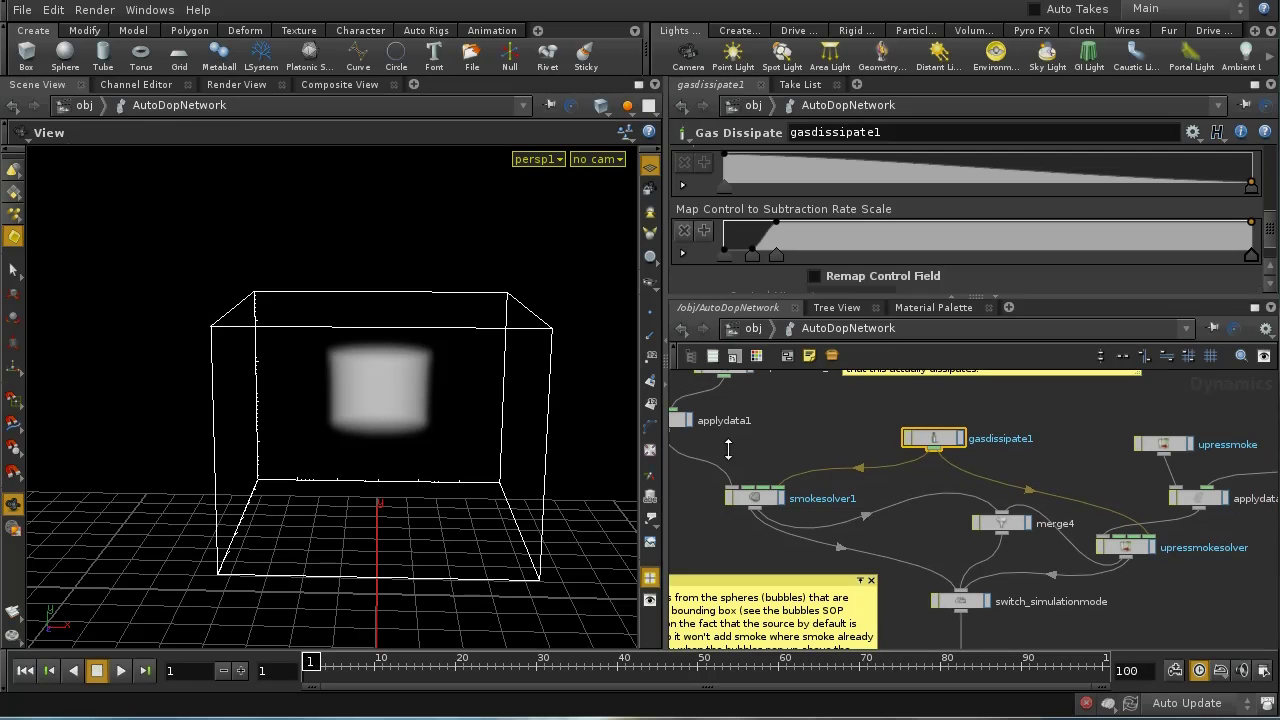
middle_drag(890, 493, 742, 463)
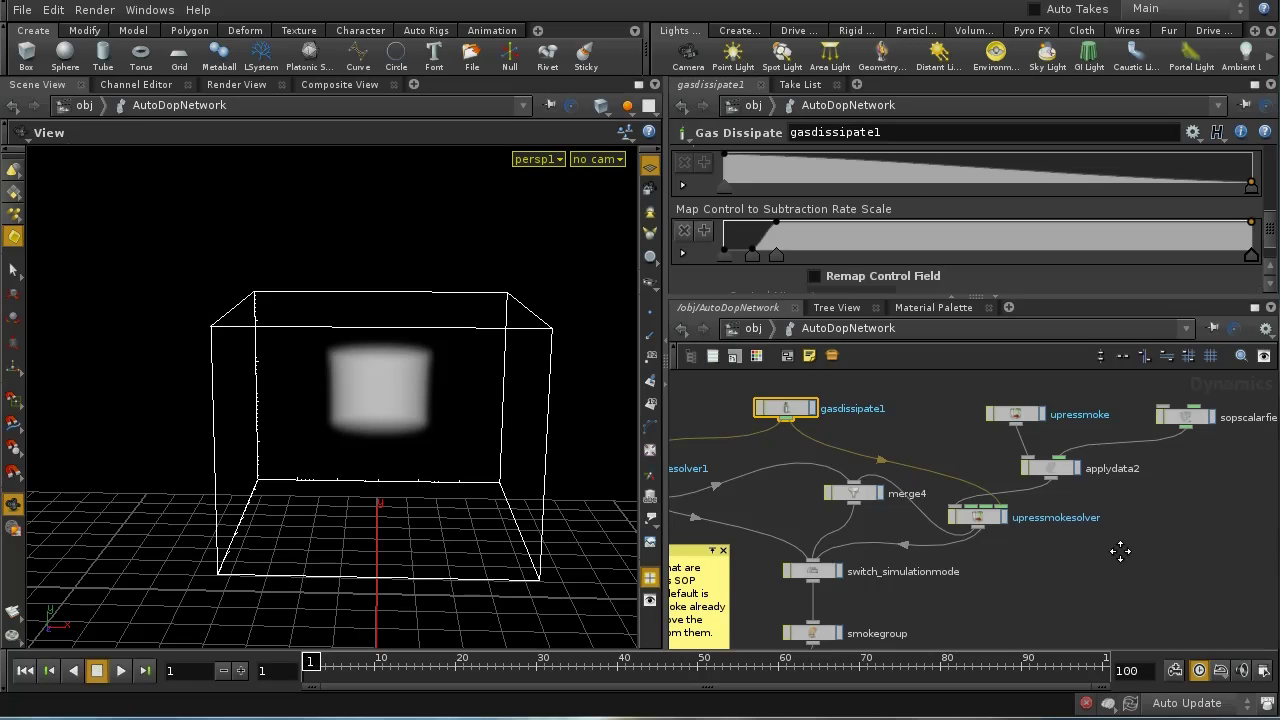
middle_drag(1120, 549, 1157, 517)
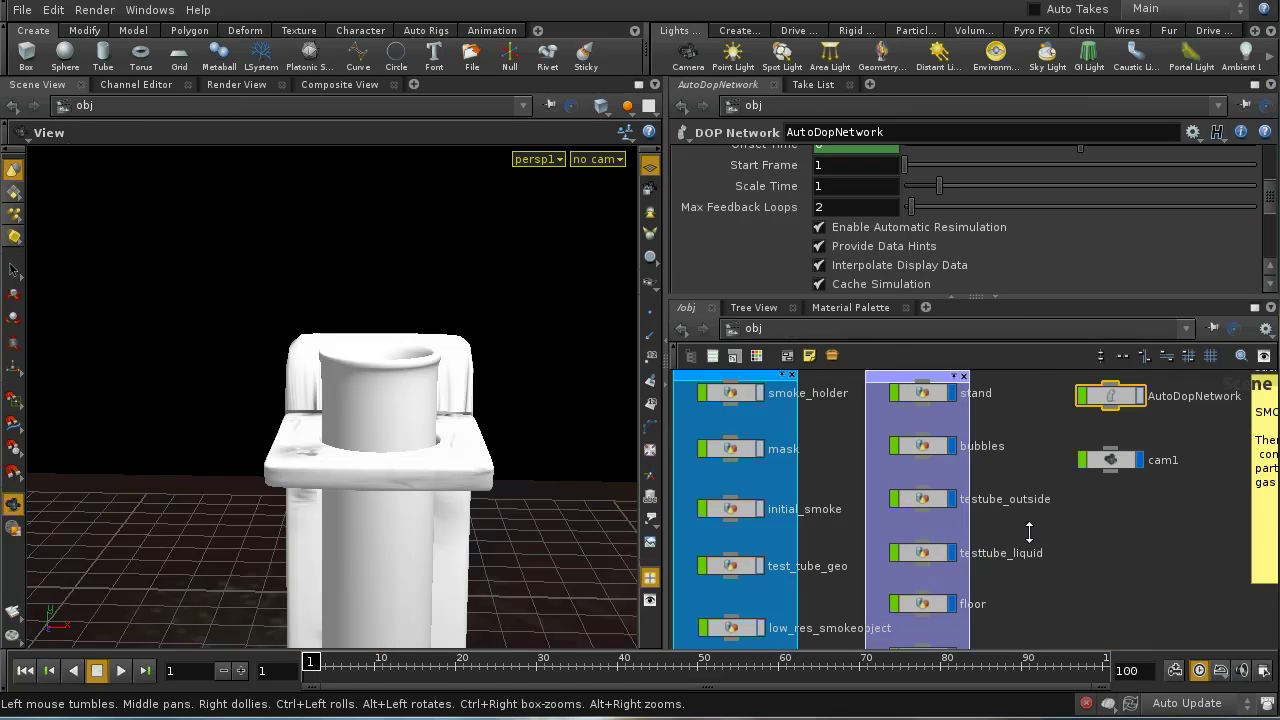
Return to the object-level network, find the lights group and review spotlight1's shadow settings
middle_drag(1029, 533, 1088, 548)
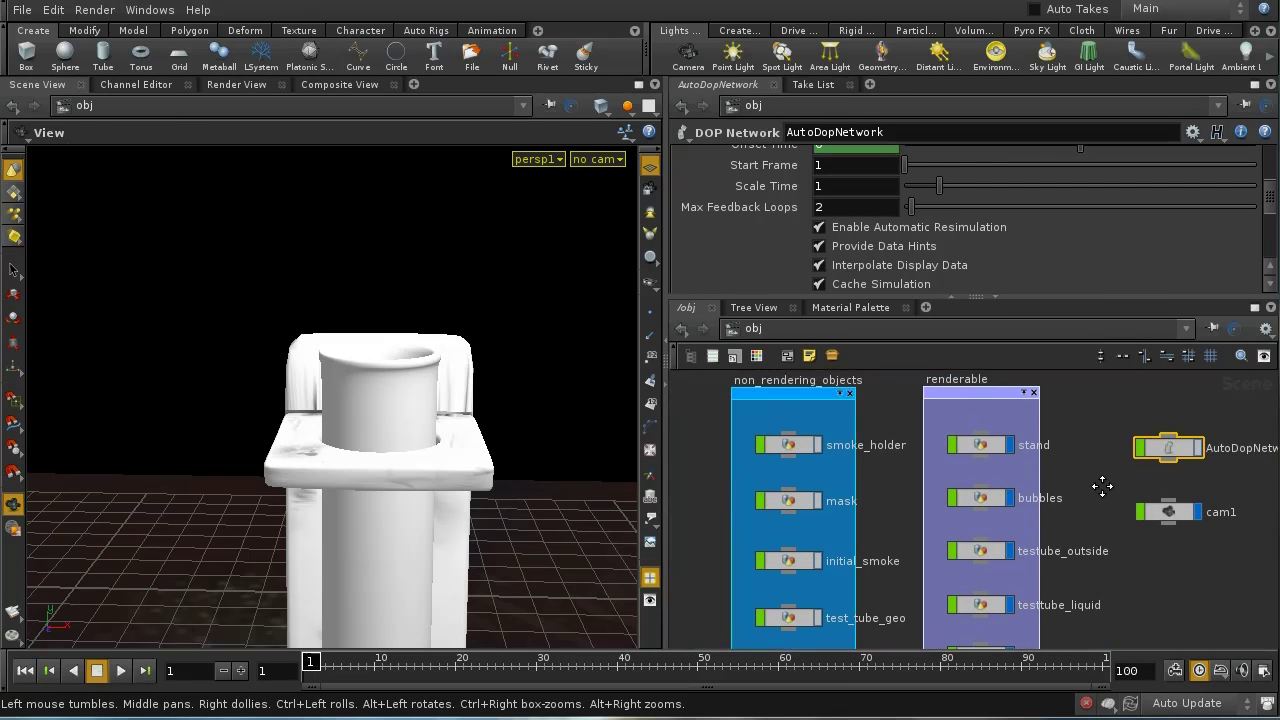
middle_drag(1102, 486, 971, 494)
middle_drag(1052, 564, 900, 486)
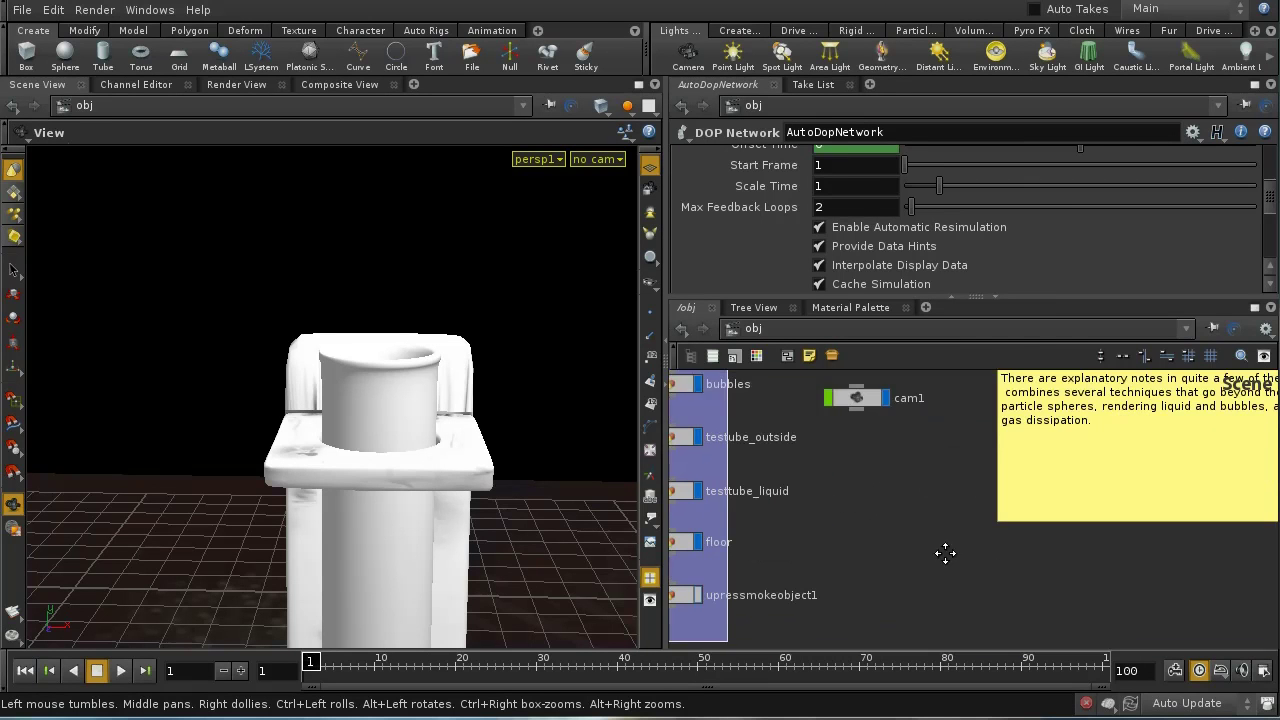
middle_drag(945, 553, 1108, 506)
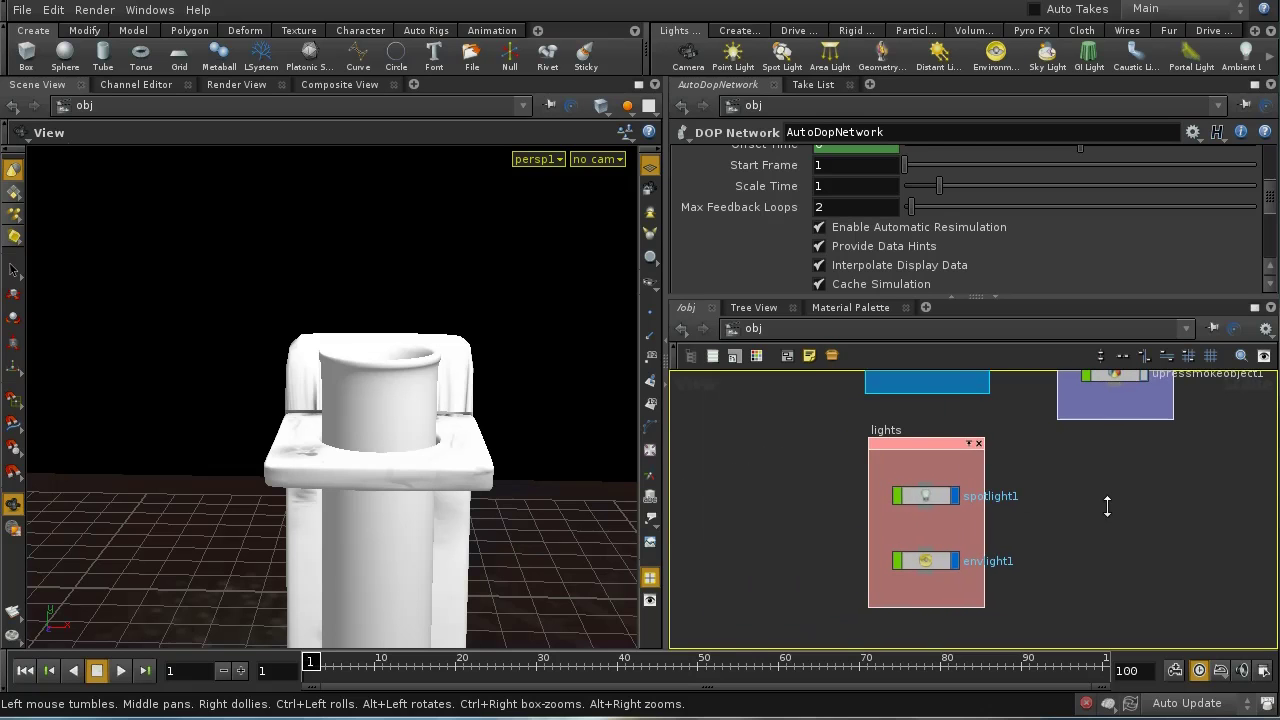
click(925, 500)
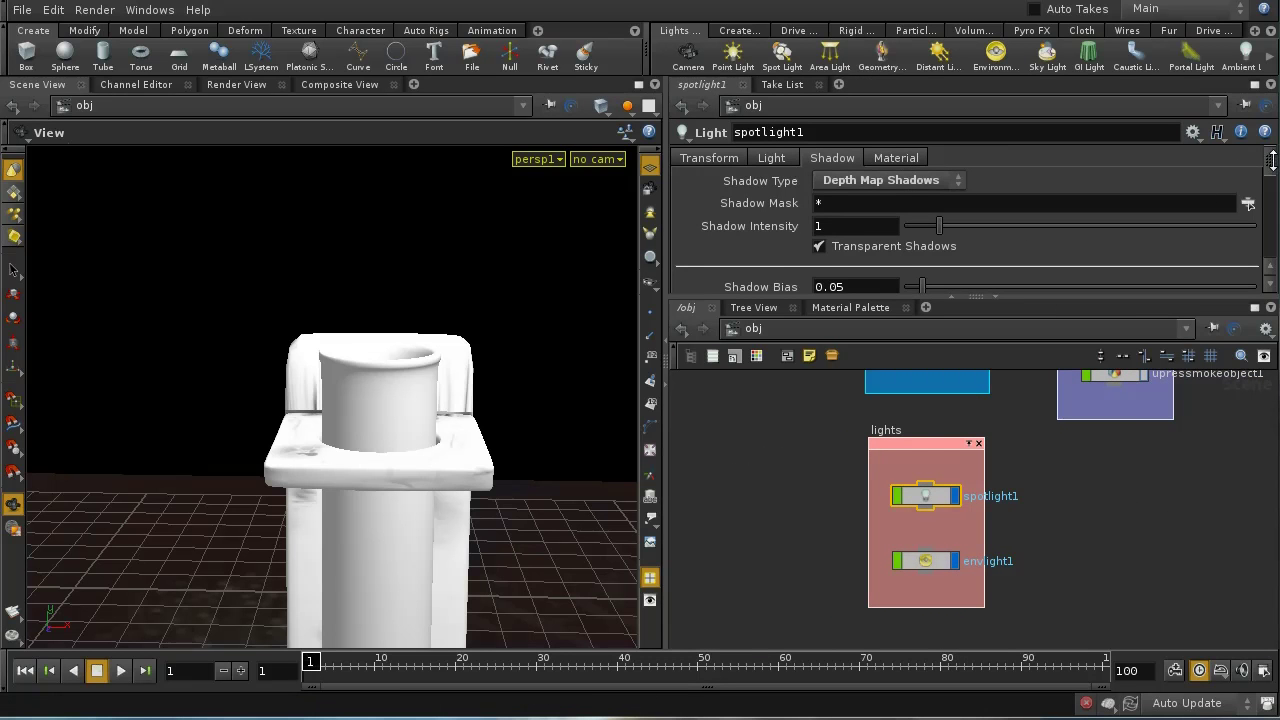
drag(1272, 163, 1273, 188)
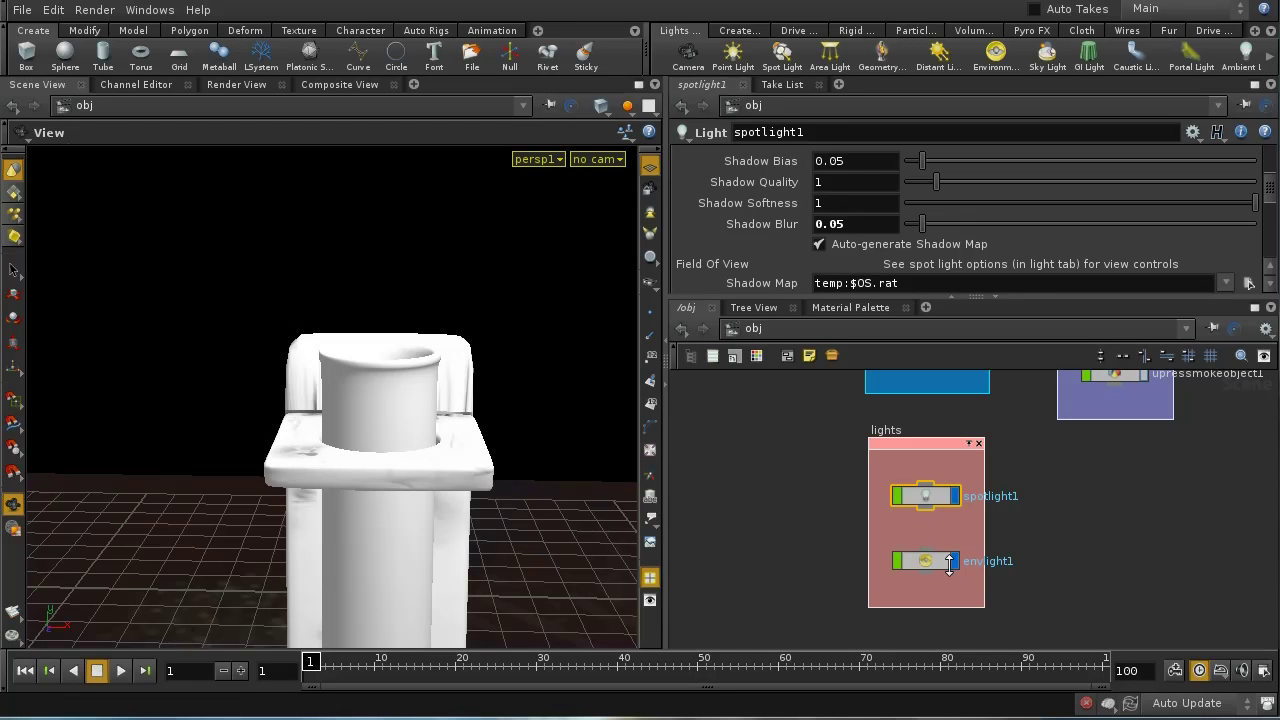
Inspect envlight1's rotation and its light settings, including the environment map
click(940, 563)
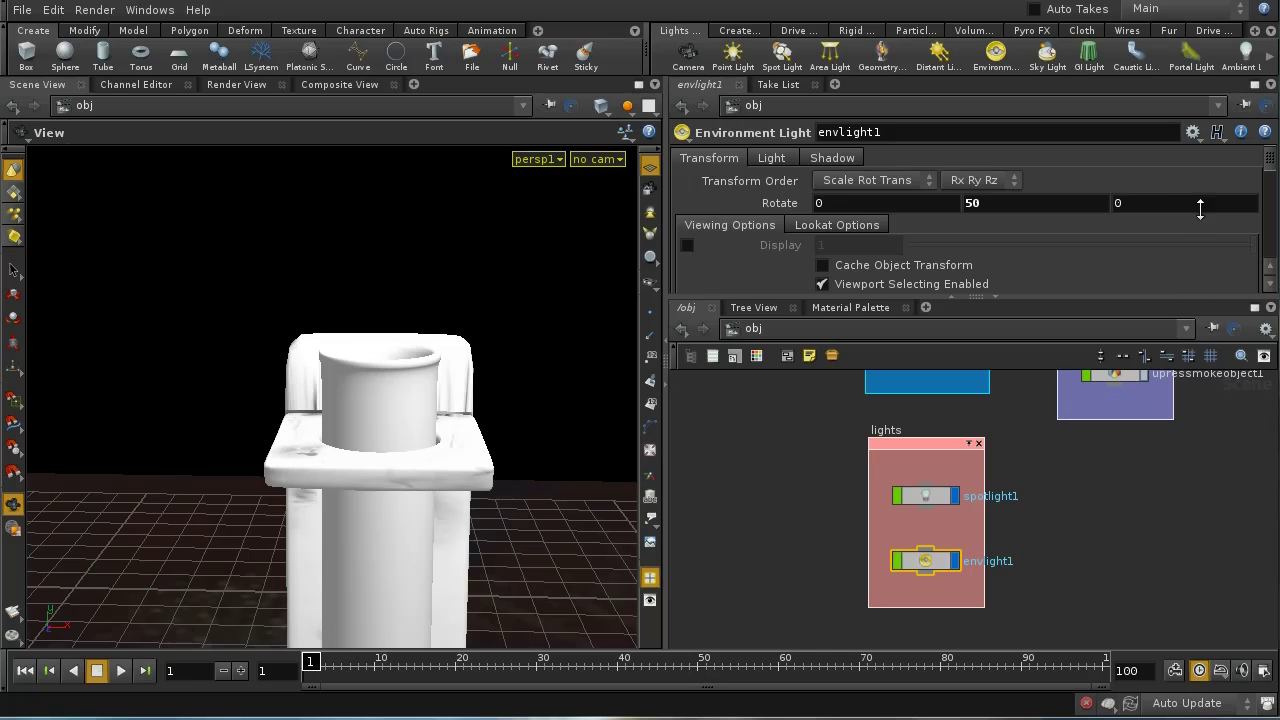
scroll(1268, 173, down, 3)
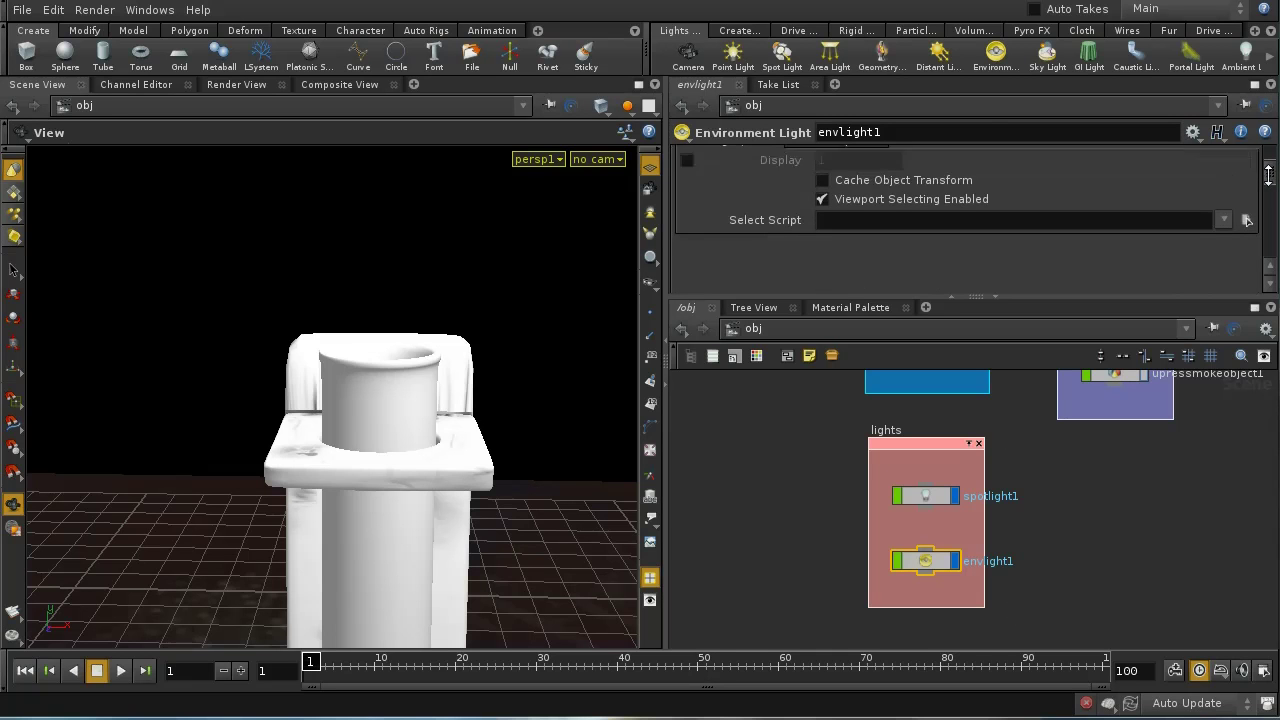
scroll(1268, 173, down, 1)
scroll(1269, 170, up, 2)
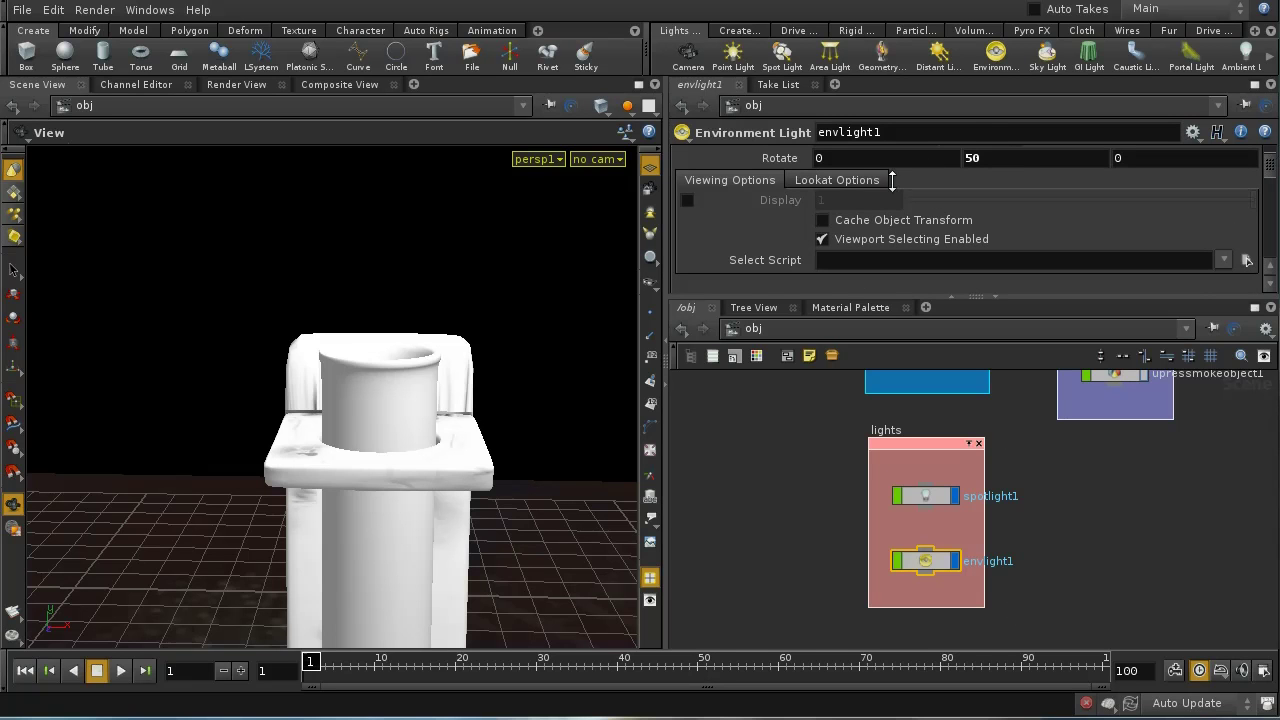
scroll(1271, 172, up, 2)
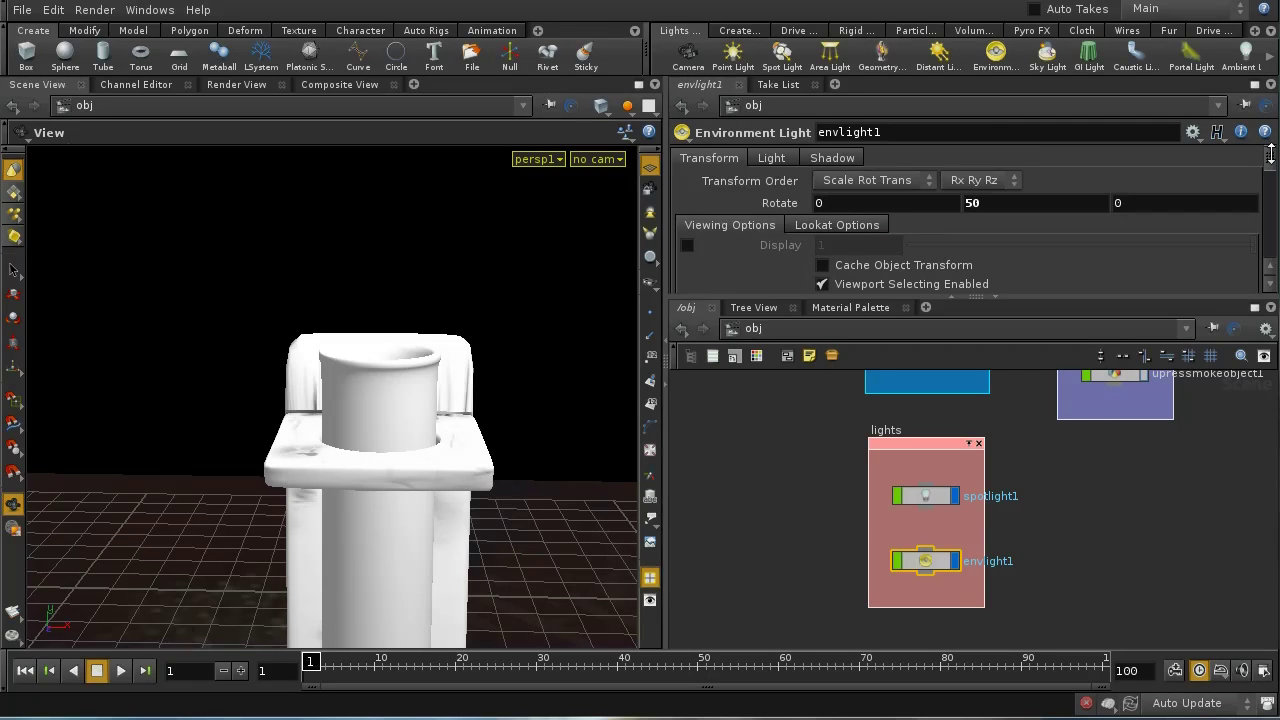
click(762, 160)
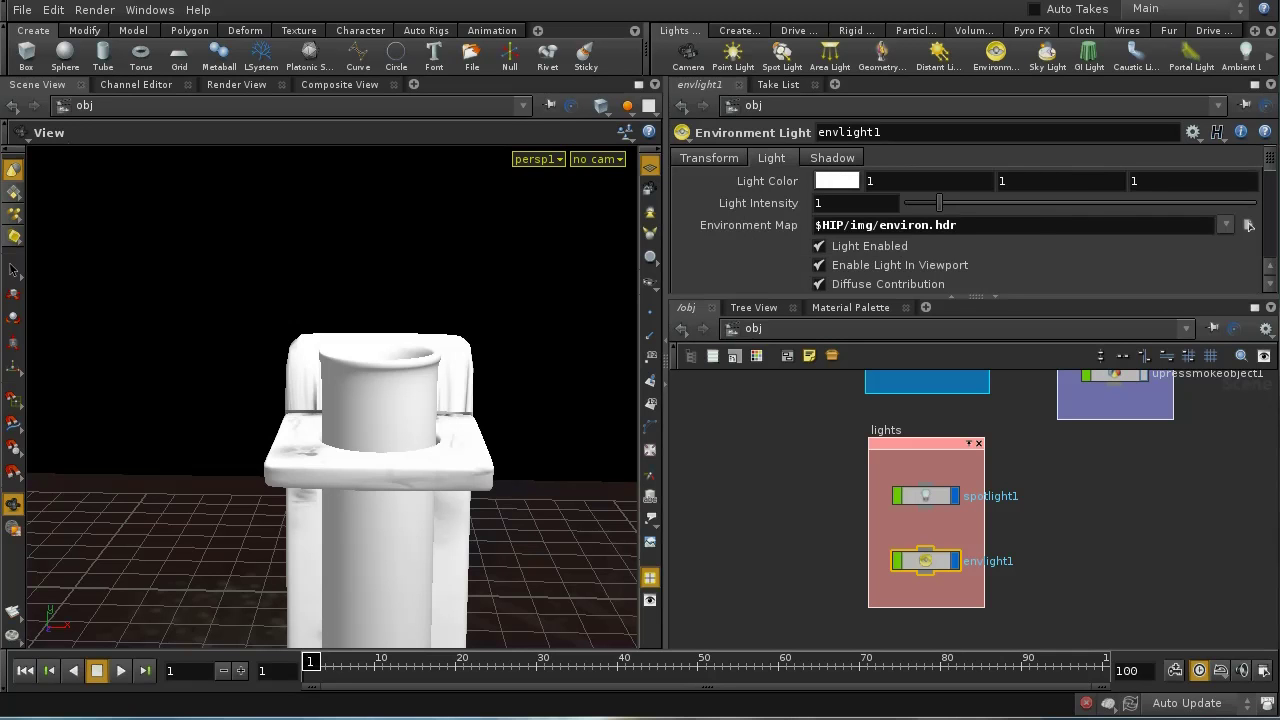
Inspect envlight1's contribution, hemisphere clipping and rendering mode options
scroll(1268, 157, down, 3)
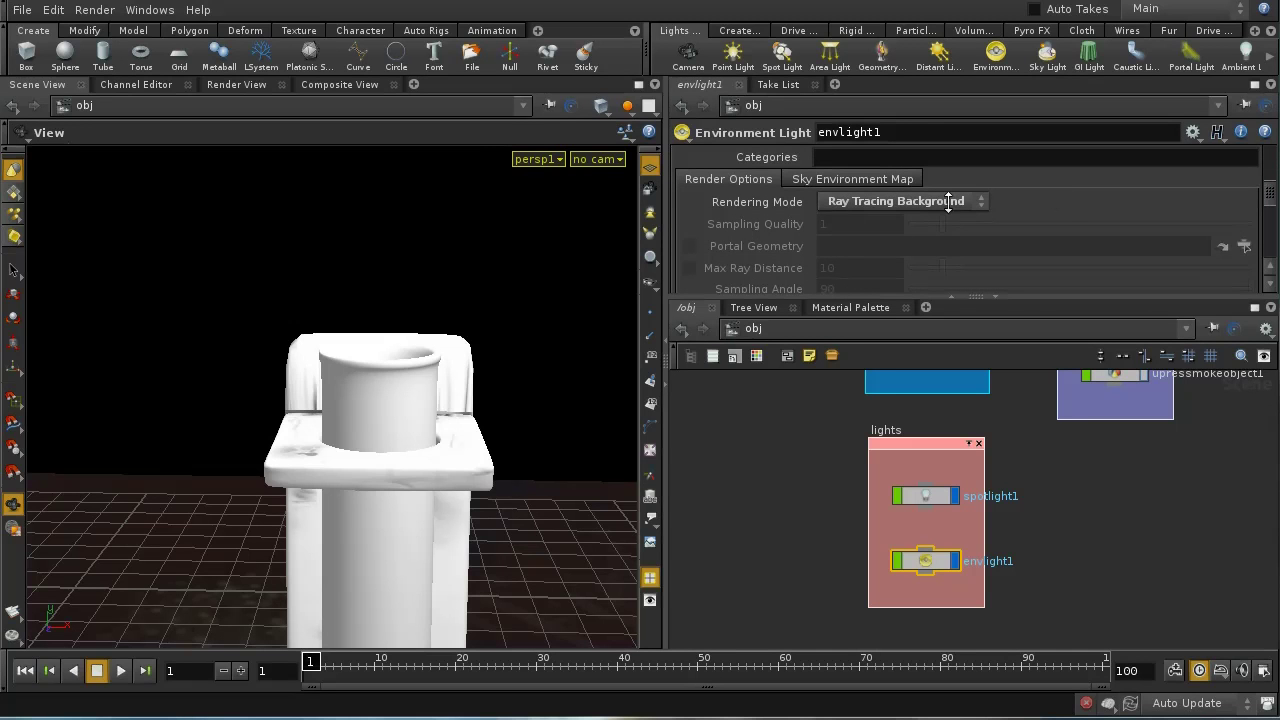
scroll(1203, 196, up, 3)
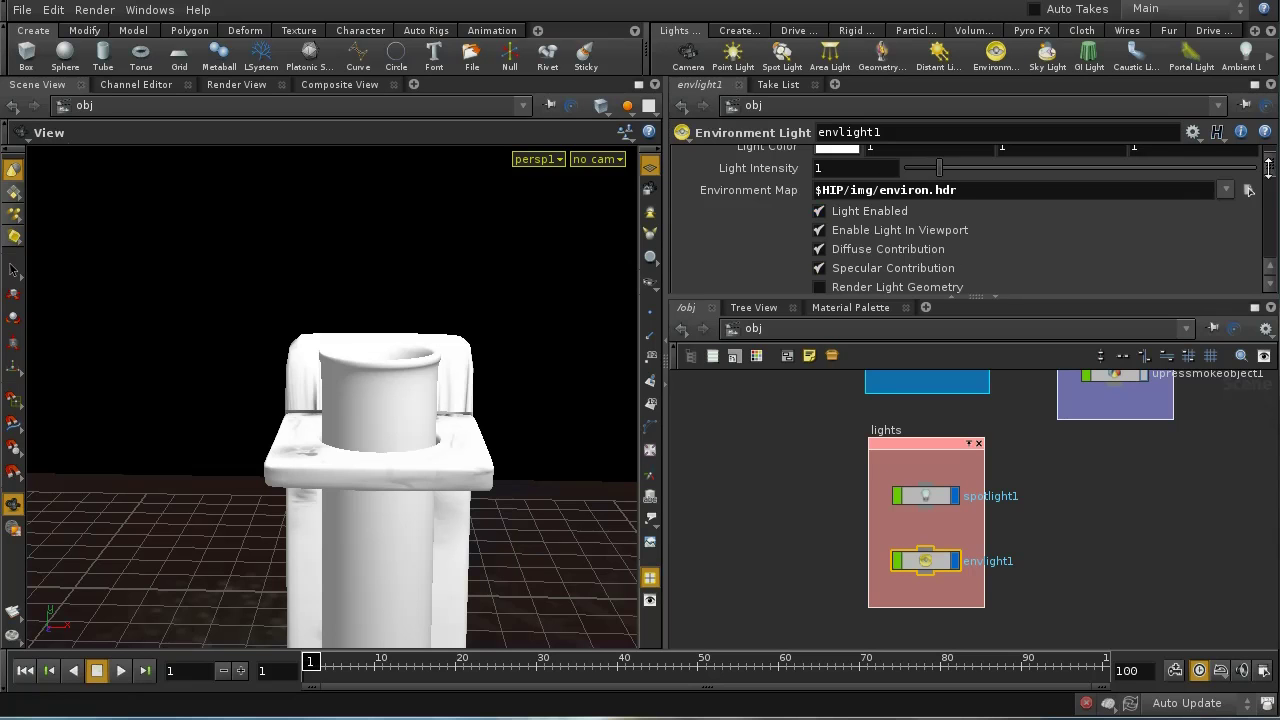
drag(1268, 168, 1018, 176)
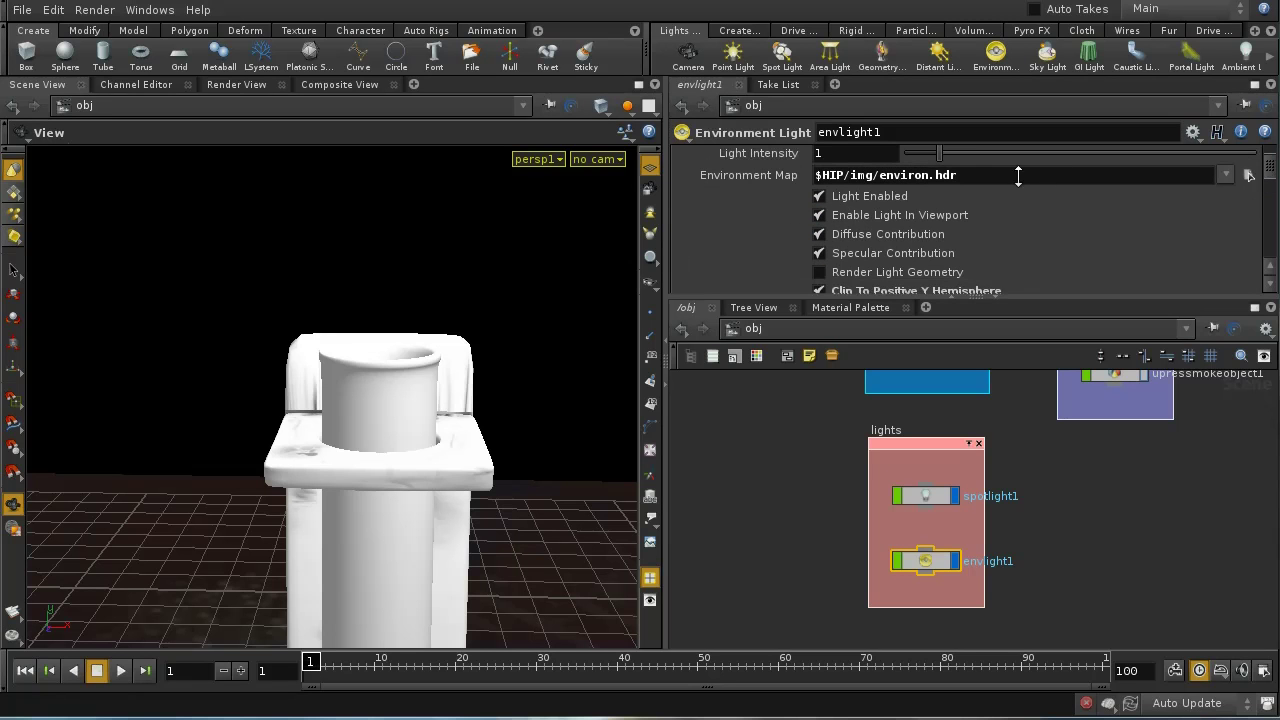
drag(1272, 168, 1272, 186)
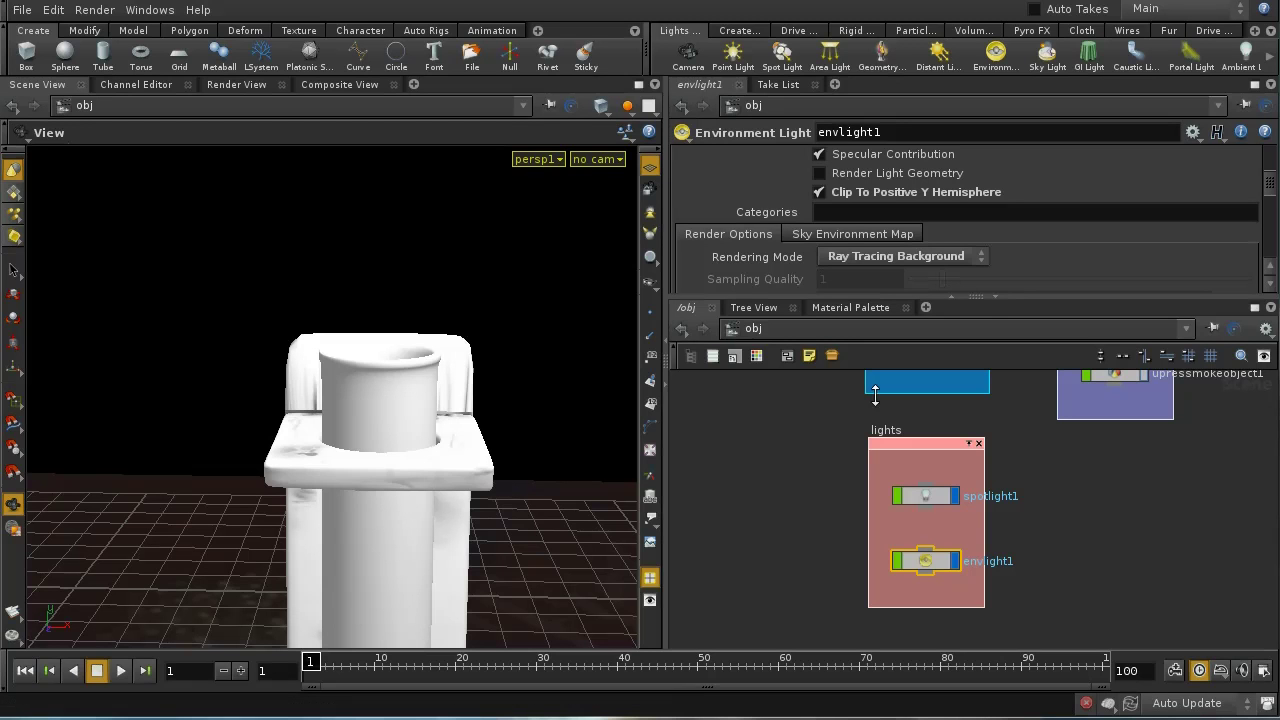
Switch to the shop network and inspect the billowysmoke material's noise, temperature and density settings
mouse_move(1035, 535)
middle_down()
mouse_move(1040, 603)
mouse_move(1016, 527)
mouse_move(1034, 497)
mouse_move(1037, 569)
middle_up()
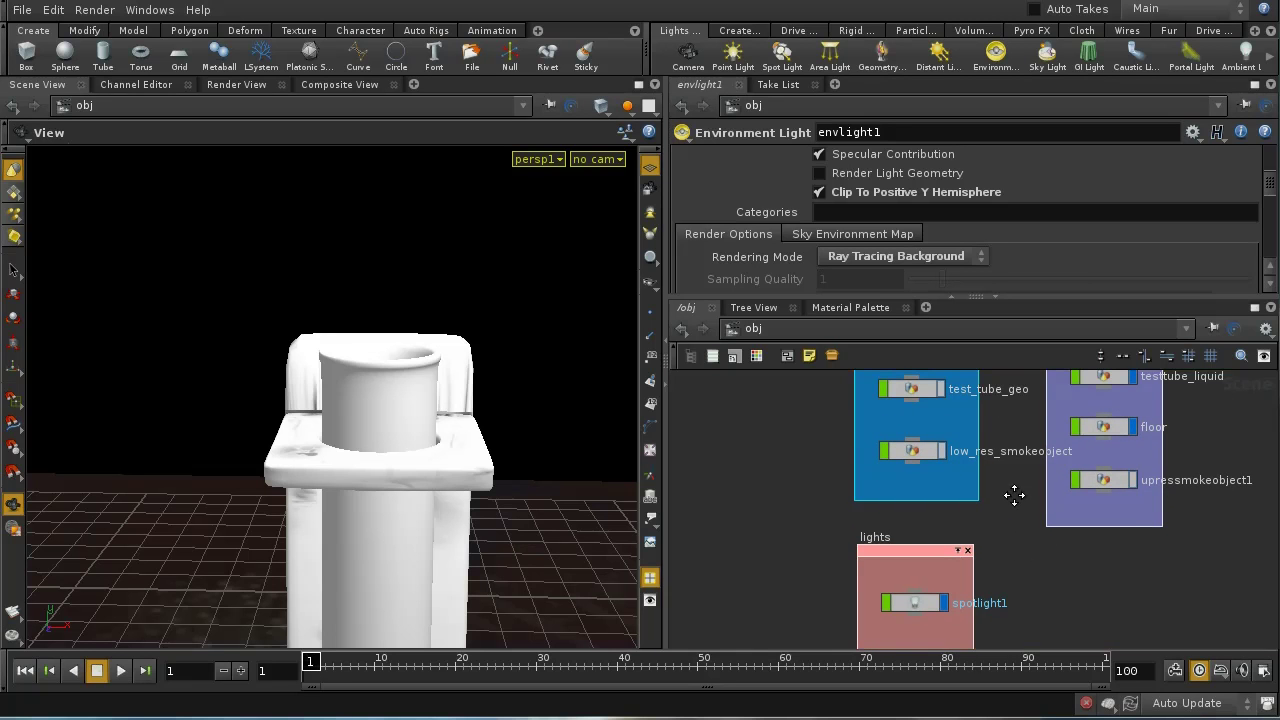
middle_drag(1014, 494, 1022, 584)
click(903, 330)
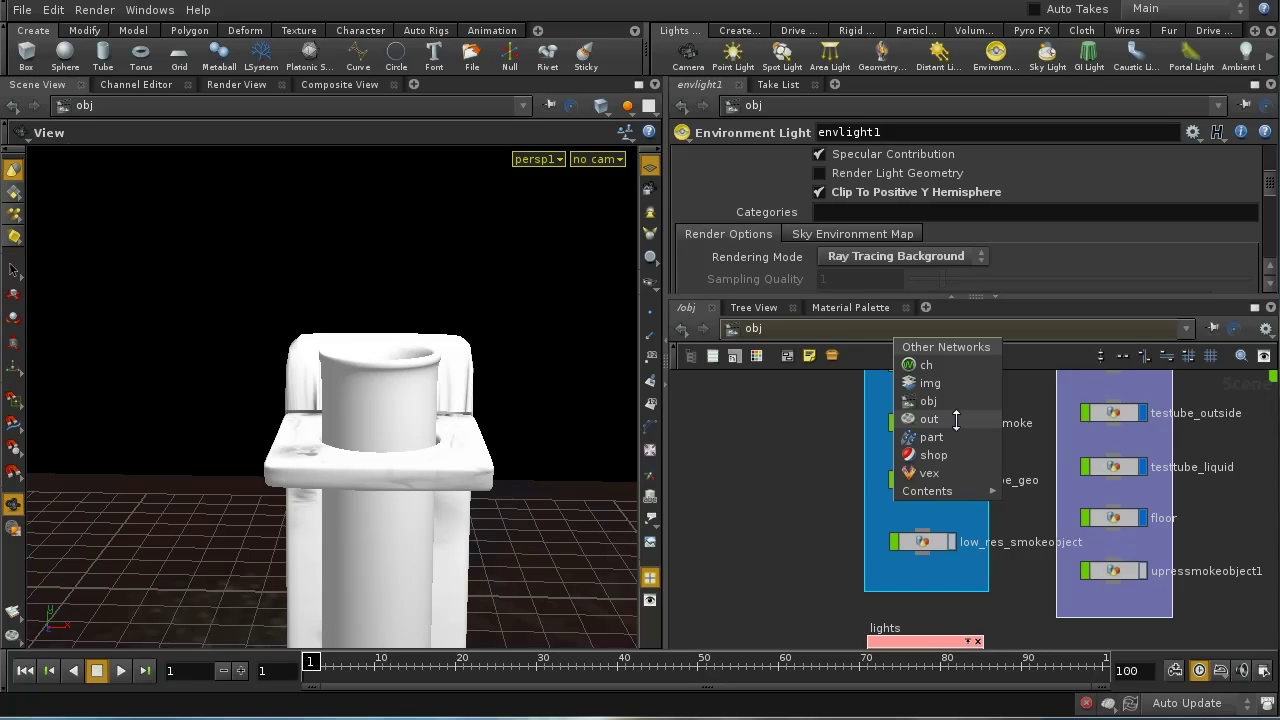
click(945, 455)
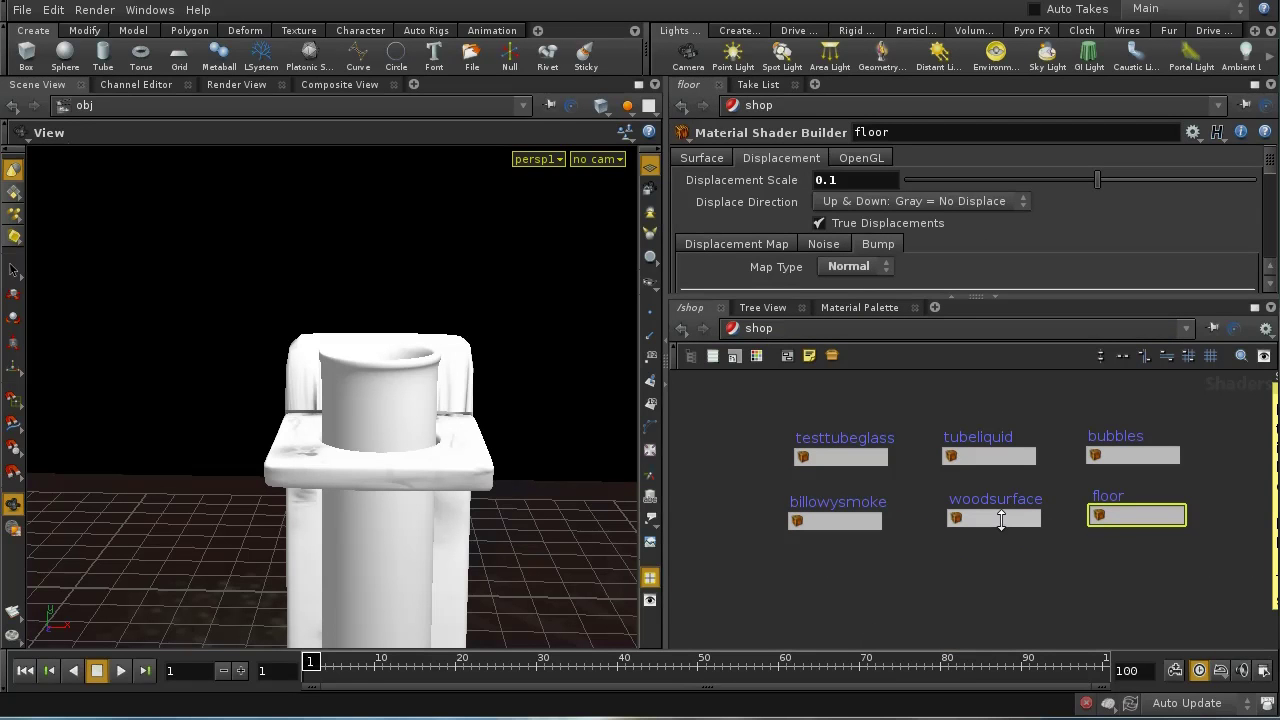
click(801, 521)
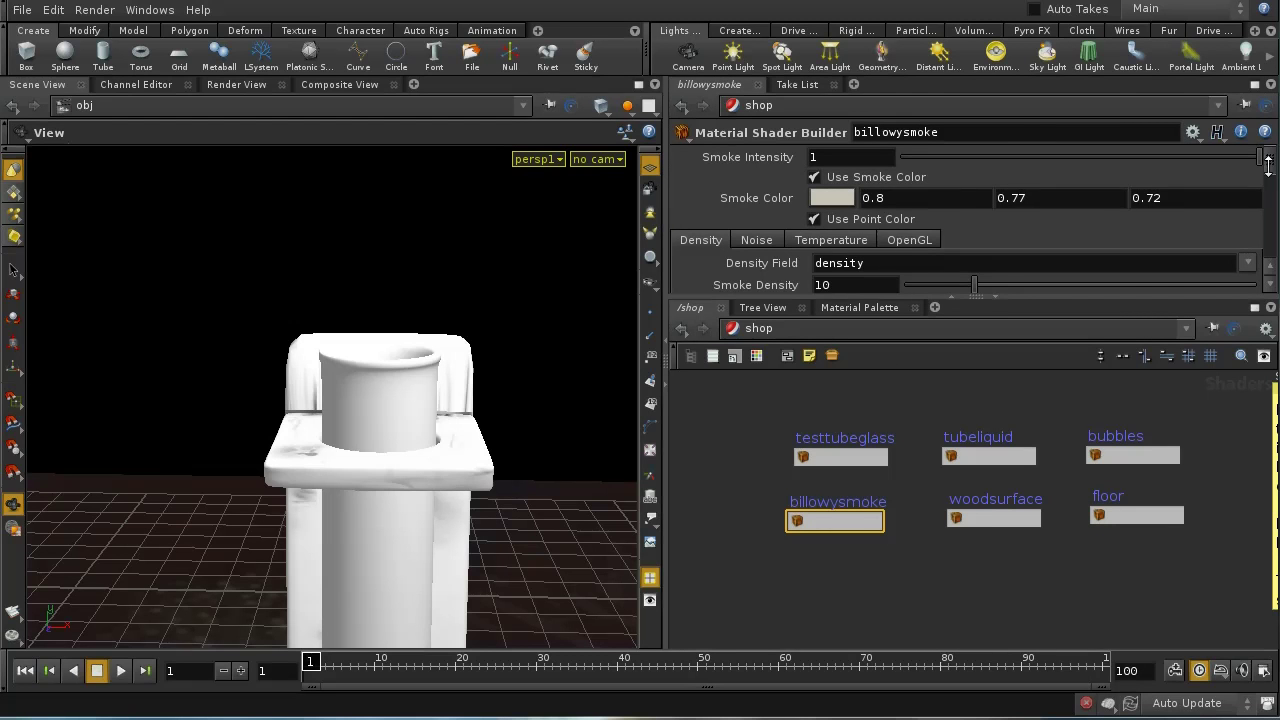
mouse_move(1268, 165)
mouse_down()
mouse_move(1268, 210)
mouse_move(1268, 182)
mouse_up()
click(752, 193)
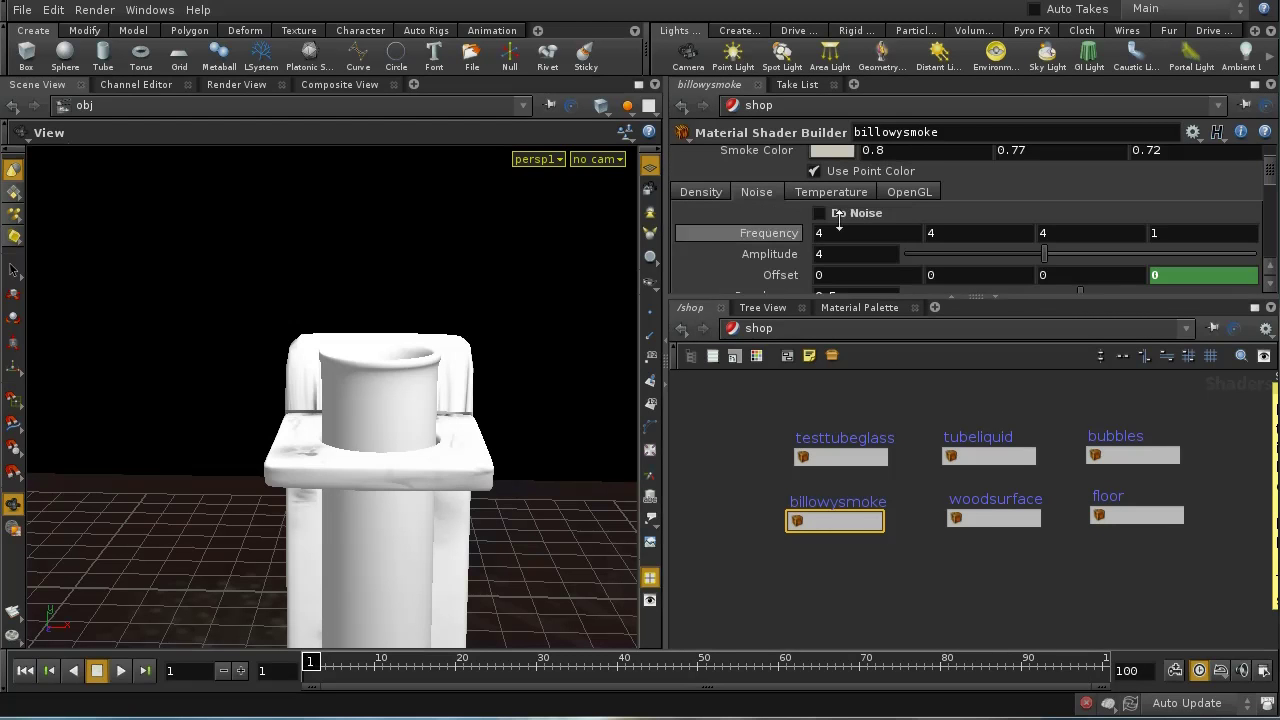
click(831, 192)
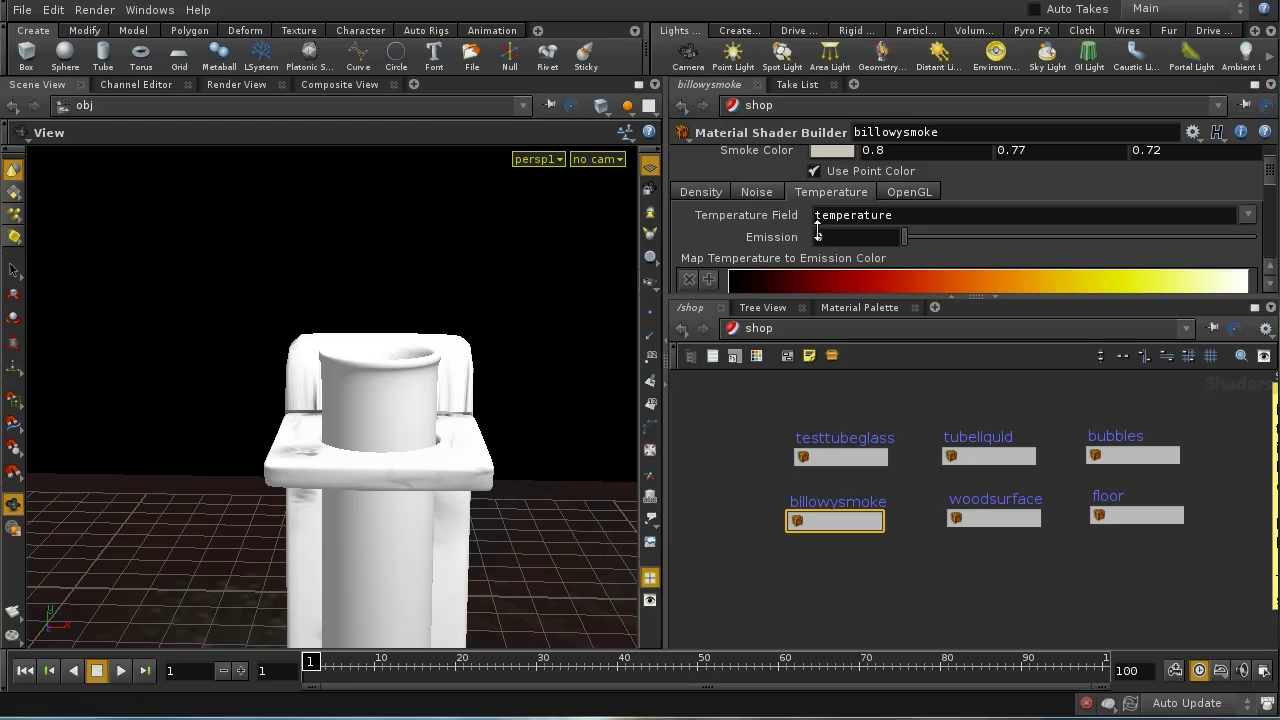
click(701, 192)
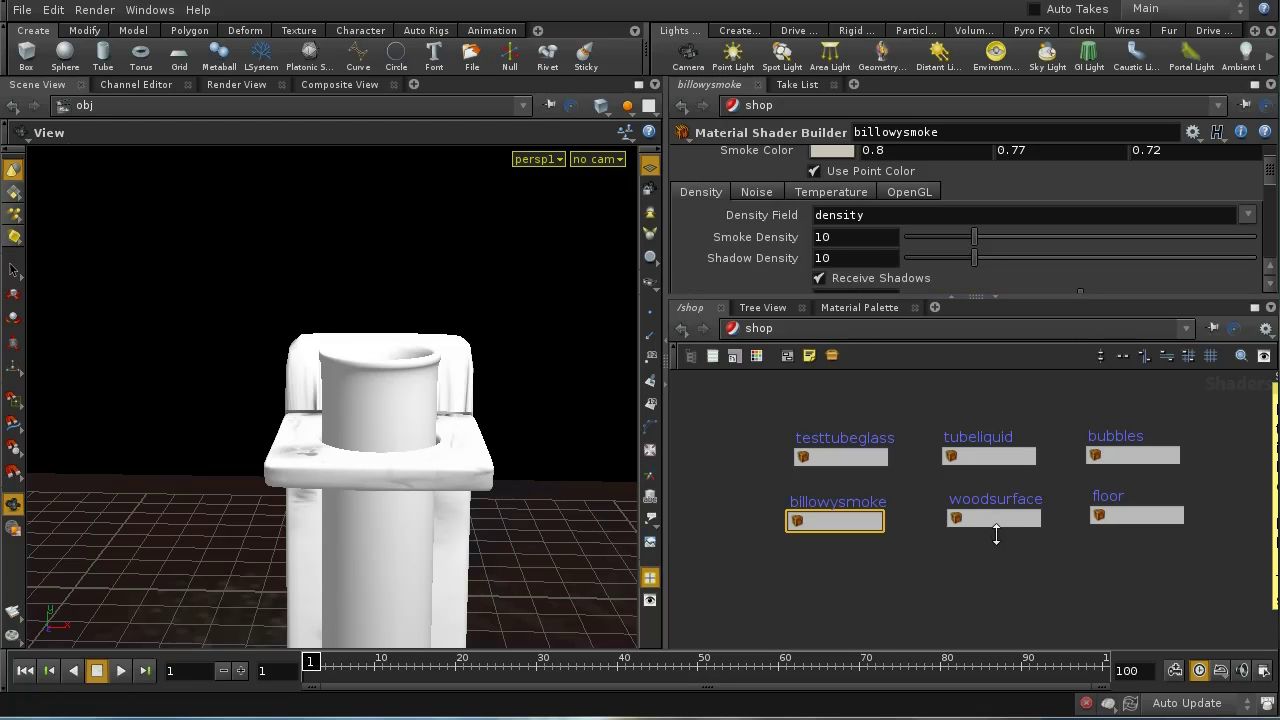
Inspect the woodsurface material's diffuse settings, and trace its inner shader network from restpos through uvnoise and ripples to multiply2
click(993, 519)
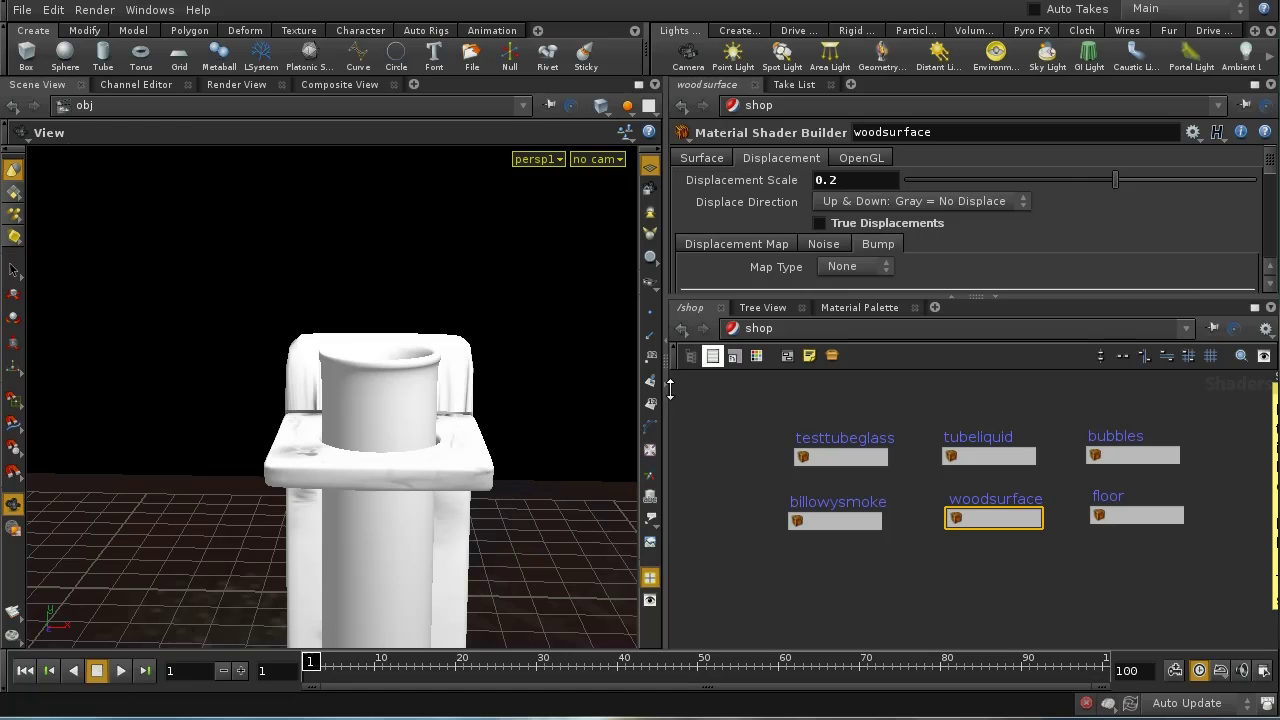
click(704, 158)
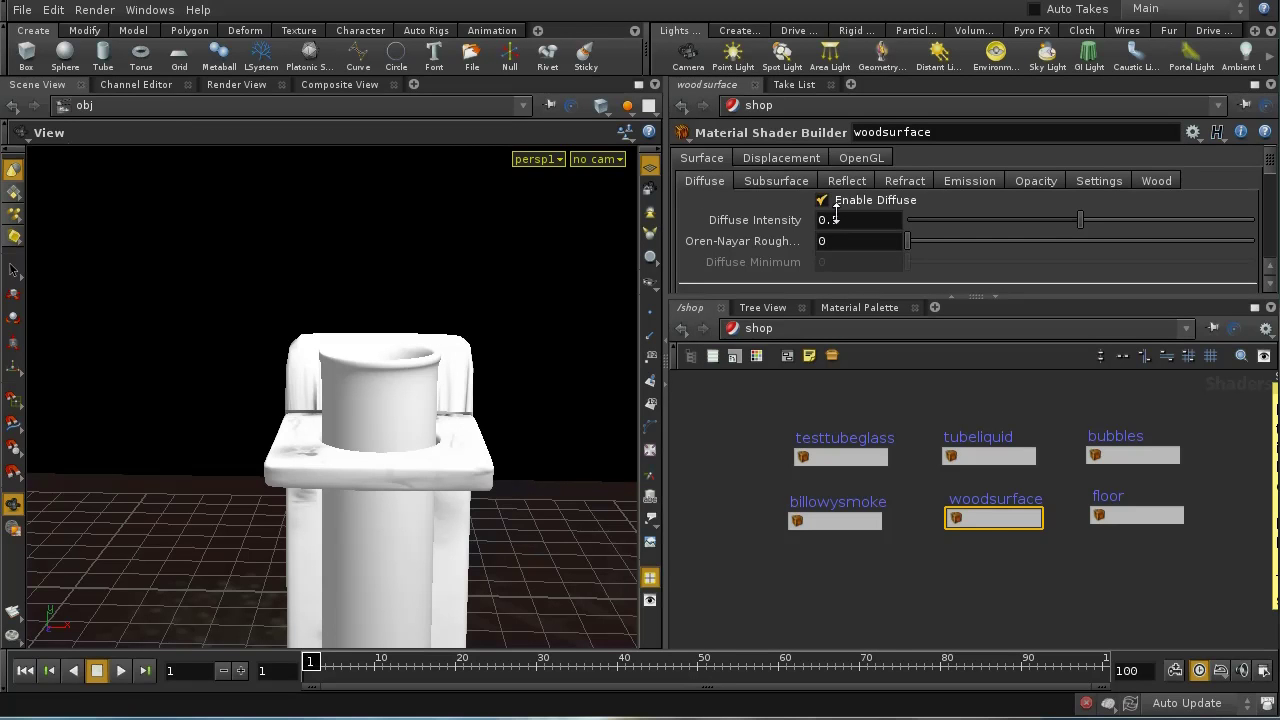
double_click(975, 512)
middle_drag(954, 553, 1040, 550)
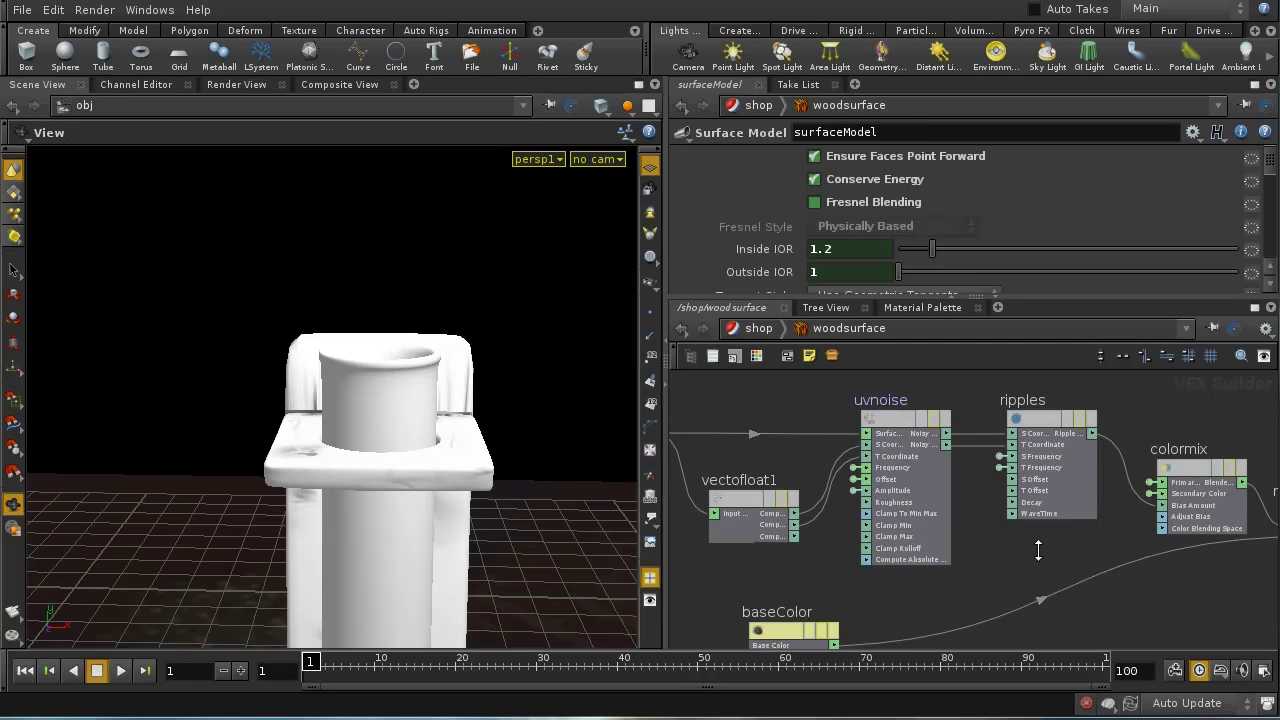
mouse_move(1040, 550)
right_down()
mouse_move(1043, 608)
mouse_move(1031, 545)
right_up()
middle_drag(1031, 545, 965, 548)
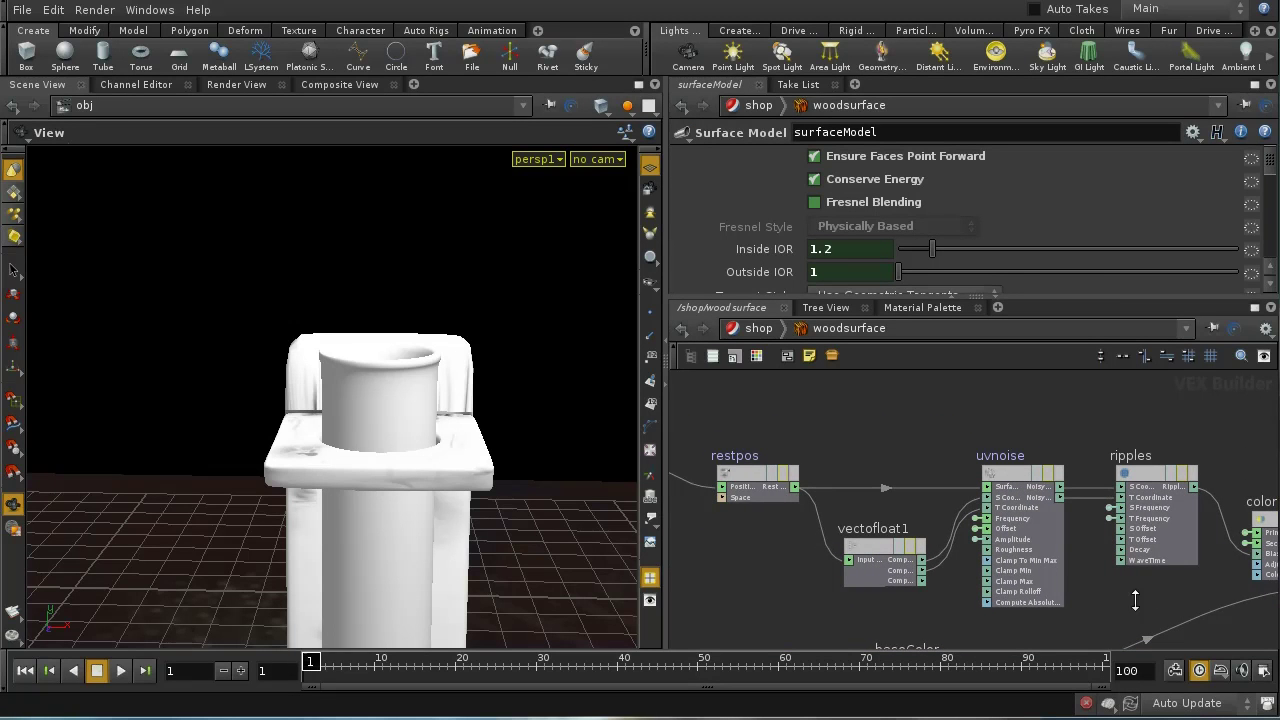
middle_drag(1135, 600, 1030, 571)
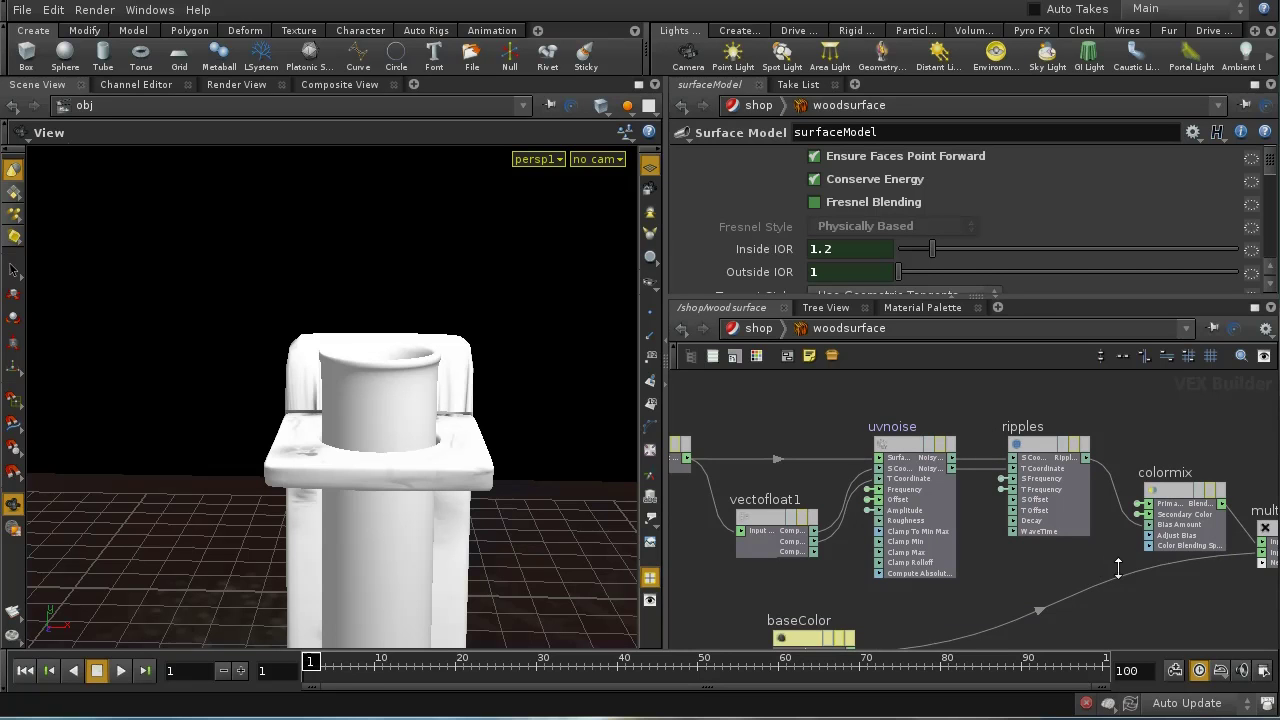
middle_drag(1118, 568, 1019, 535)
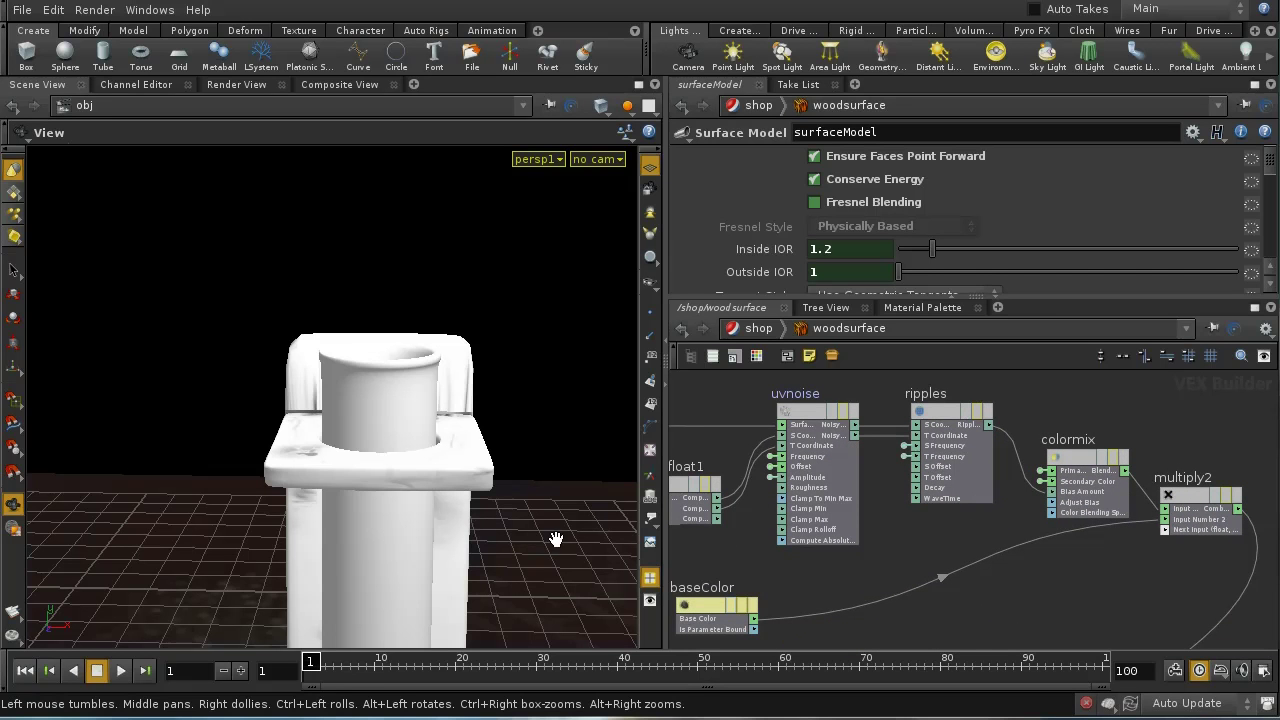
middle_drag(1022, 529, 1007, 520)
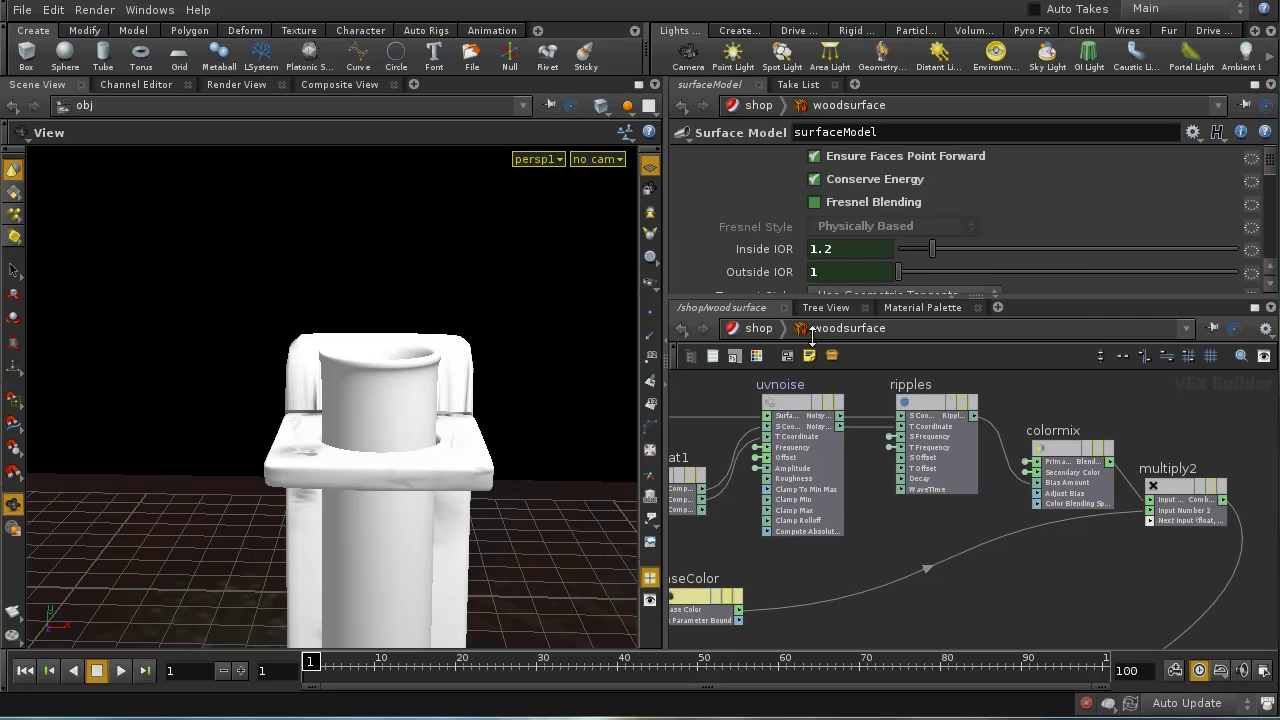
Return to the shop network and review the floor material's displacement settings
click(758, 328)
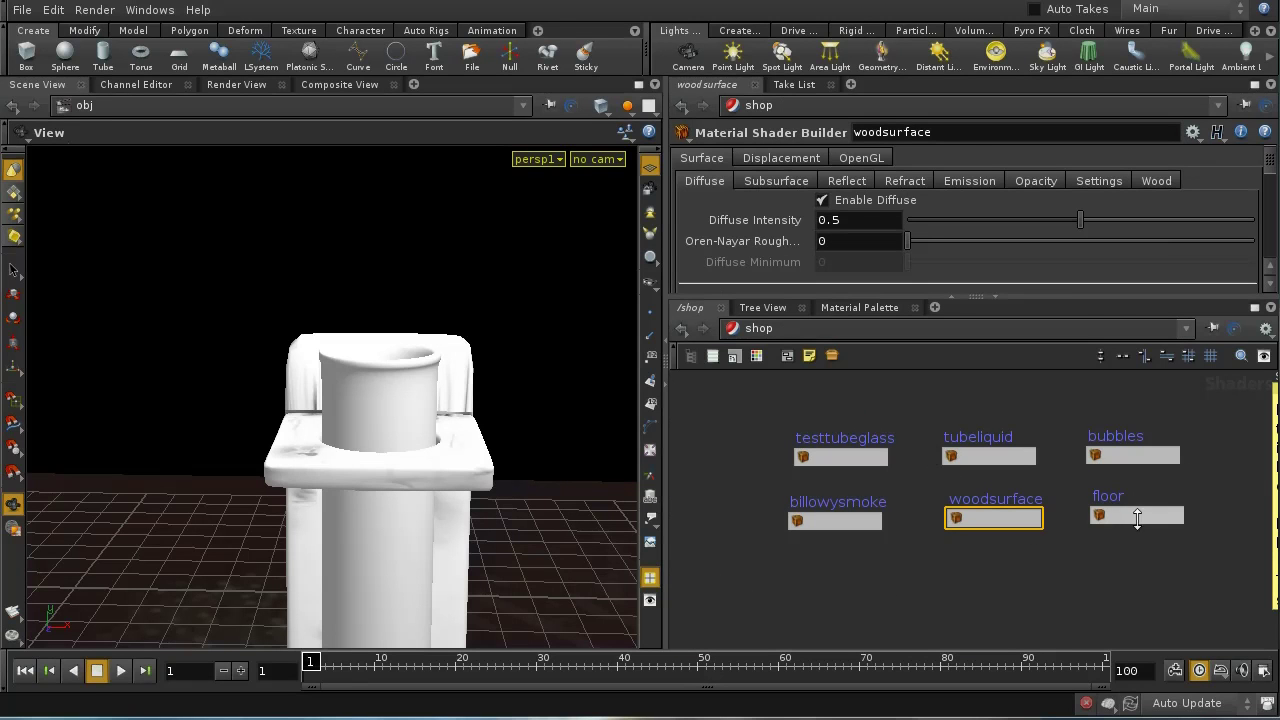
double_click(1137, 517)
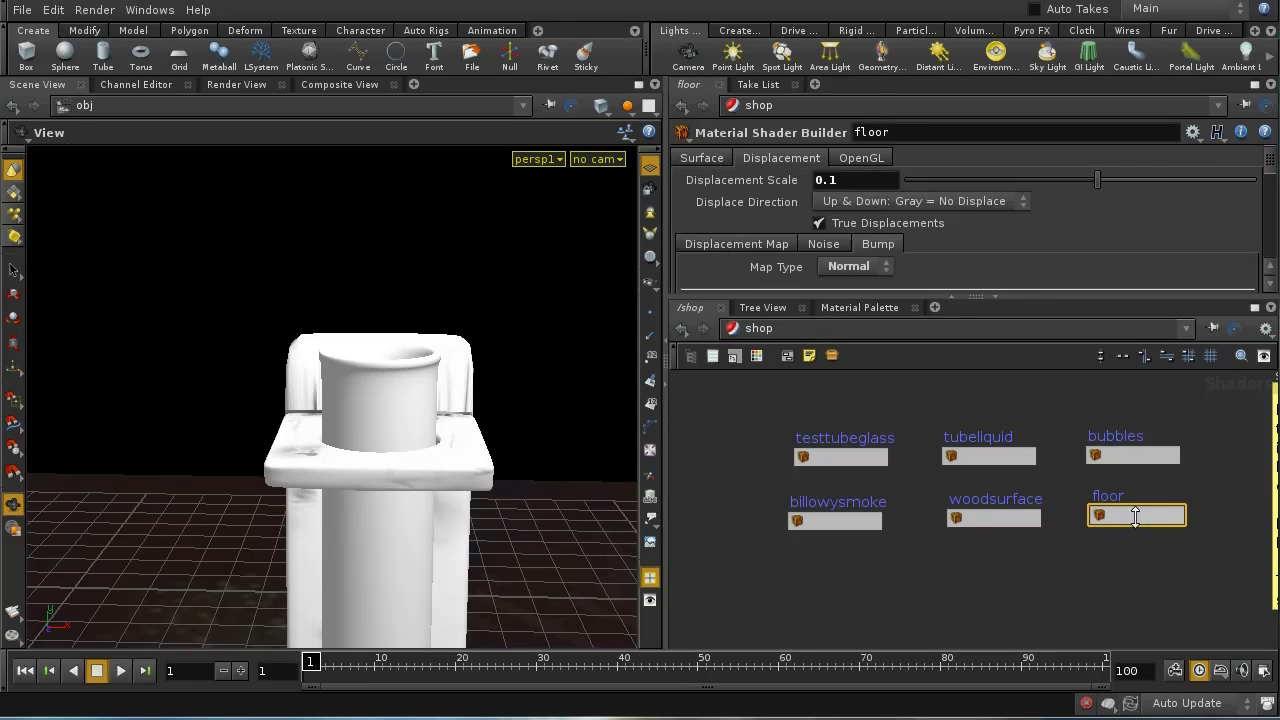
click(760, 330)
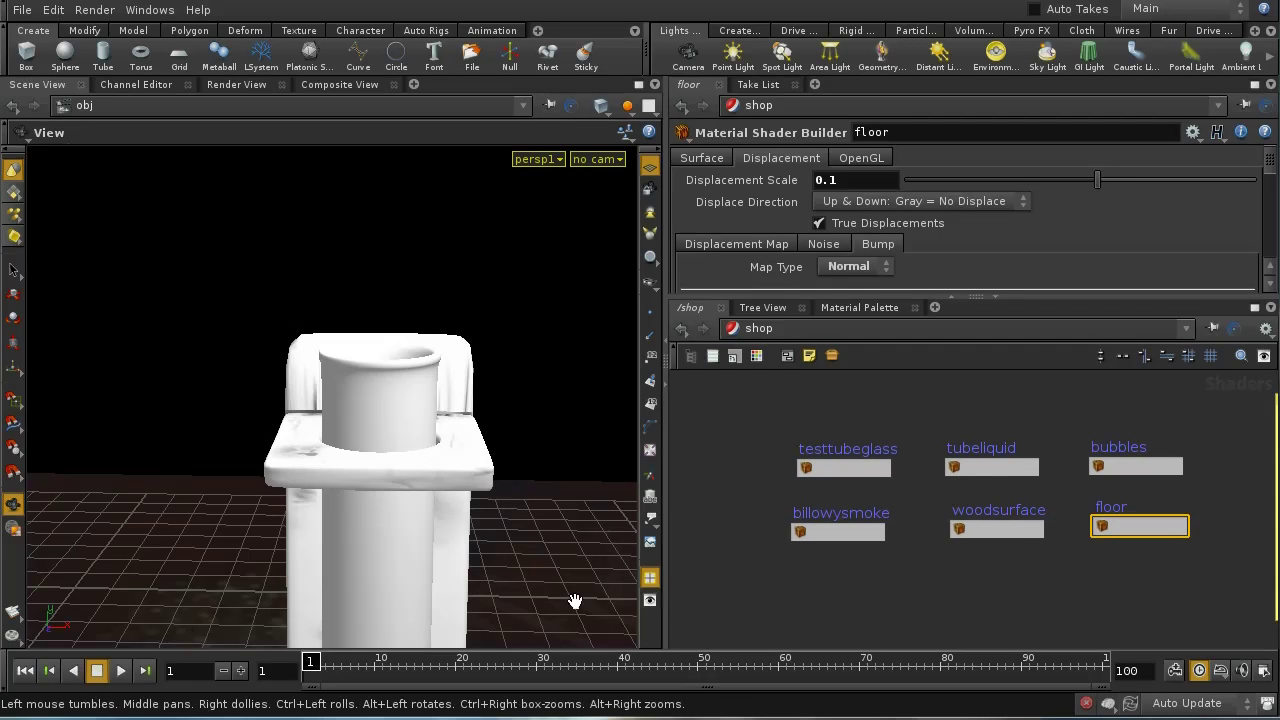
Examine the woodsurface material's base color map and displacement map settings
click(1032, 532)
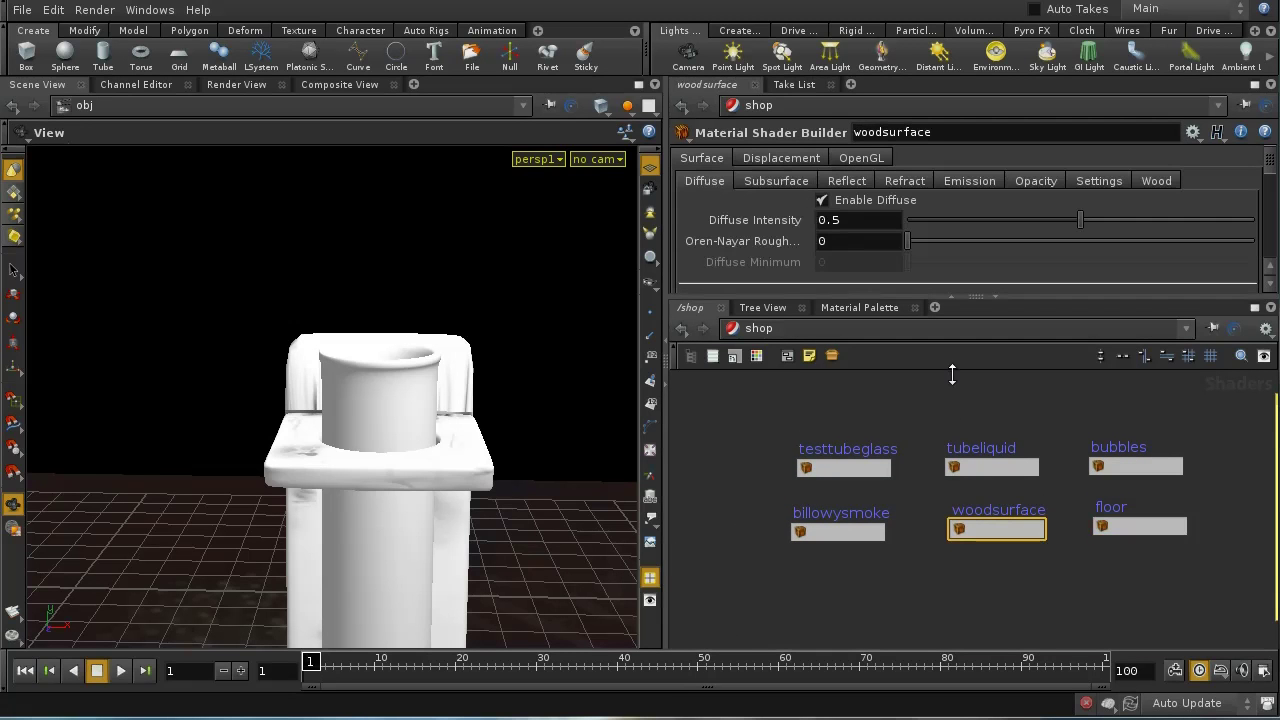
scroll(1267, 163, down, 5)
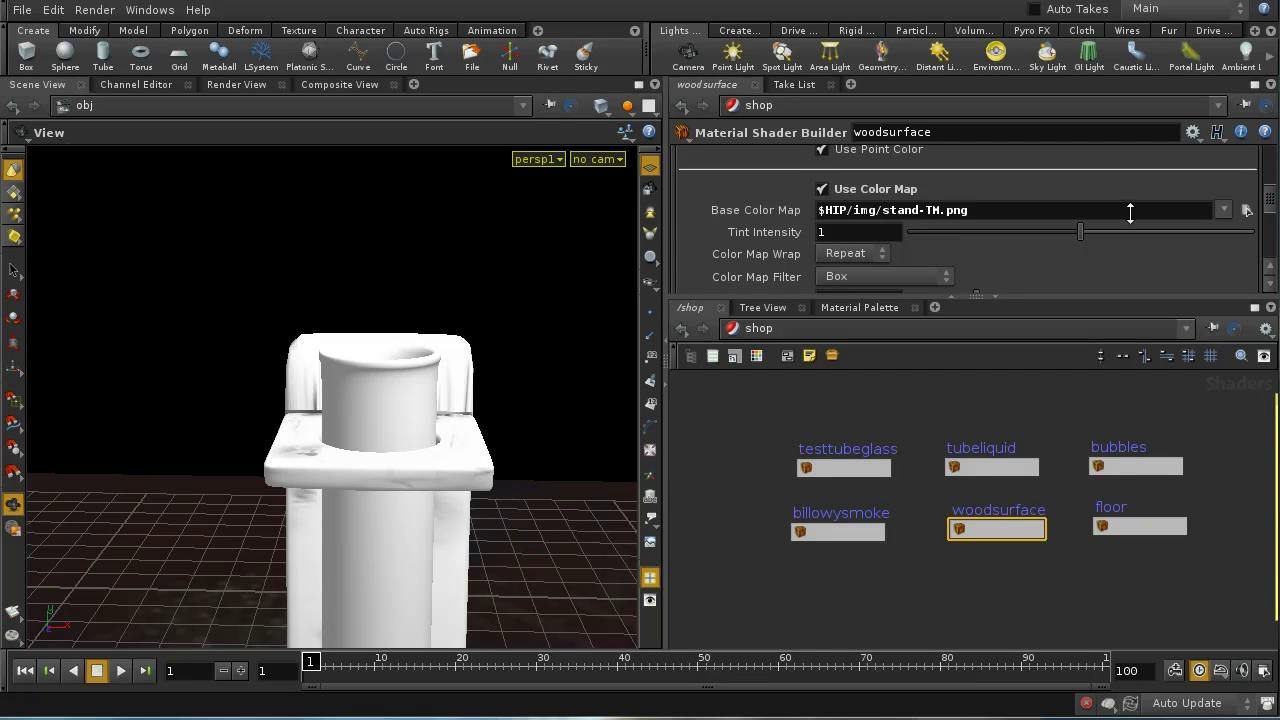
drag(1271, 203, 1186, 170)
click(778, 159)
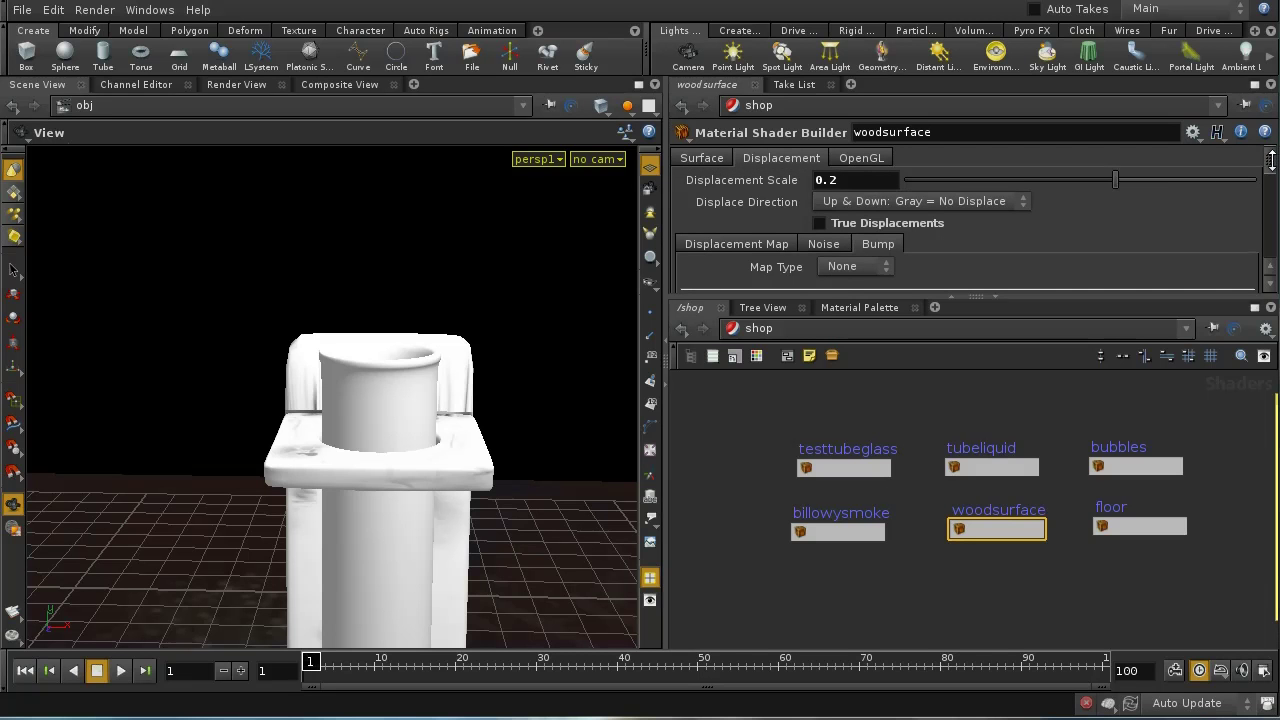
mouse_move(1271, 160)
mouse_down()
mouse_move(1271, 193)
mouse_move(1271, 167)
mouse_up()
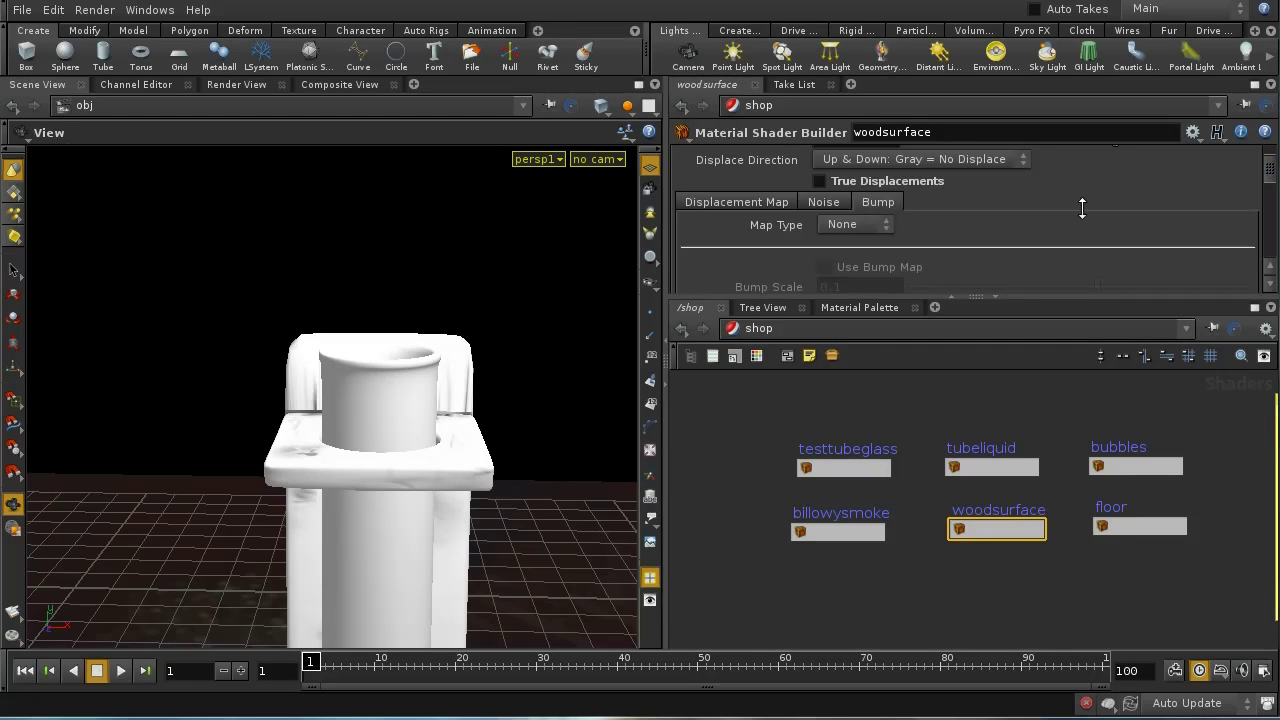
click(772, 202)
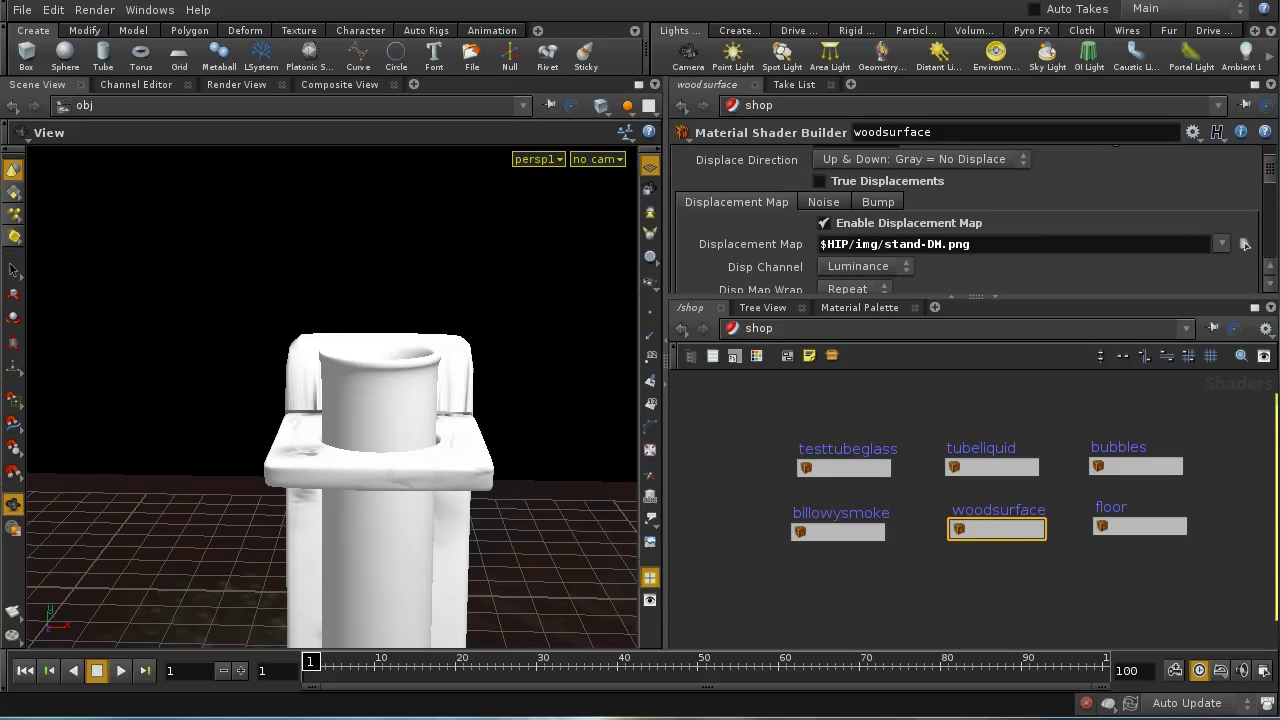
mouse_move(1271, 170)
mouse_down()
mouse_move(1271, 186)
mouse_move(1268, 174)
mouse_up()
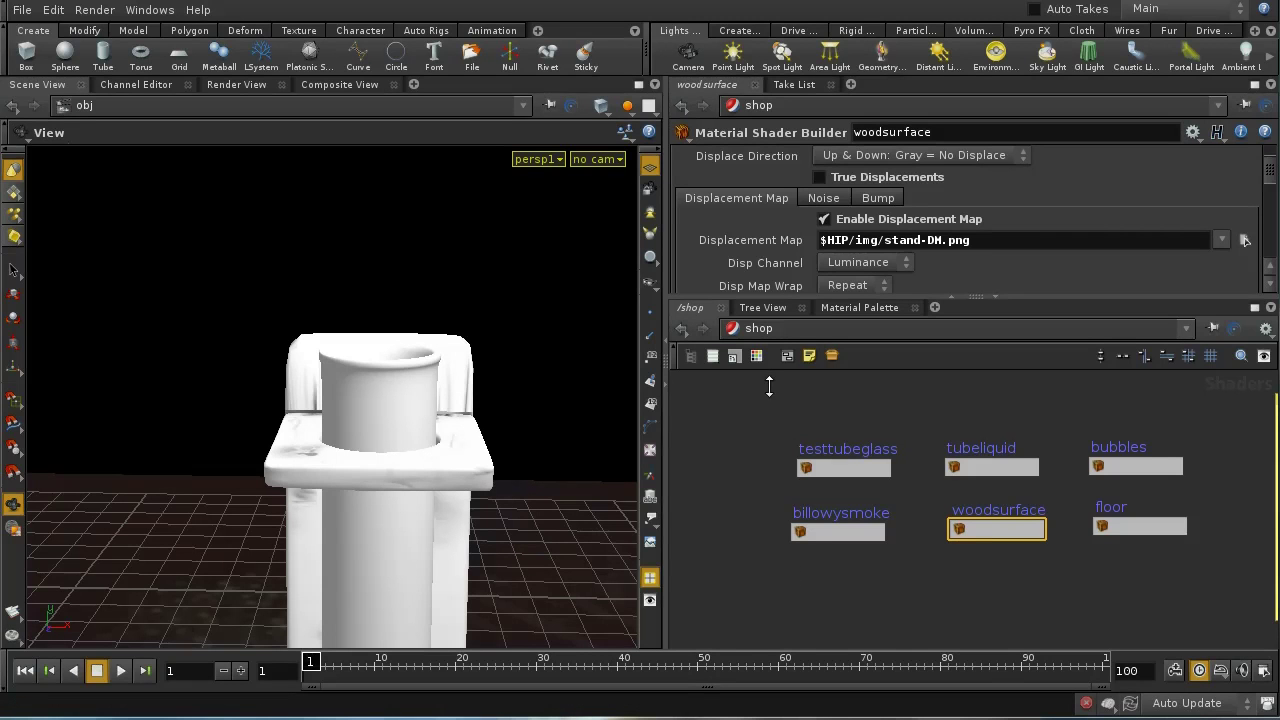
Switch to the out network and inspect mantrarange's frame range, output picture and sampling settings
click(760, 330)
click(790, 410)
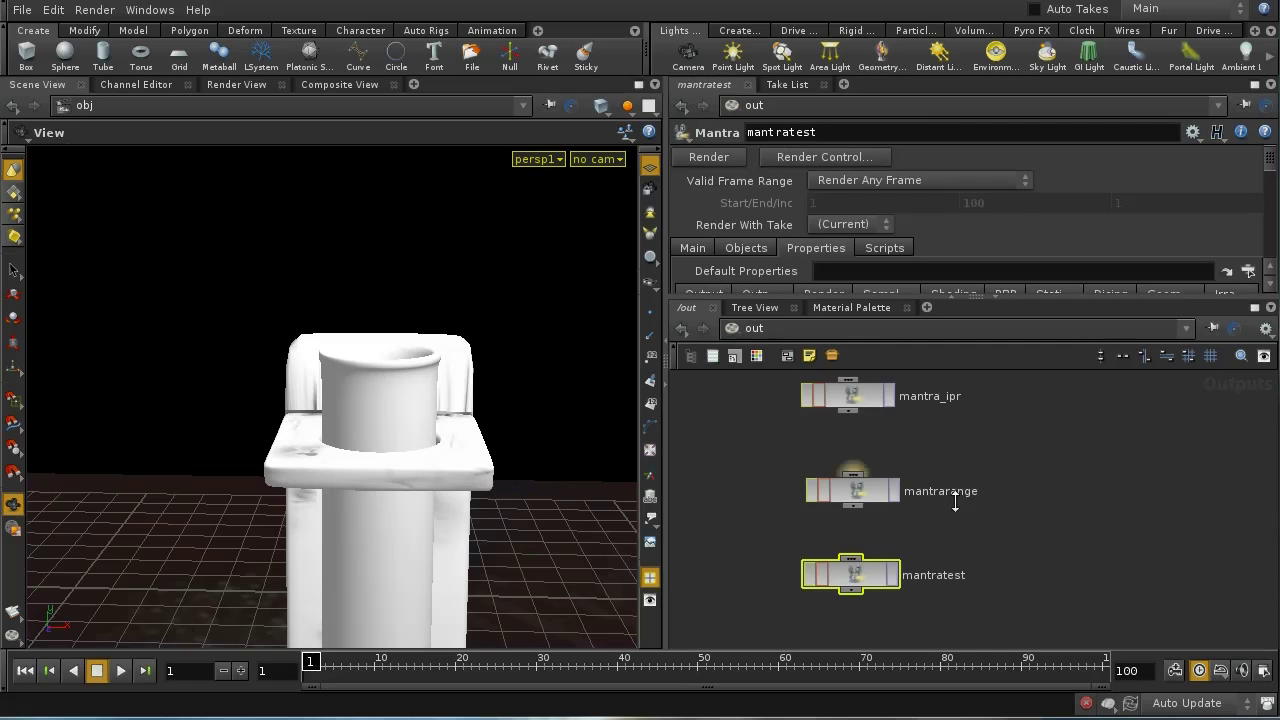
mouse_move(974, 541)
middle_down()
mouse_move(980, 517)
mouse_move(963, 563)
middle_up()
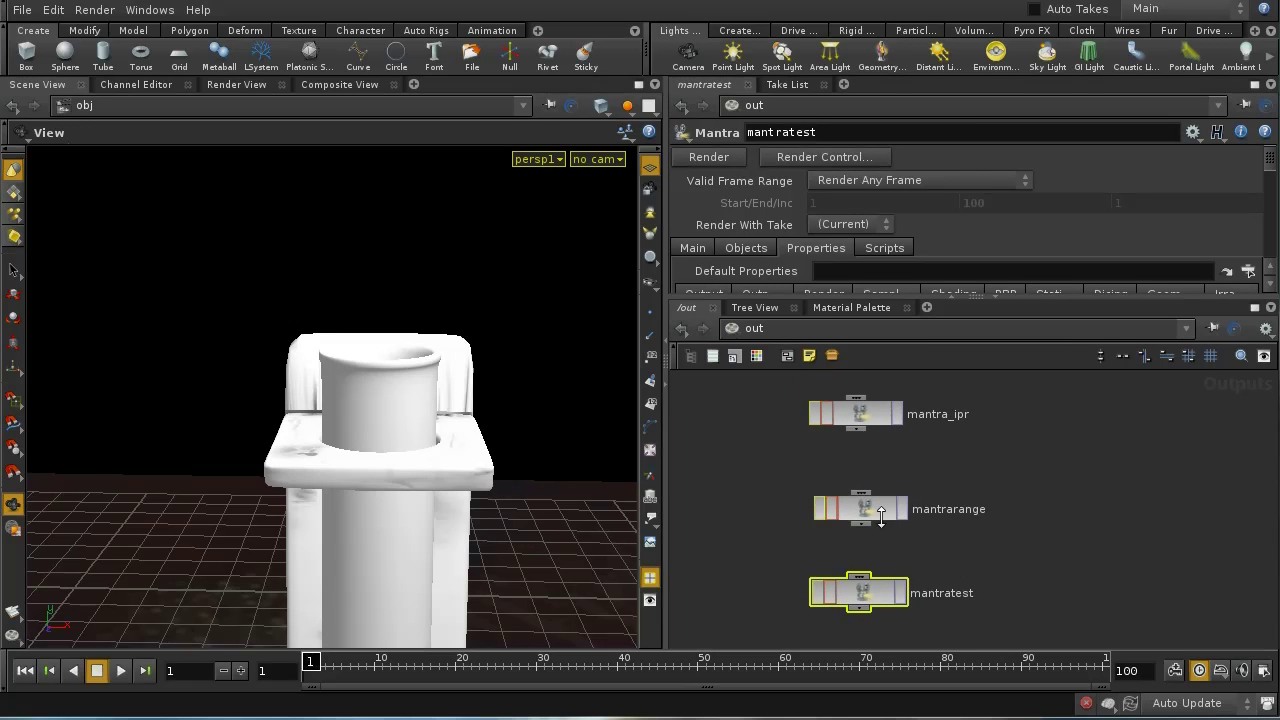
click(880, 512)
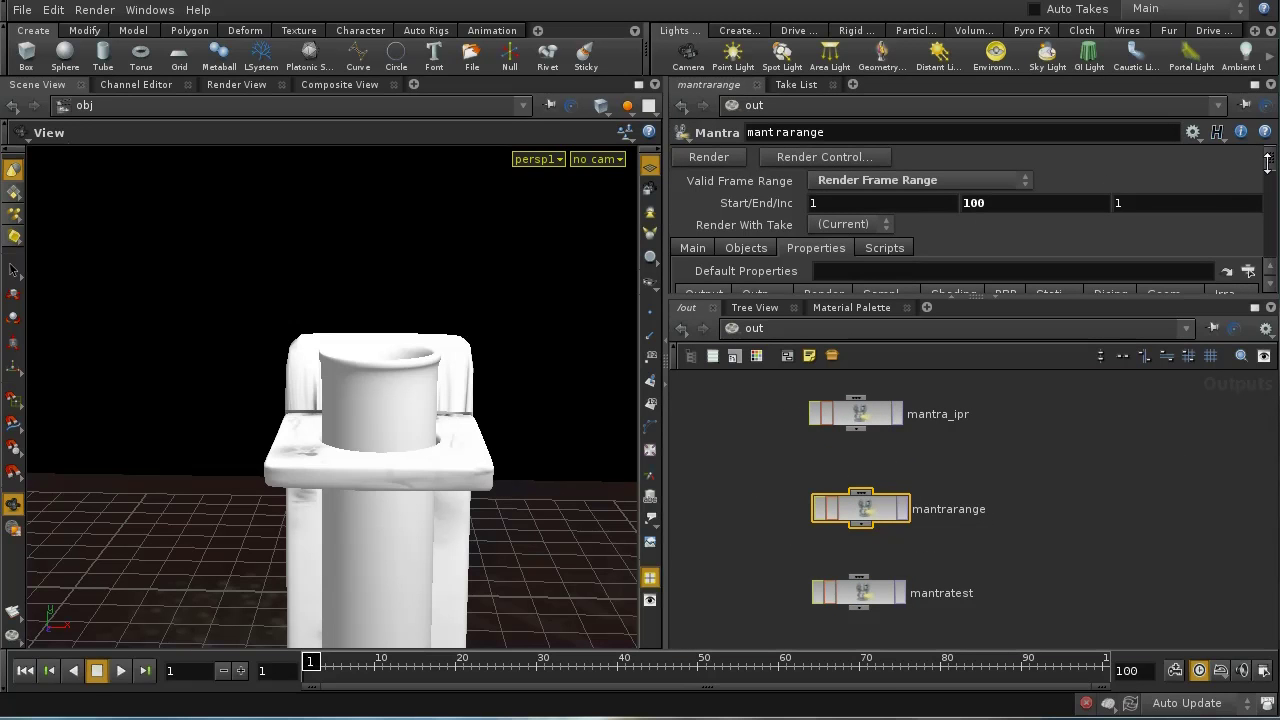
drag(1268, 163, 1271, 182)
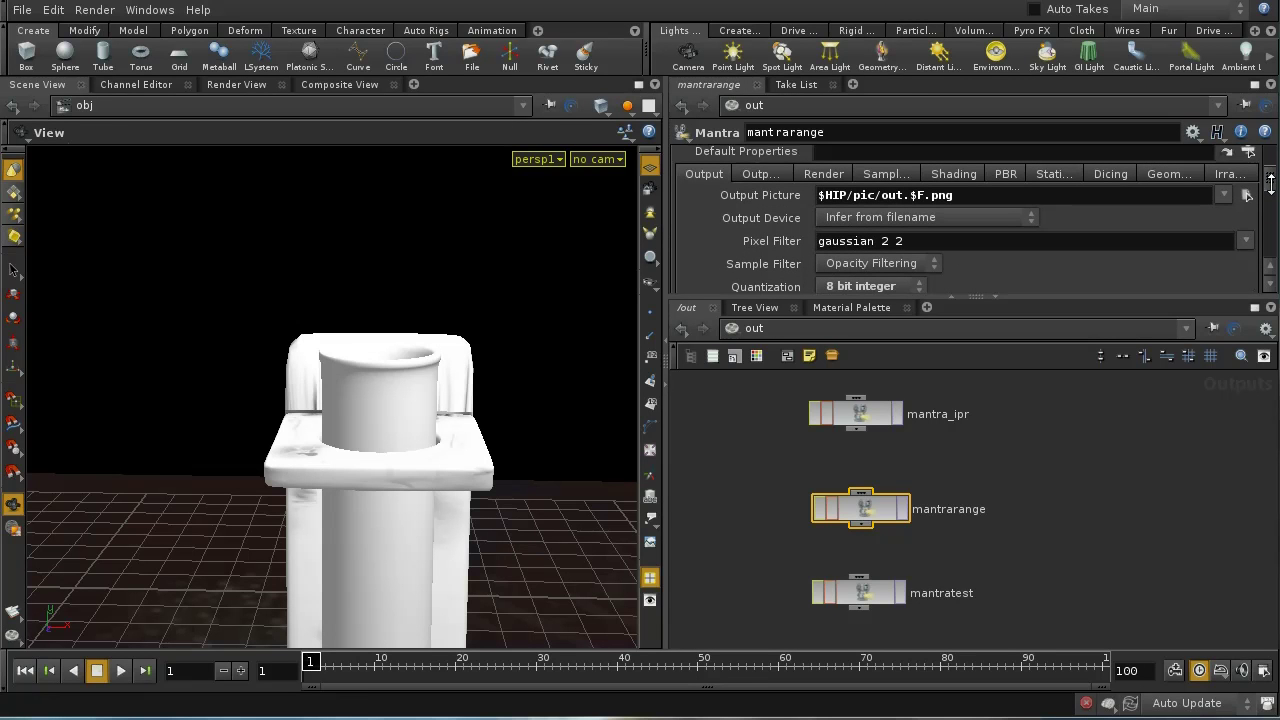
click(952, 173)
click(900, 173)
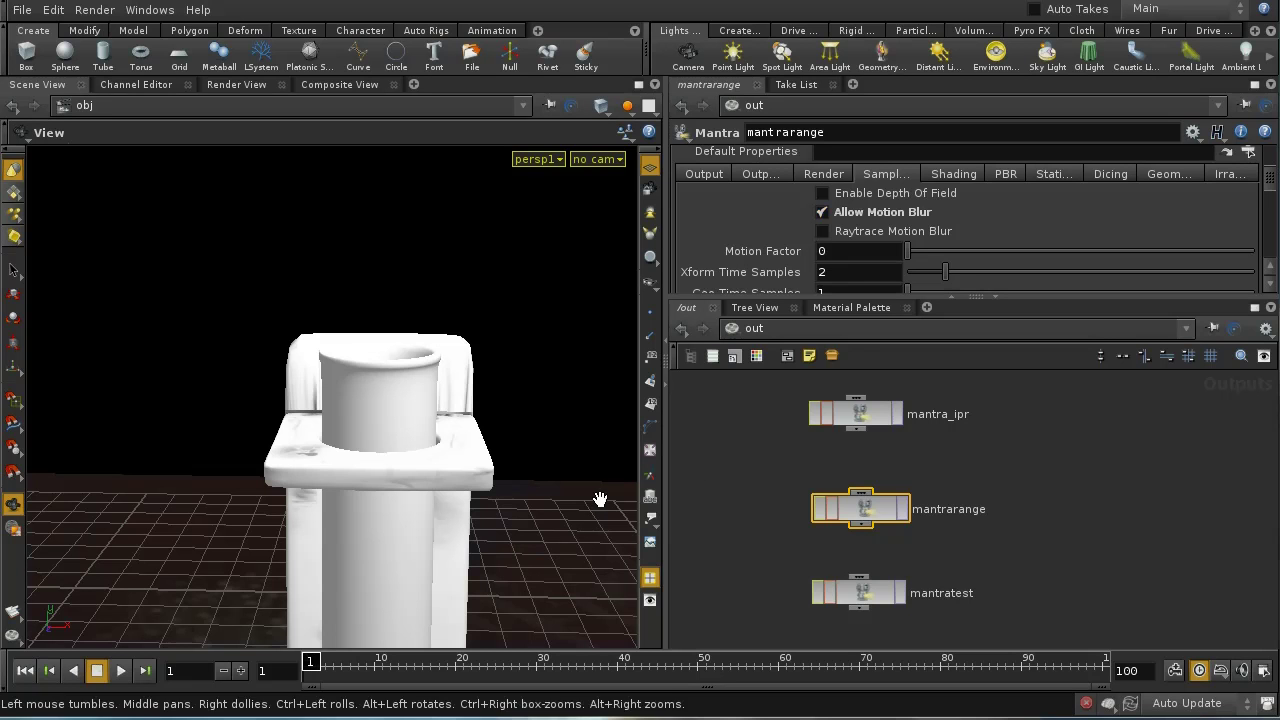
Return to the object network, select cam1 and look through it in the scene view
click(752, 329)
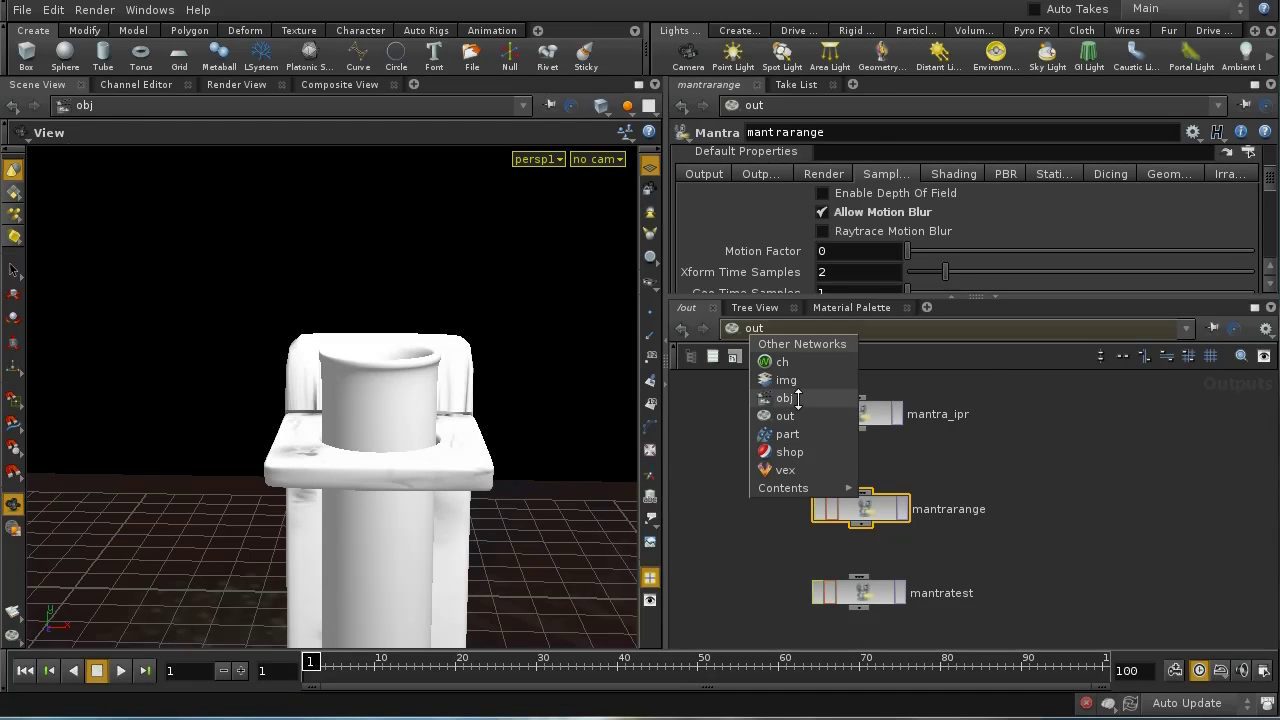
click(785, 398)
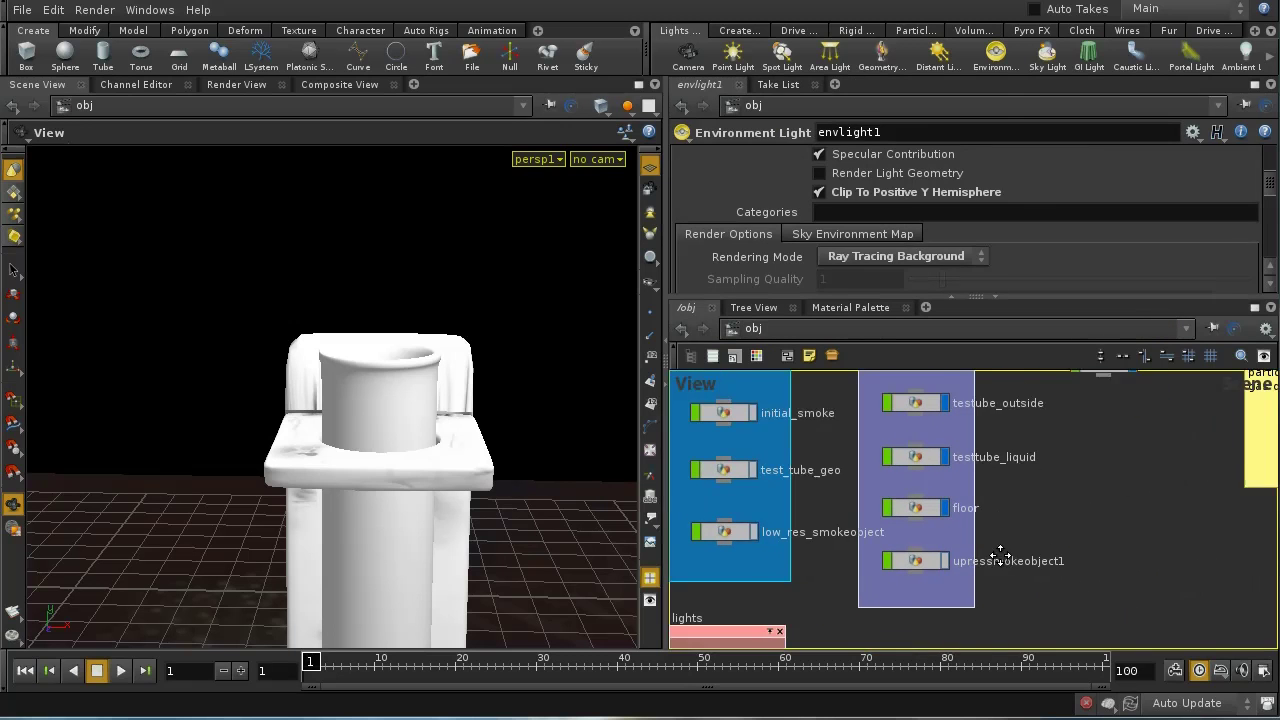
click(1101, 449)
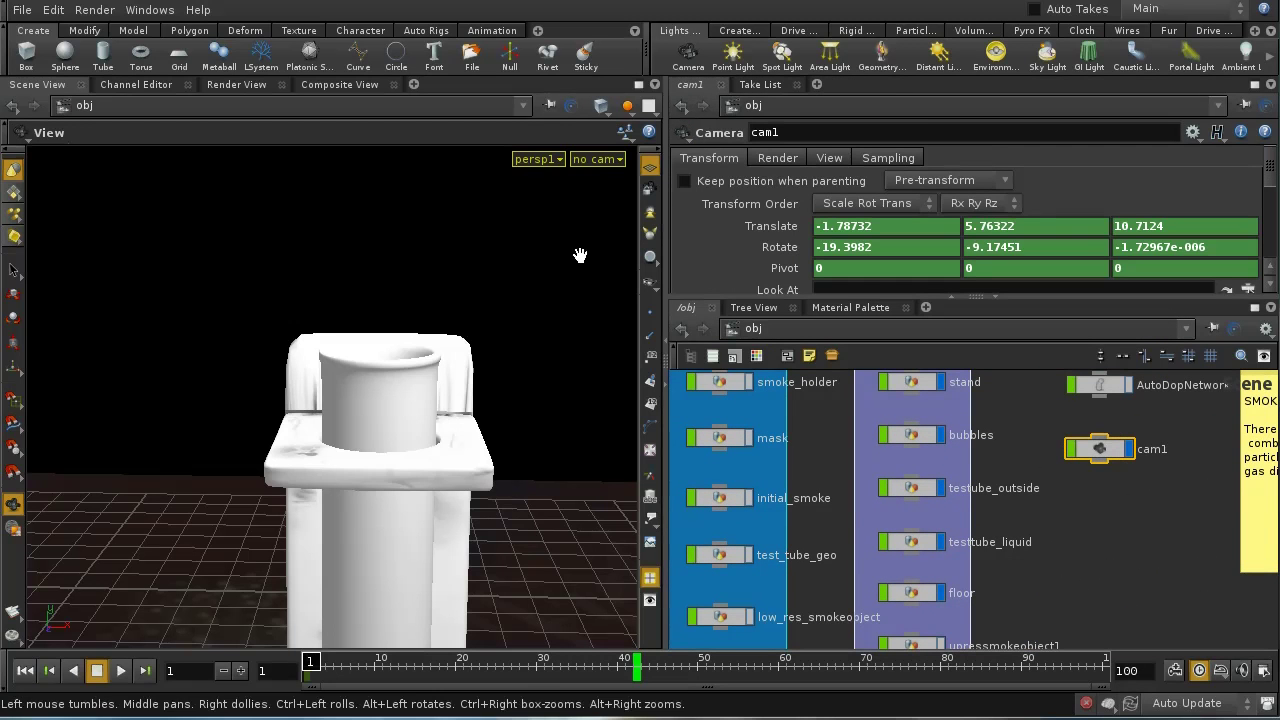
click(590, 161)
click(610, 244)
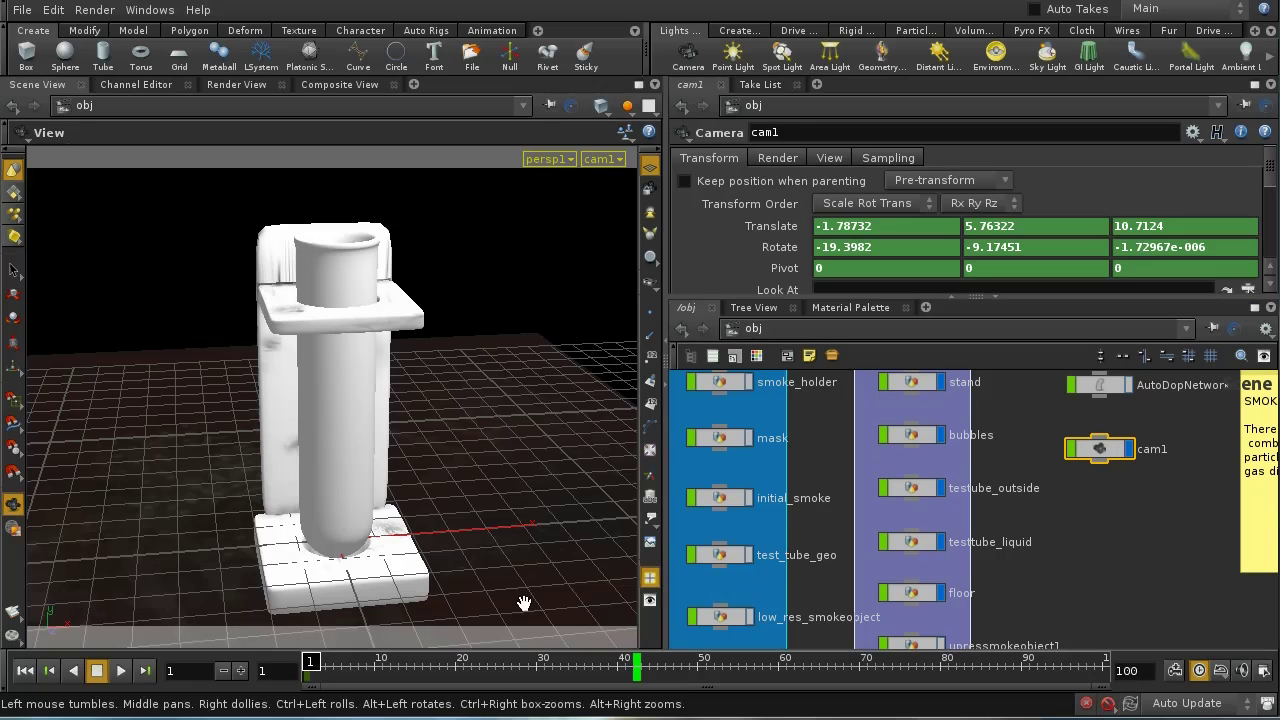
click(311, 660)
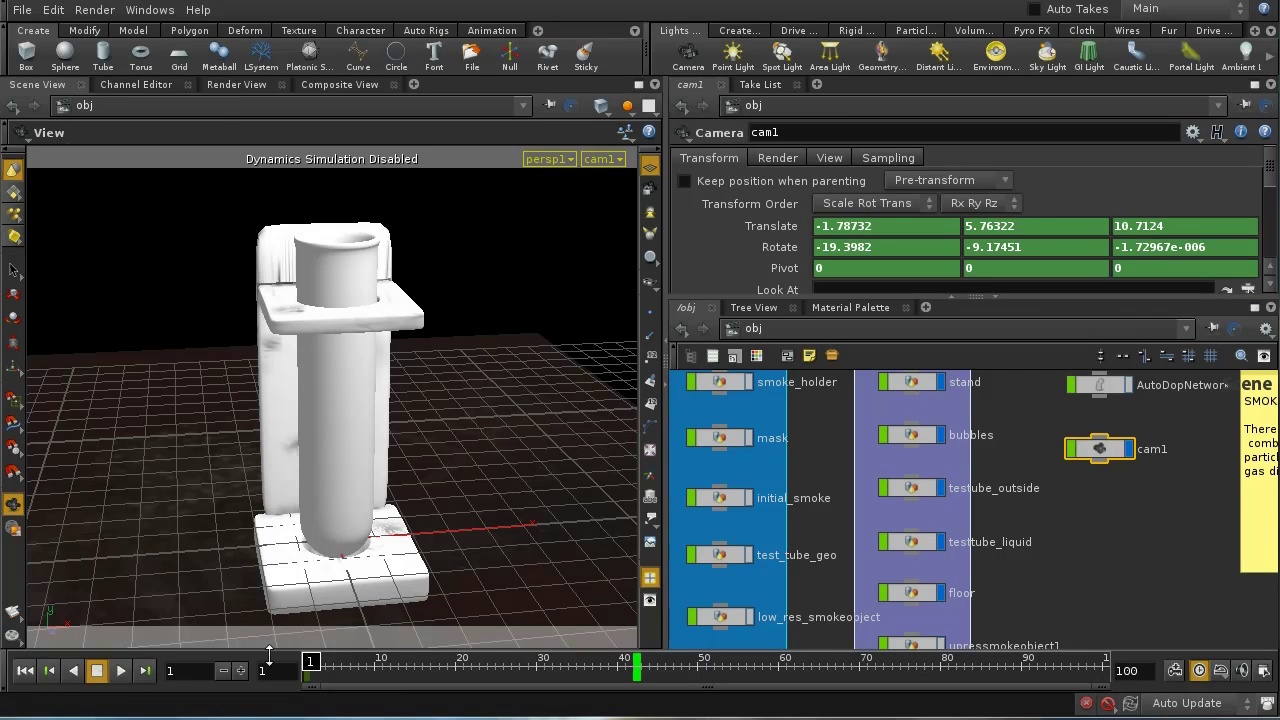
mouse_move(311, 660)
mouse_down()
mouse_move(990, 668)
mouse_move(310, 663)
mouse_up()
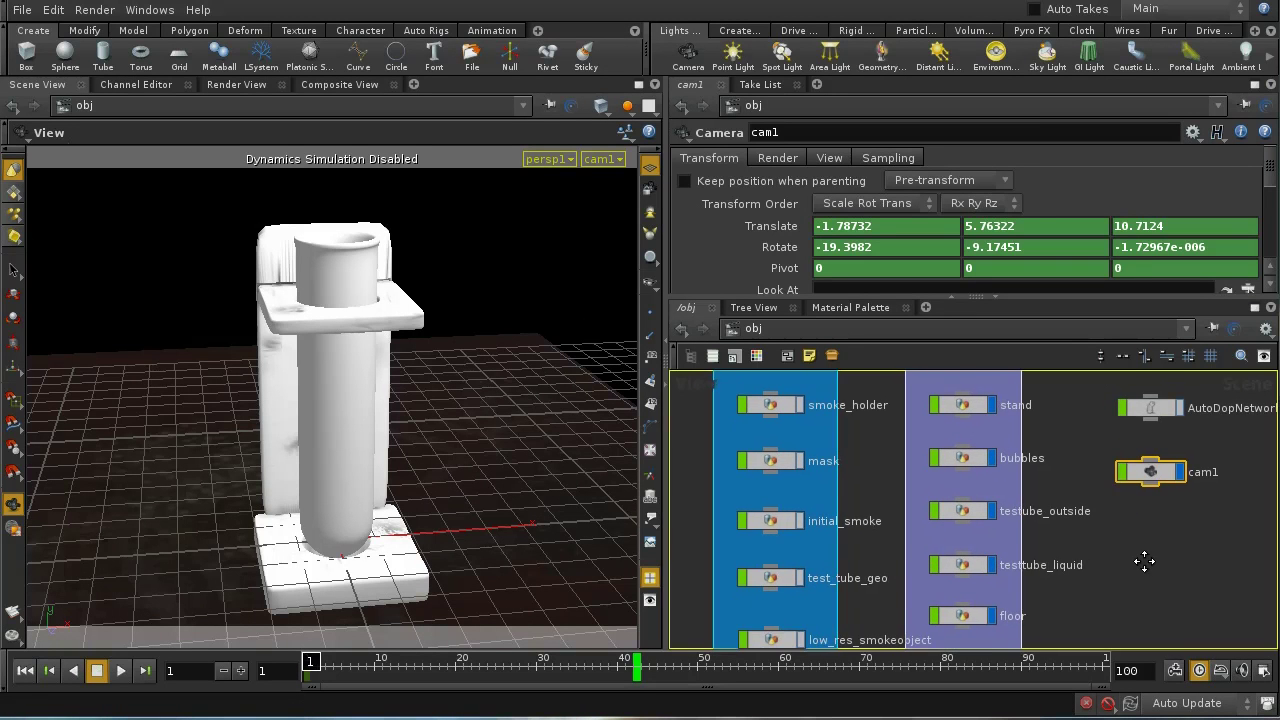
middle_drag(1101, 468, 1101, 510)
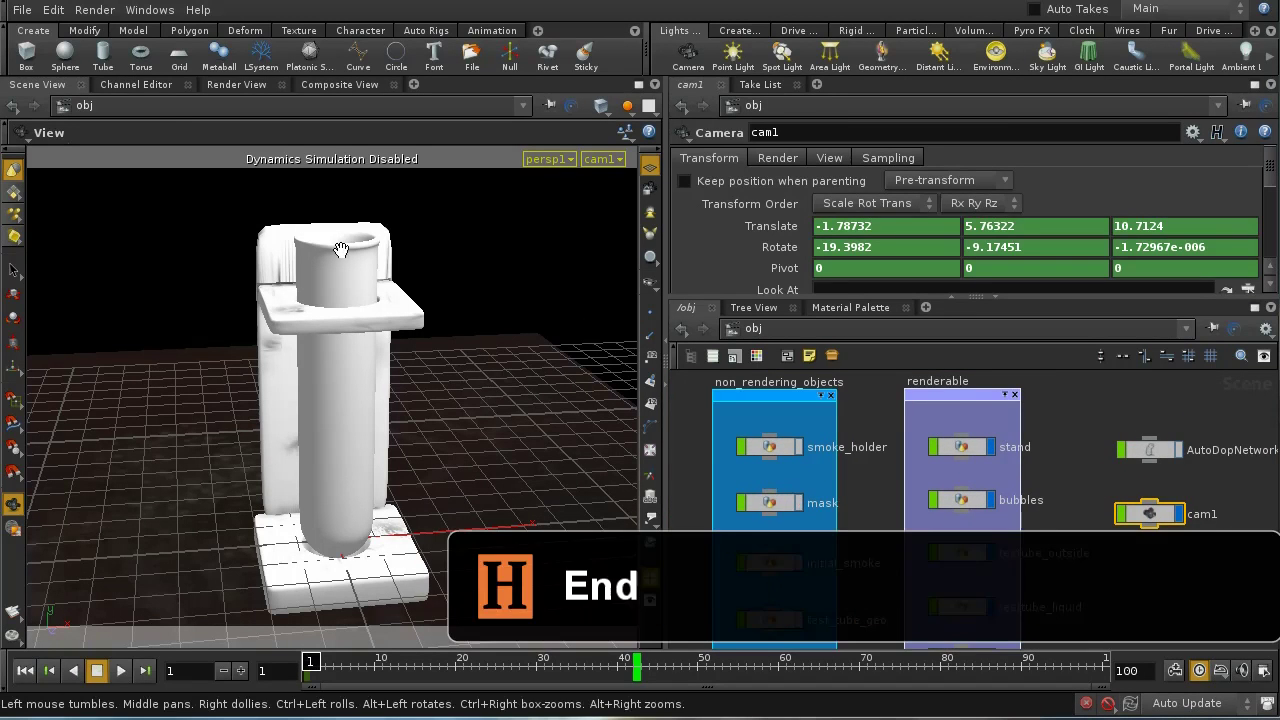